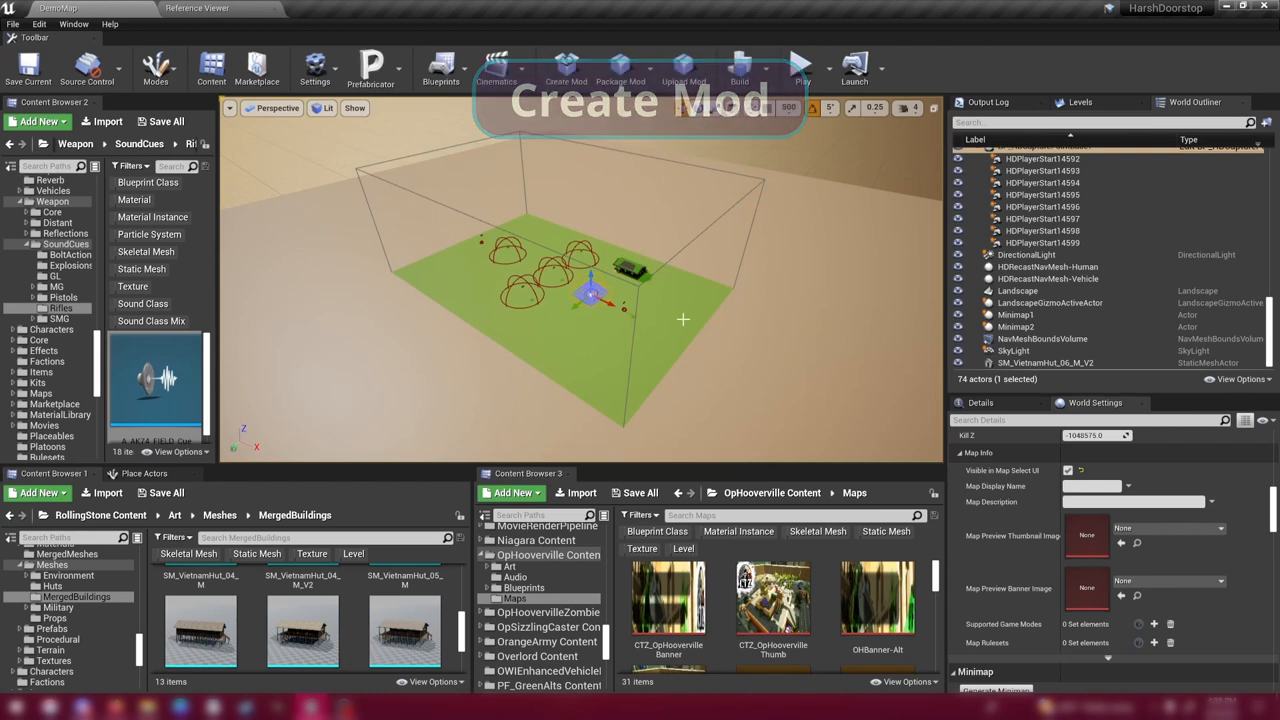
Start a new mod plugin and name it DemoMap.
left_click(566, 70)
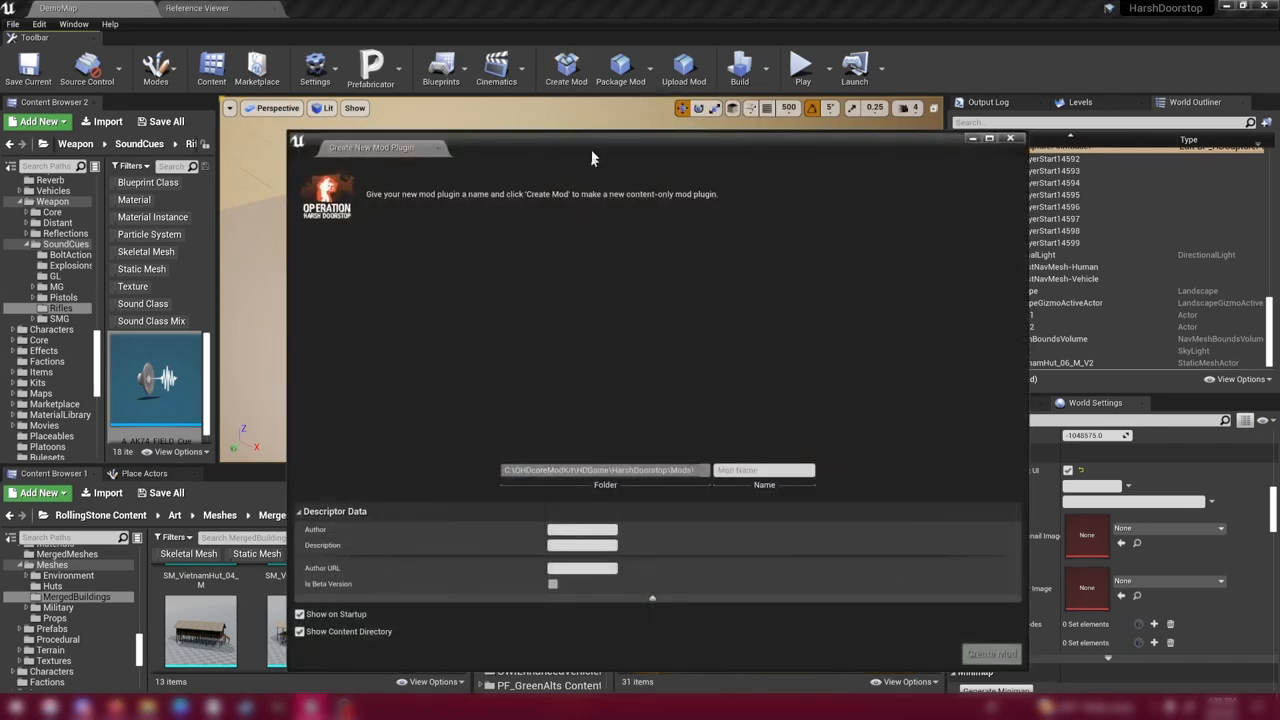
left_click_drag(590, 139, 566, 105)
left_click(703, 436)
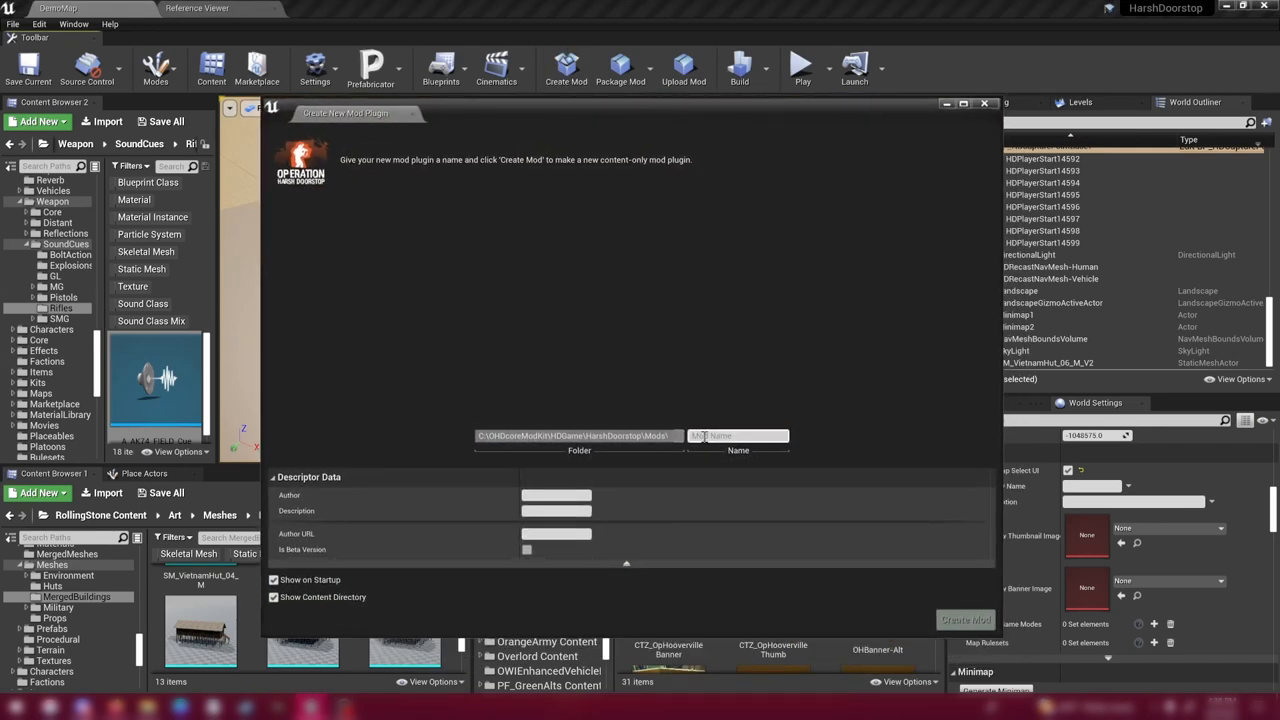
type("D")
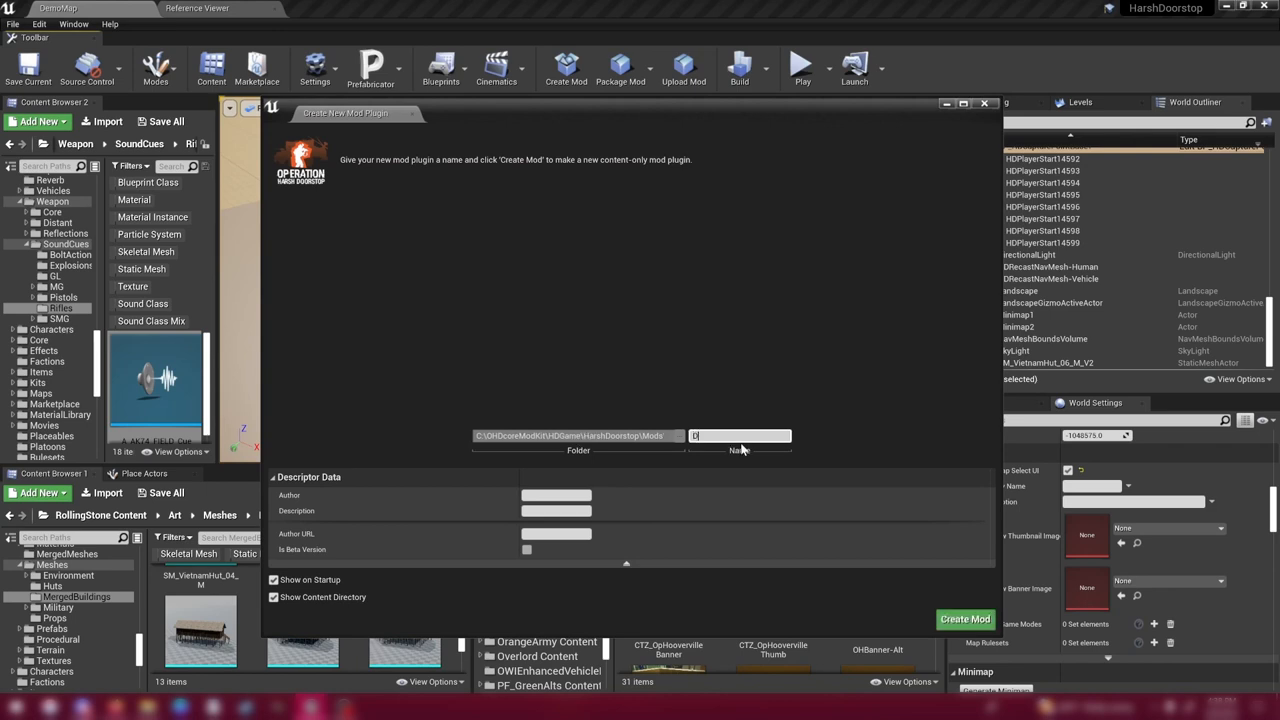
type("emoMap")
key("Return")
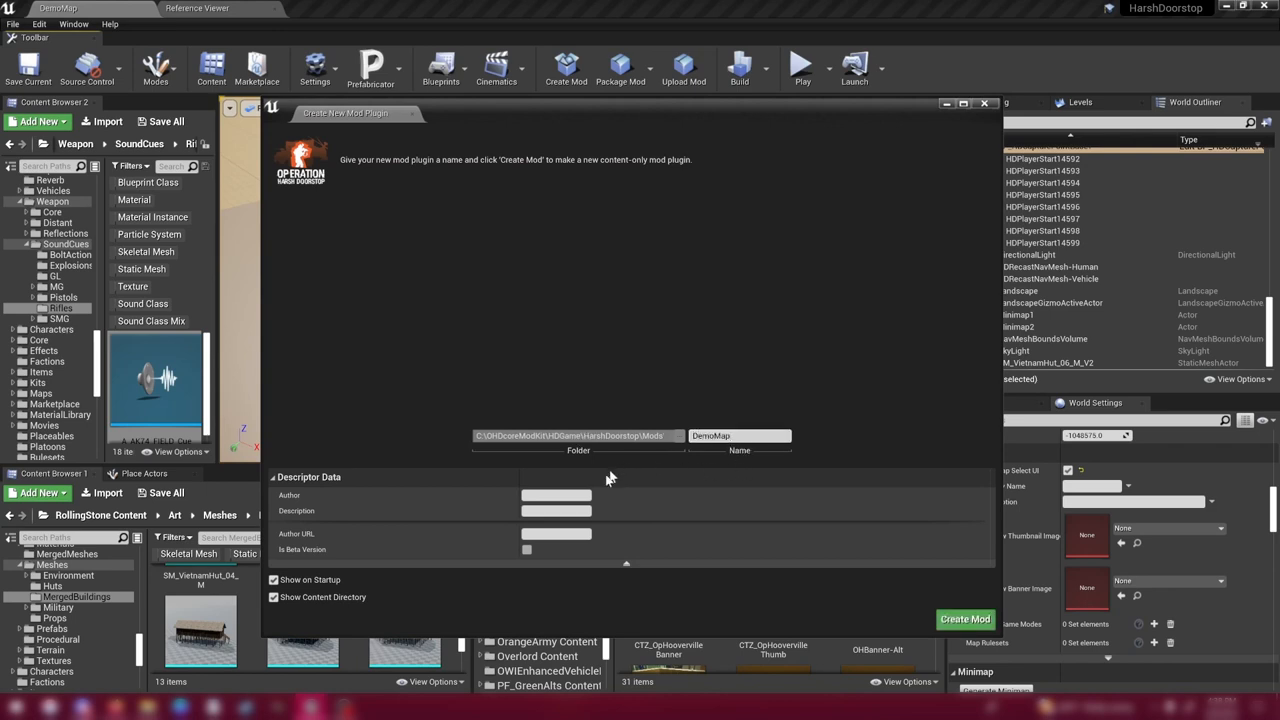
Fill in the mod author and create the DemoMap mod plugin.
left_click(554, 495)
type("Sgt")
type("Sambles")
key("Return")
left_click(965, 620)
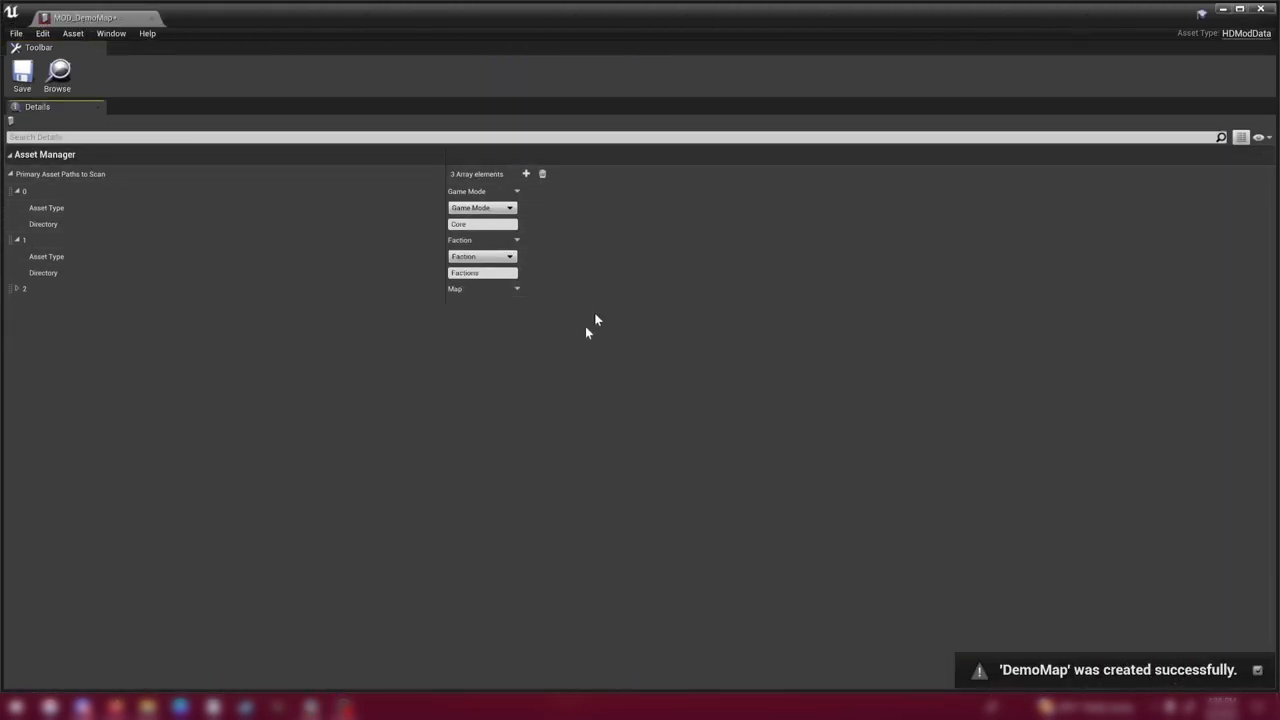
Remove the Faction and Game Mode scan entries, leaving only the Maps entry, and save the mod data asset.
left_click(16, 289)
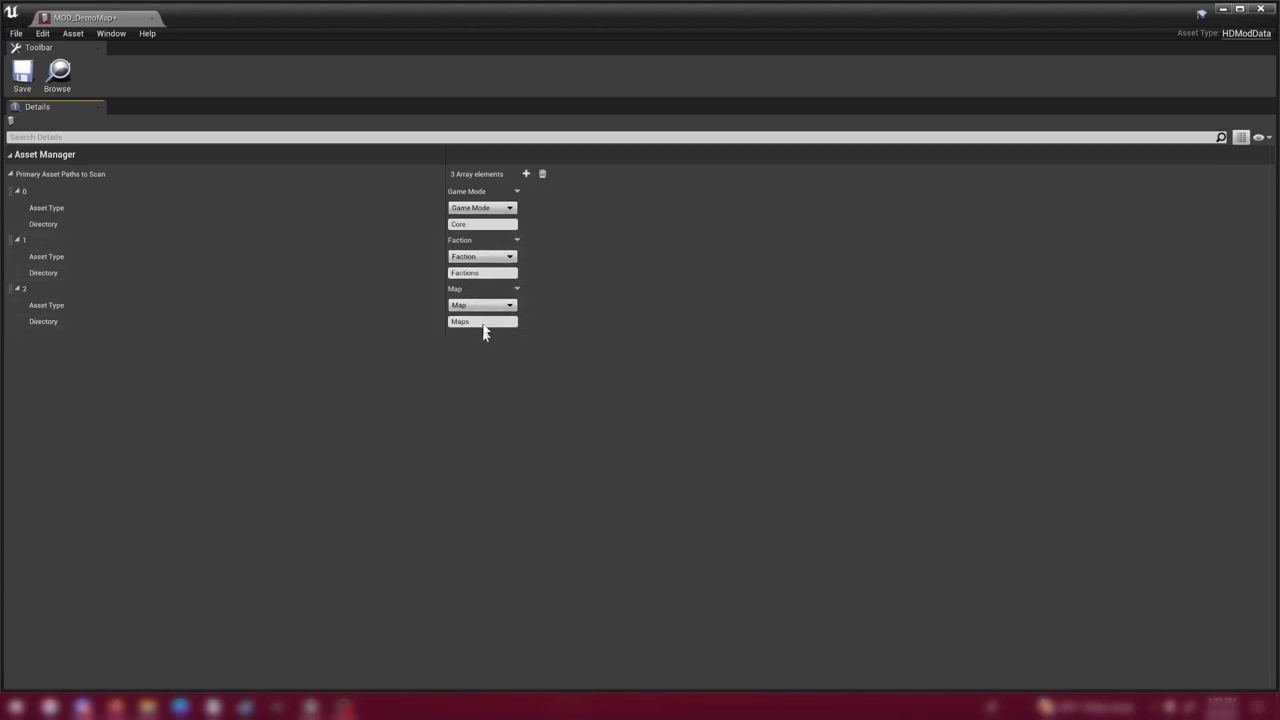
left_click(517, 240)
left_click(540, 262)
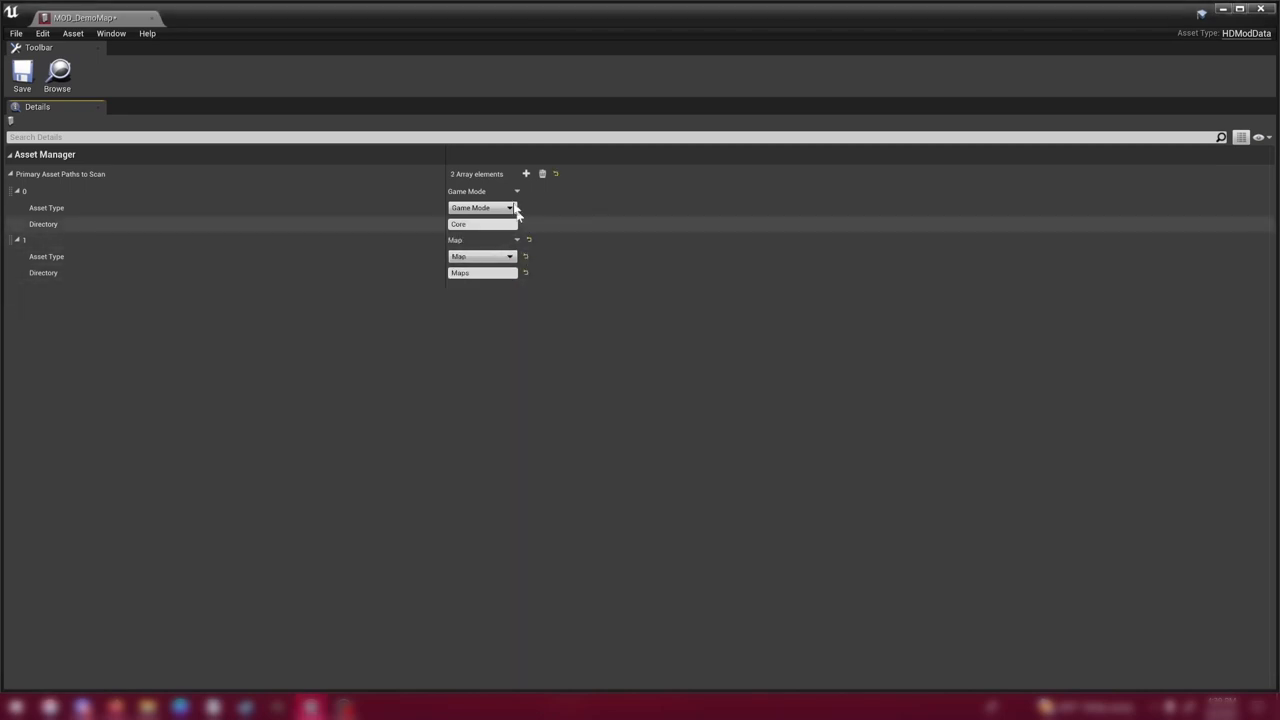
left_click(517, 191)
left_click(537, 212)
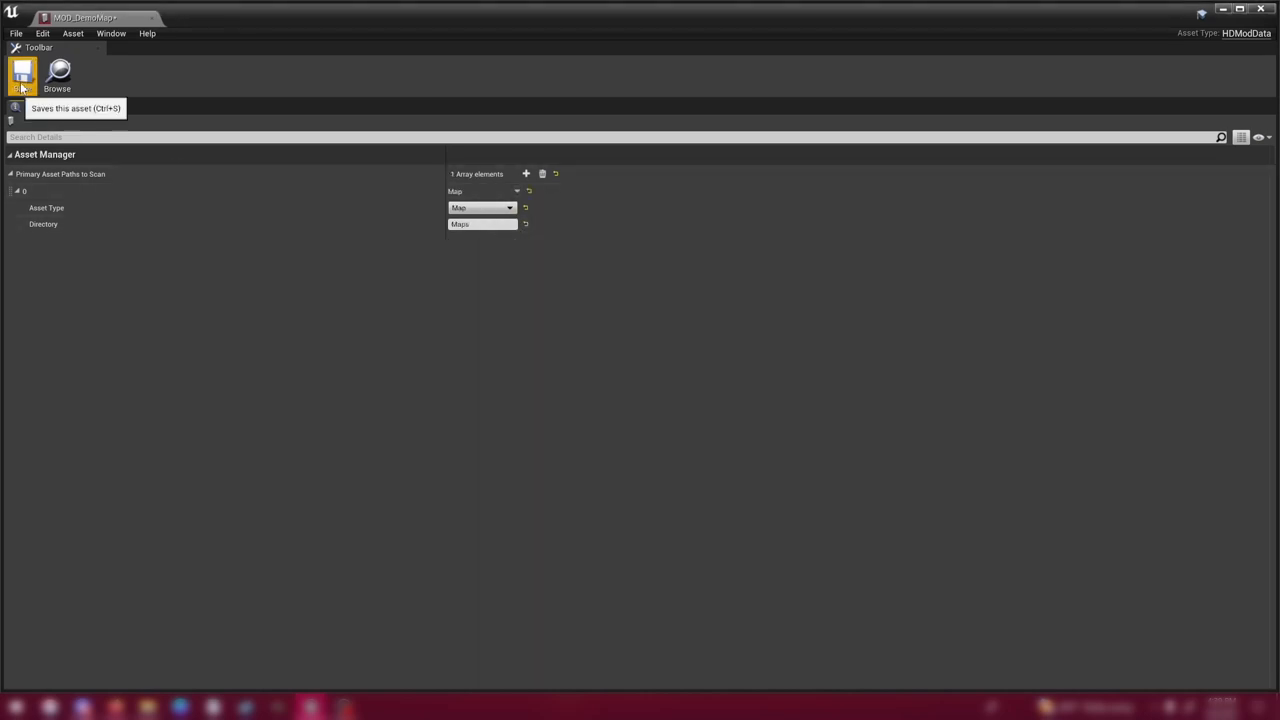
left_click(22, 75)
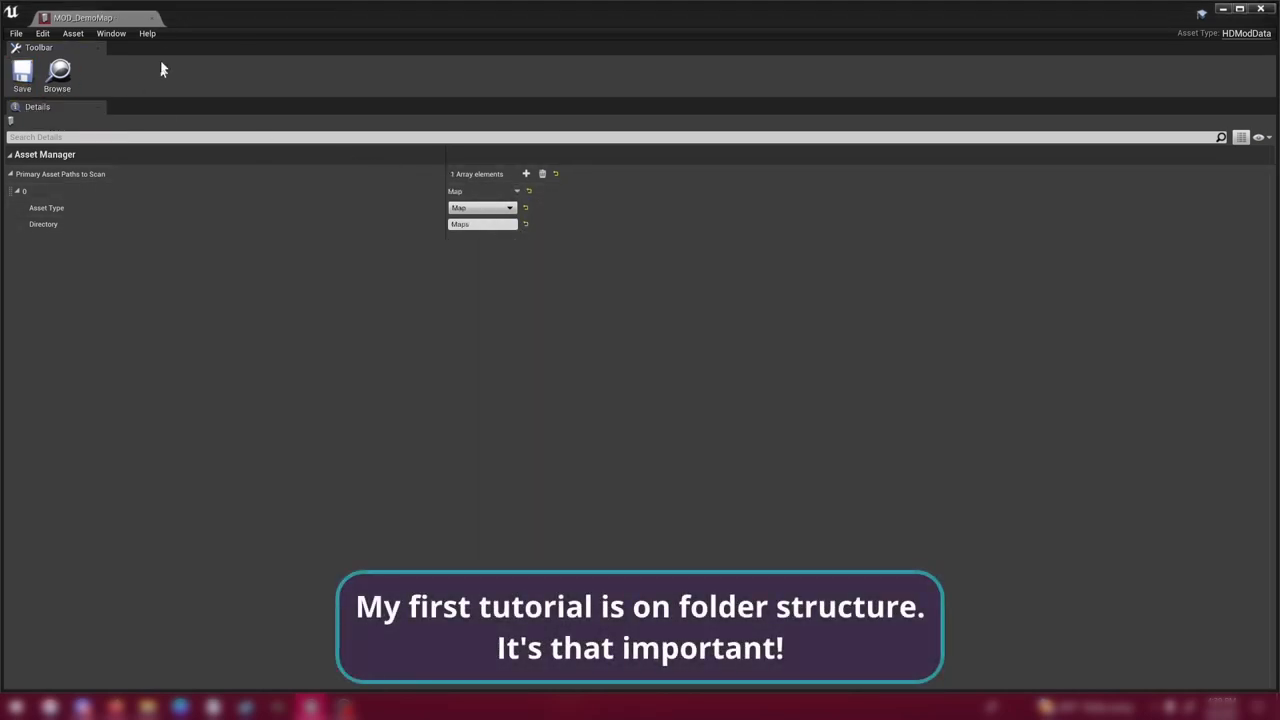
Close the mod data asset editor and widen the DemoMap content browser.
left_click(151, 18)
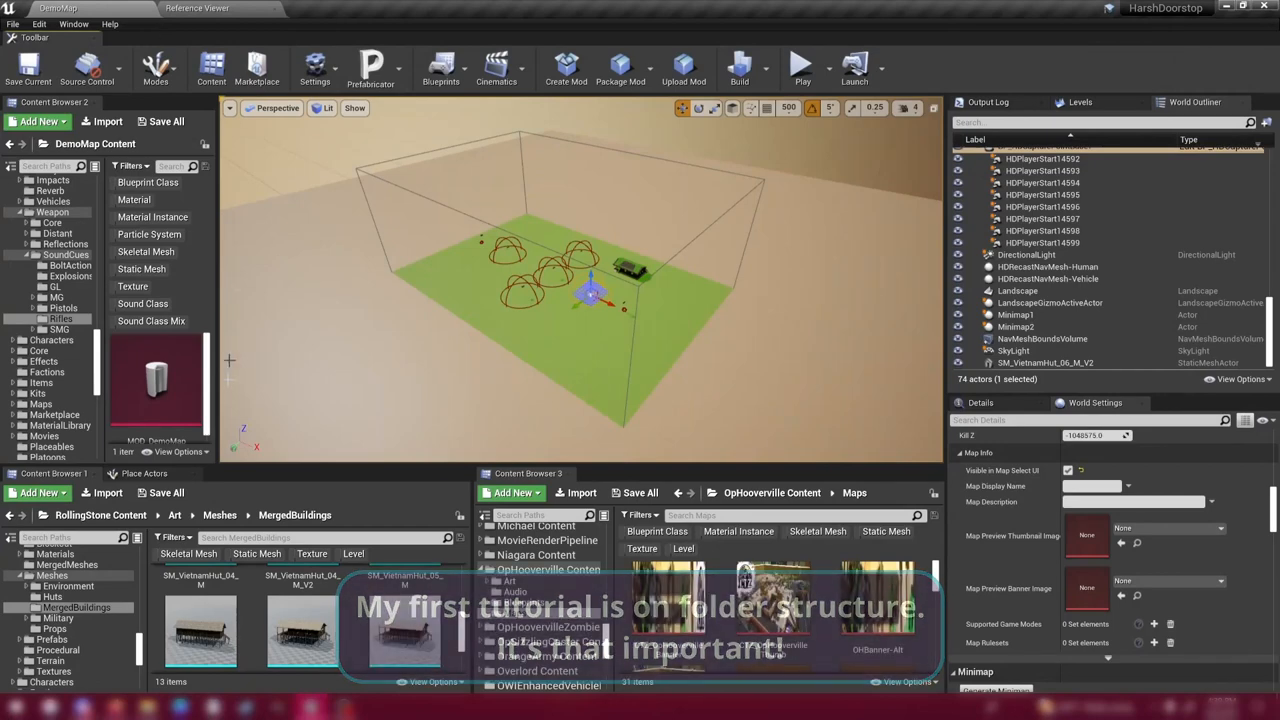
left_click_drag(222, 393, 259, 384)
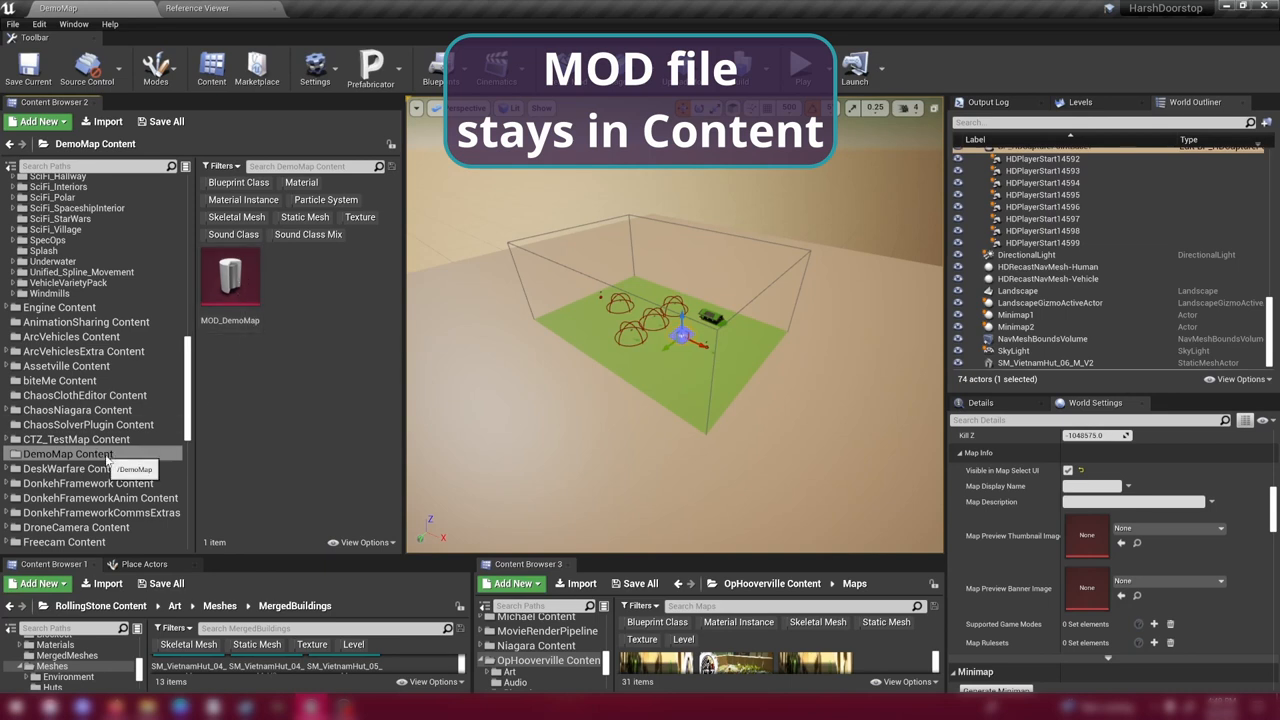
left_click(250, 296)
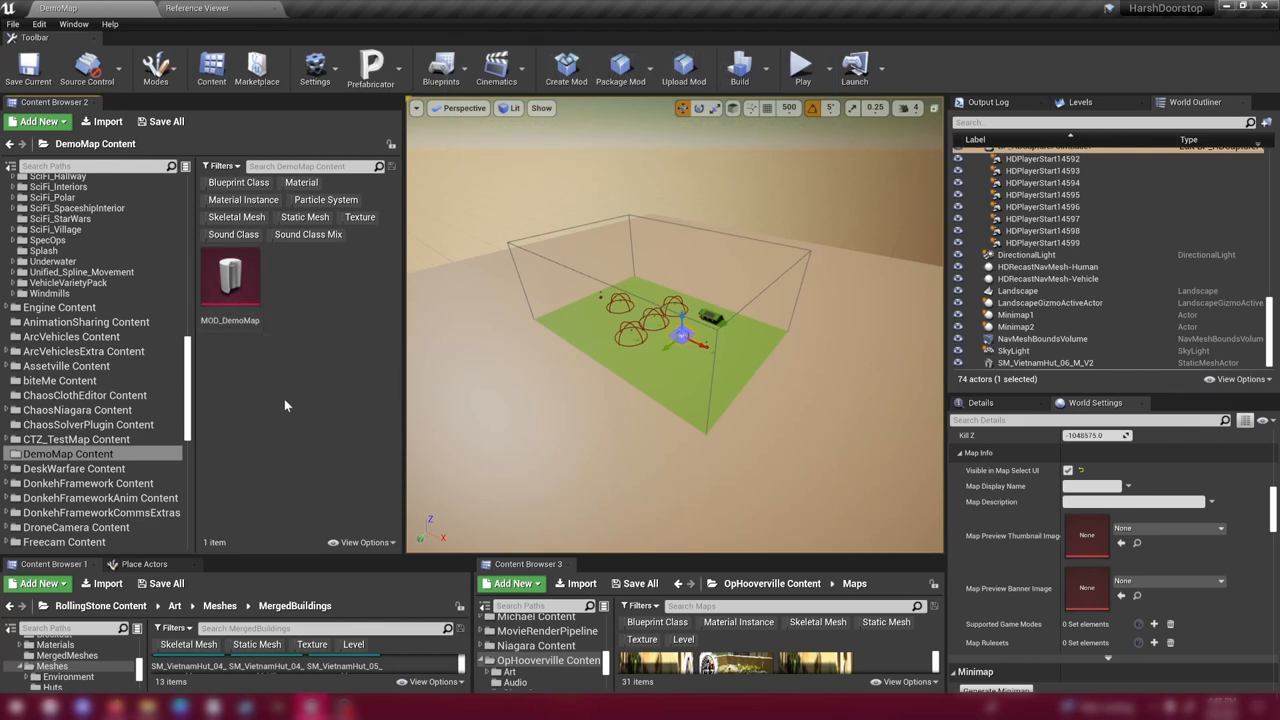
Create a Maps folder in DemoMap Content and open it.
right_click(290, 303)
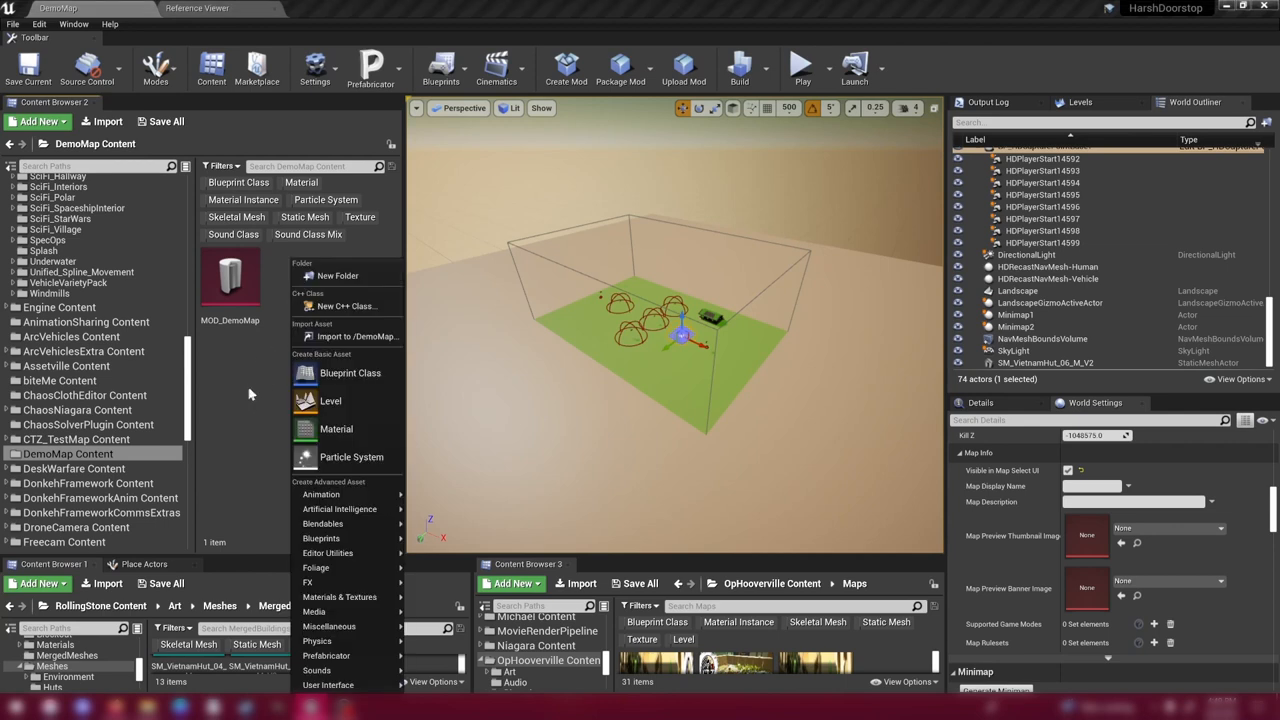
left_click(338, 277)
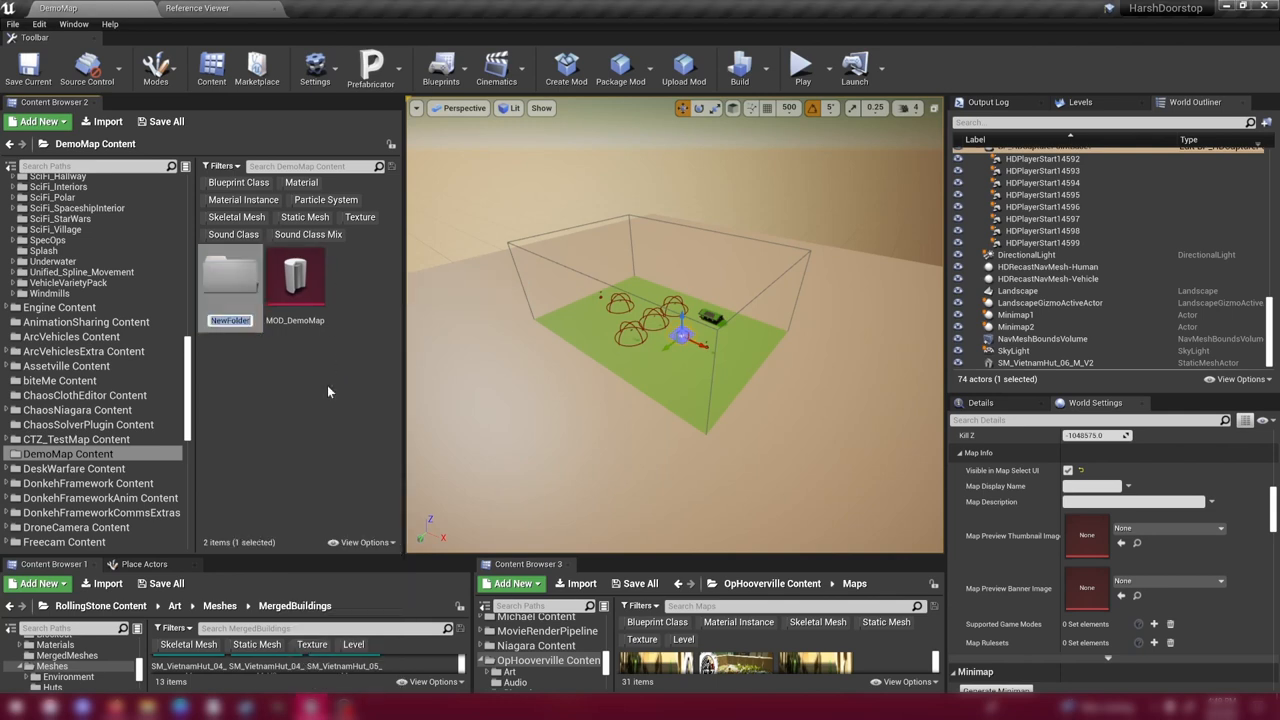
type("Maps")
key("Return")
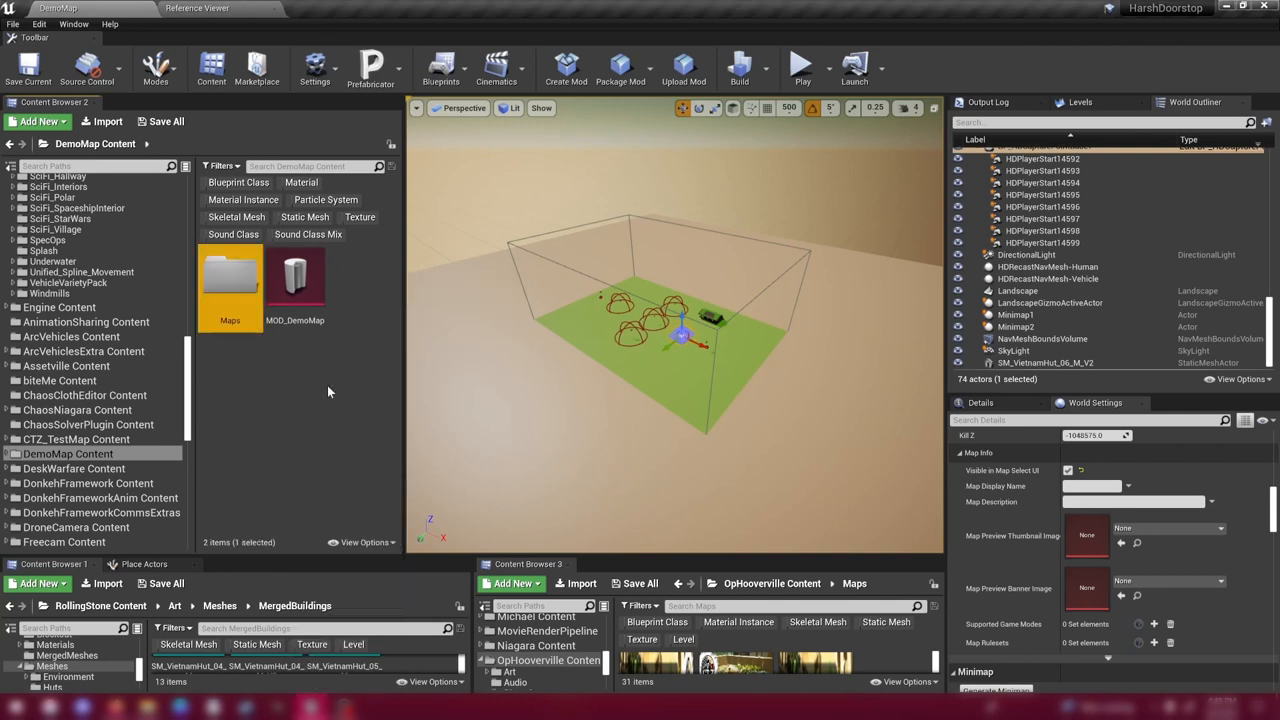
double_click(230, 280)
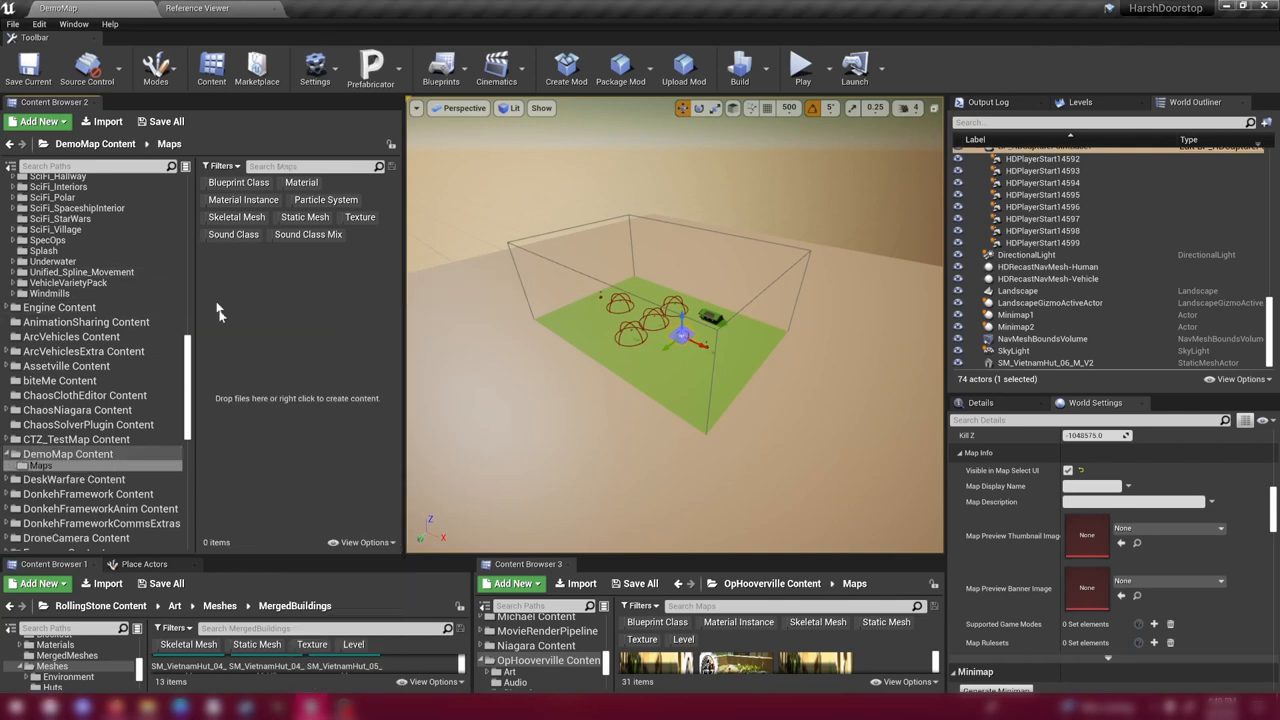
Create a new level asset in the Maps folder named DemoMap.
right_click(262, 350)
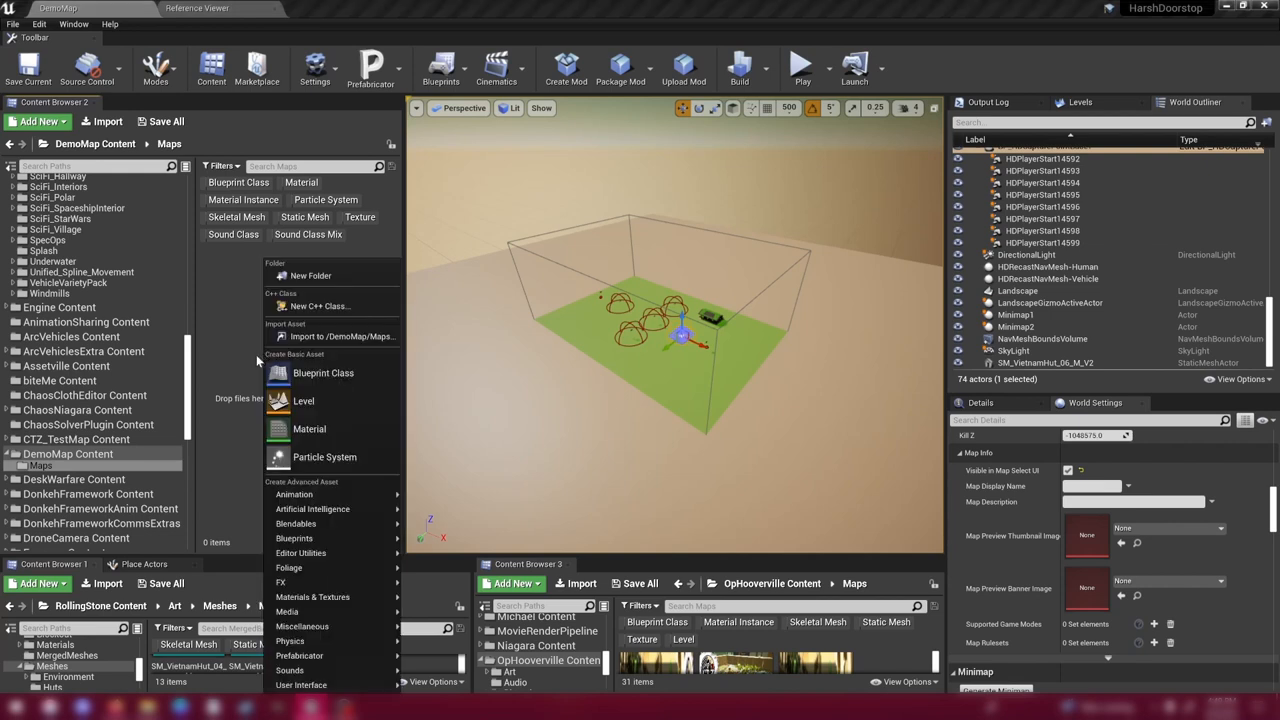
left_click(298, 403)
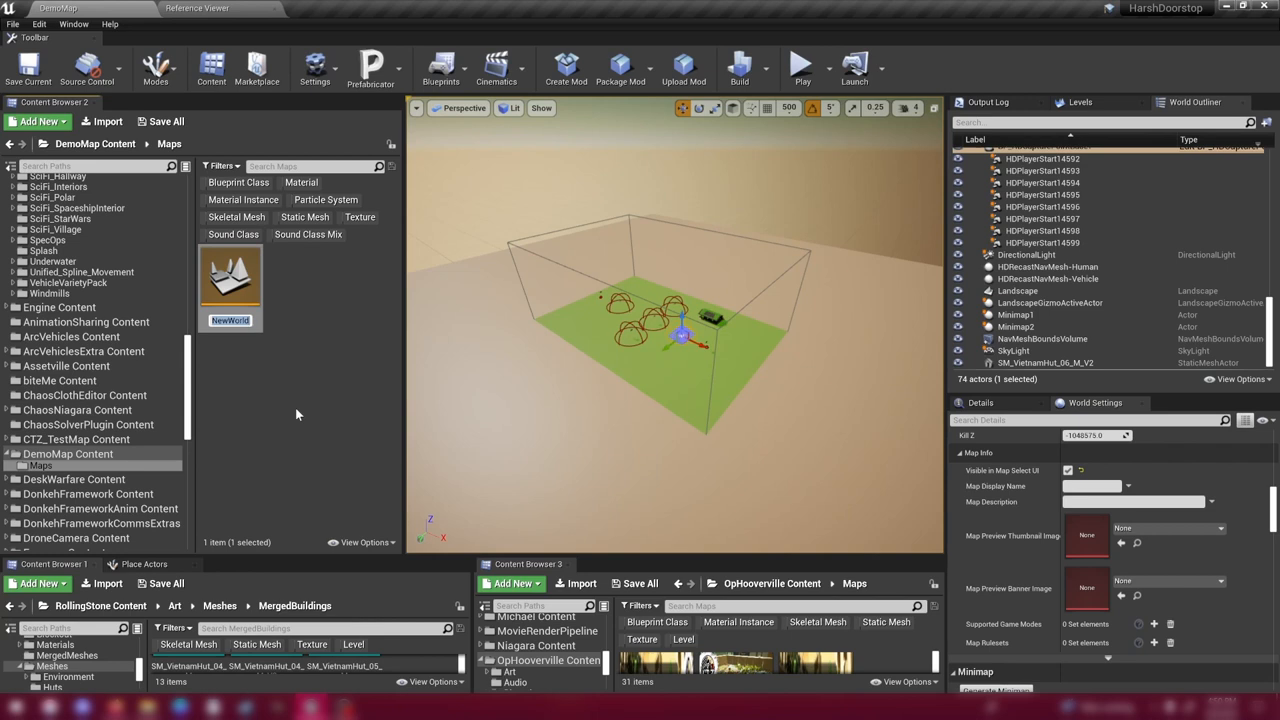
type("DemoW")
key("BackSpace")
type("Map")
key("Return")
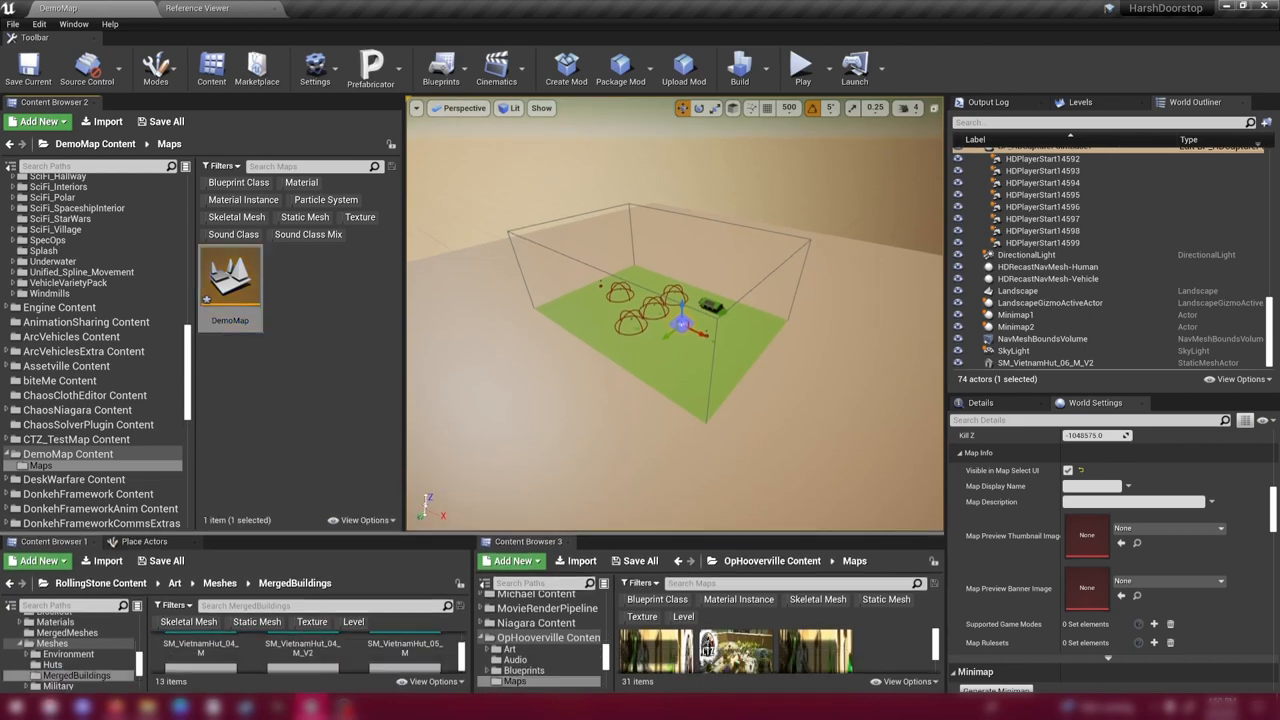
Compare the naming with the PF_OpHooverville_AAS and CTZ reference levels.
left_click_drag(418, 555, 418, 347)
scroll(836, 540, "down", 4)
scroll(810, 545, "down", 4)
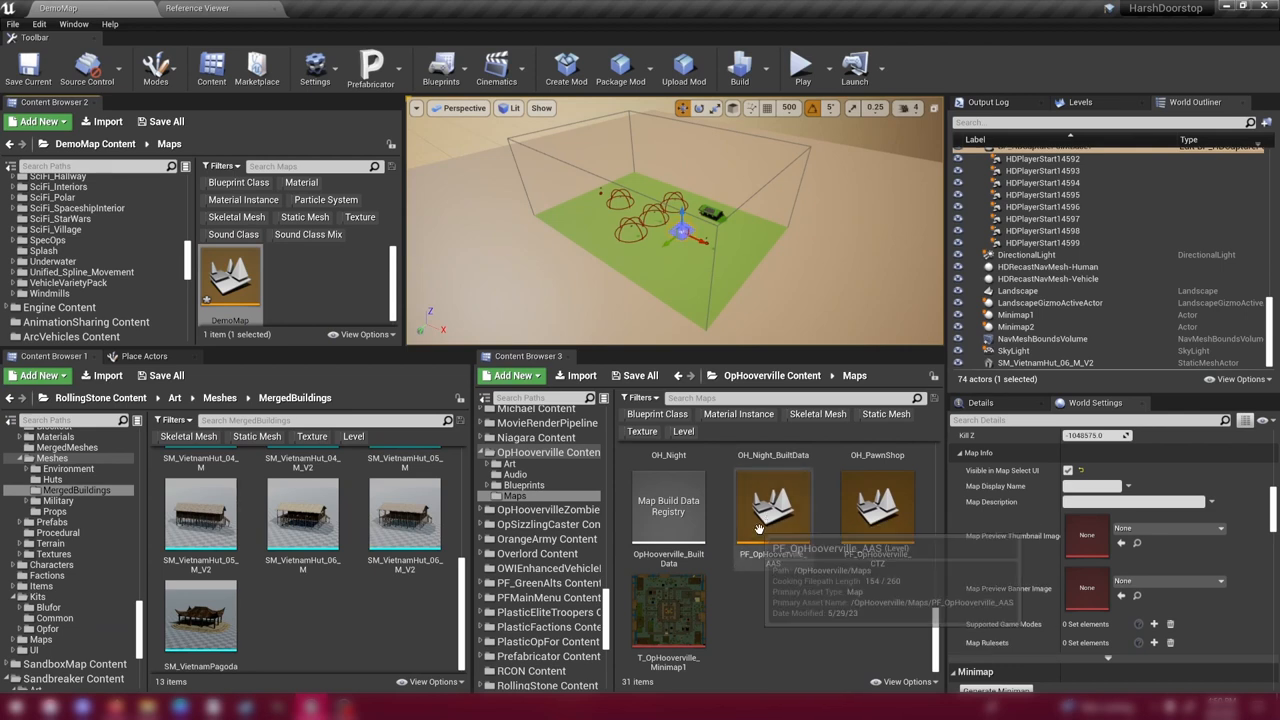
left_click(767, 516)
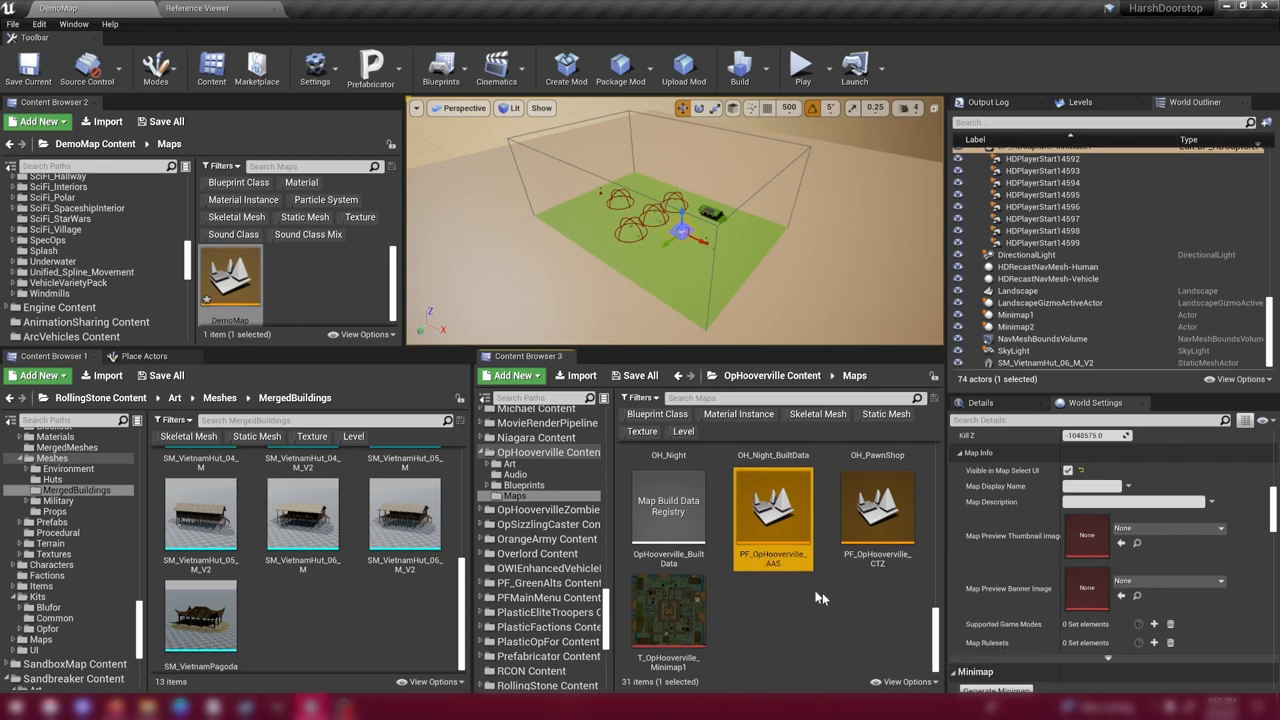
left_click(878, 515)
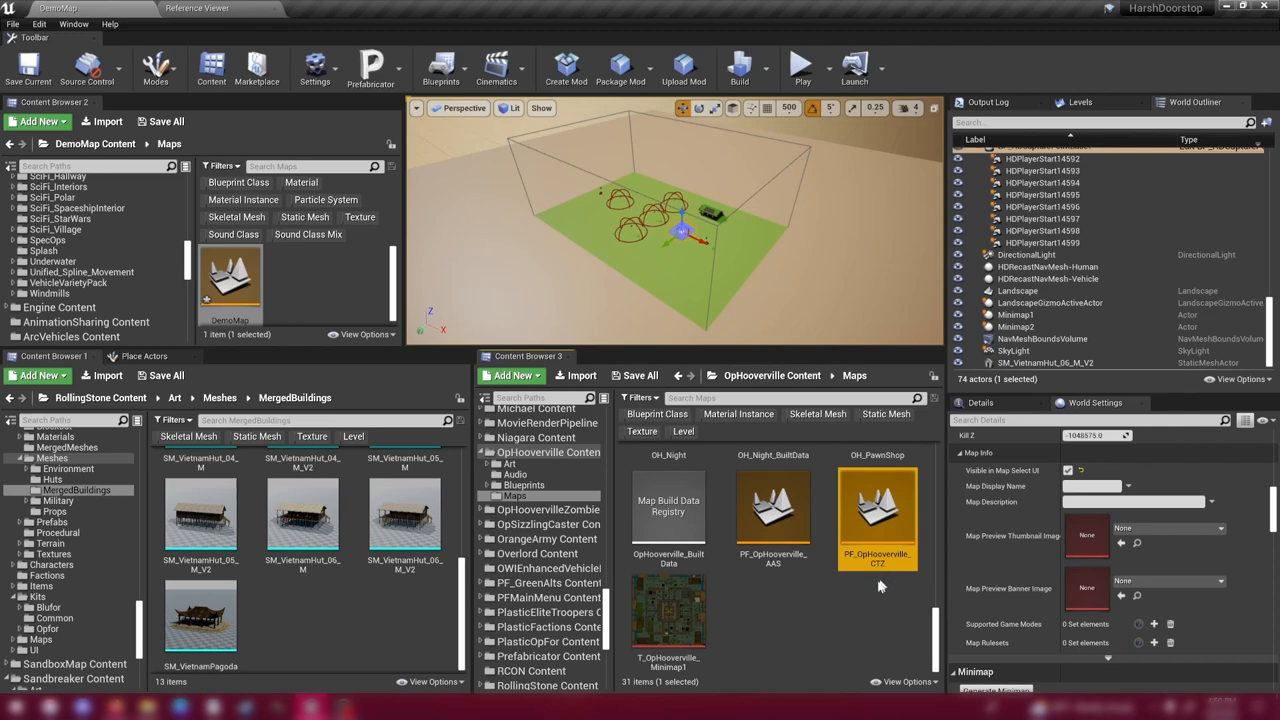
left_click_drag(700, 349, 700, 525)
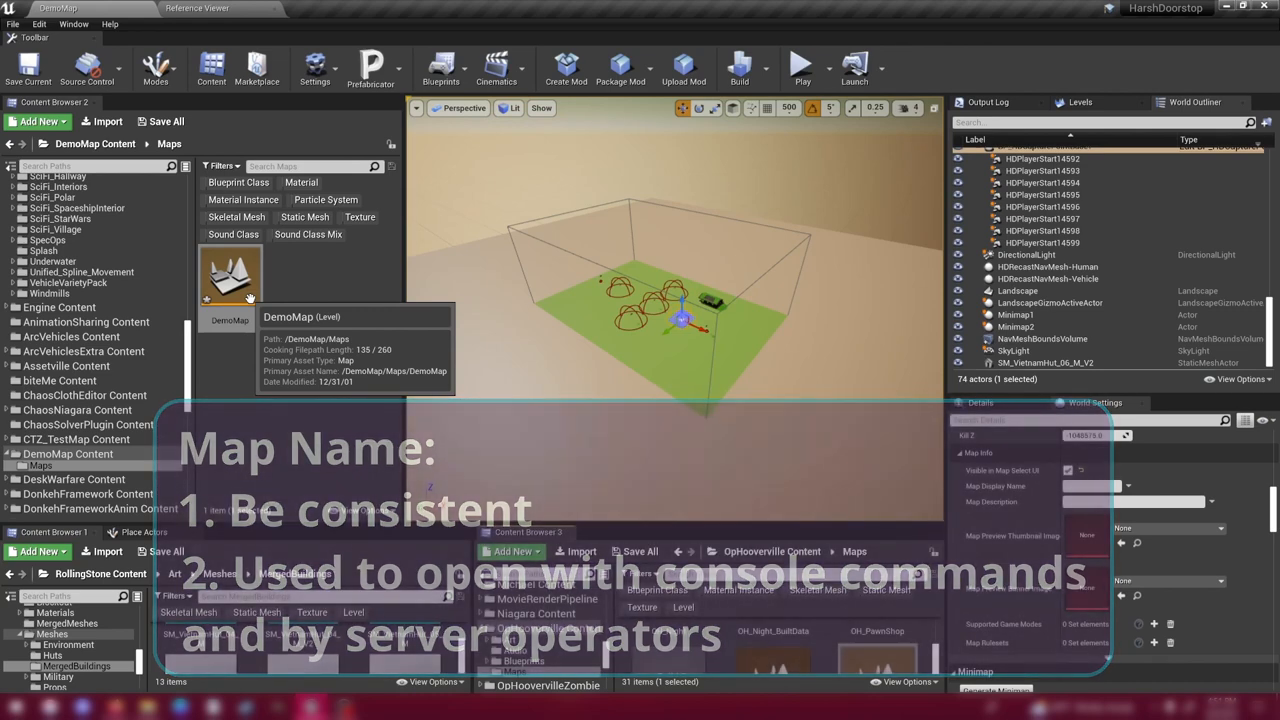
Open the DemoMap level, saving it via Save Selected when prompted.
double_click(231, 283)
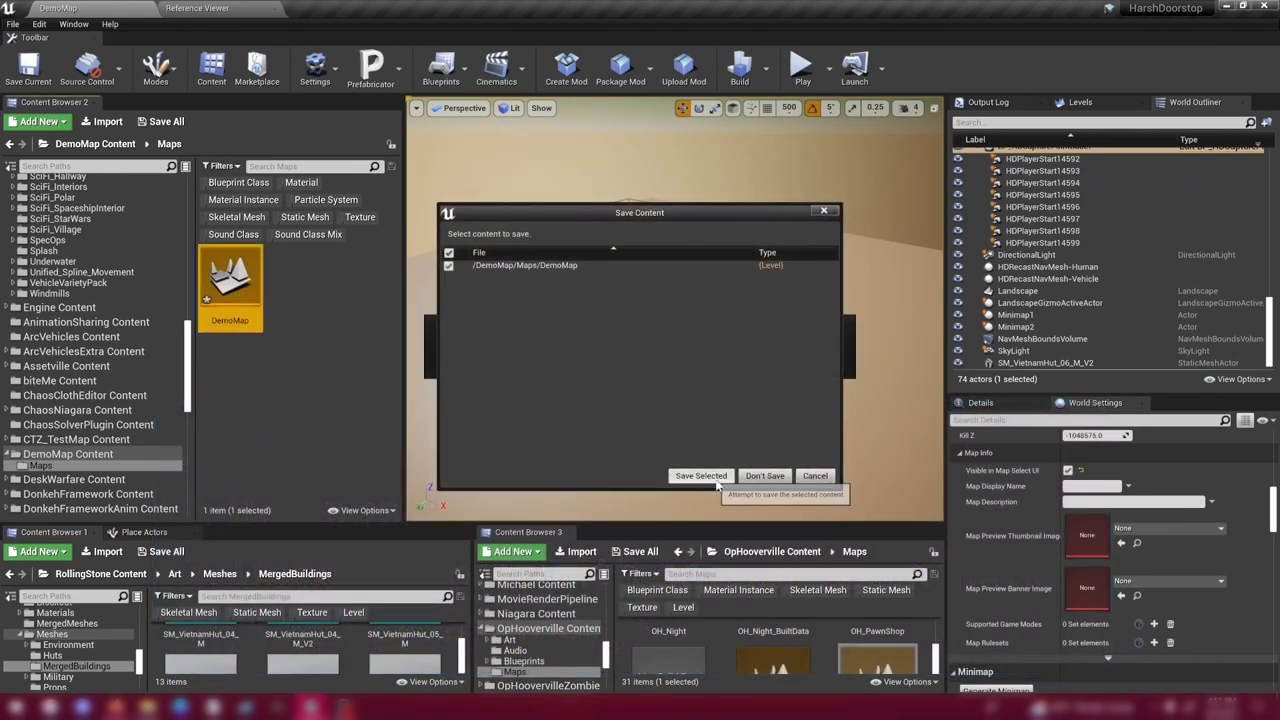
left_click(765, 475)
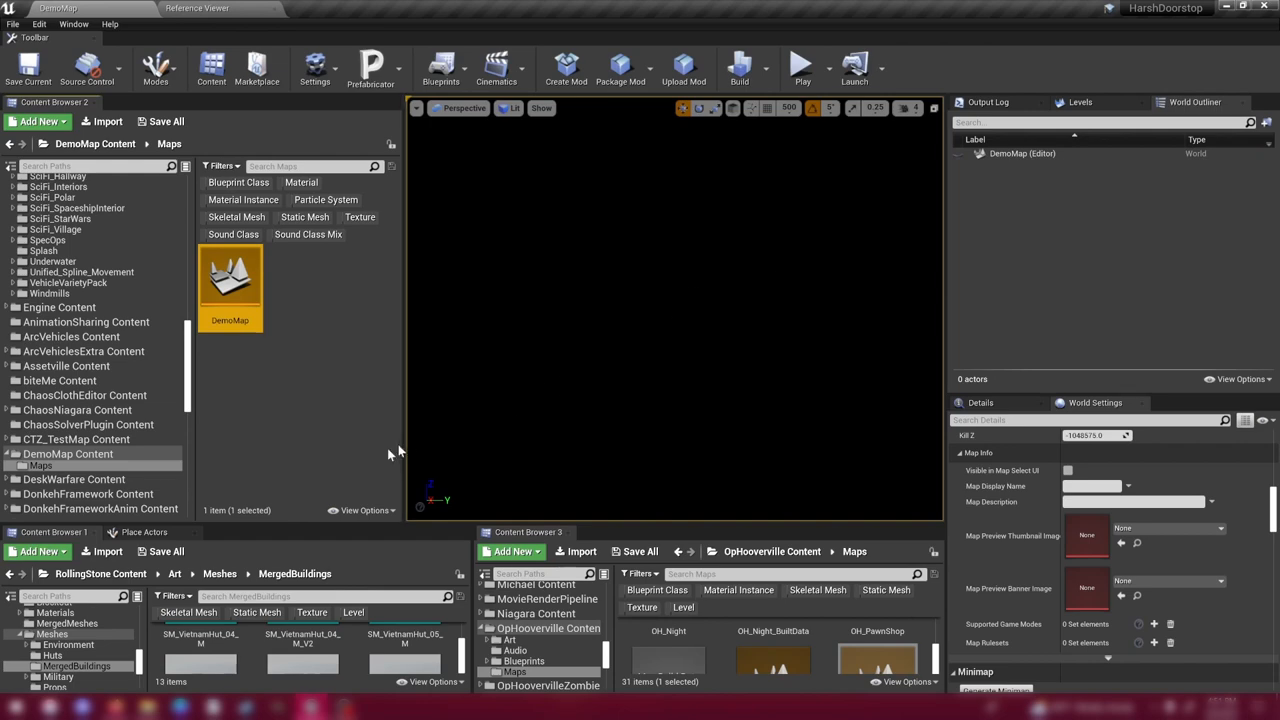
left_click_drag(245, 522, 181, 428)
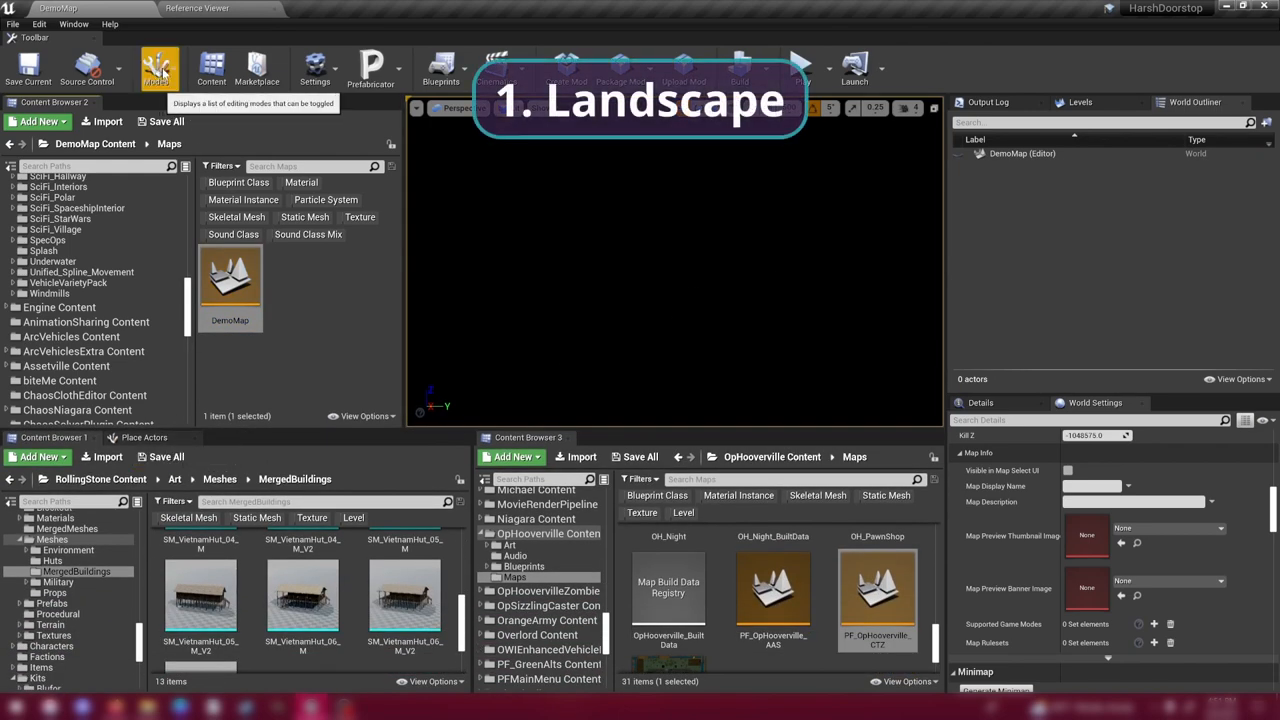
In Landscape mode, pick the MI_GrassDry material and create the landscape.
left_click(160, 72)
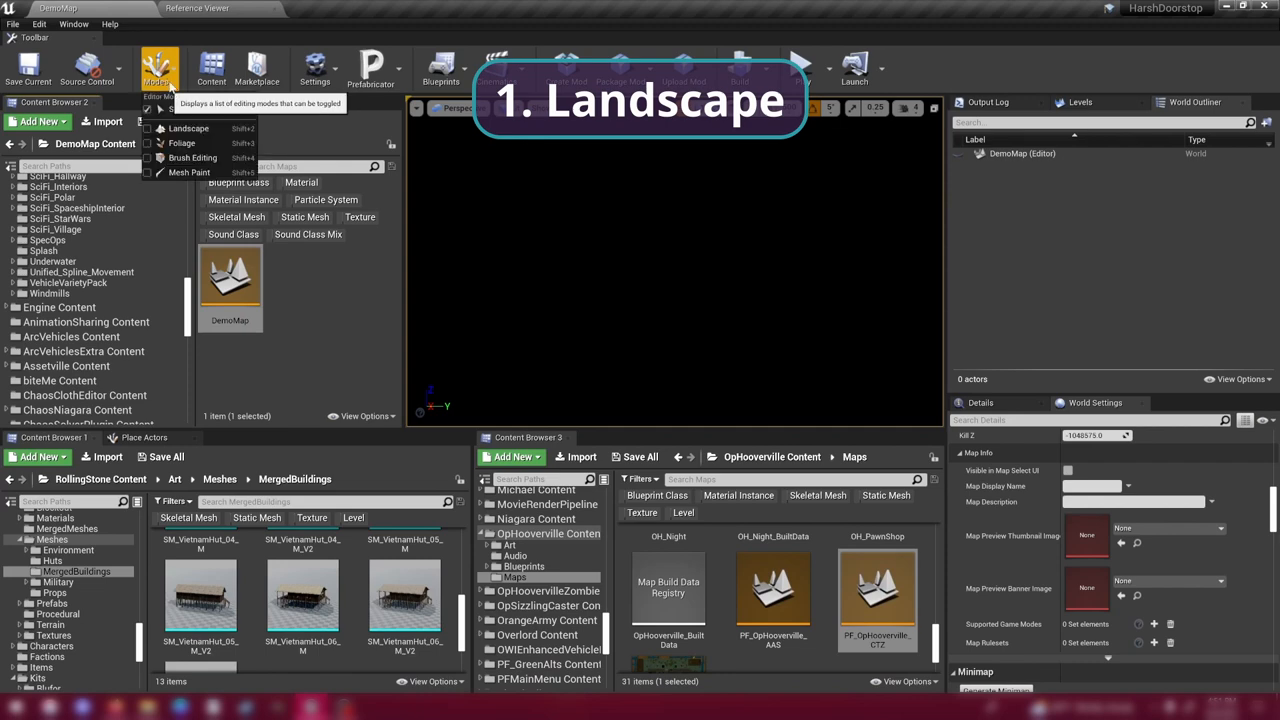
left_click(188, 128)
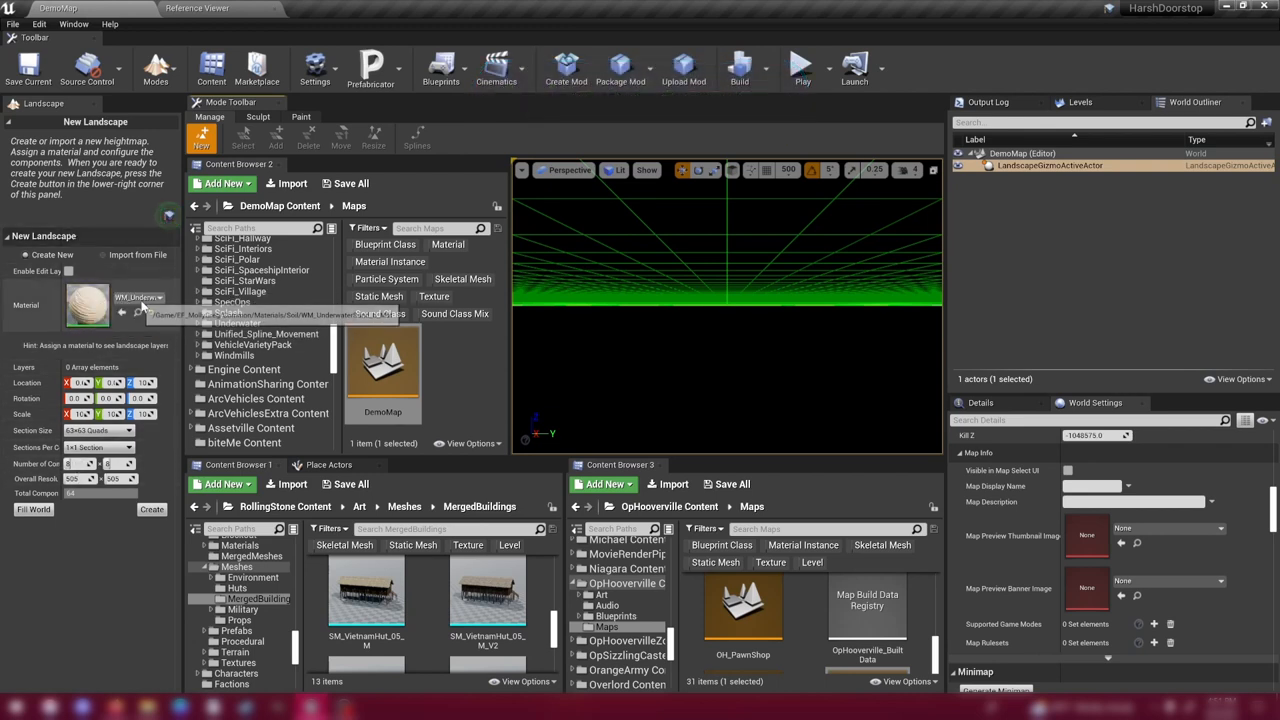
left_click(140, 298)
scroll(250, 496, "down", 4)
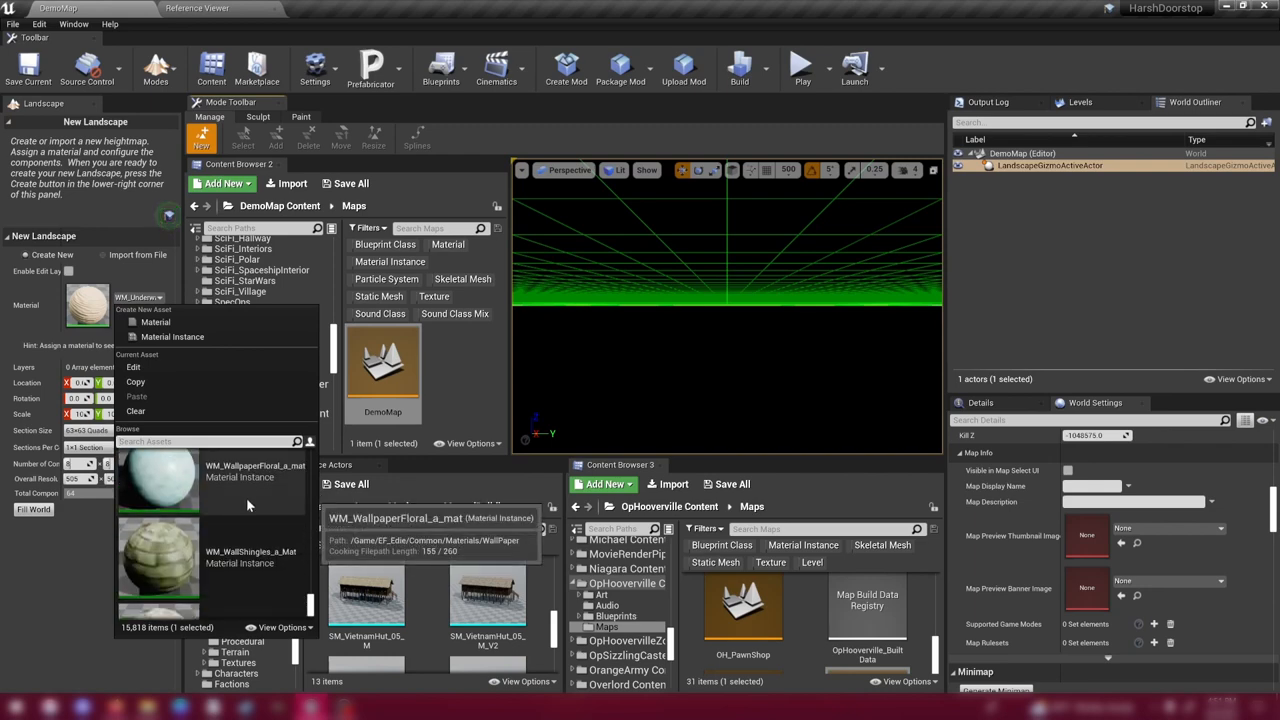
scroll(250, 496, "down", 4)
scroll(253, 488, "down", 4)
scroll(254, 500, "down", 3)
left_click(170, 442)
type("grass")
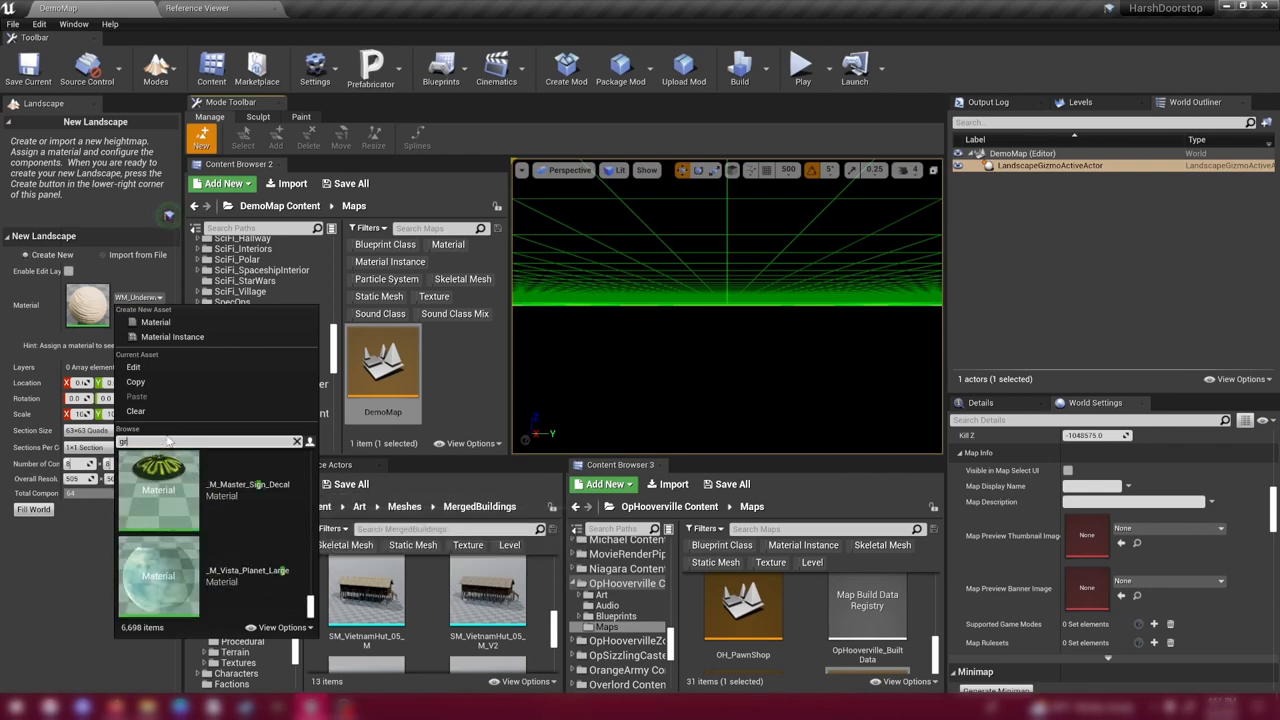
left_click(160, 490)
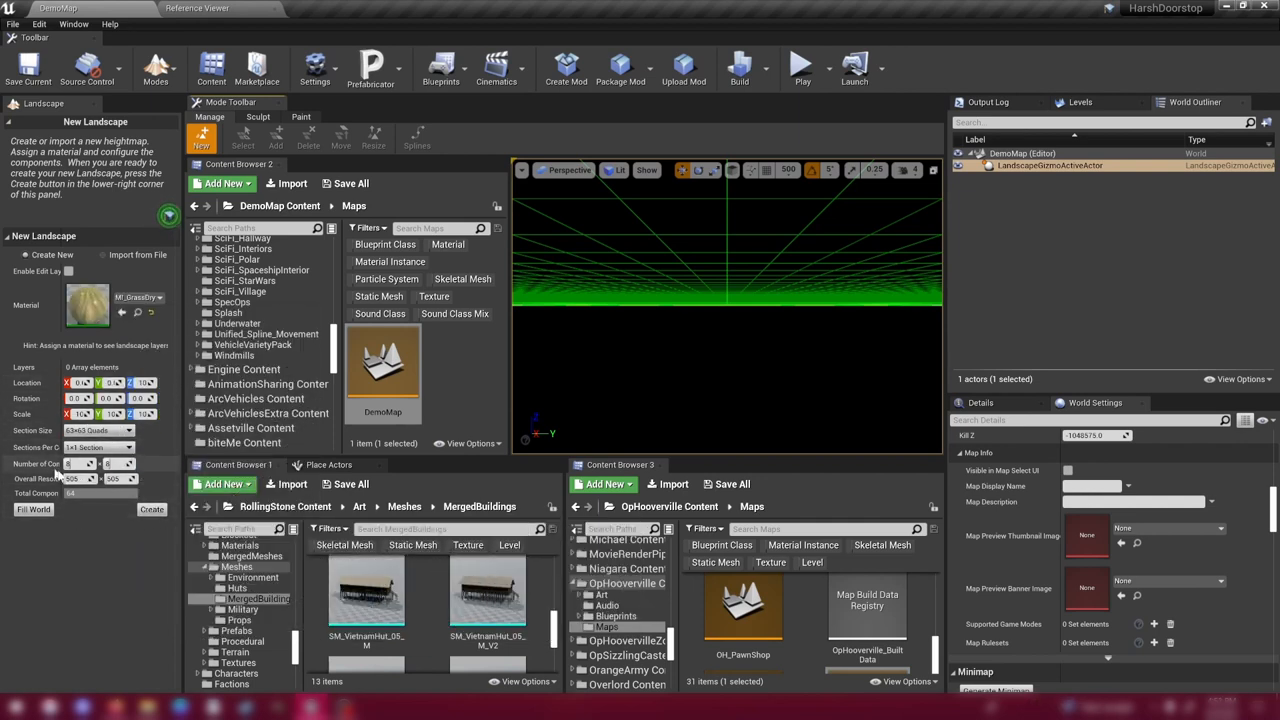
left_click(151, 509)
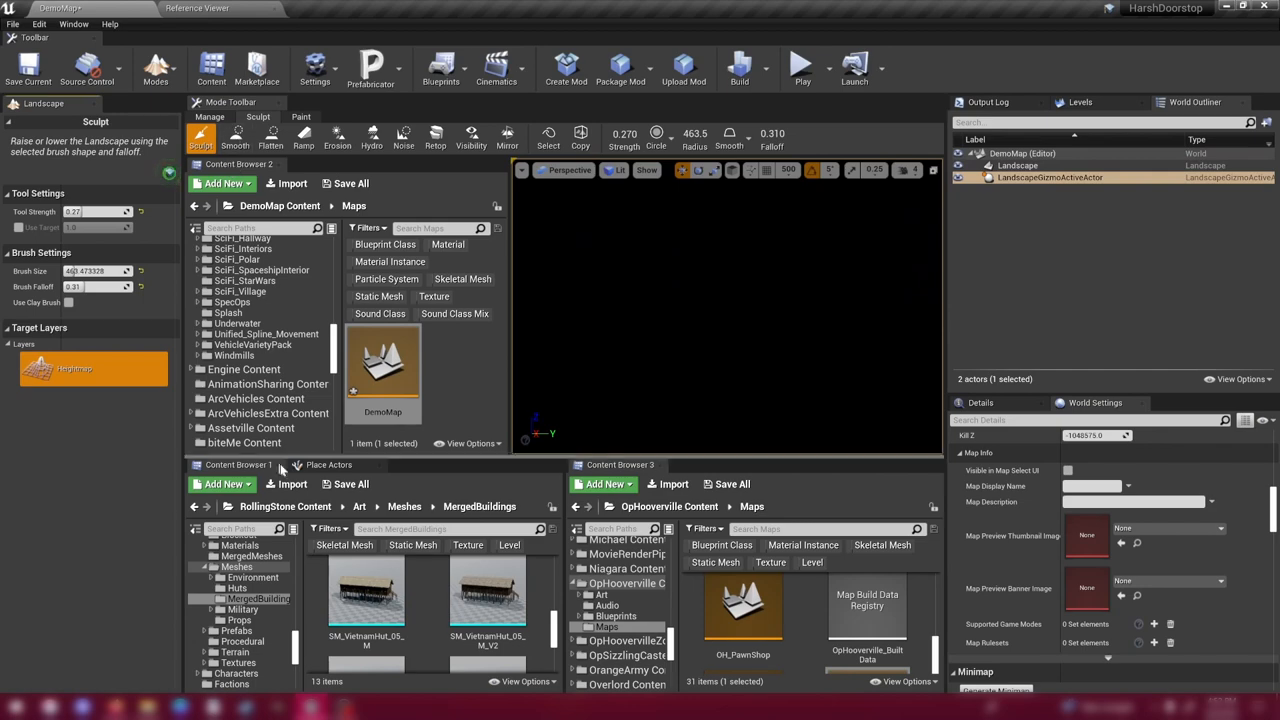
left_click(157, 70)
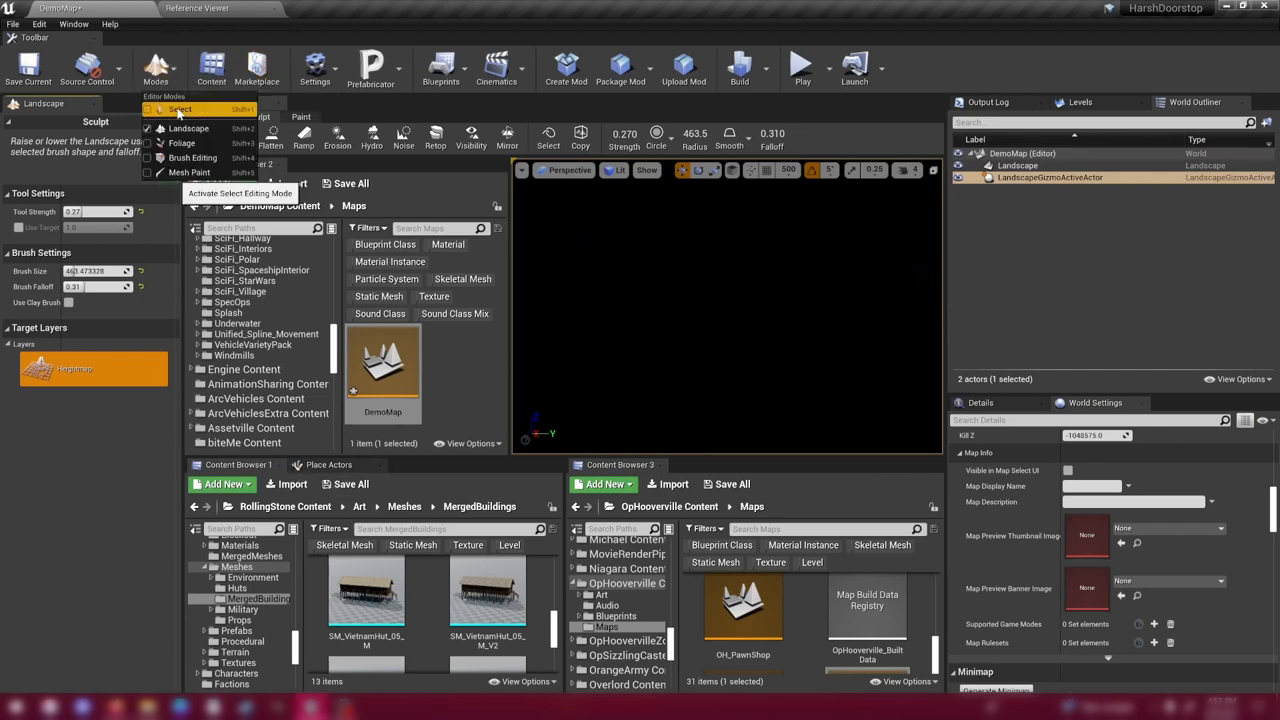
Switch back to Select mode and enlarge the level viewport.
left_click(180, 109)
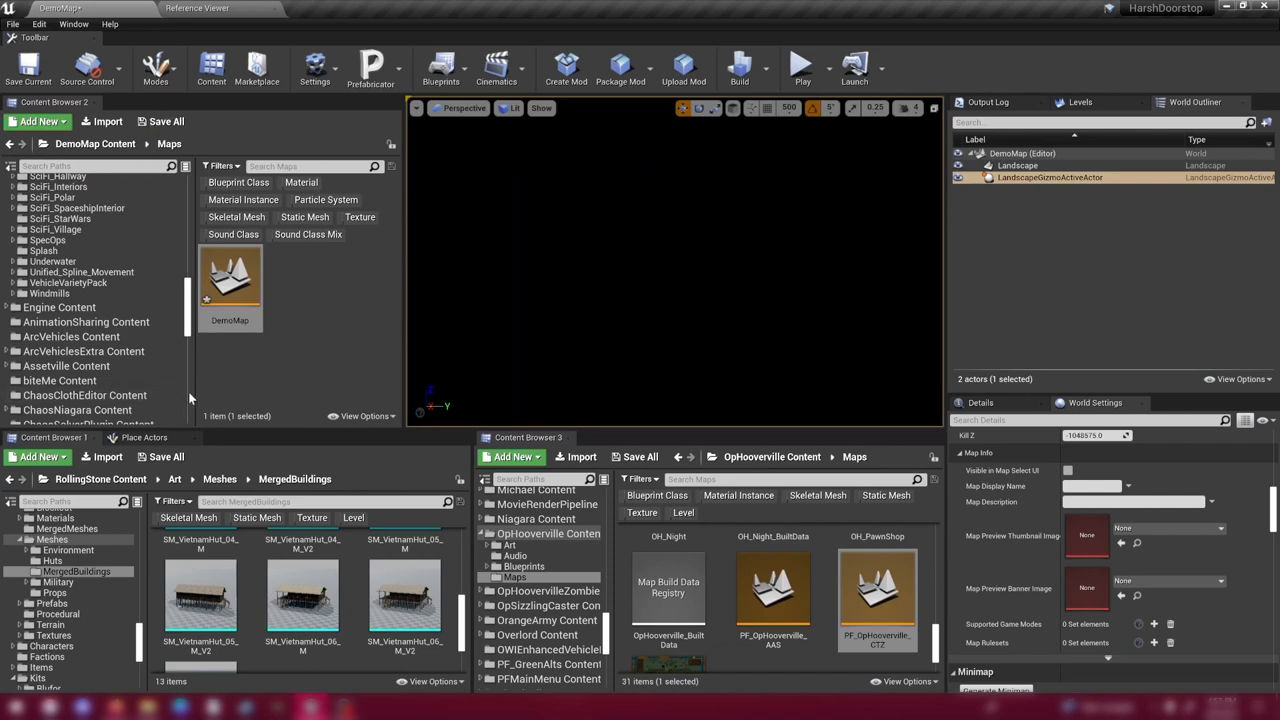
left_click_drag(195, 392, 158, 392)
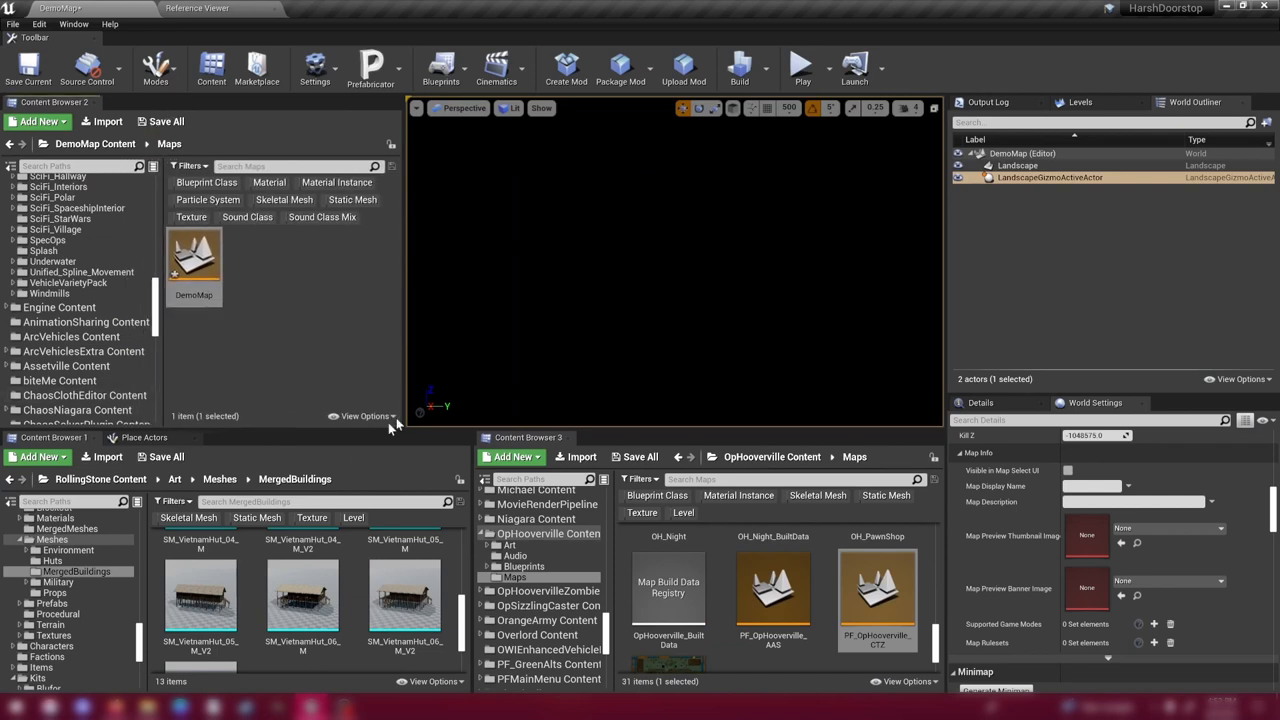
left_click_drag(404, 388, 262, 388)
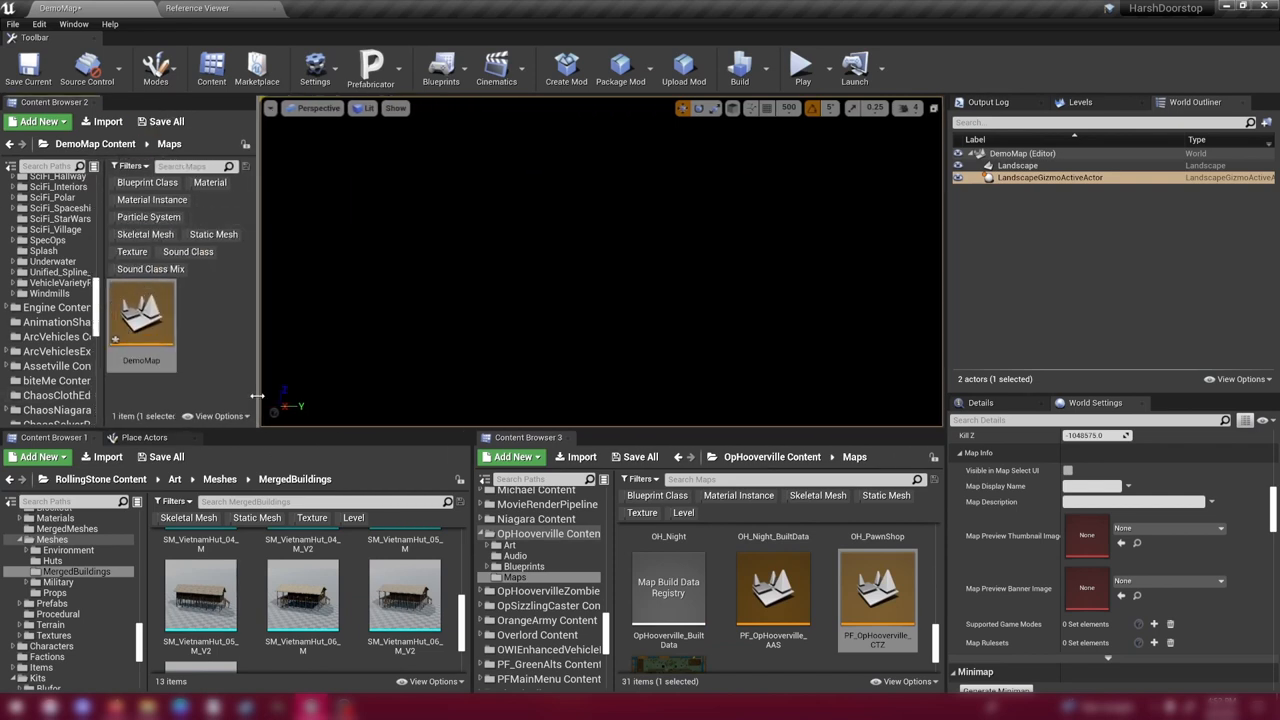
left_click_drag(320, 432, 320, 449)
Bring up the Place Actors panel from the Window menu.
left_click(144, 453)
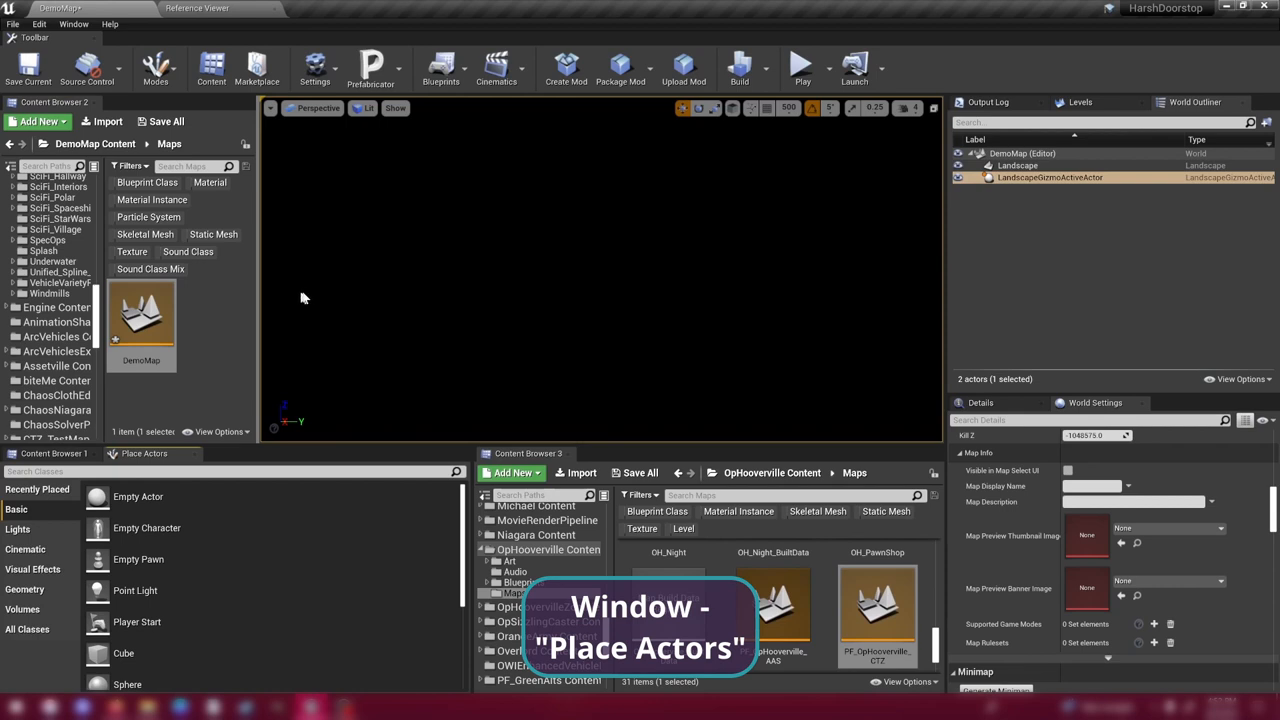
left_click(74, 24)
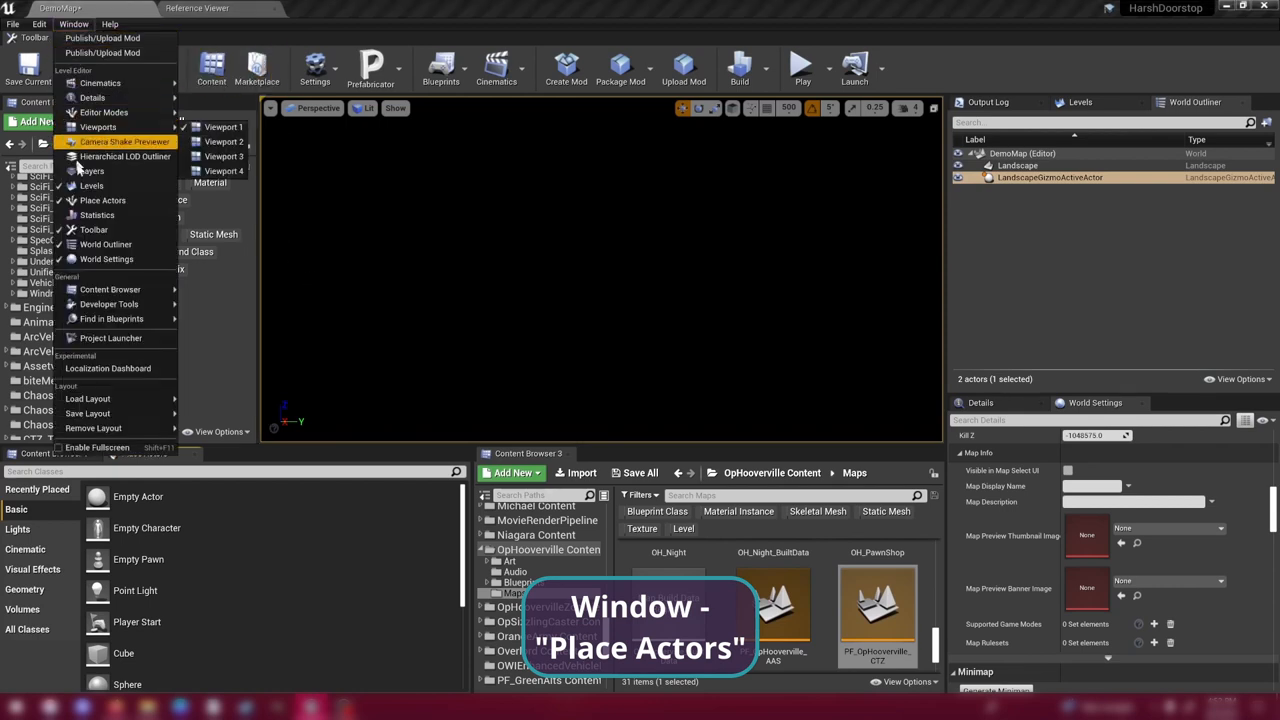
left_click(104, 201)
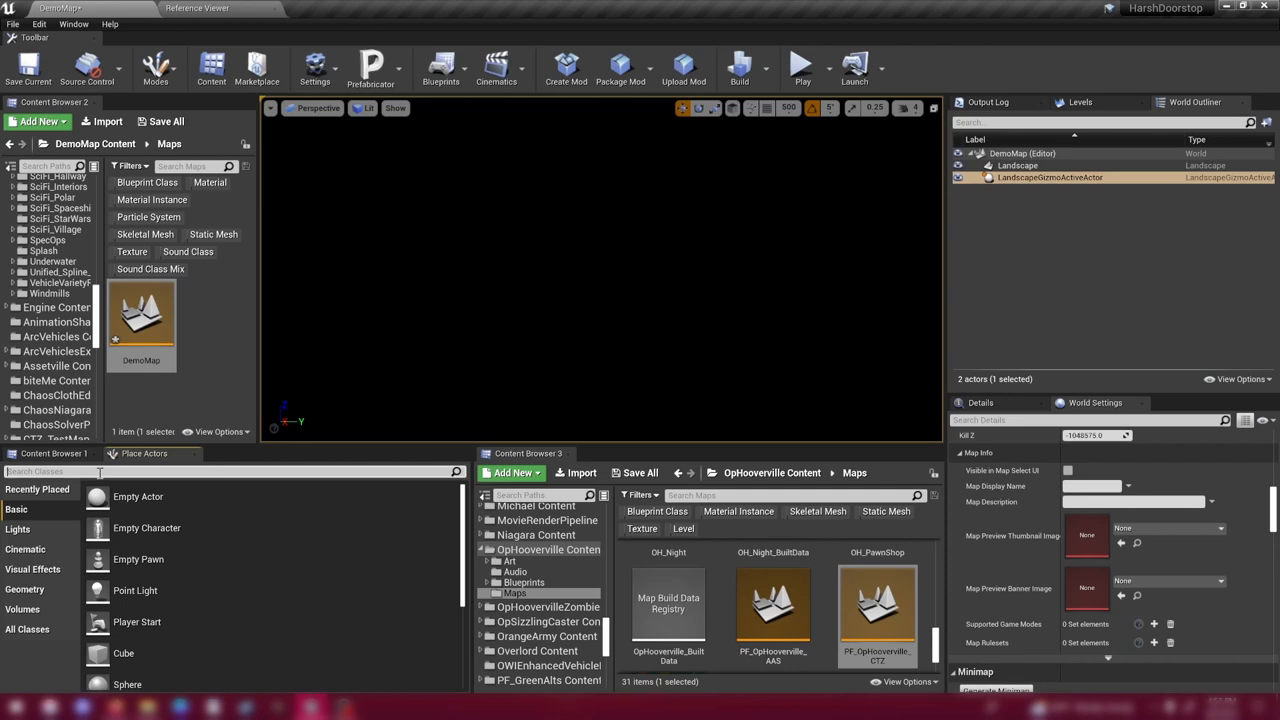
type("dir")
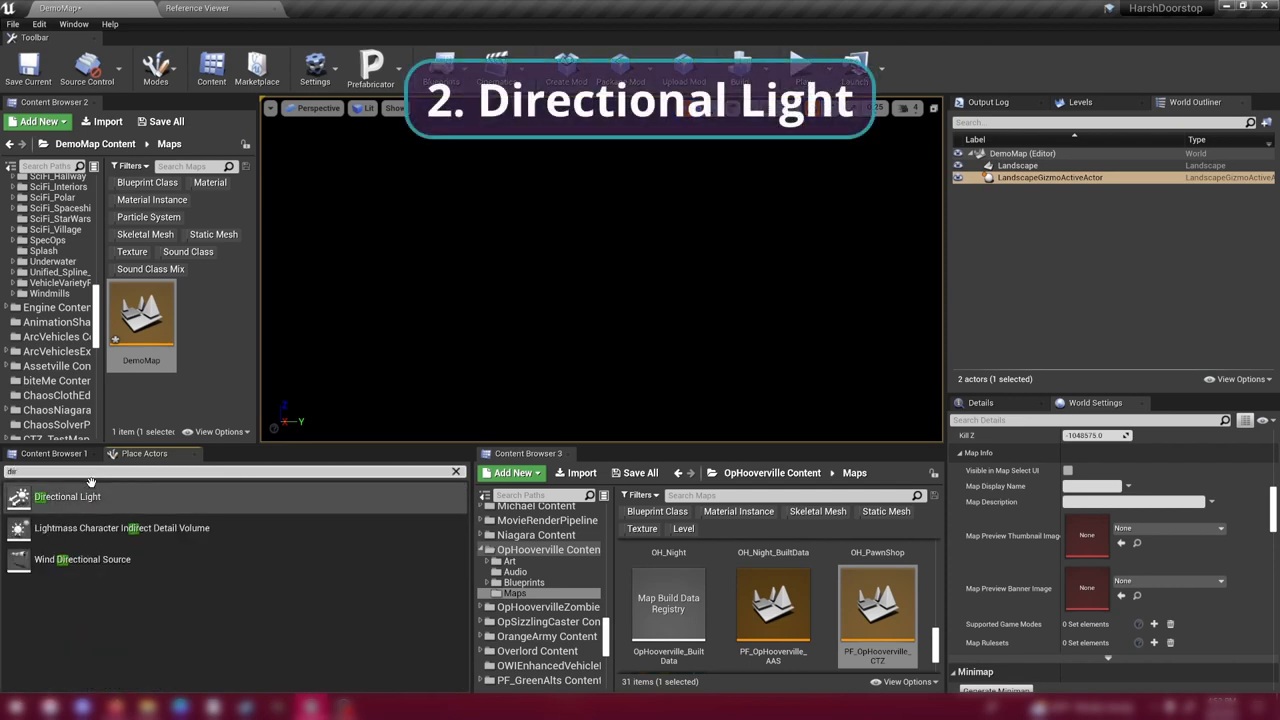
Drag a Directional Light into the level to light the landscape.
left_click_drag(67, 496, 477, 335)
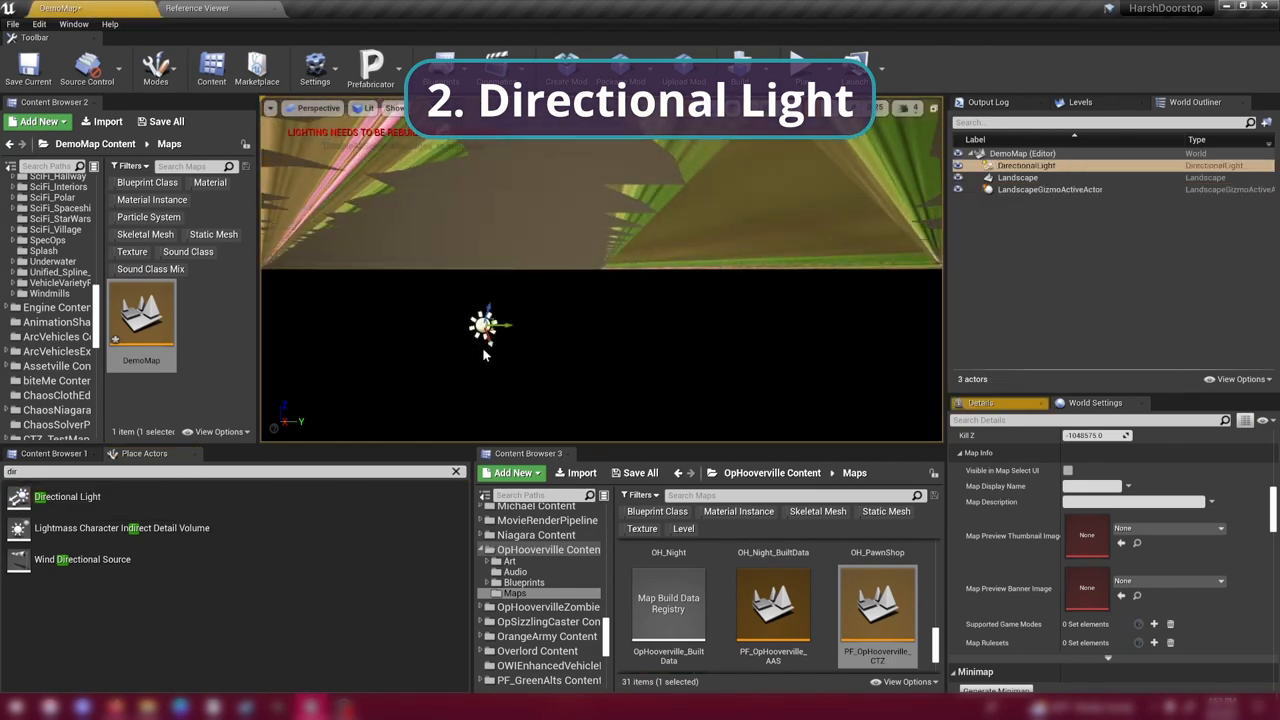
mouse_move(477, 335)
right_mouse_down()
mouse_move(600, 320)
mouse_move(570, 380)
mouse_move(600, 330)
mouse_move(589, 327)
right_mouse_up()
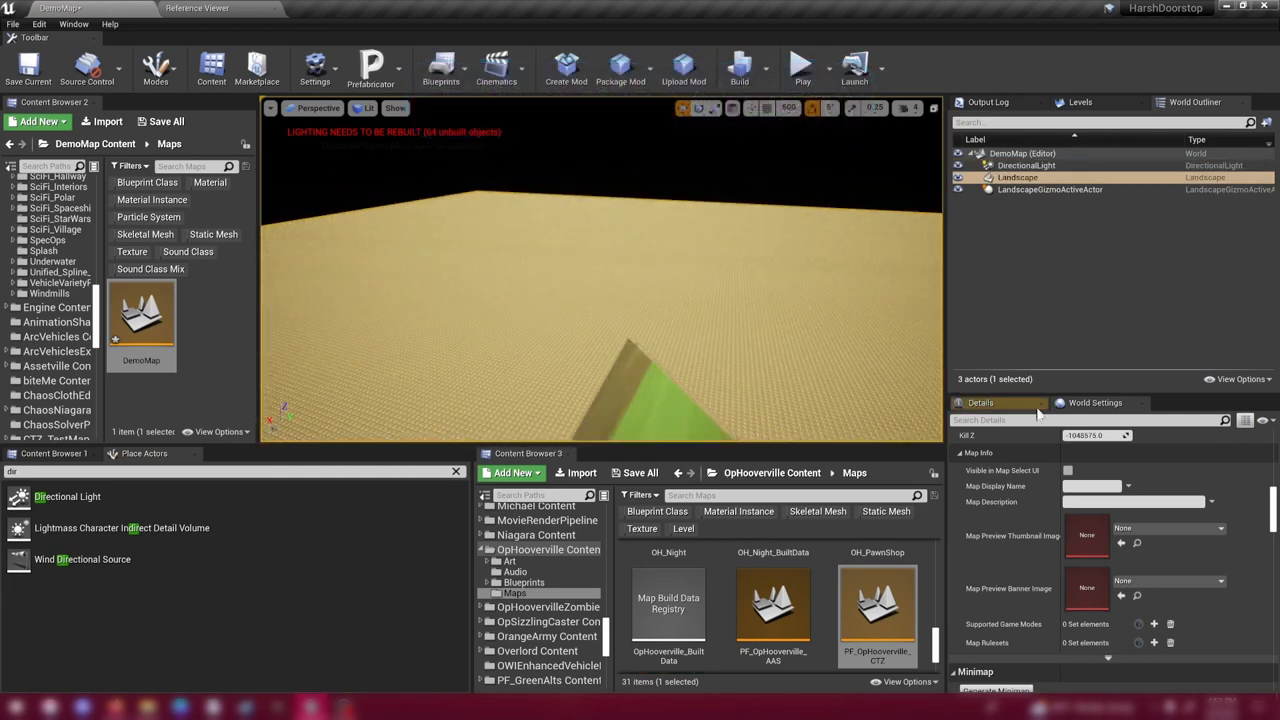
Set the landscape's material to MI_GrassLawn_01, then select the directional light.
left_click(998, 402)
scroll(1118, 568, "down", 5)
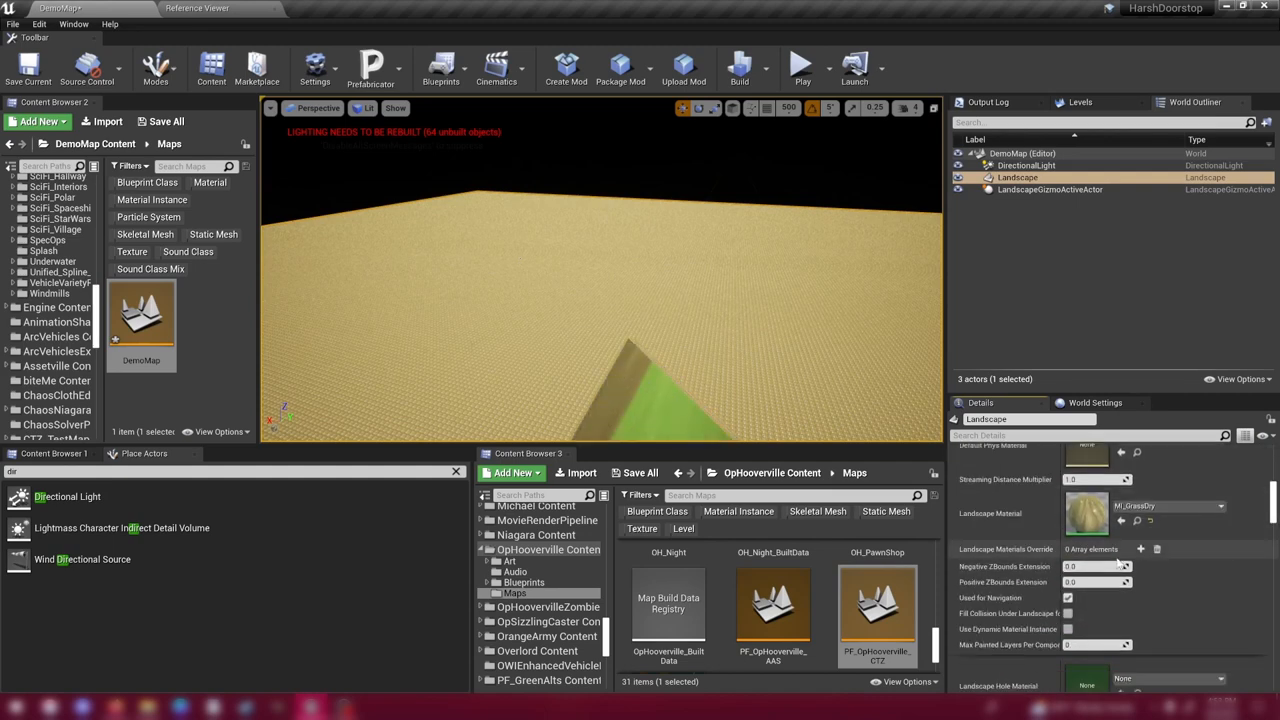
scroll(1118, 568, "down", 2)
left_click(1165, 507)
left_click(1120, 420)
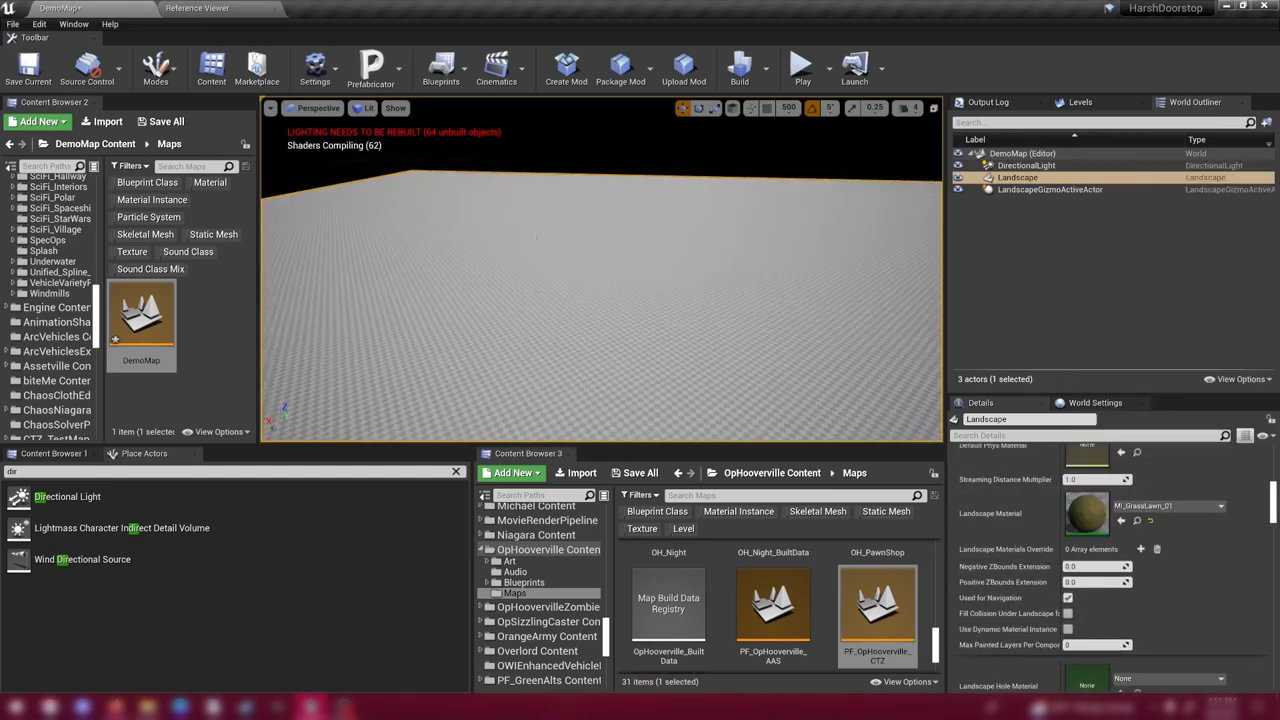
mouse_move(621, 317)
right_mouse_down()
mouse_move(560, 280)
mouse_move(612, 305)
right_mouse_up()
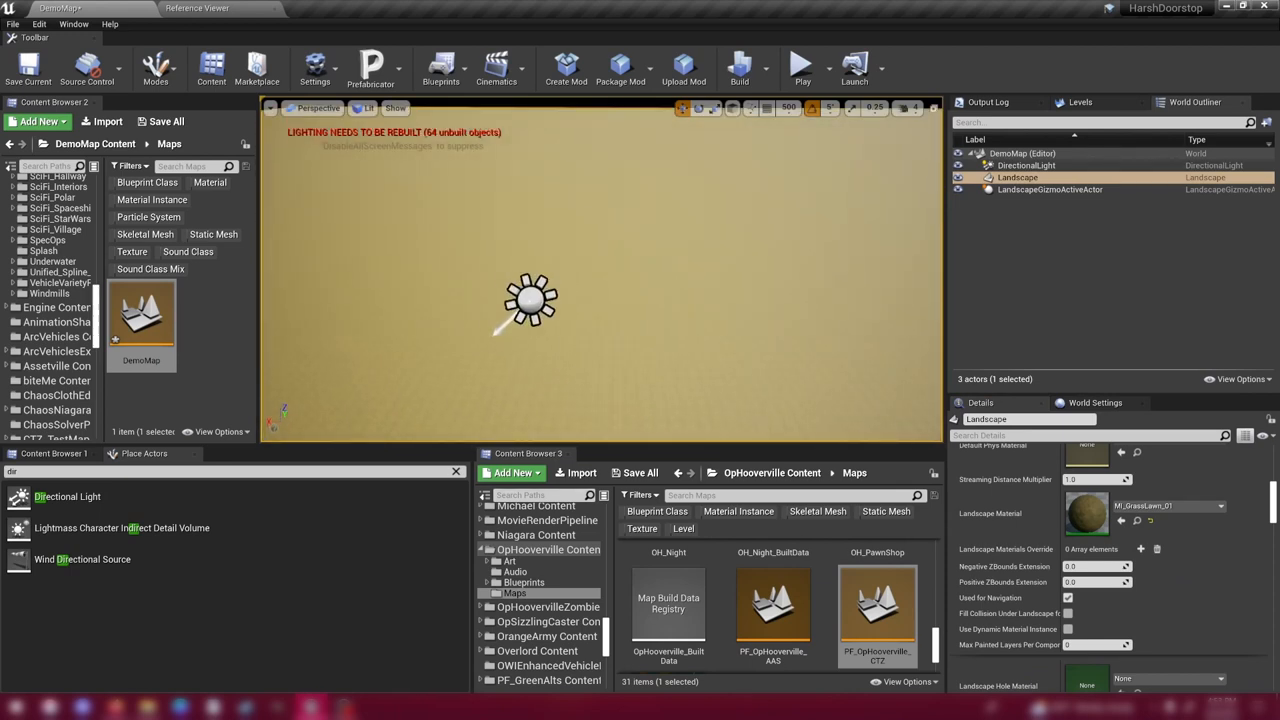
left_click(558, 290)
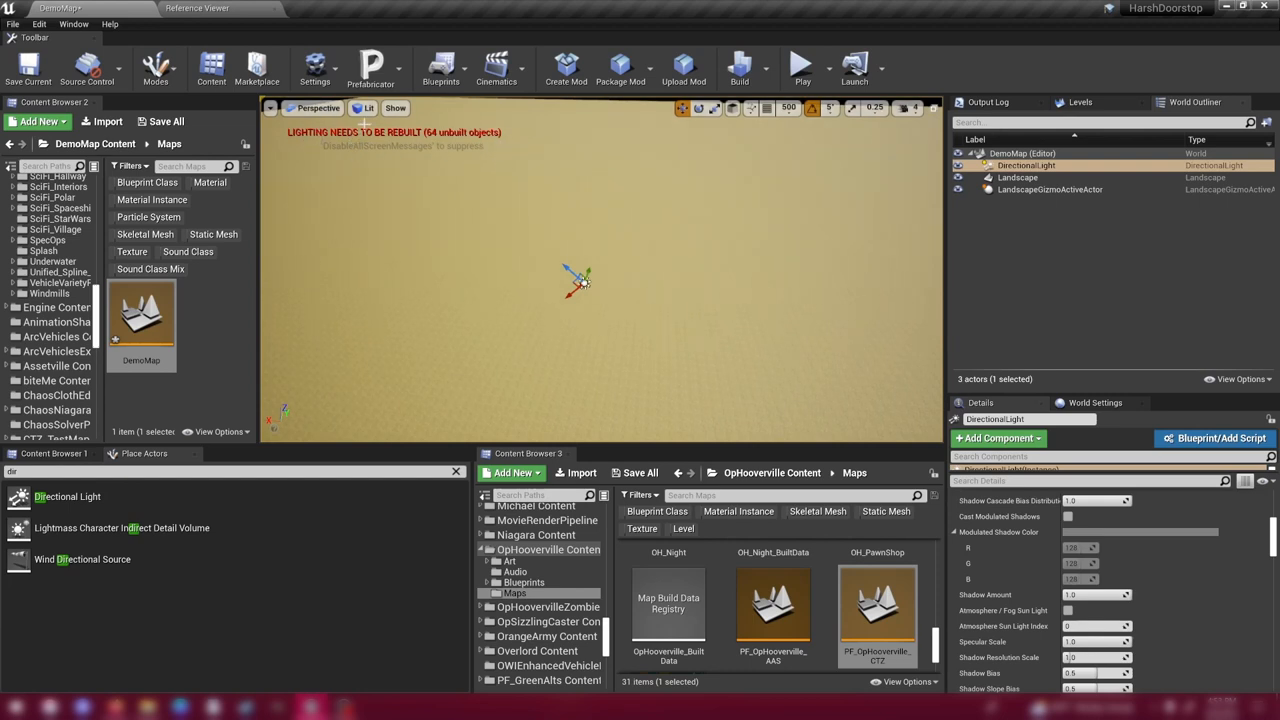
scroll(1156, 587, "up", 5)
scroll(1154, 586, "up", 5)
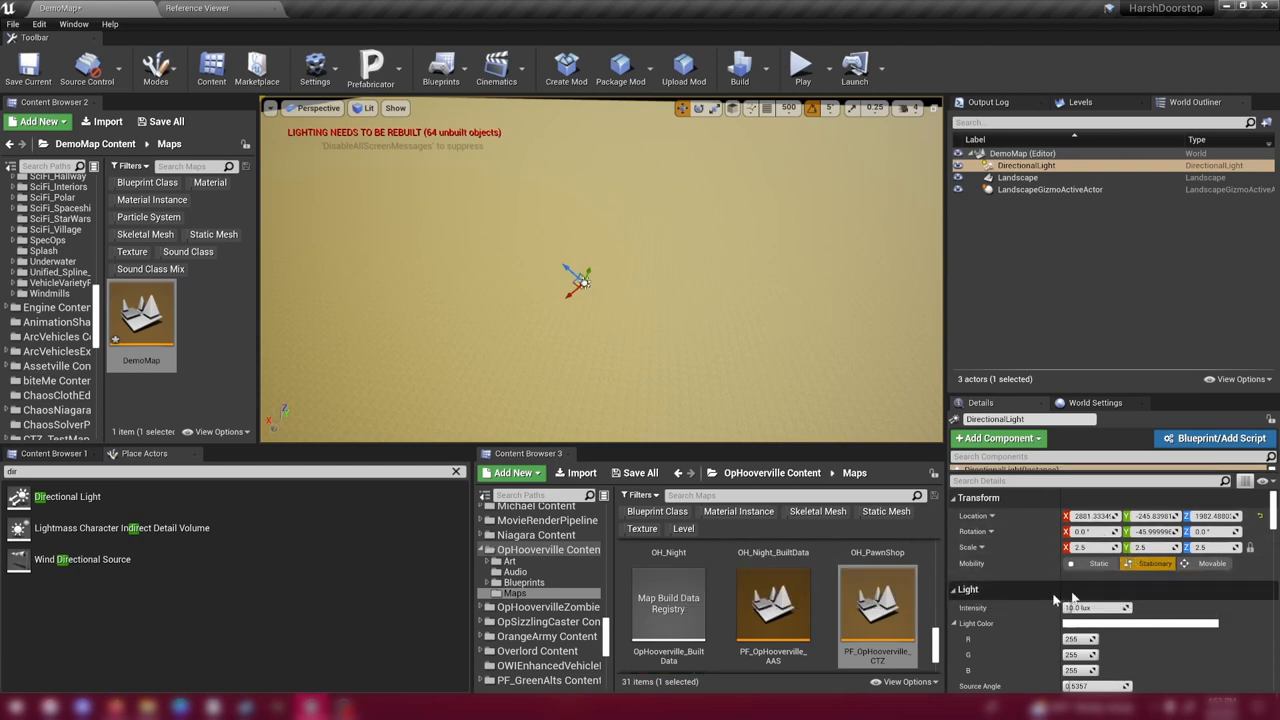
Set the directional light's Mobility to Movable and save DemoMap.
left_click(1207, 563)
right_click_drag(585, 272, 585, 200)
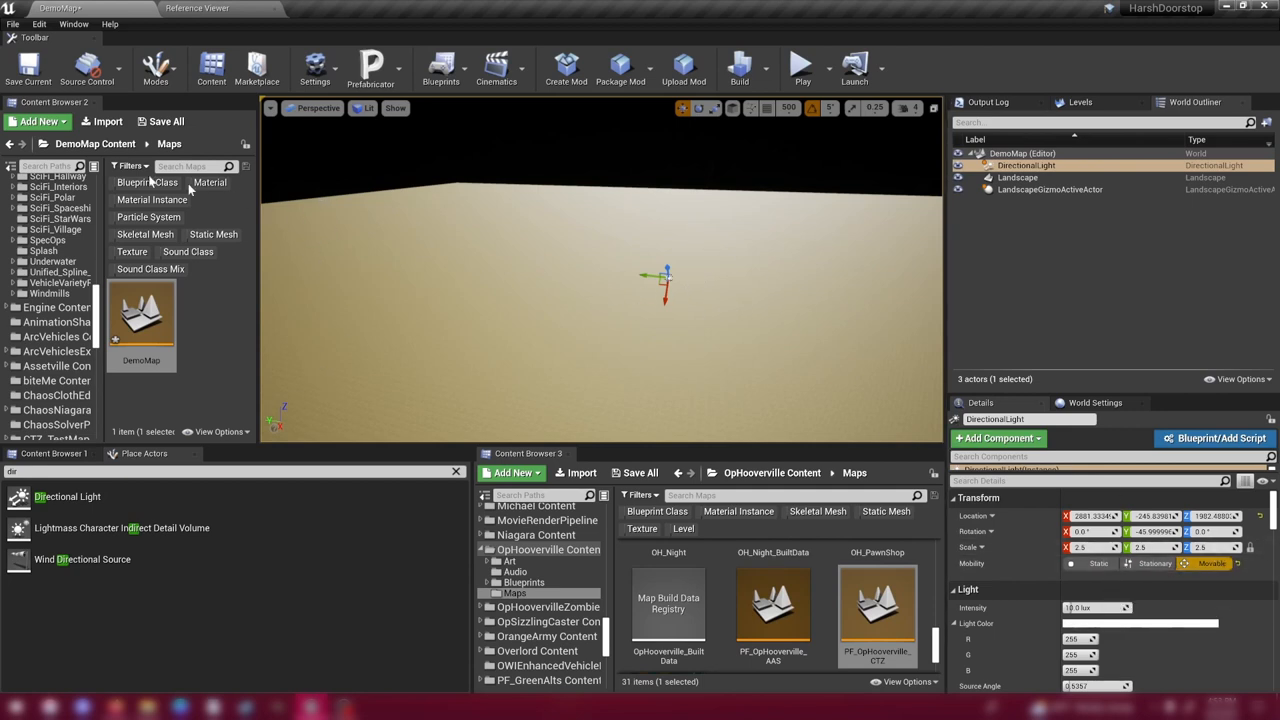
left_click(28, 70)
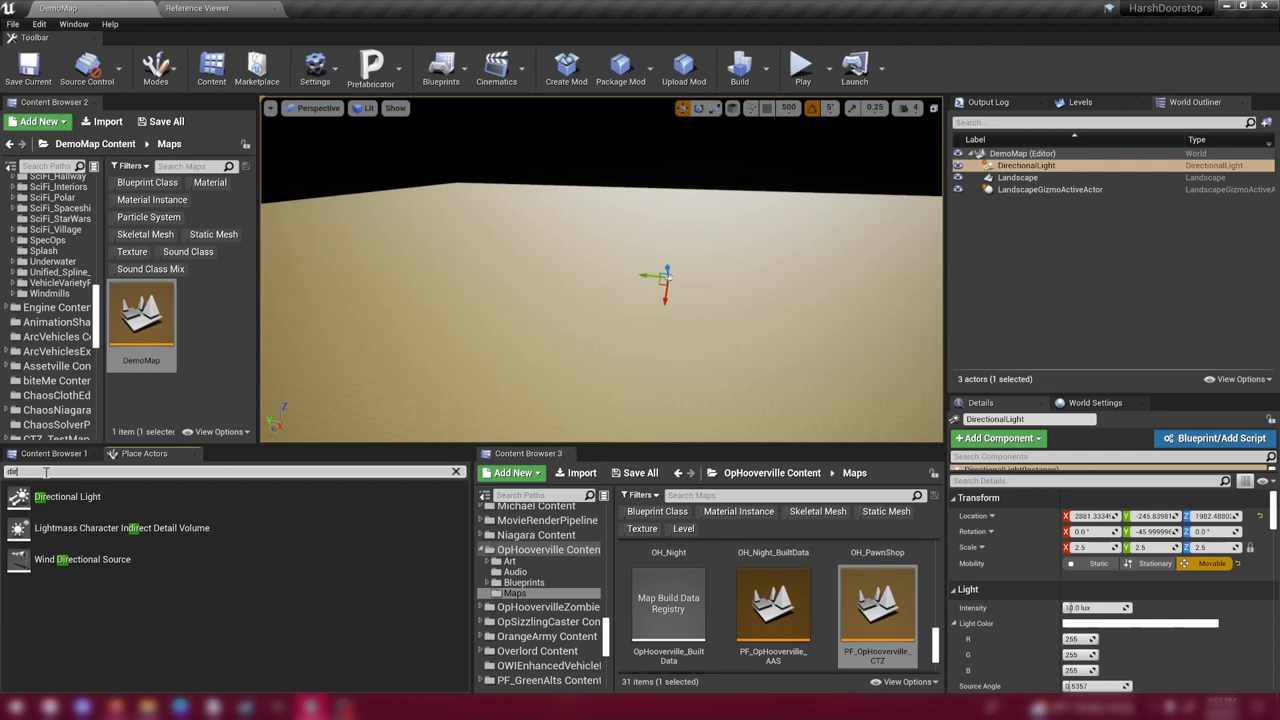
Place an Atmospheric Fog actor from Place Actors into the DemoMap level.
key("Escape")
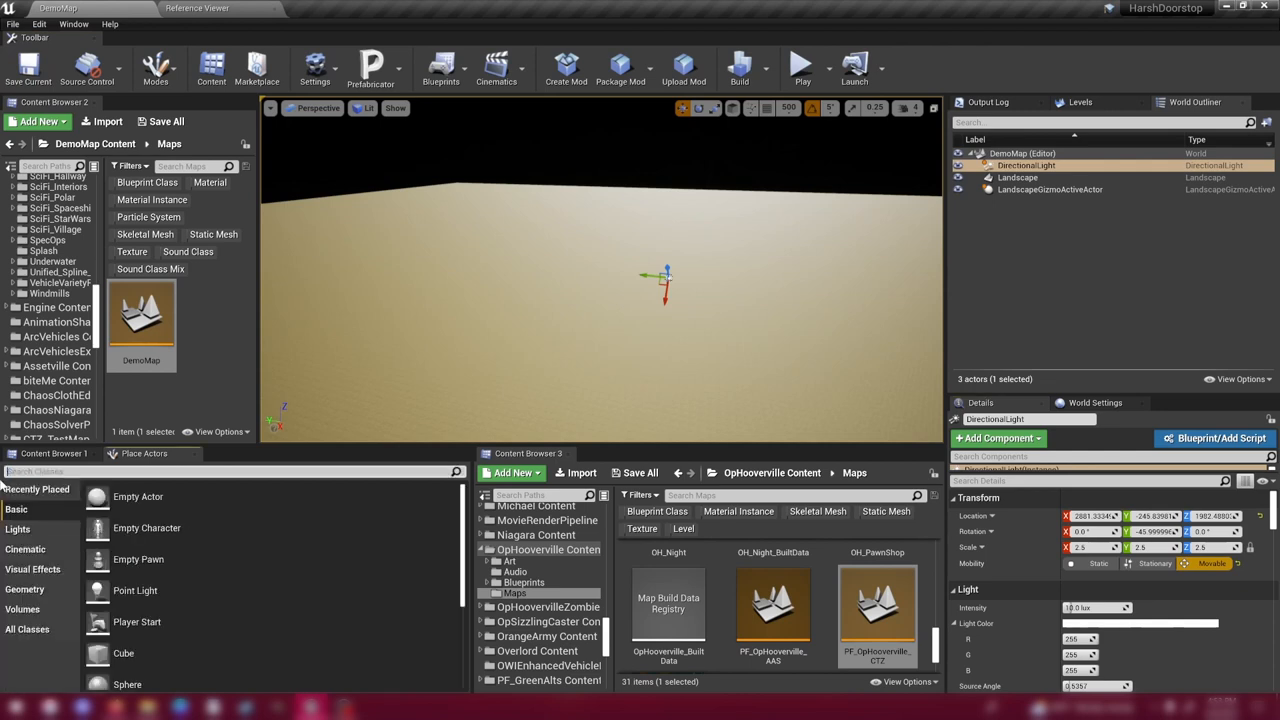
type("atmo")
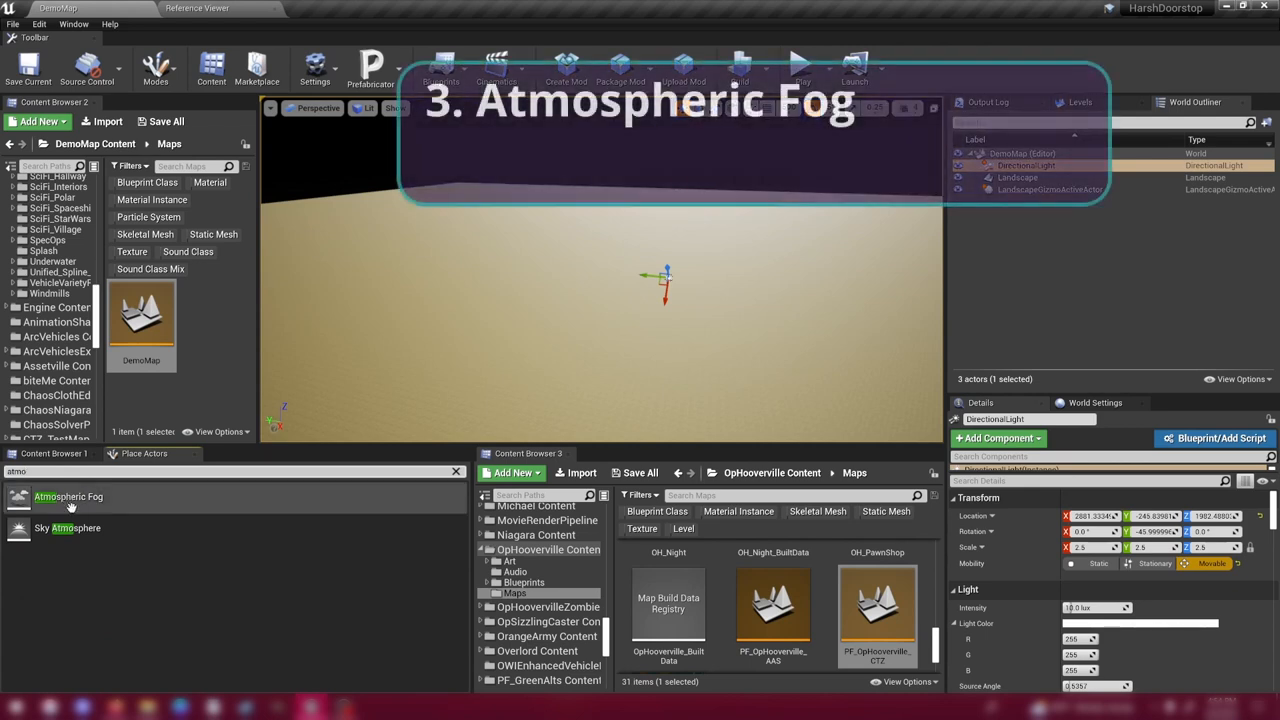
left_click_drag(68, 496, 632, 323)
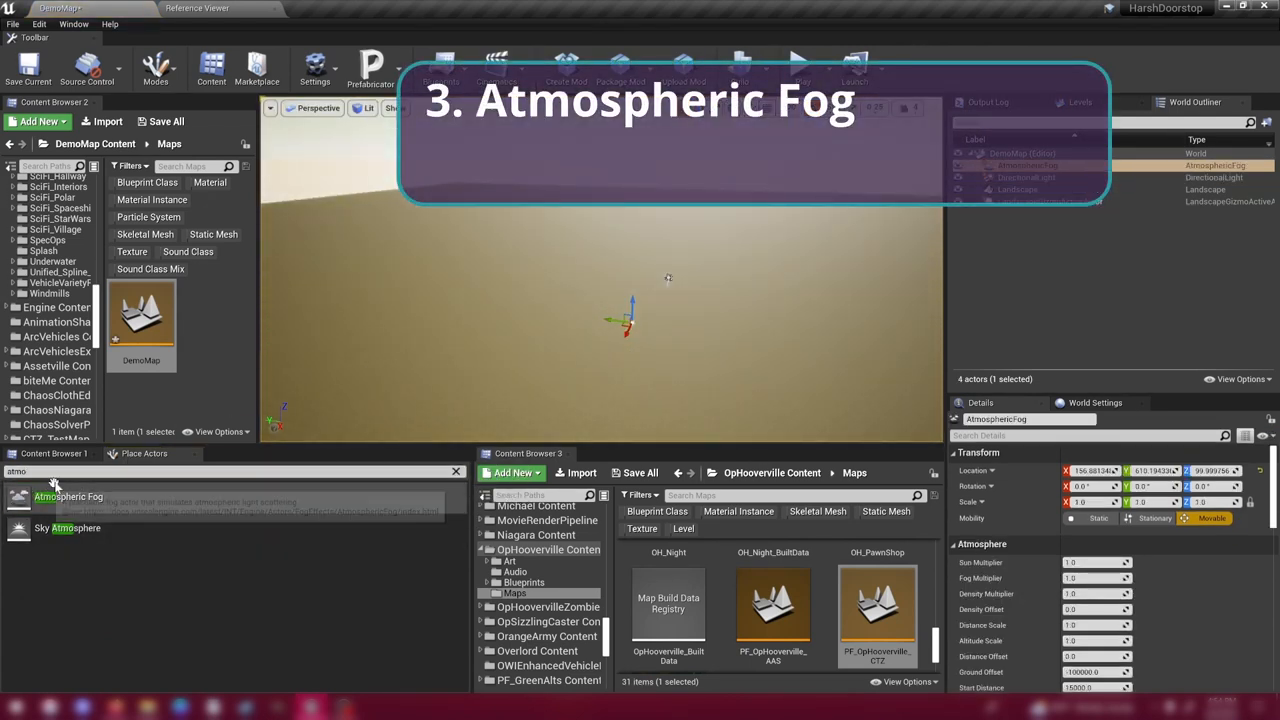
key("BackSpace")
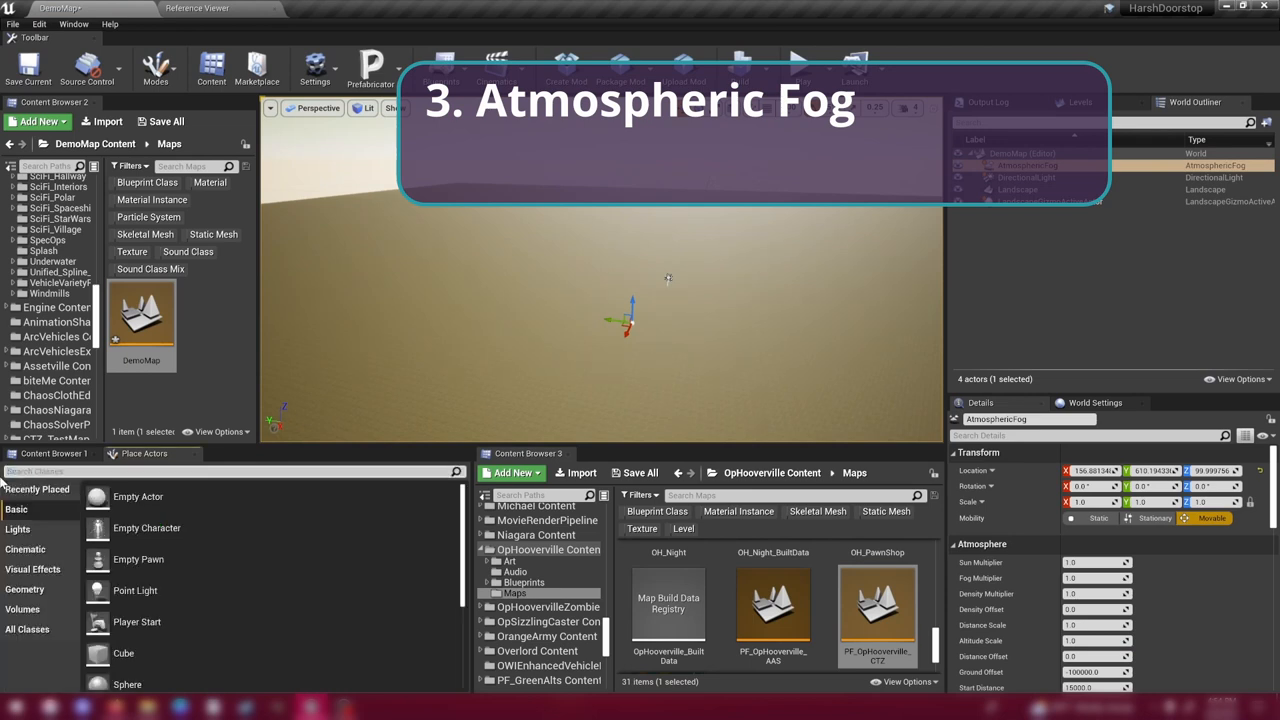
type("sky")
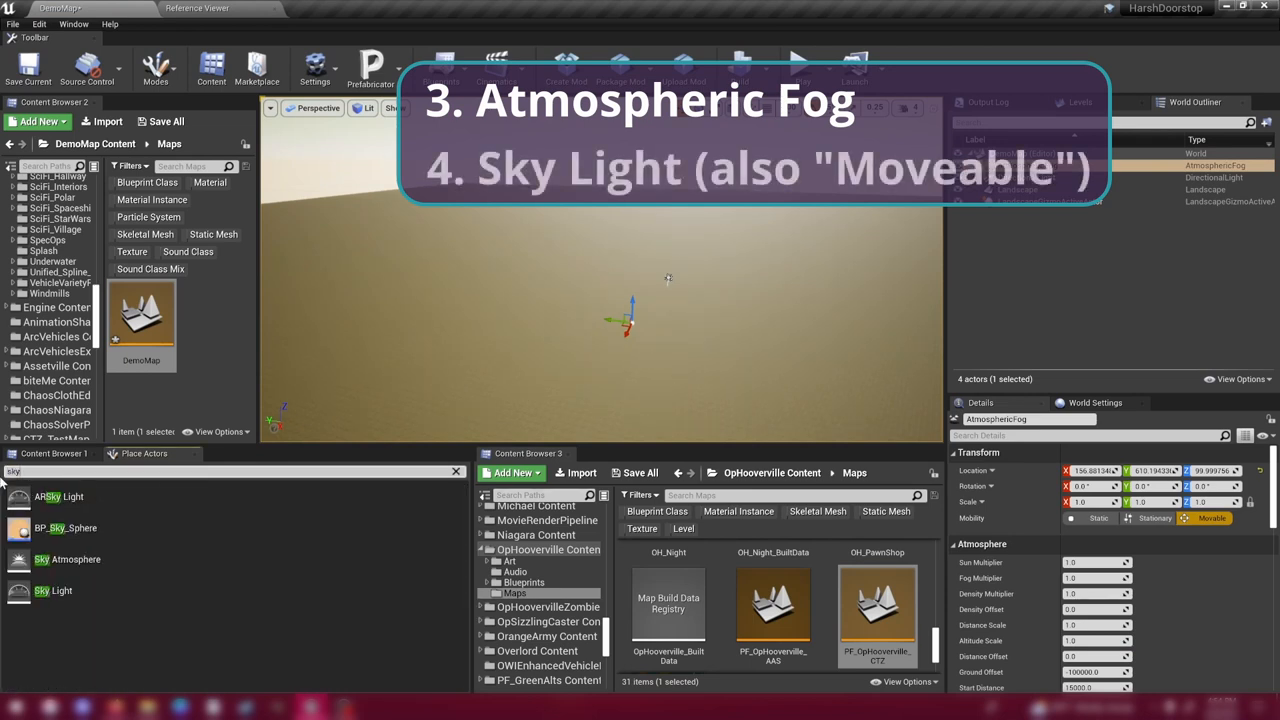
Place a Sky Light into the level, set its Mobility to Movable, and add AtmosphericFog to the selection.
left_click_drag(53, 590, 649, 323)
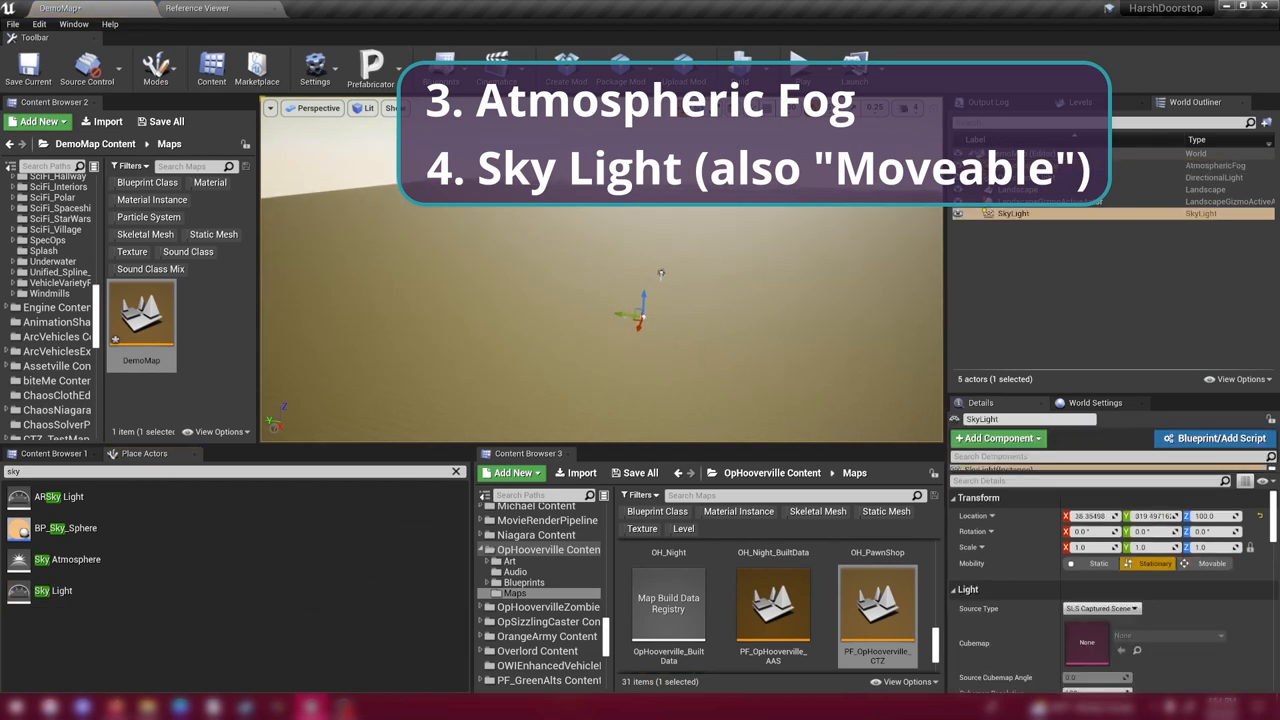
left_click(1213, 563)
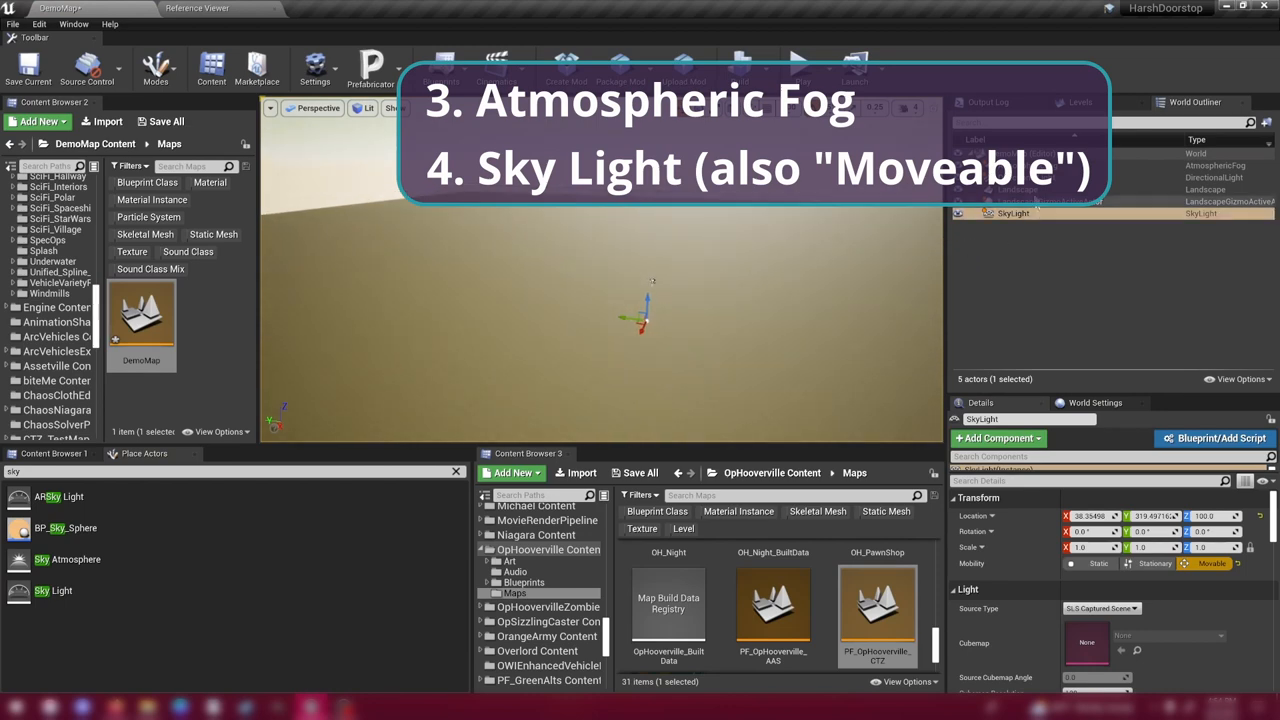
left_click(1190, 166, "ctrl")
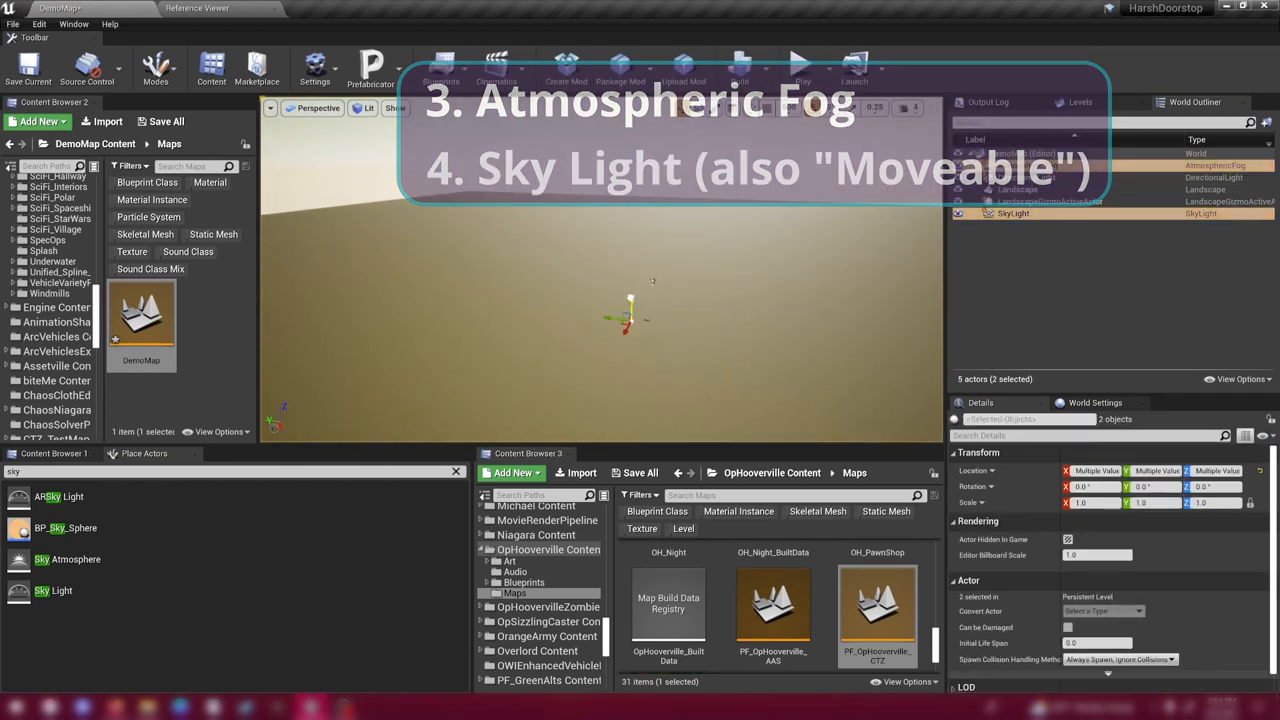
mouse_move(640, 303)
right_mouse_down()
mouse_move(423, 383)
mouse_move(548, 293)
mouse_move(538, 403)
right_mouse_up()
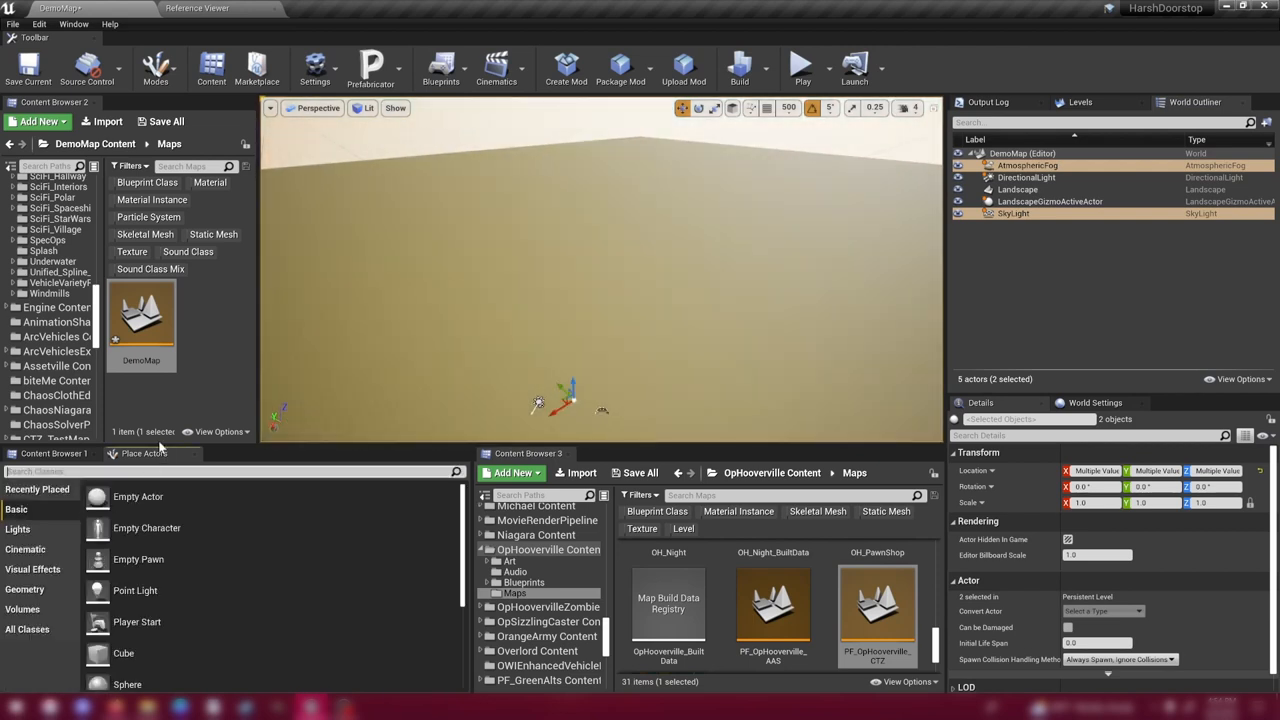
right_click_drag(538, 403, 604, 249)
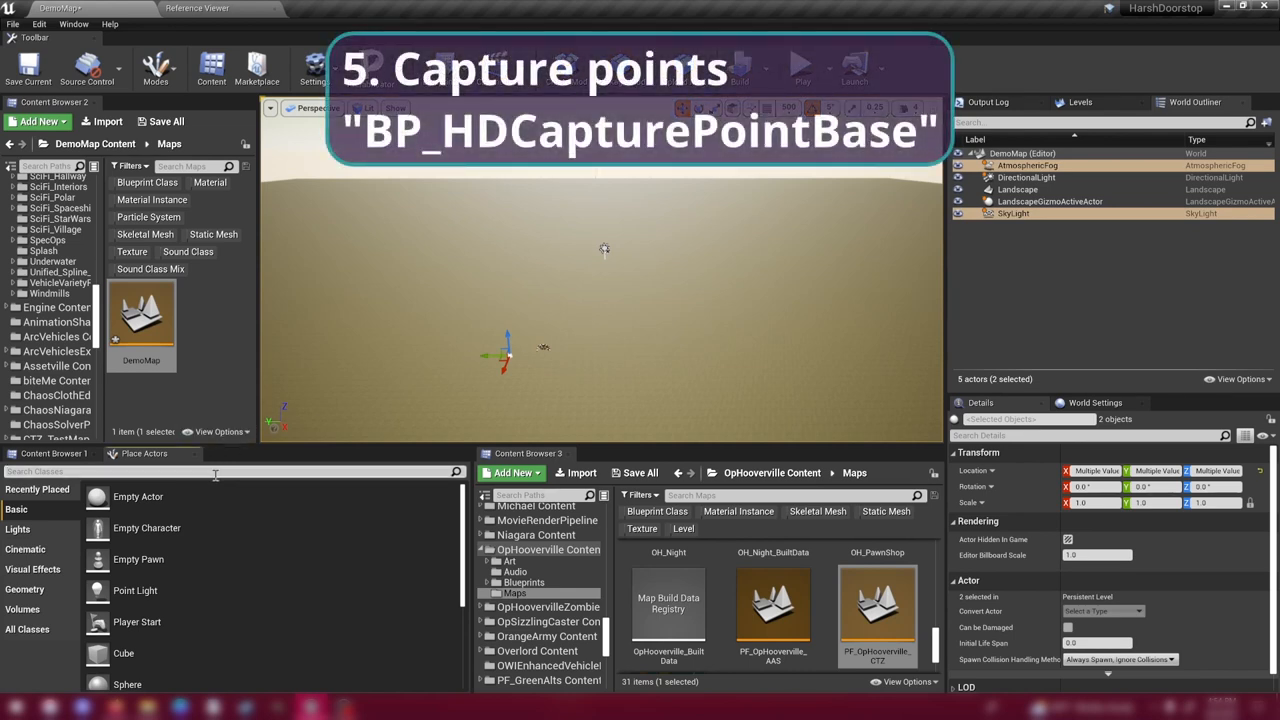
type("cap")
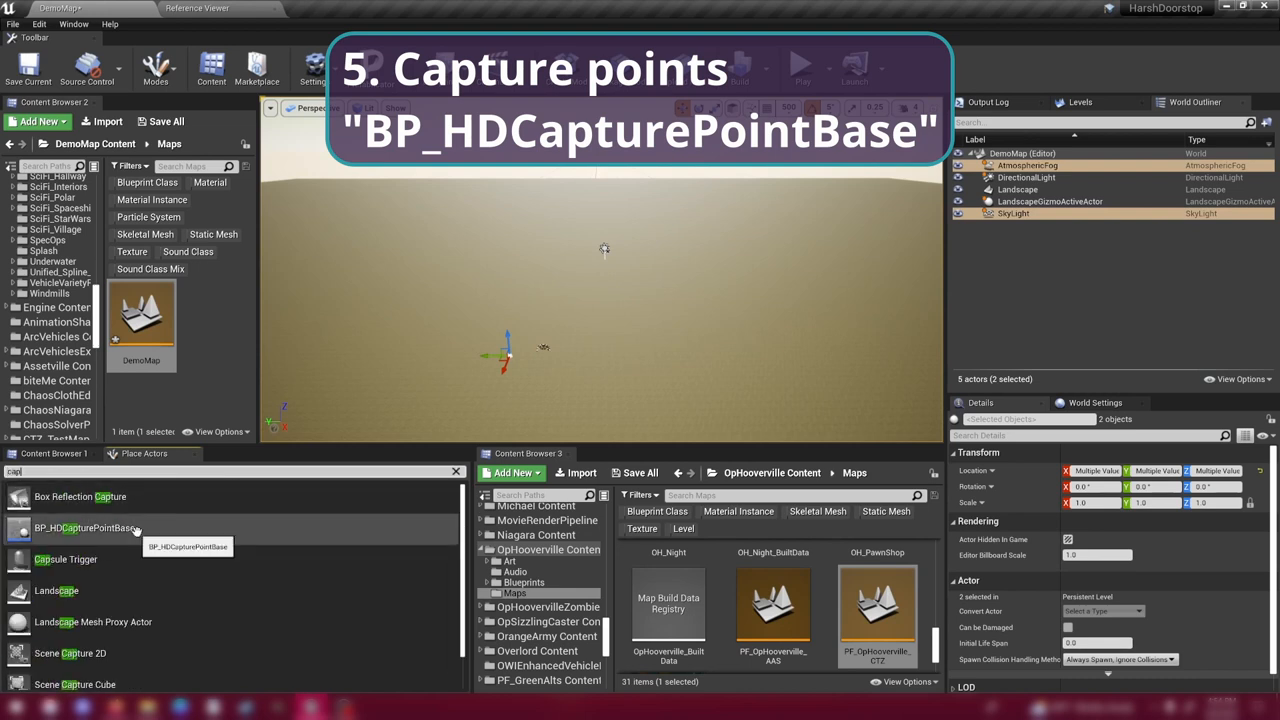
Place a BP_HDCapturePointBase and duplicate it twice to form a row of three flags.
left_click_drag(85, 528, 380, 346)
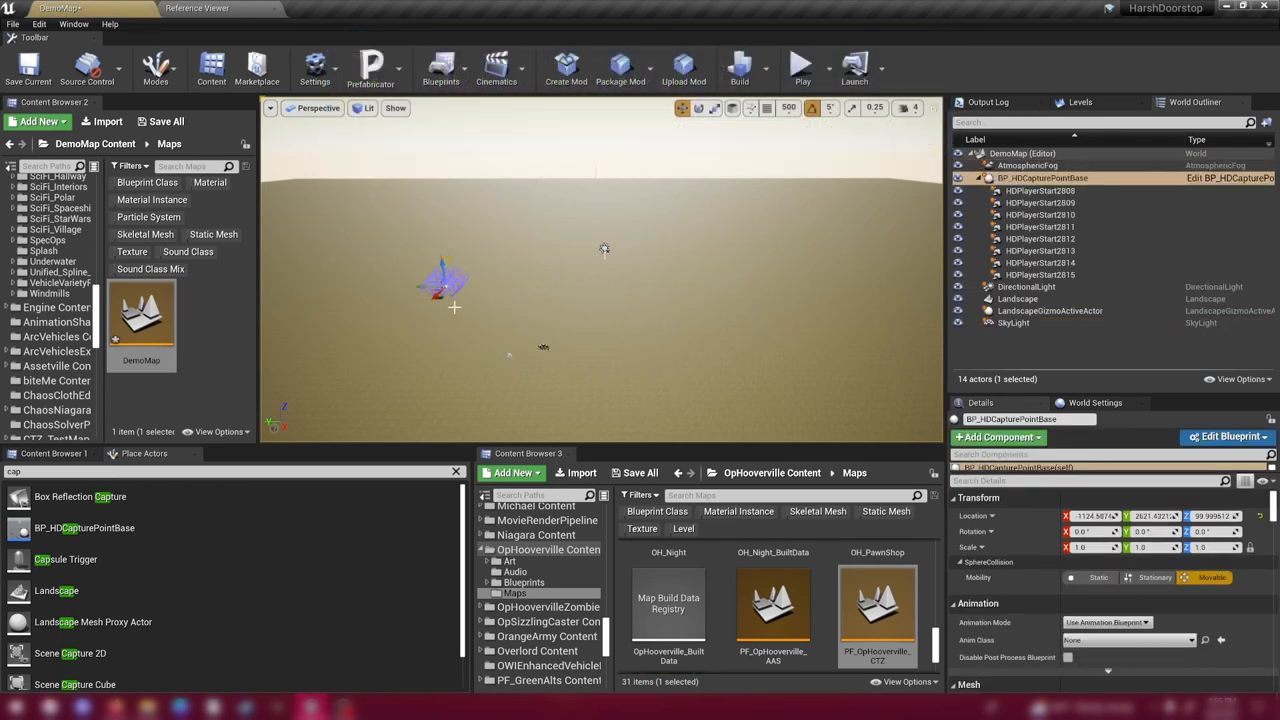
left_click_drag(470, 300, 562, 296)
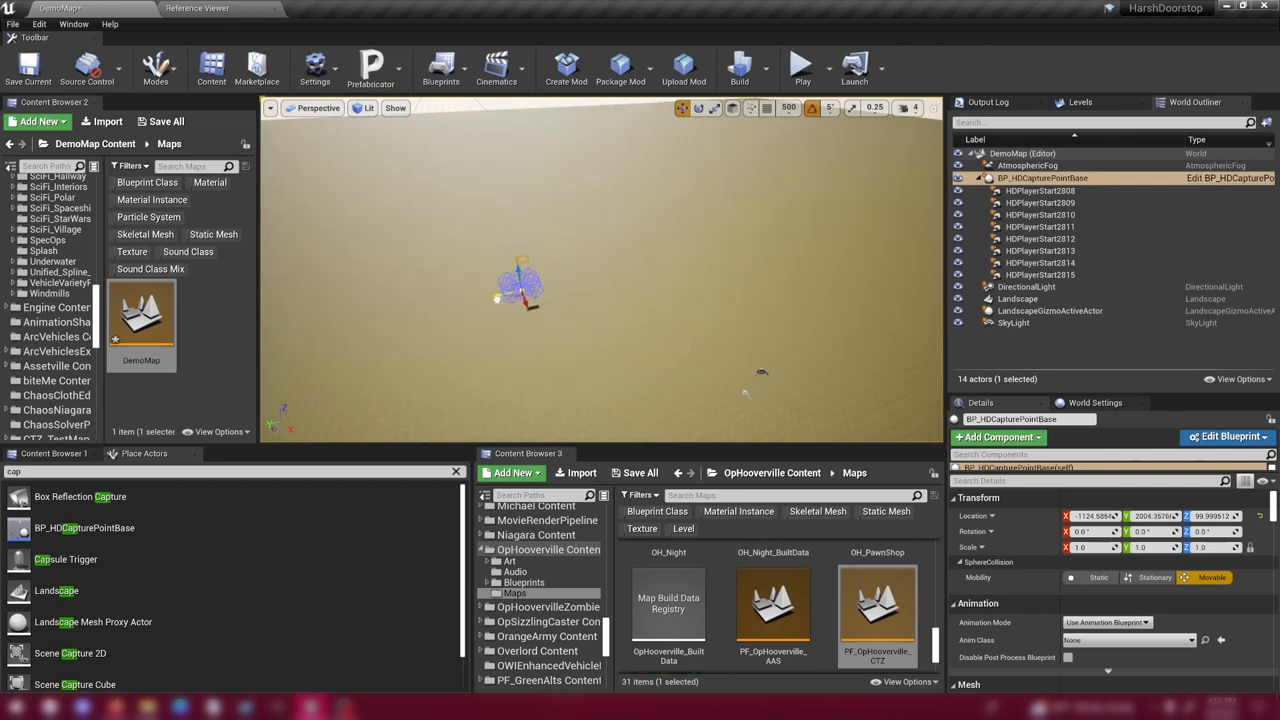
right_click_drag(561, 296, 551, 316)
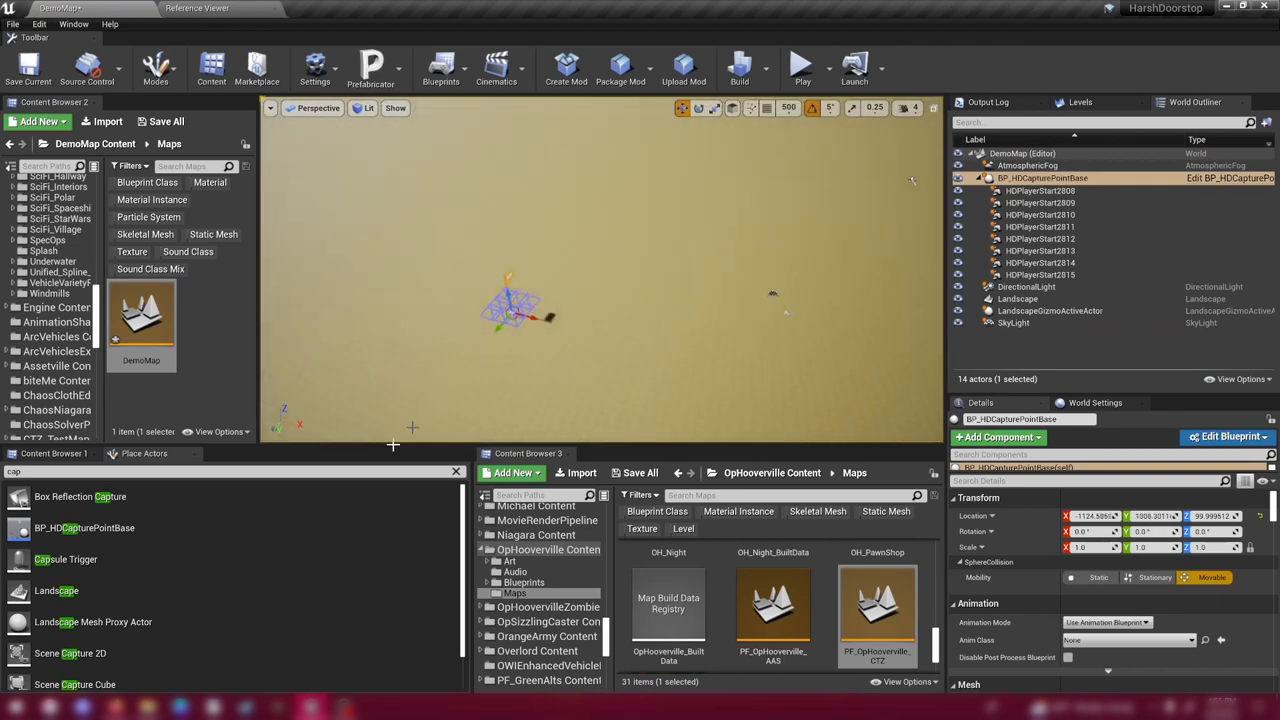
left_click_drag(84, 527, 380, 272)
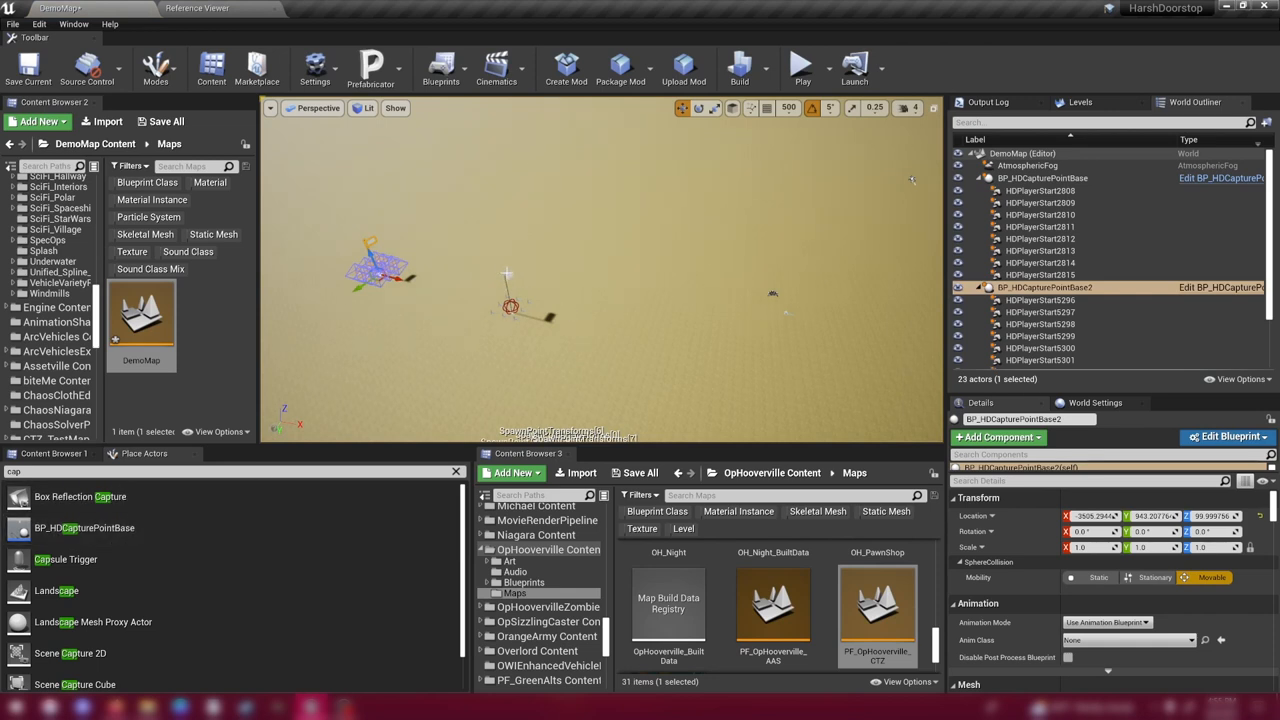
left_click(510, 306)
left_click_drag(545, 318, 520, 320)
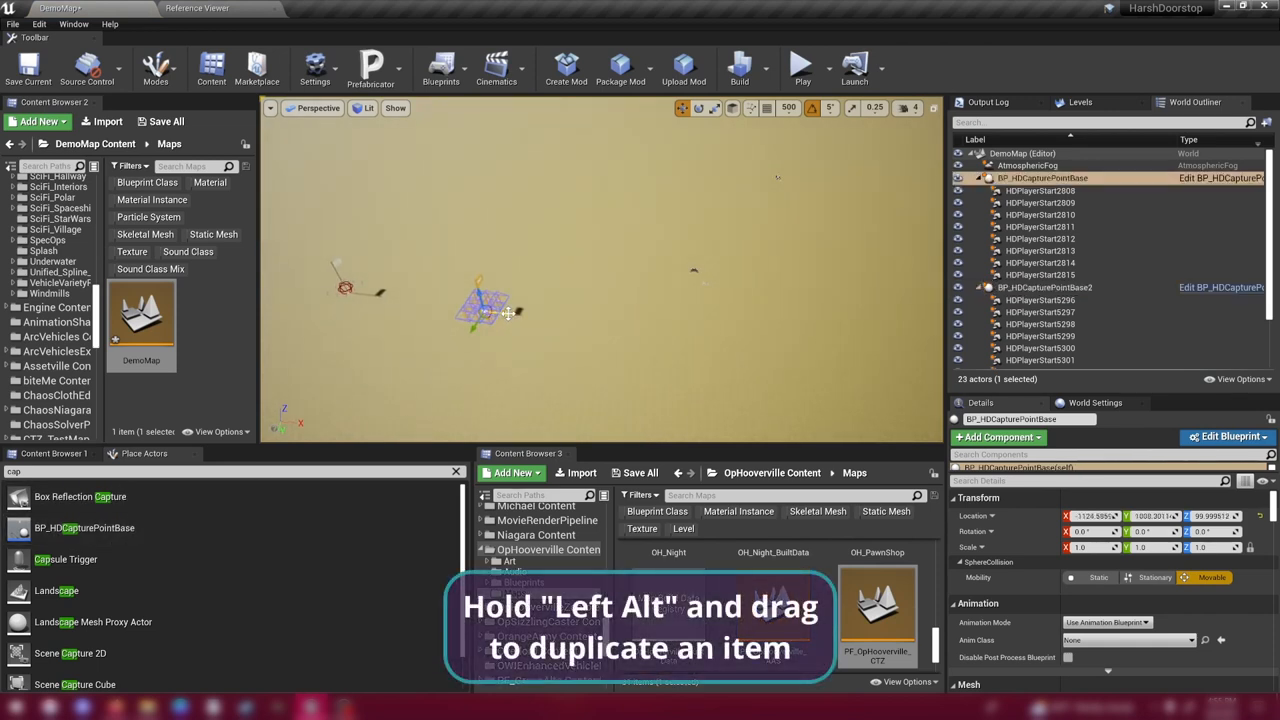
left_click_drag(510, 312, 612, 328, "alt")
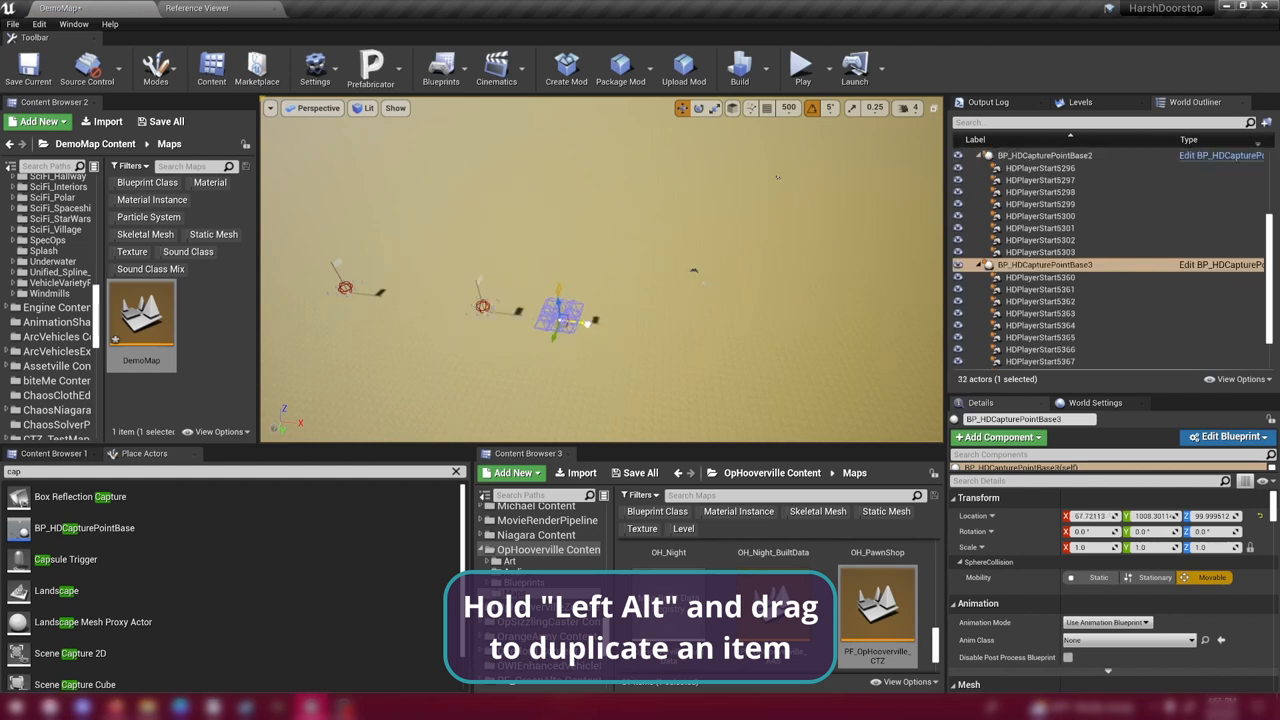
Rotate the third capture point flag -180 degrees on Z so it faces back.
mouse_move(612, 328)
right_mouse_down()
mouse_move(826, 153)
mouse_move(527, 333)
right_mouse_up()
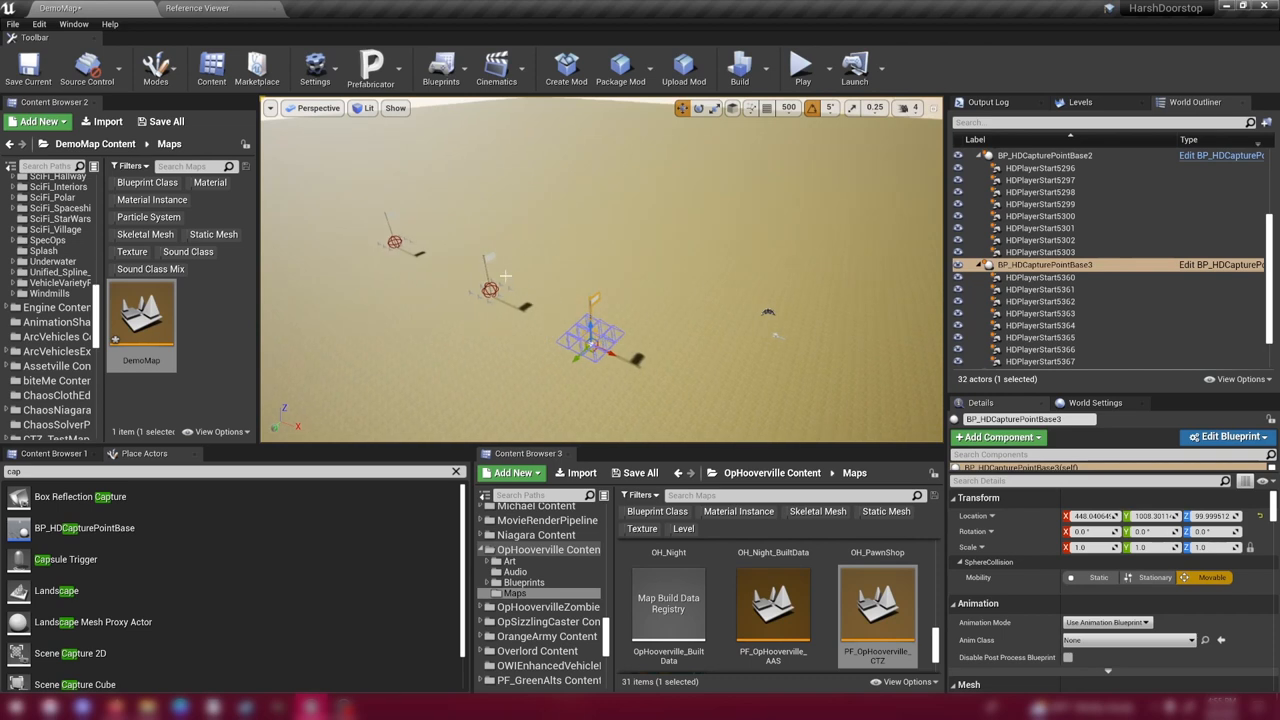
right_click_drag(505, 276, 565, 316)
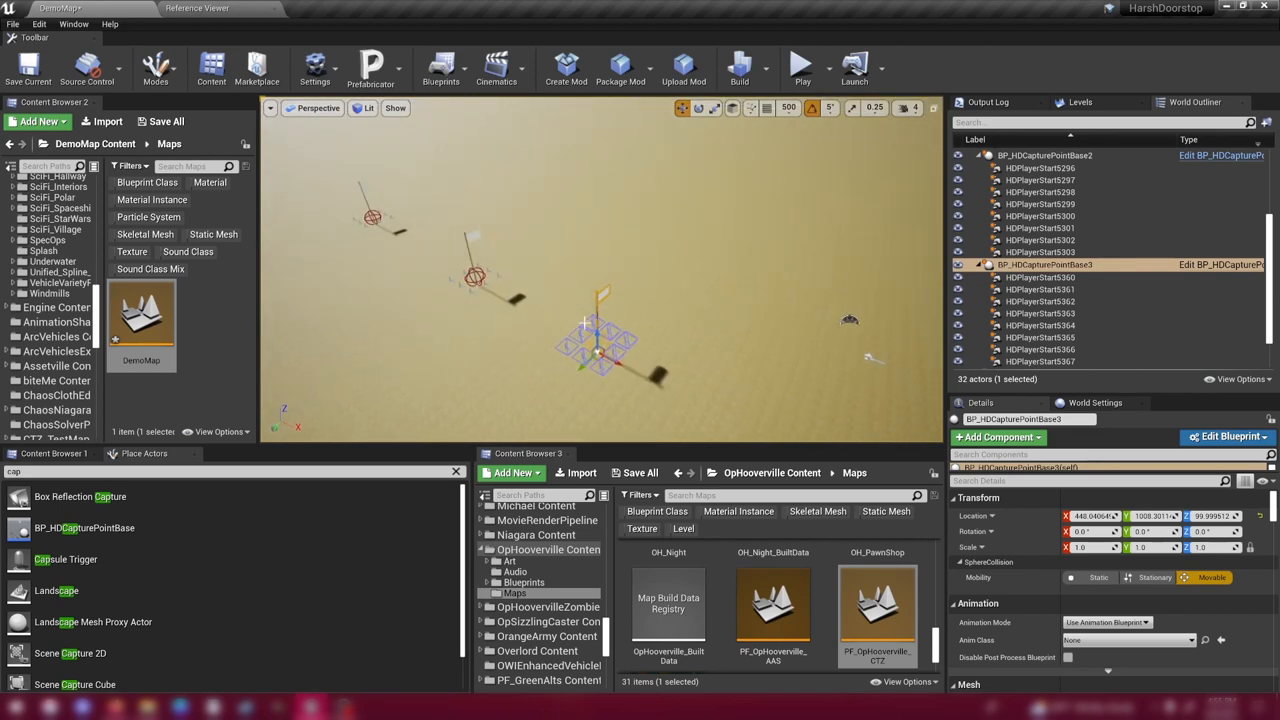
key("space")
left_click_drag(590, 376, 560, 335)
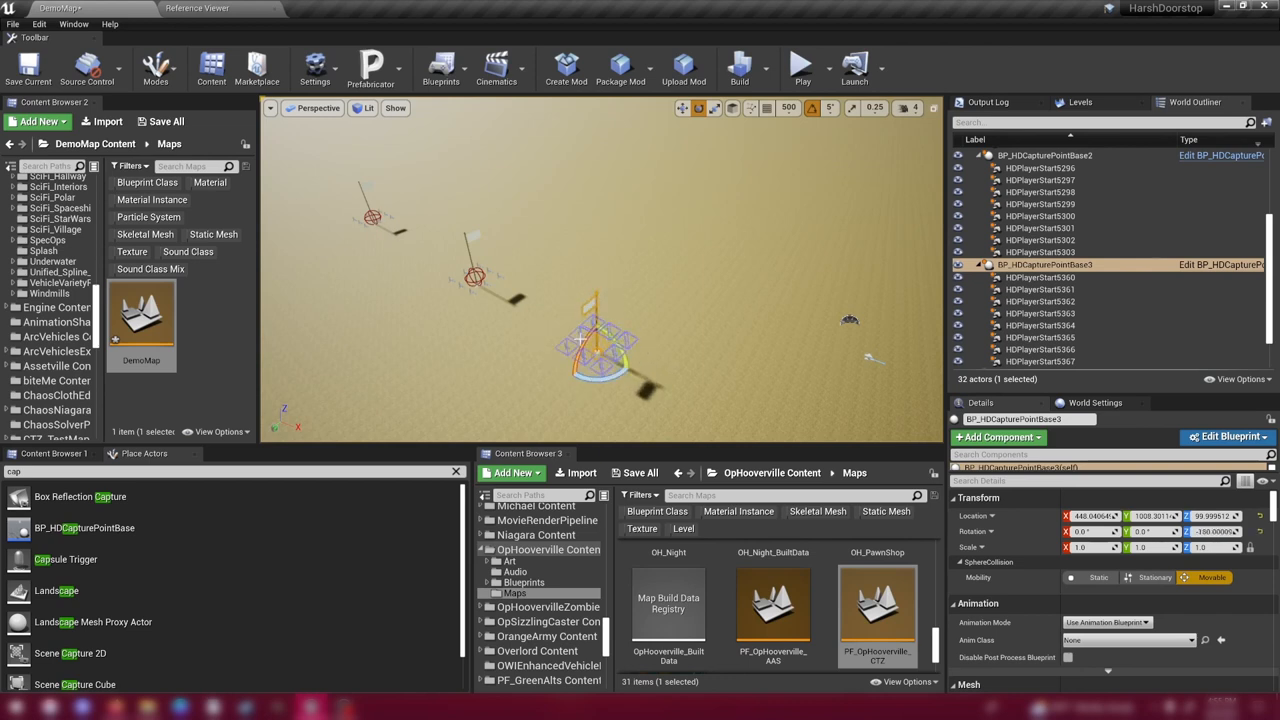
scroll(596, 354, "up", 5)
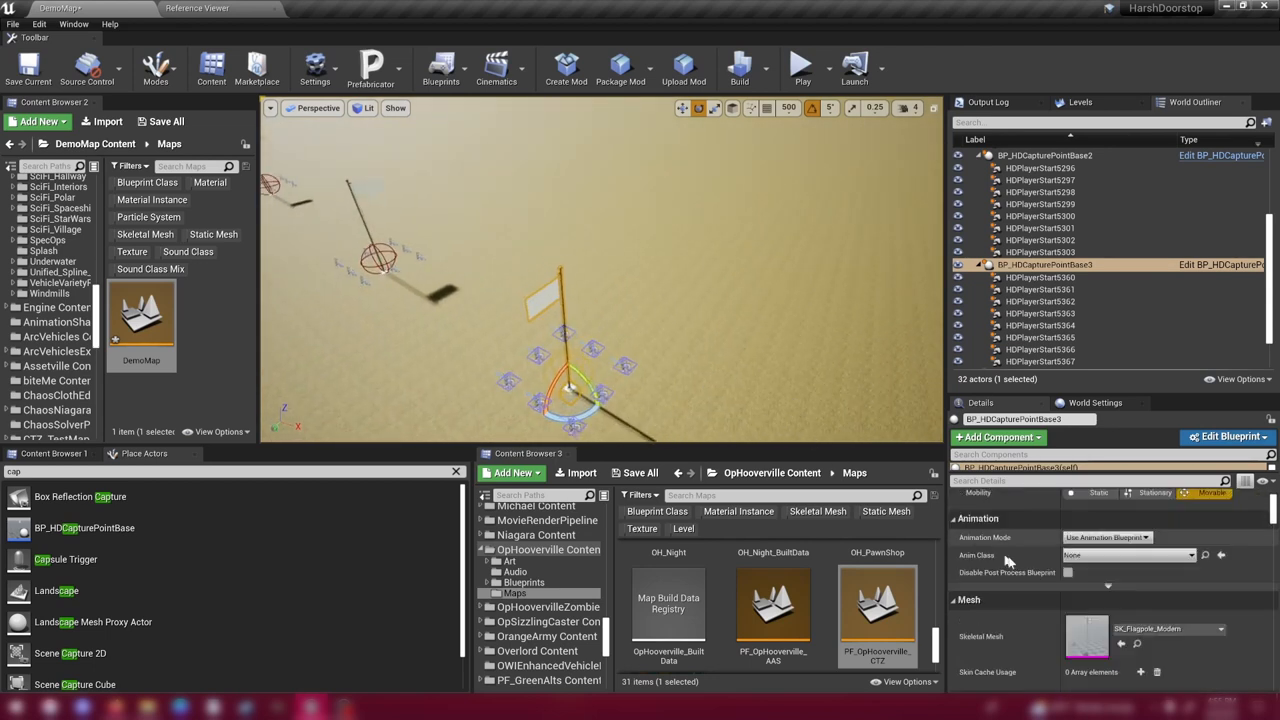
scroll(1109, 594, "down", 5)
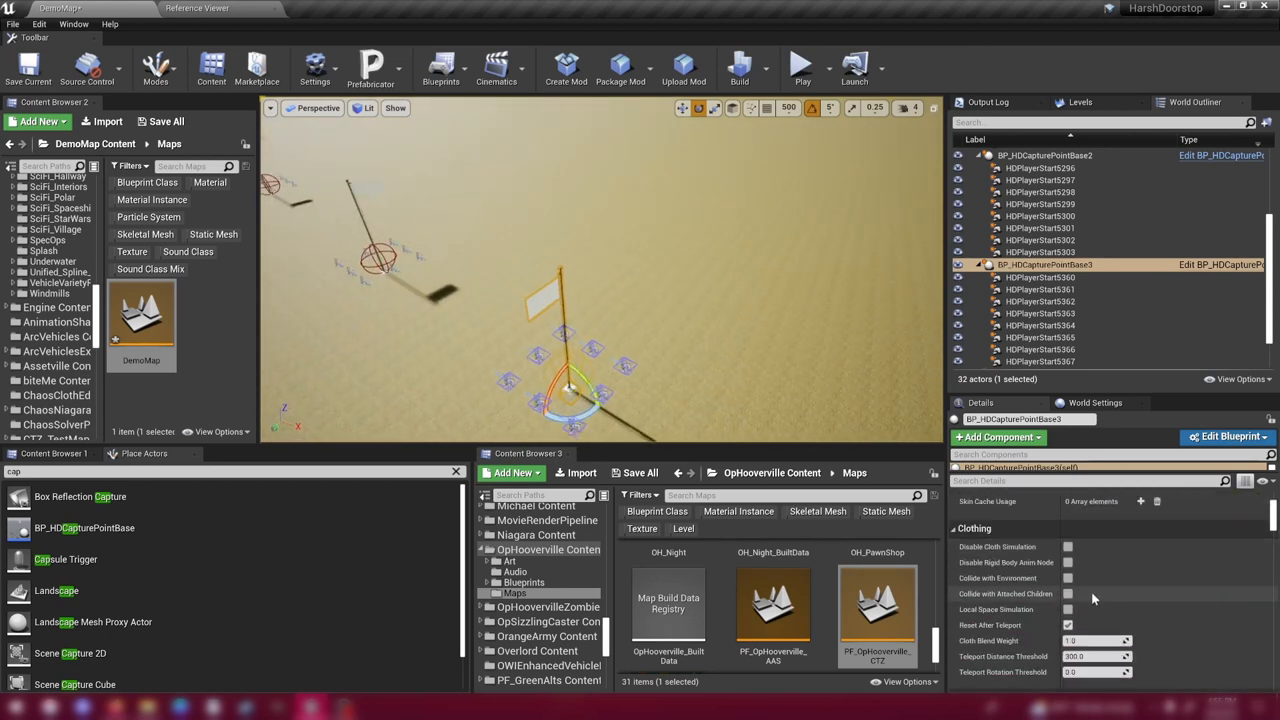
scroll(1091, 592, "up", 5)
scroll(1057, 599, "up", 3)
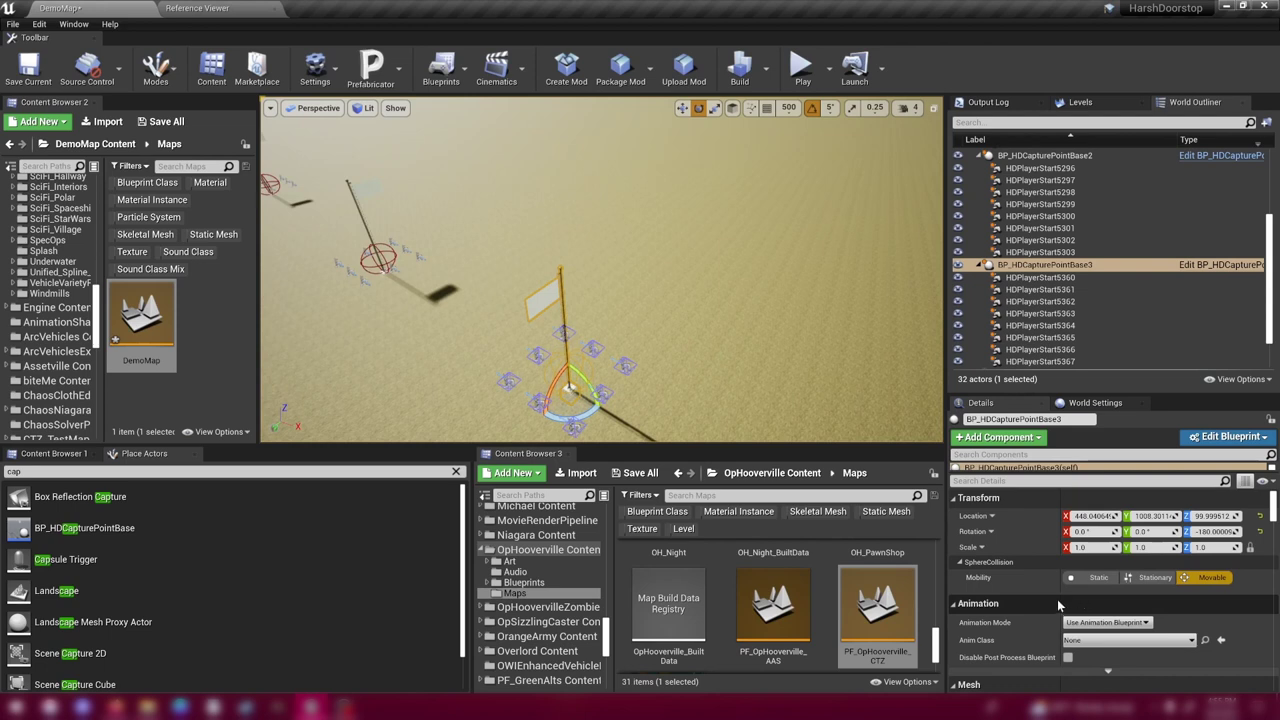
Set Starting Team to Red on one end flag, Blue on the other, and No Team on the middle flag.
left_click(1027, 481)
type("cap")
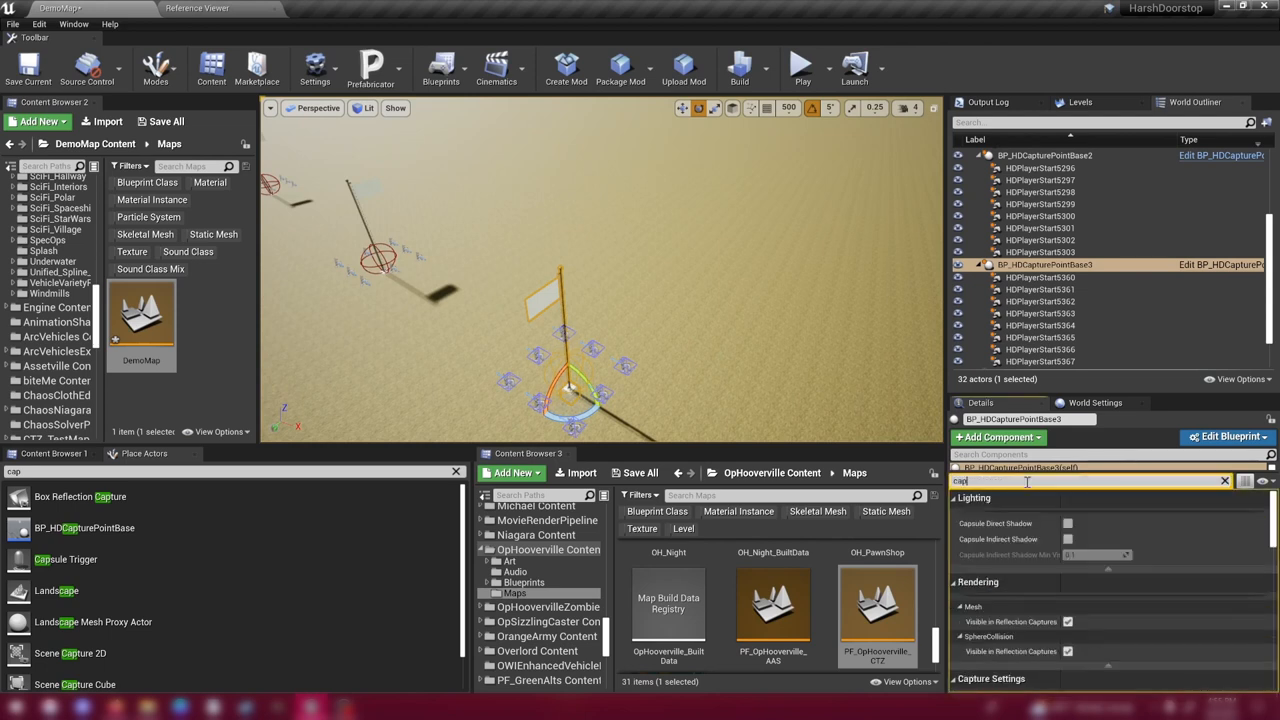
type("t")
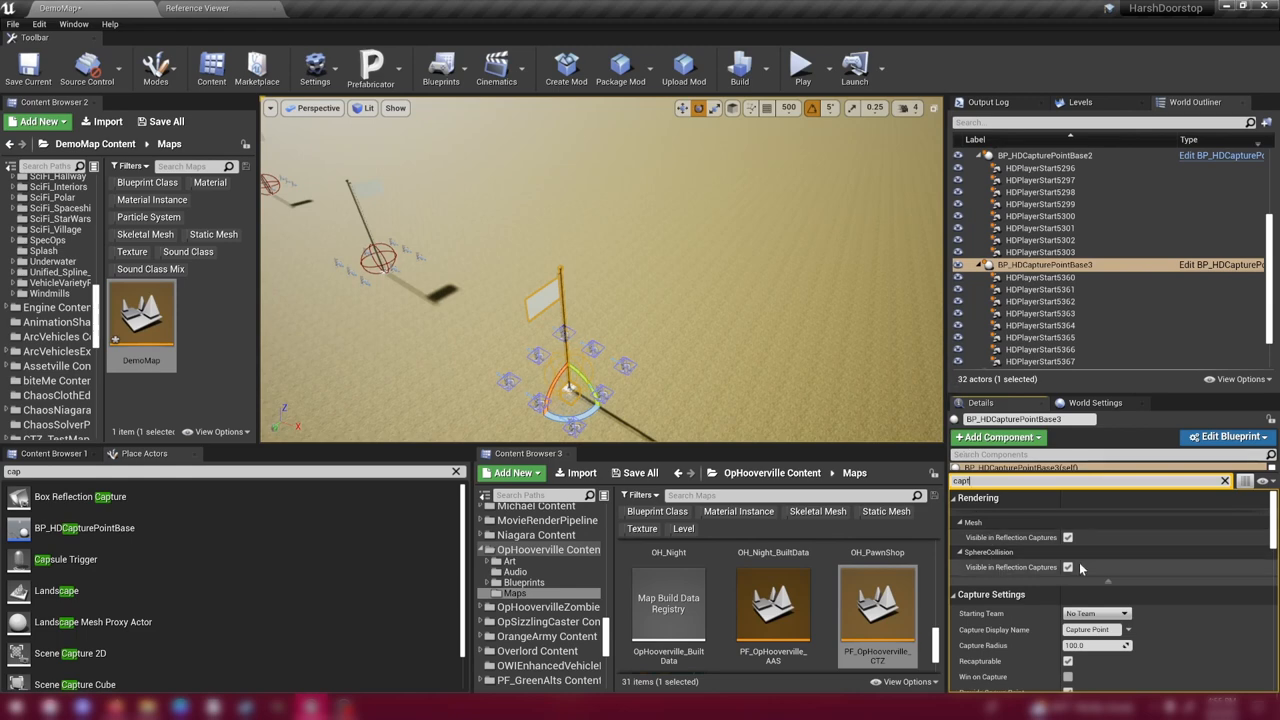
scroll(1081, 568, "down", 1)
scroll(1014, 562, "down", 1)
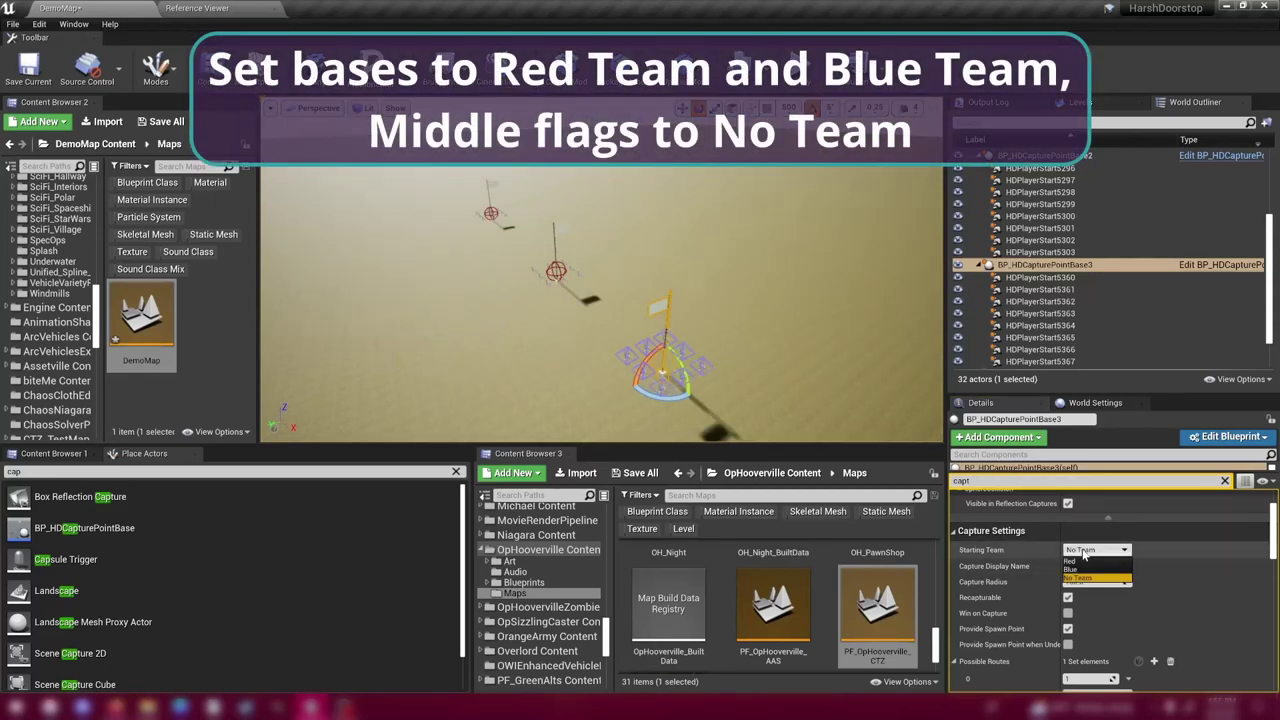
left_click(1097, 550)
left_click(1075, 561)
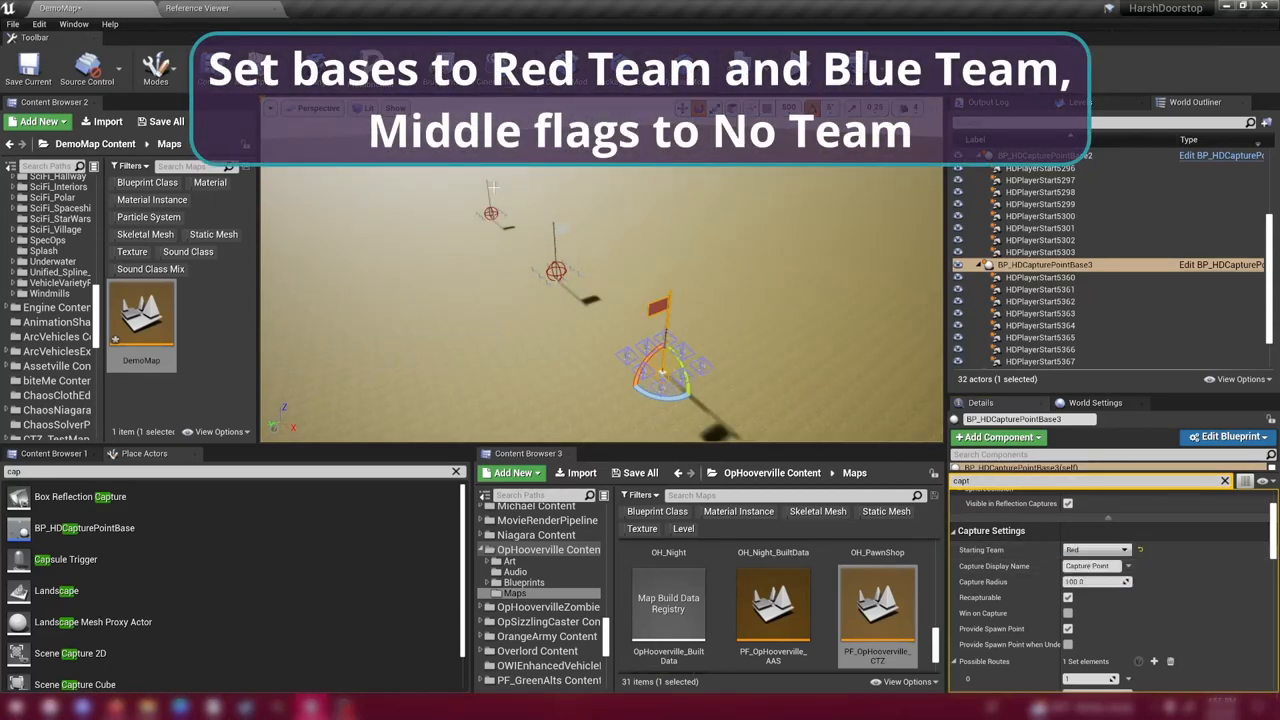
left_click(490, 213)
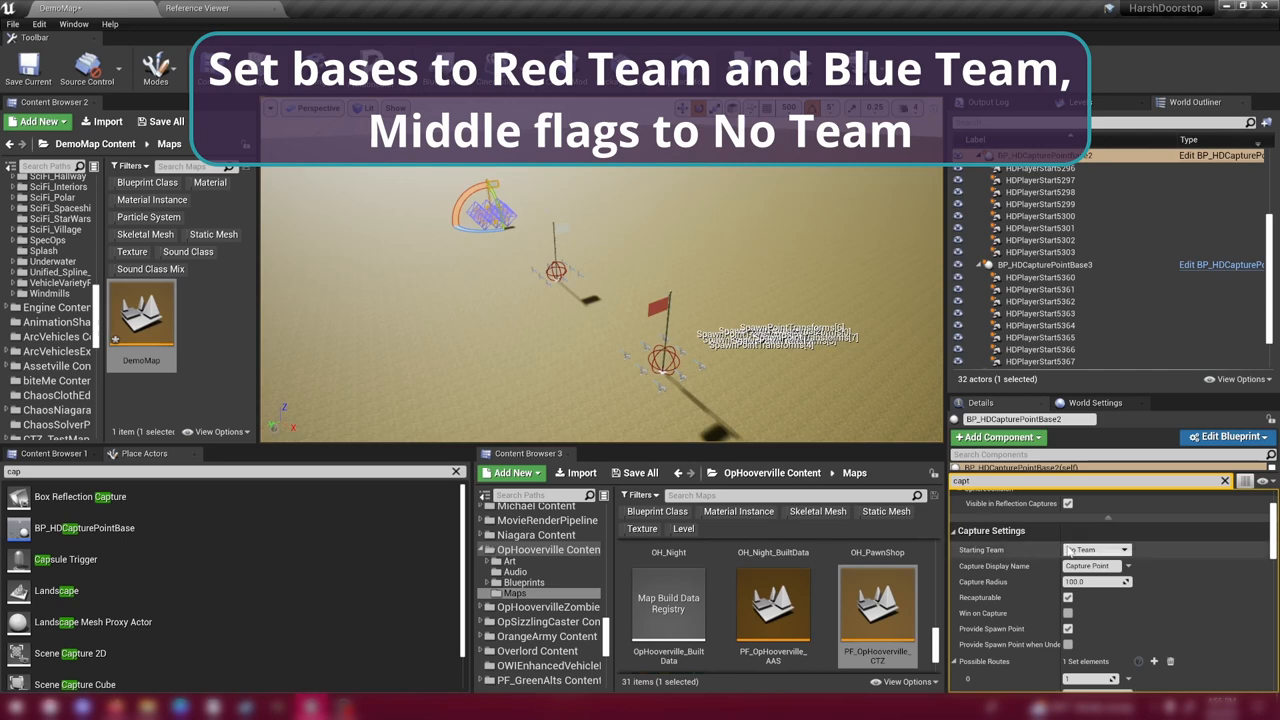
left_click(1097, 550)
left_click(1072, 569)
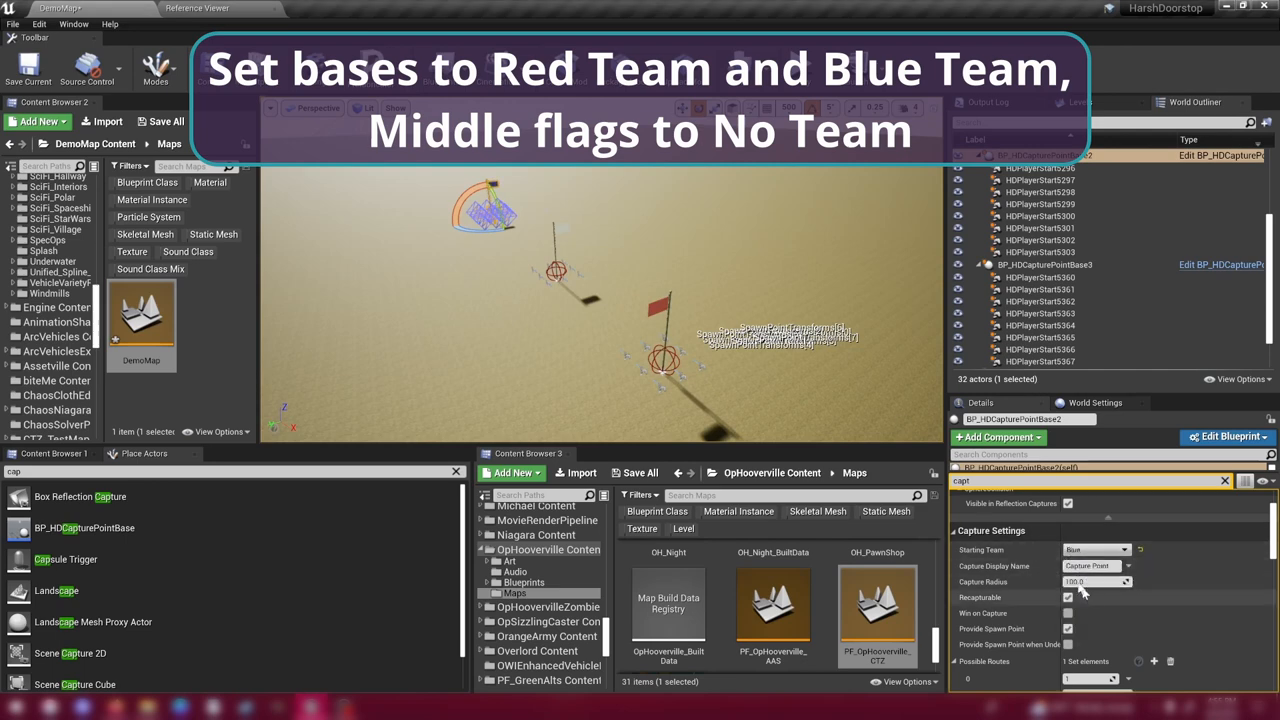
left_click(553, 217)
left_click(1097, 550)
left_click(1090, 577)
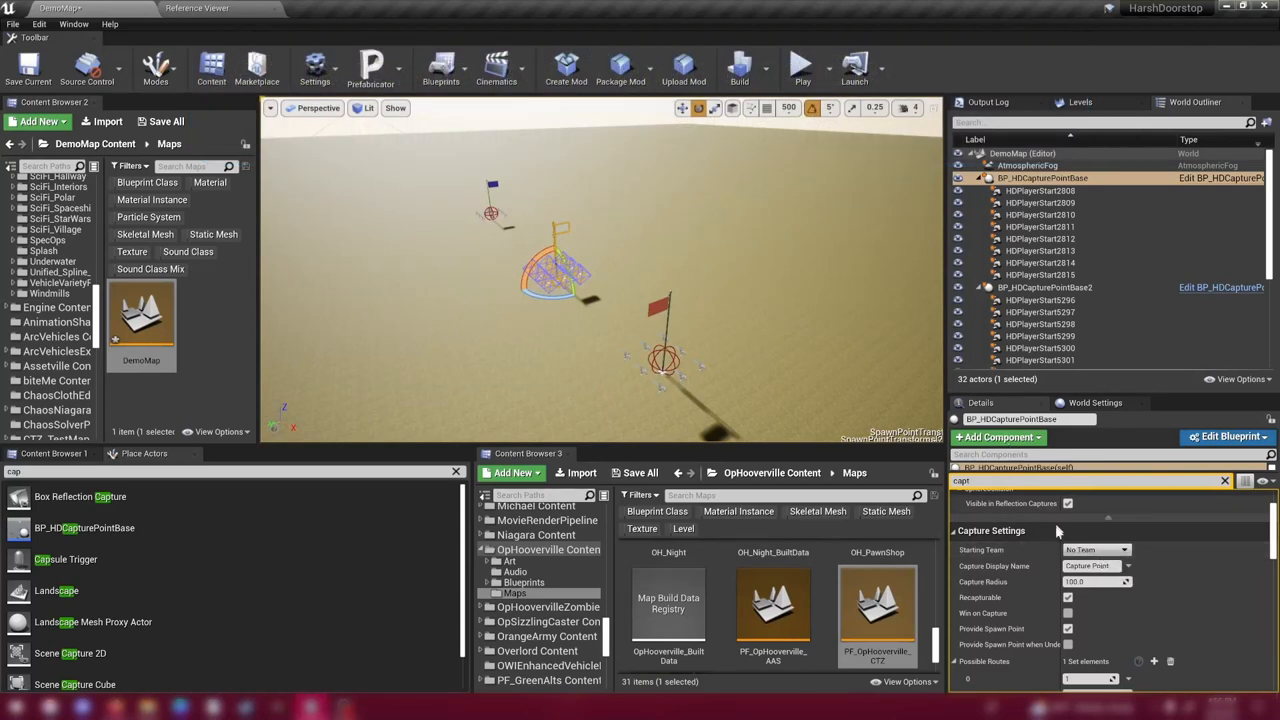
scroll(1114, 563, "down", 1)
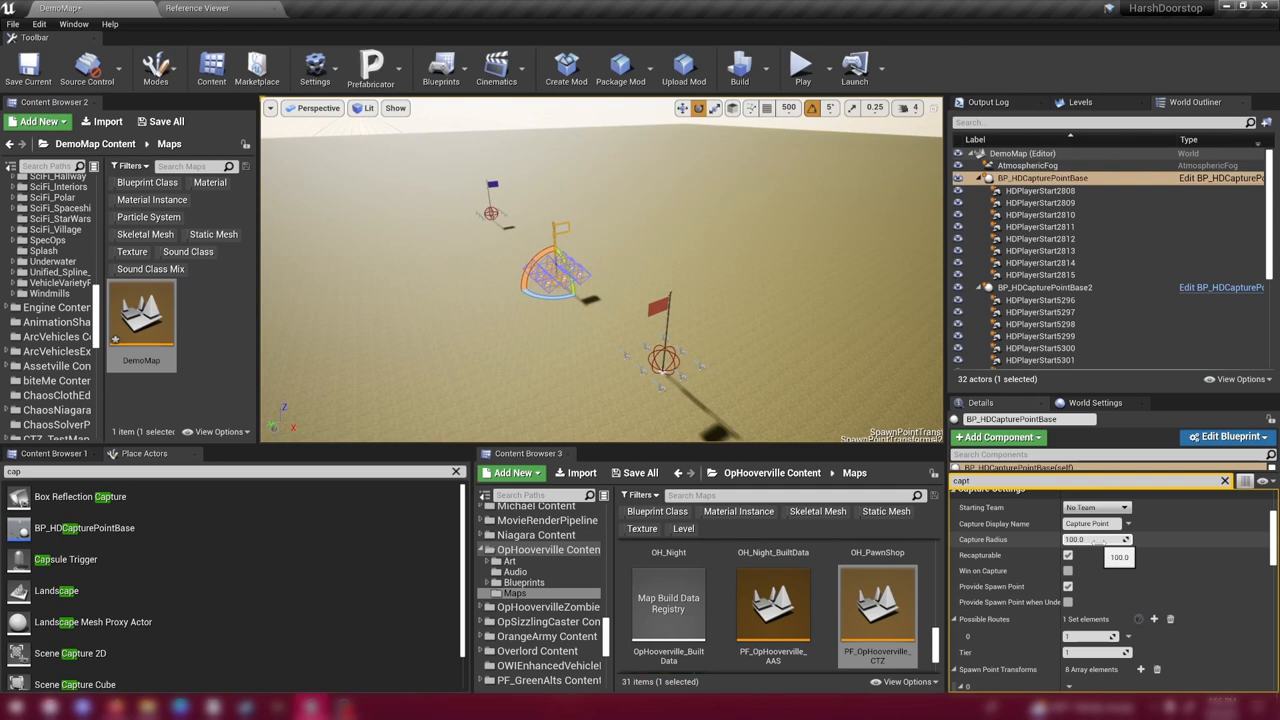
Set the middle capture point's Capture Radius to 1000.
left_click(1103, 541)
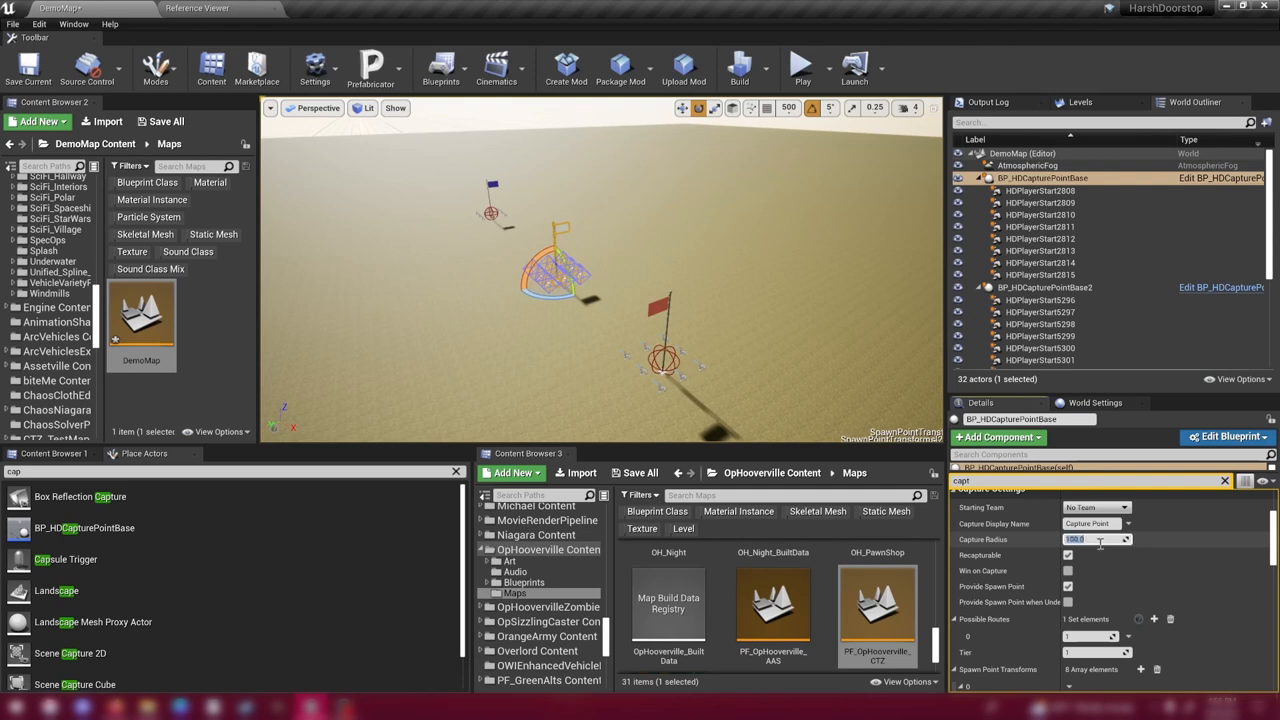
type("1000")
key("Return")
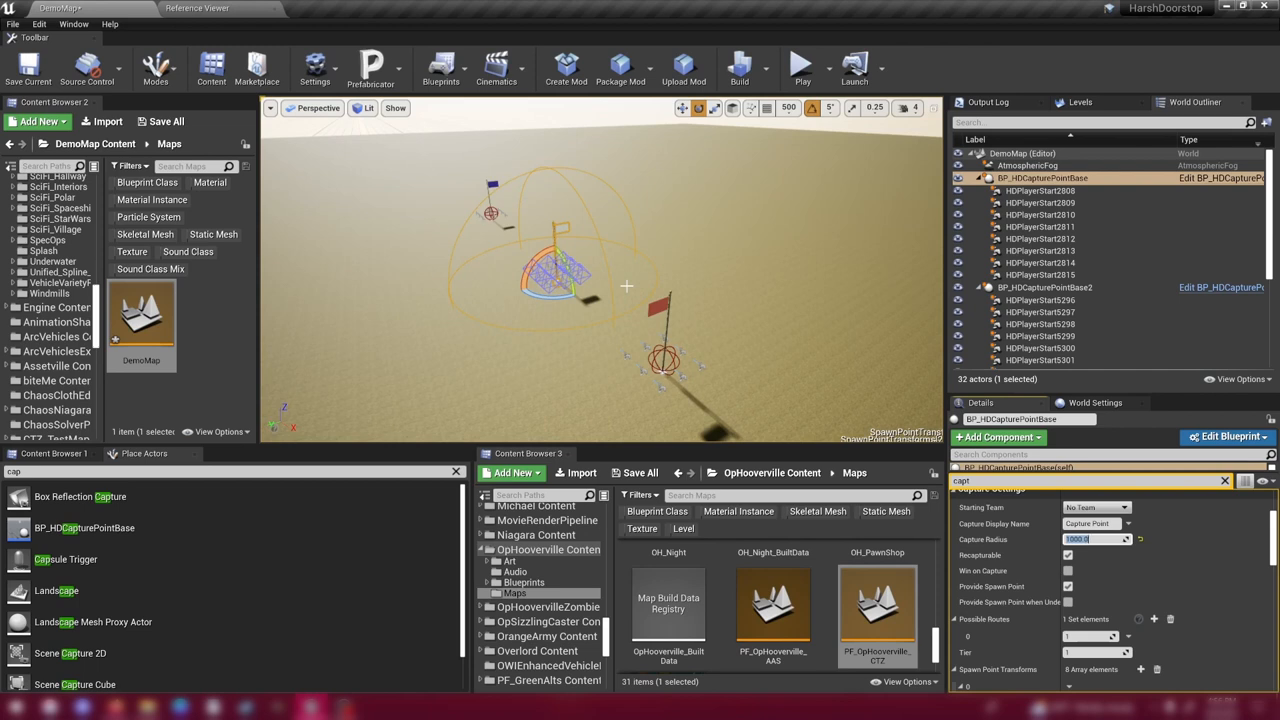
scroll(1036, 590, "down", 1)
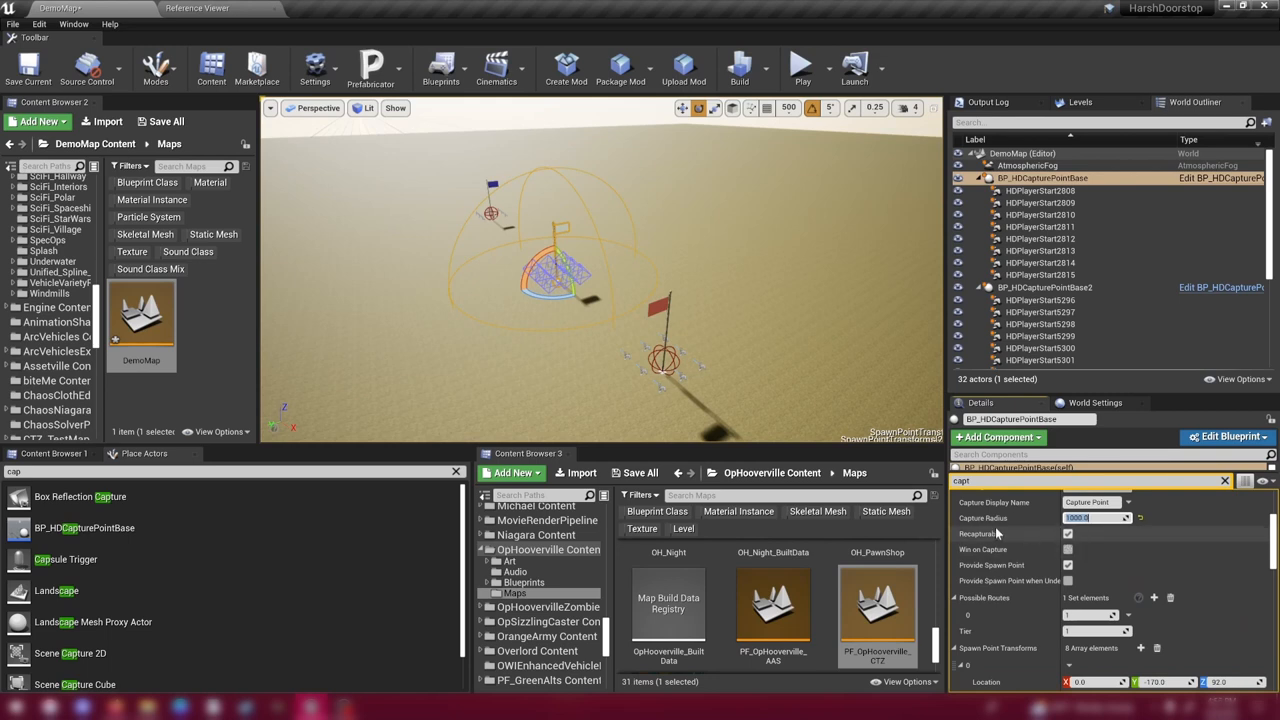
Untick Recapturable on both the red and blue base flags.
key("Return")
left_click(663, 358)
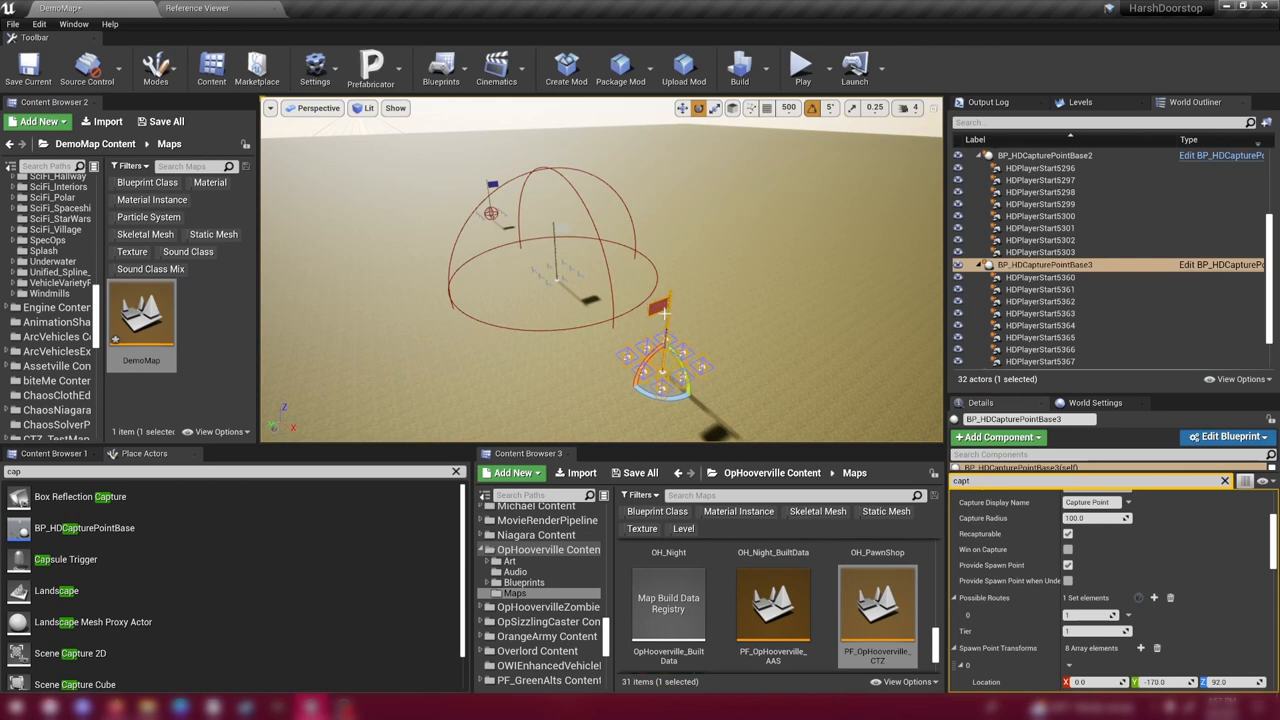
left_click(1068, 533)
left_click(490, 210)
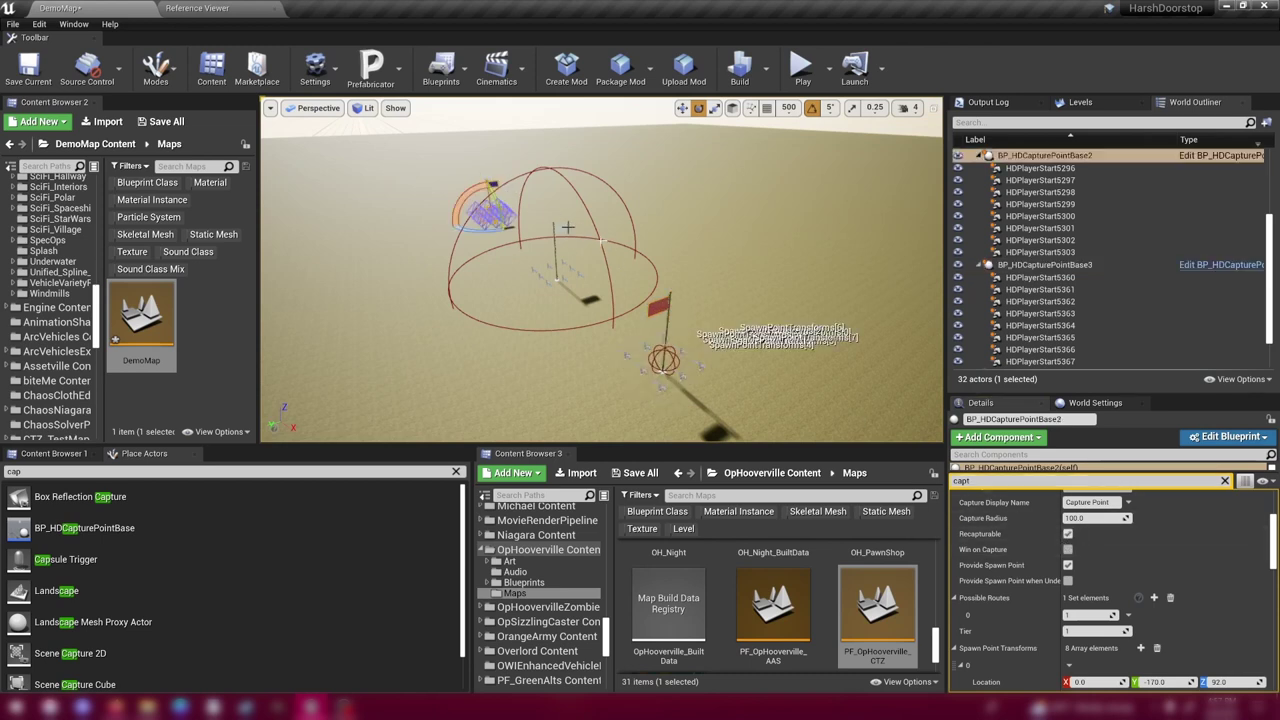
left_click(1068, 533)
On the red base flag, enable providing spawns while under attack and leave Recapturable off.
left_click(668, 318)
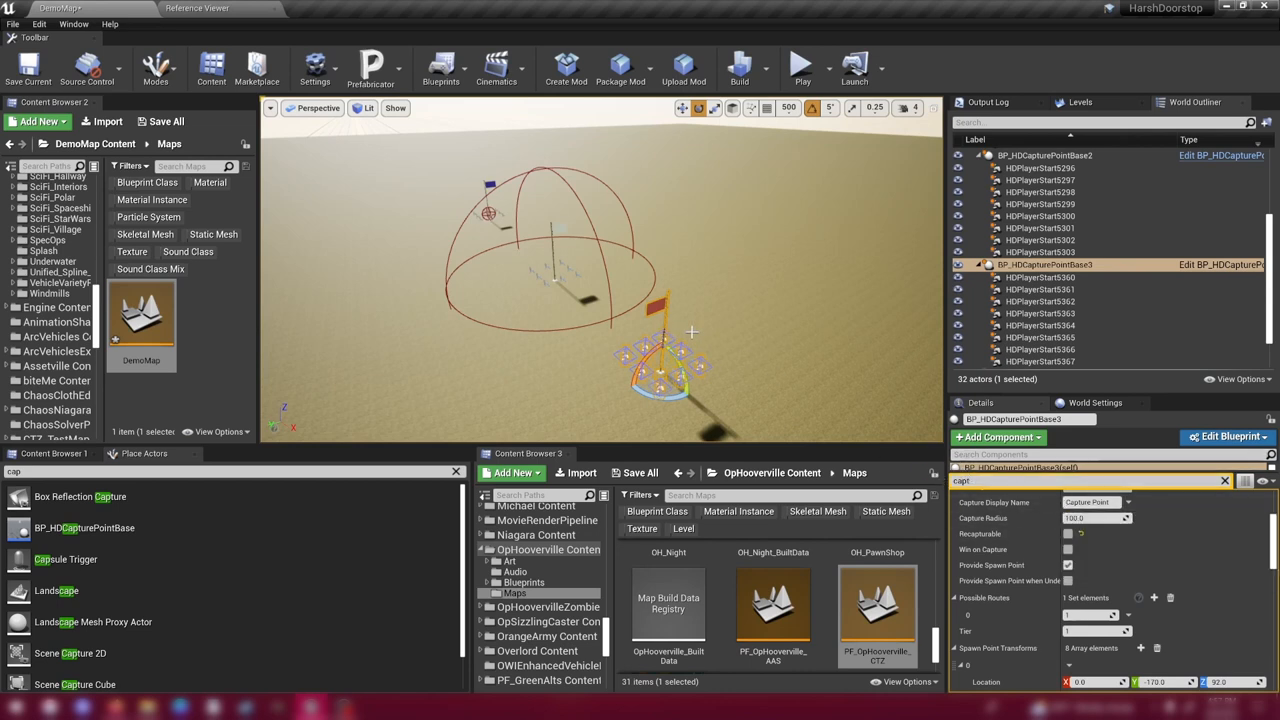
left_click(1068, 534)
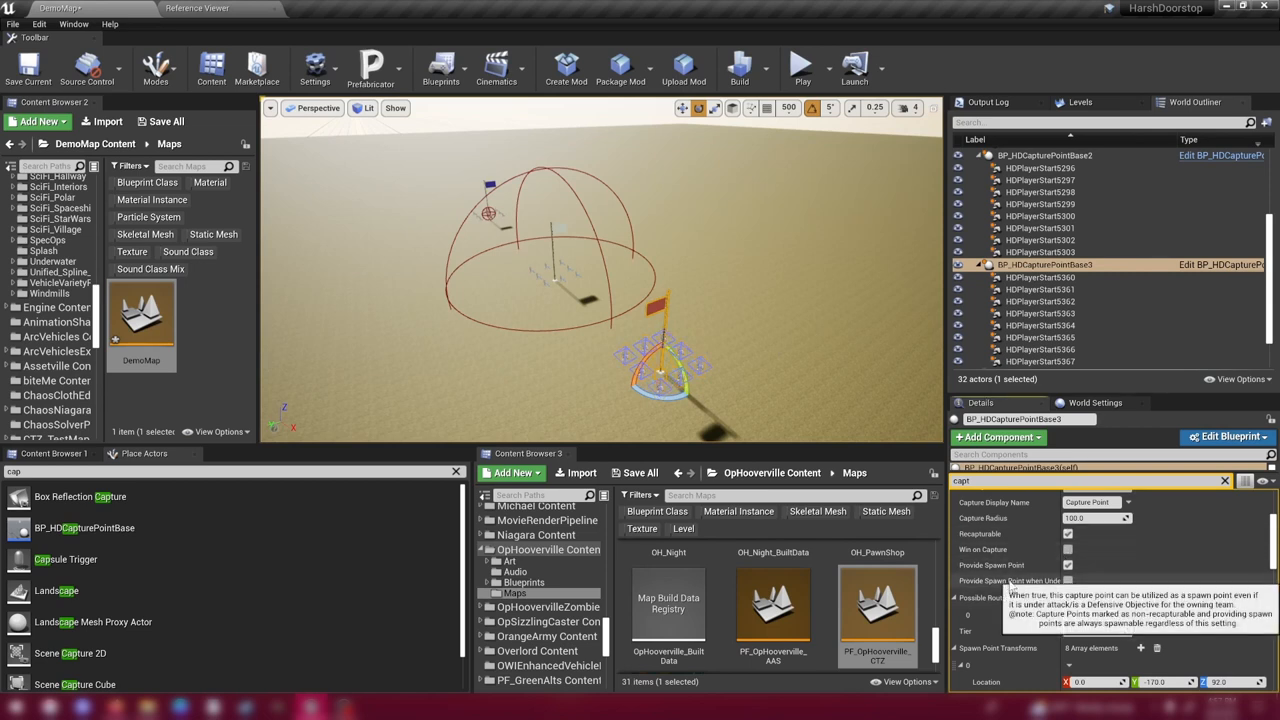
left_click(1068, 581)
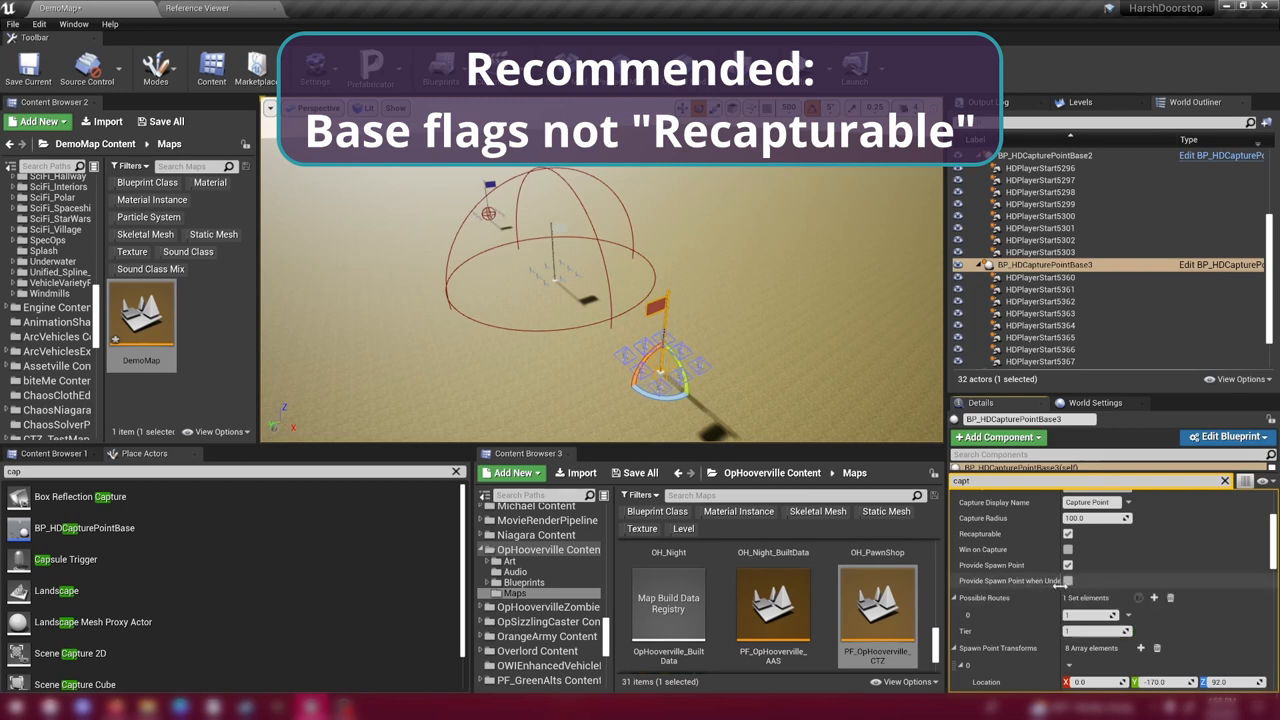
left_click(1068, 534)
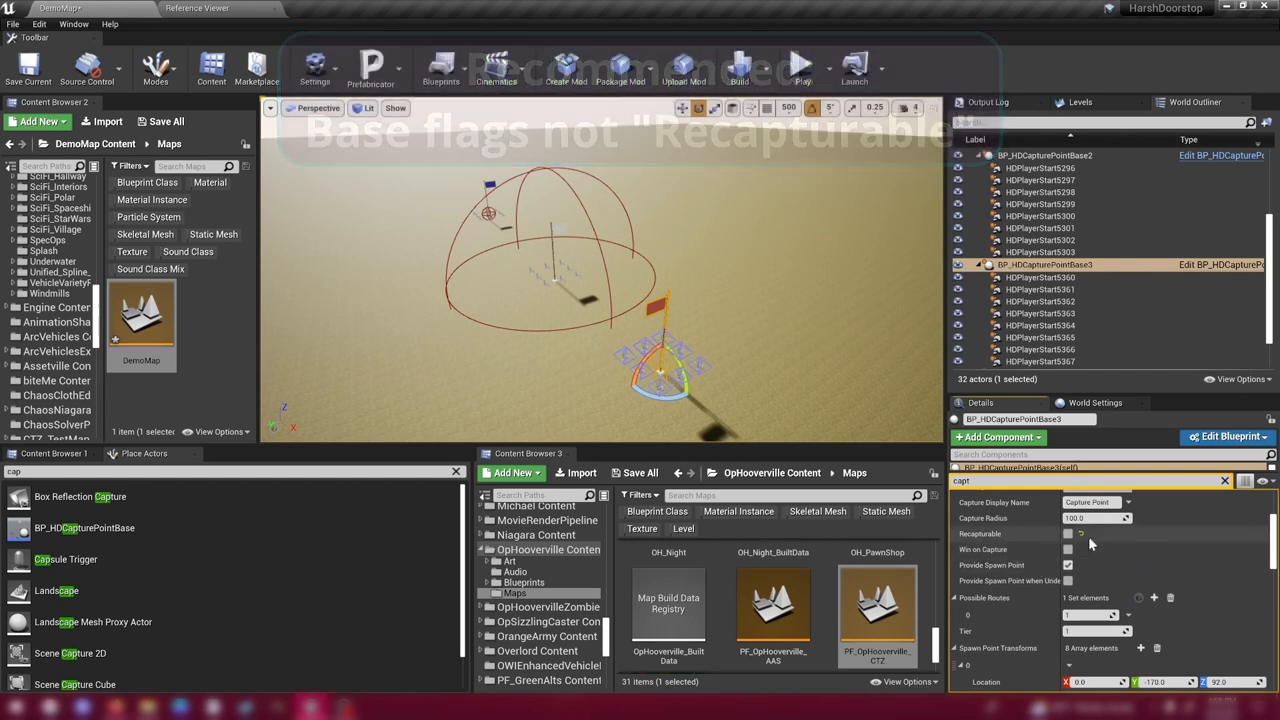
scroll(1088, 545, "down", 1)
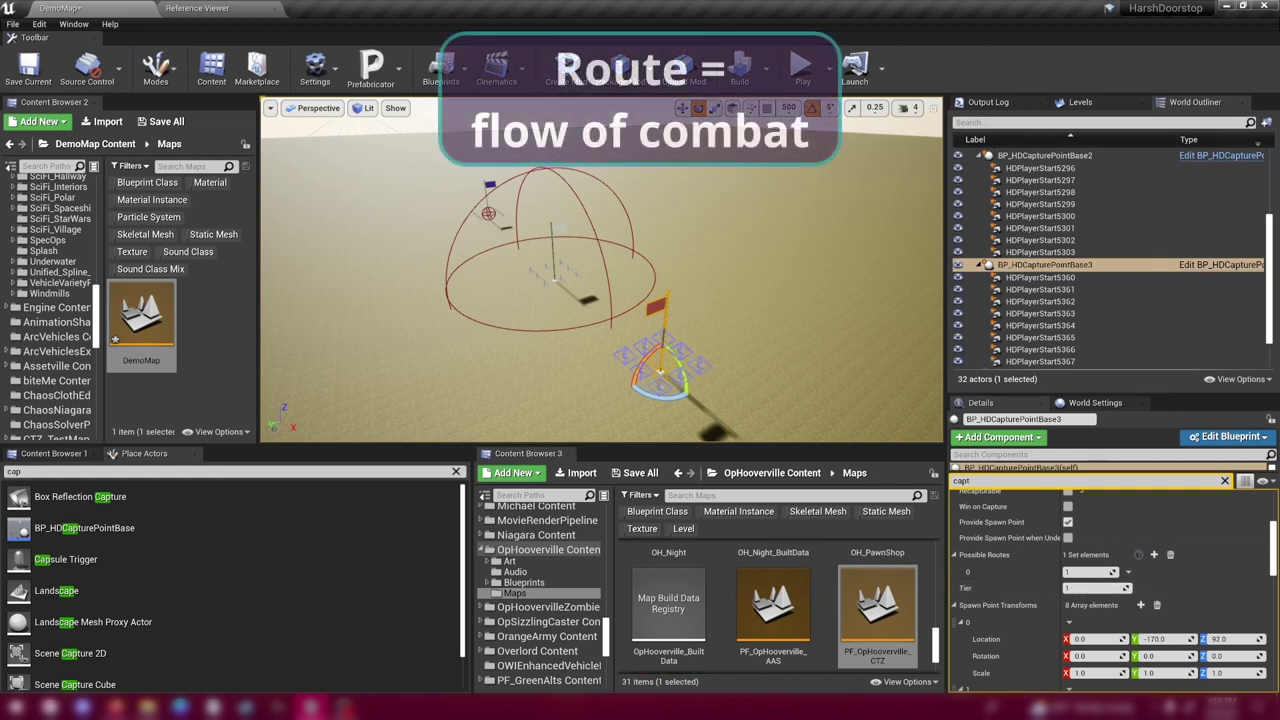
Duplicate the central capture point once to its left and once to its right.
right_click_drag(600, 280, 560, 300)
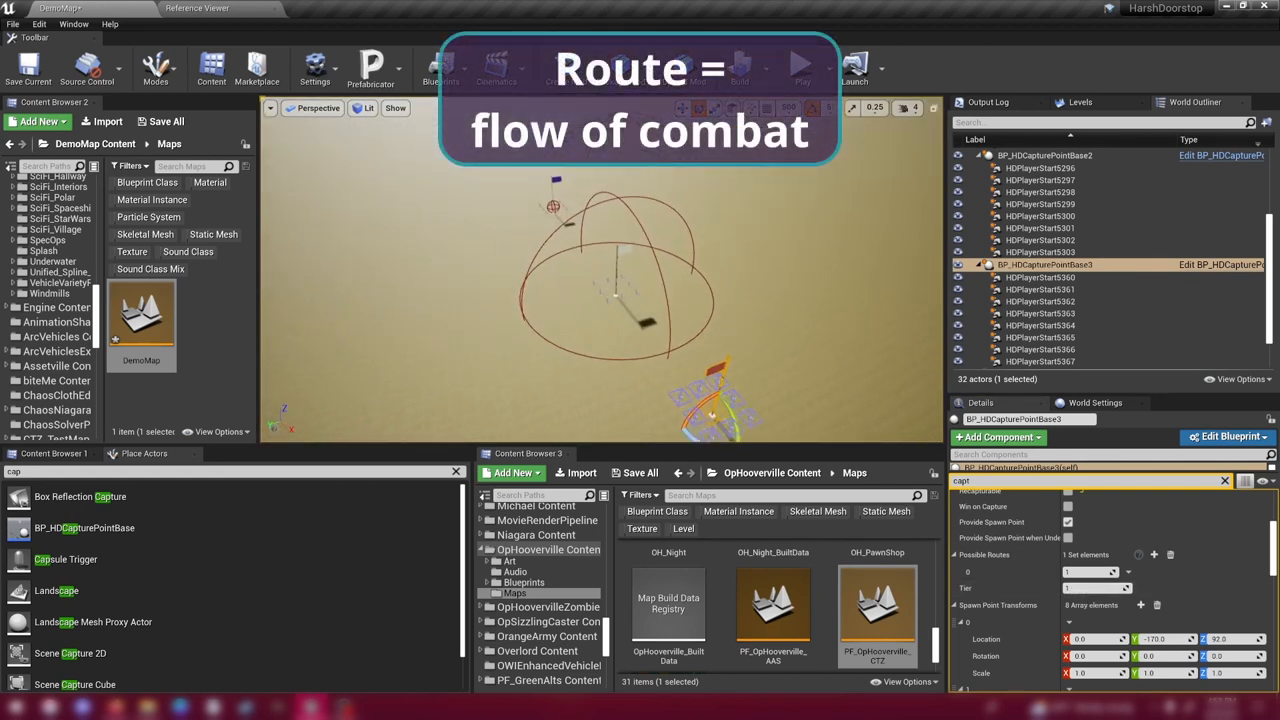
right_click_drag(694, 285, 694, 295)
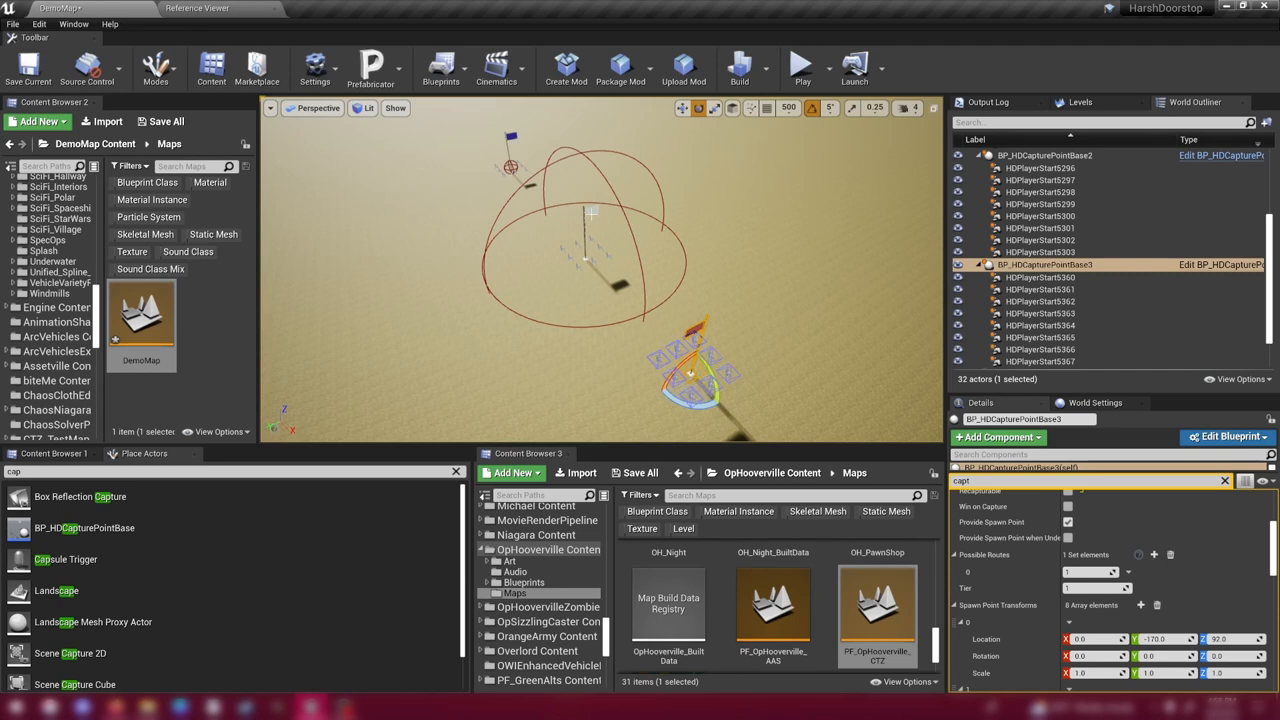
left_click(590, 213)
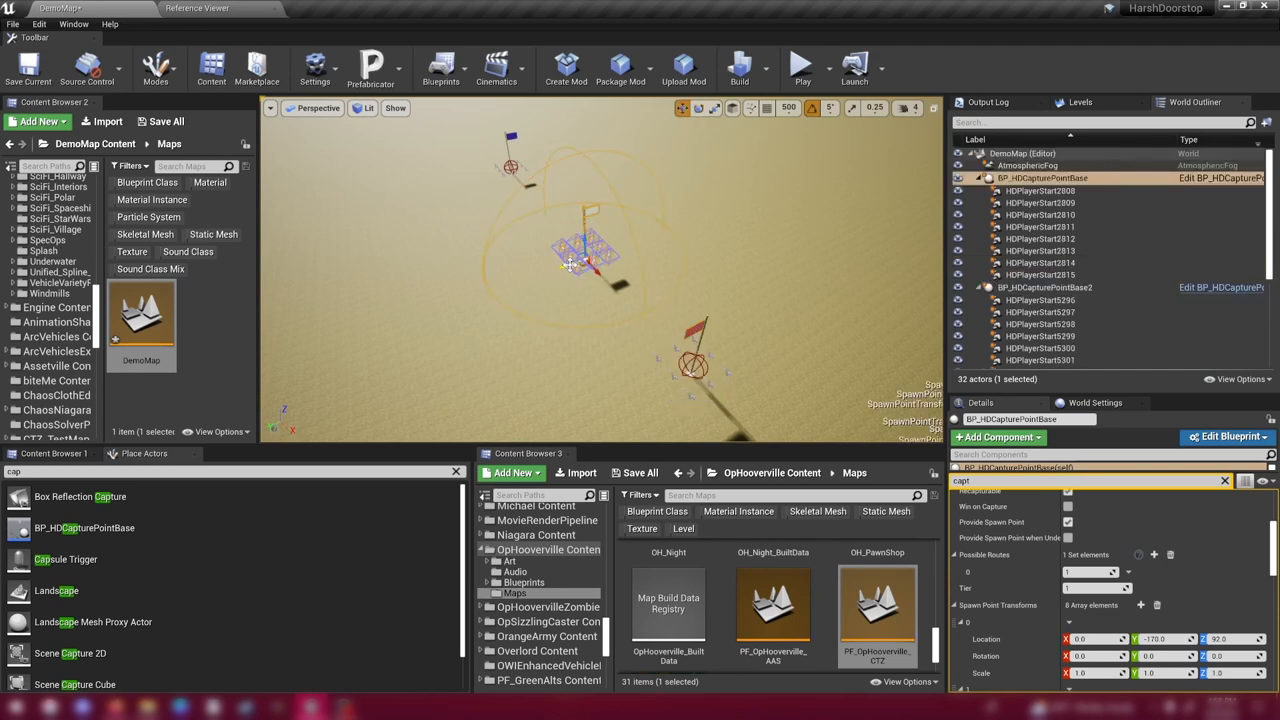
left_click_drag(585, 250, 345, 335, "alt")
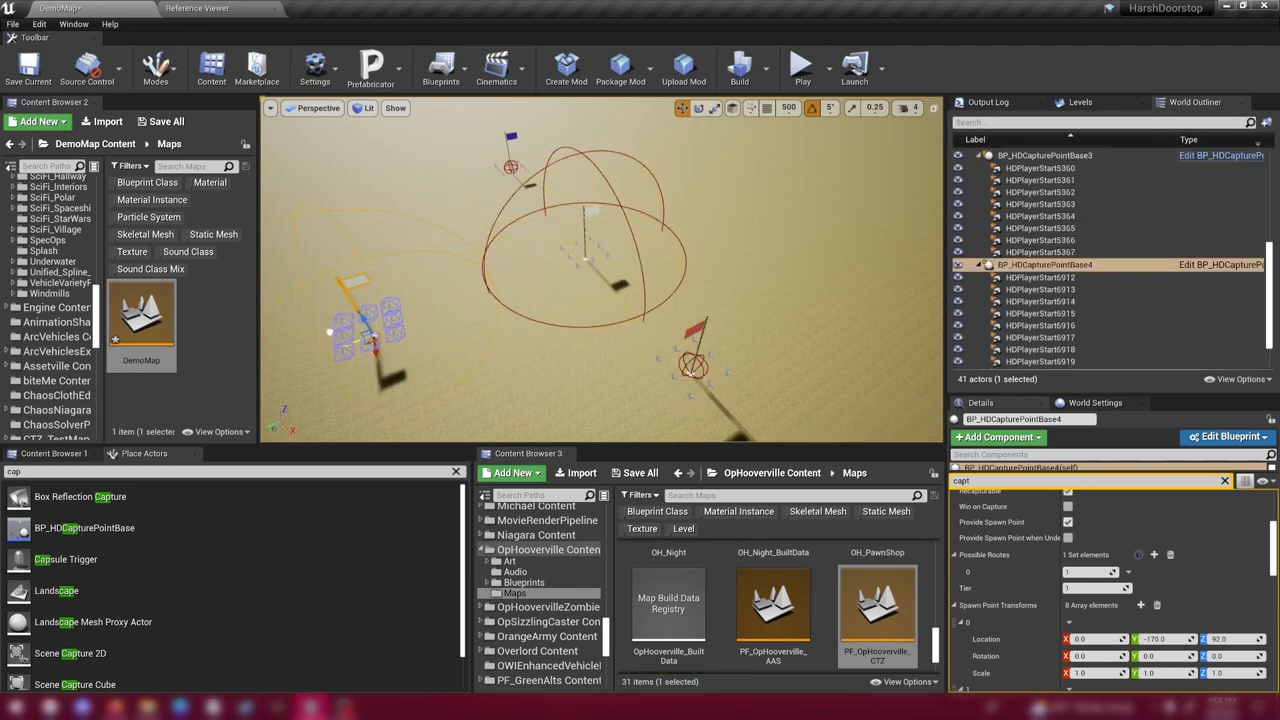
left_click(572, 225)
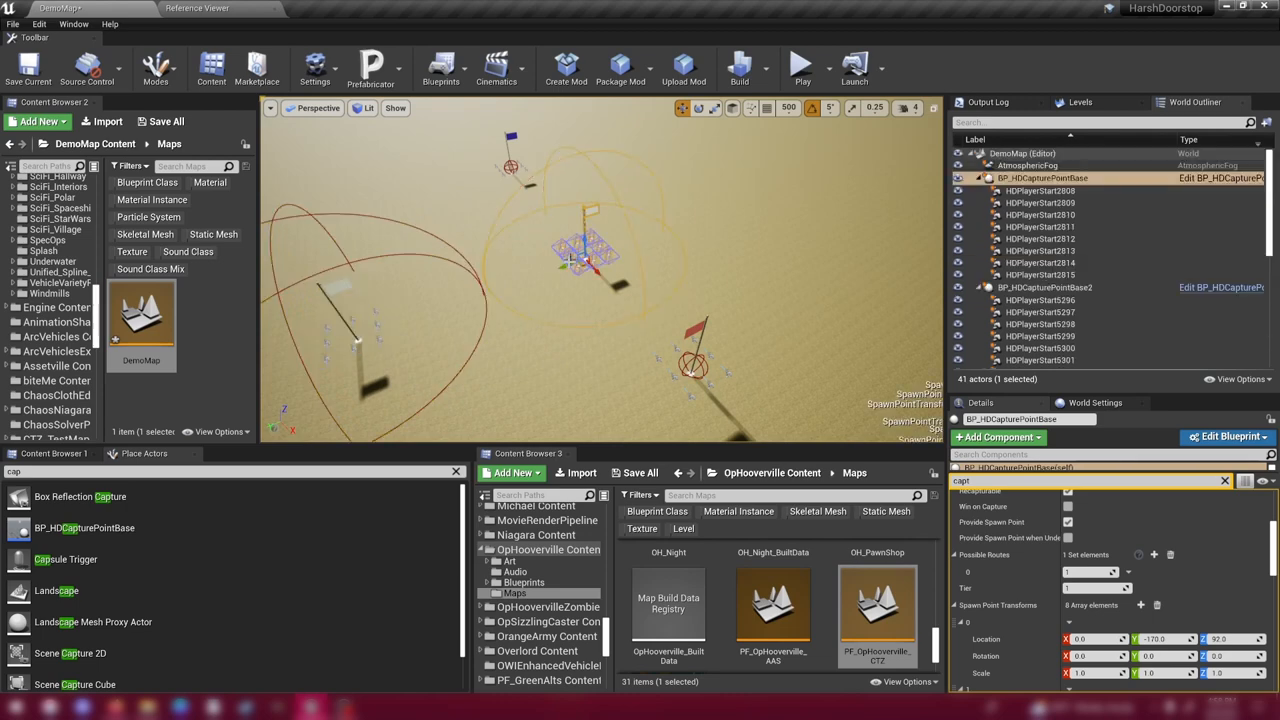
left_click_drag(585, 250, 745, 205, "alt")
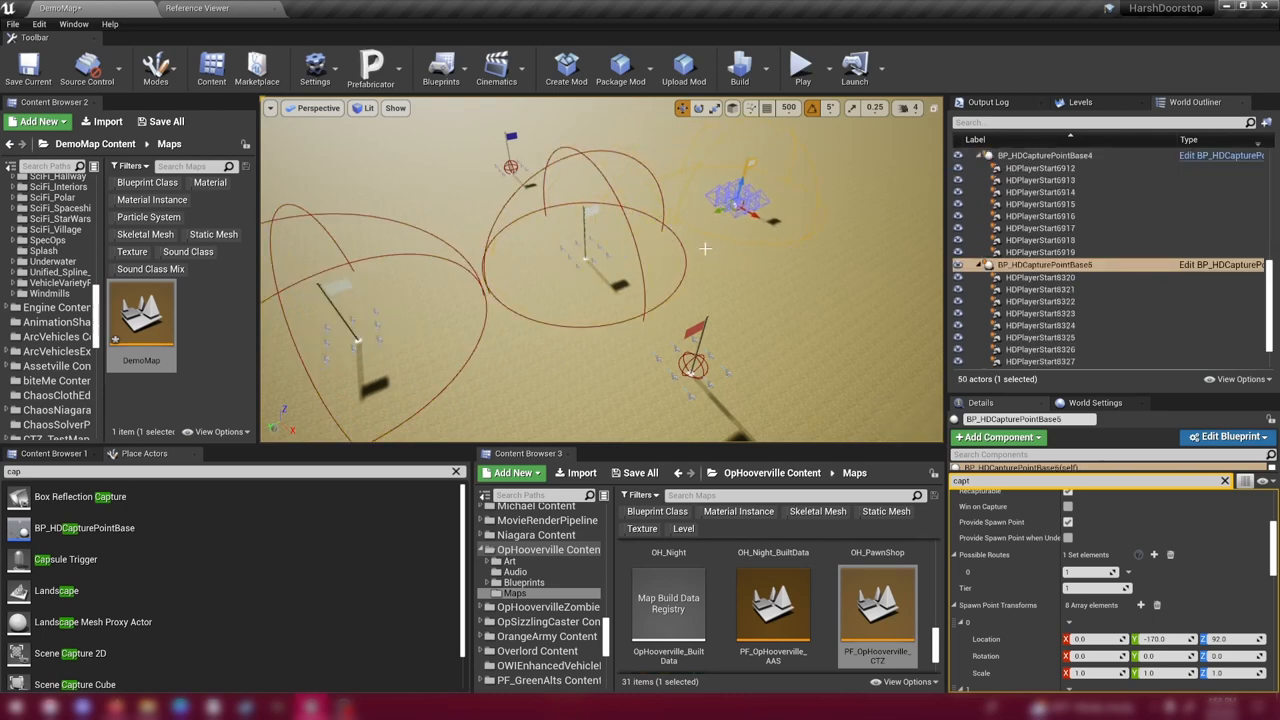
right_click_drag(707, 258, 705, 257)
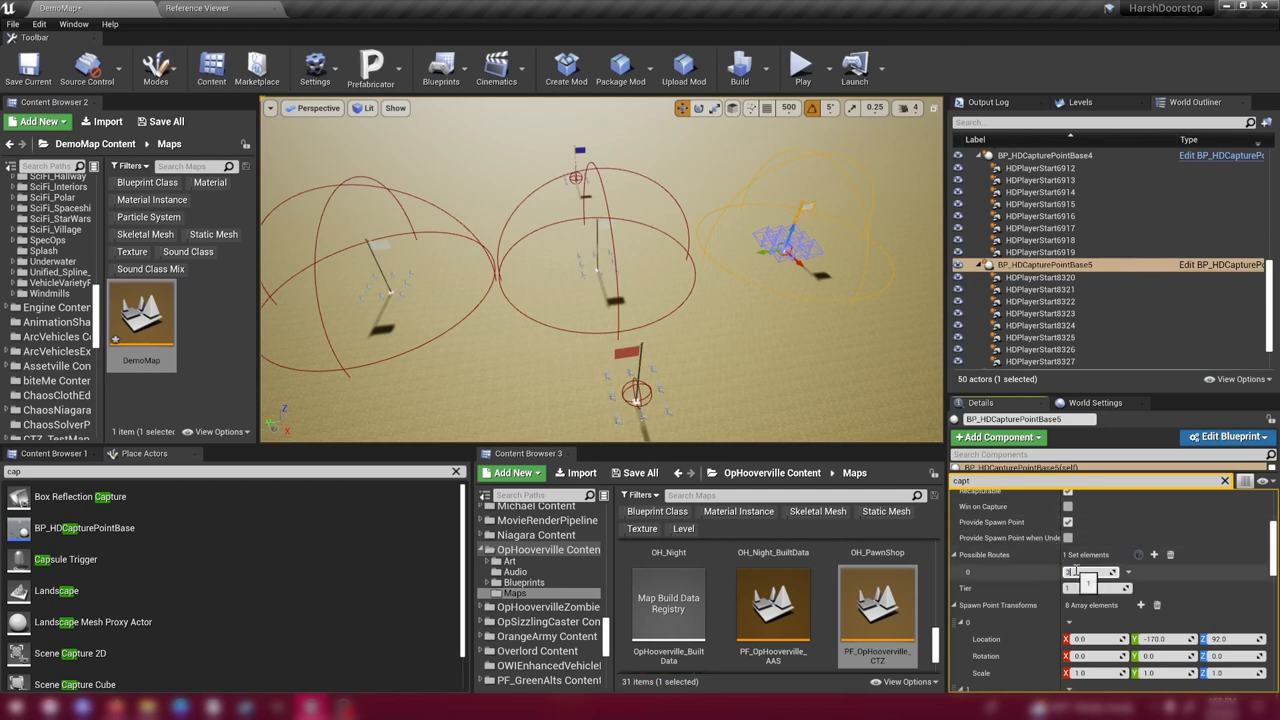
Set Possible Routes element 0 to 2 on the central capture point and 1 on the left one.
left_click(605, 222)
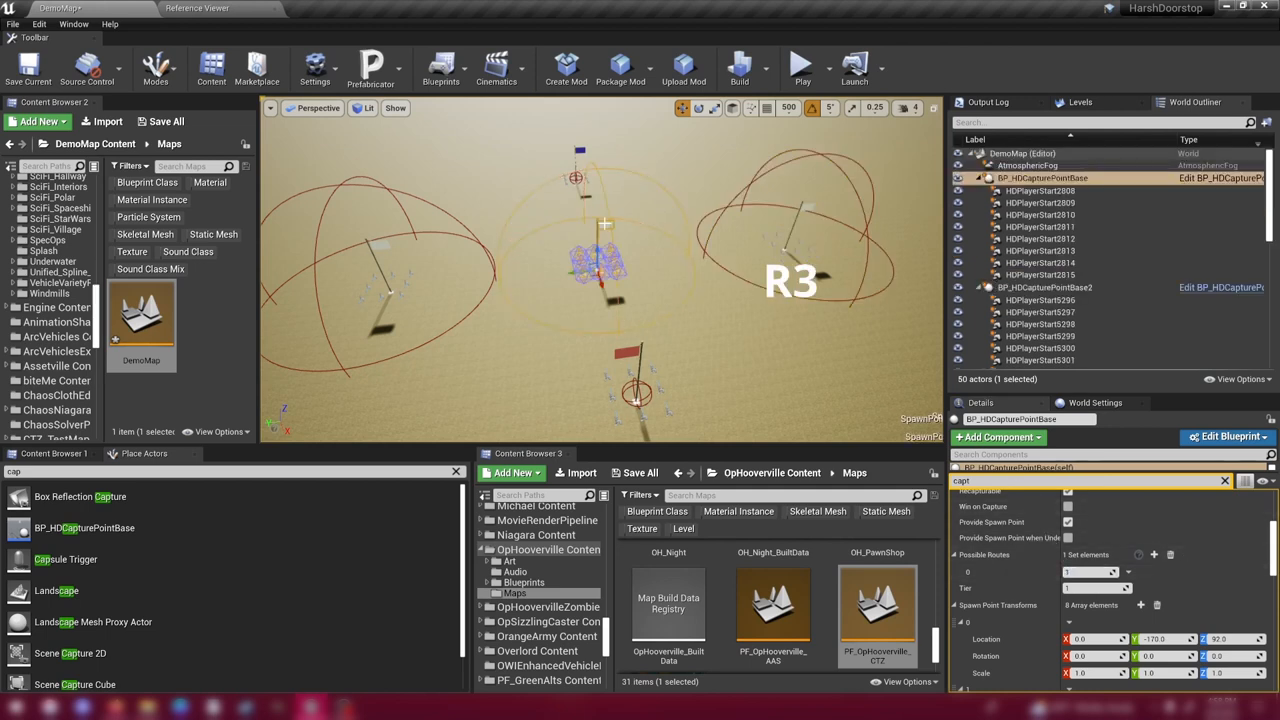
left_click(1090, 572)
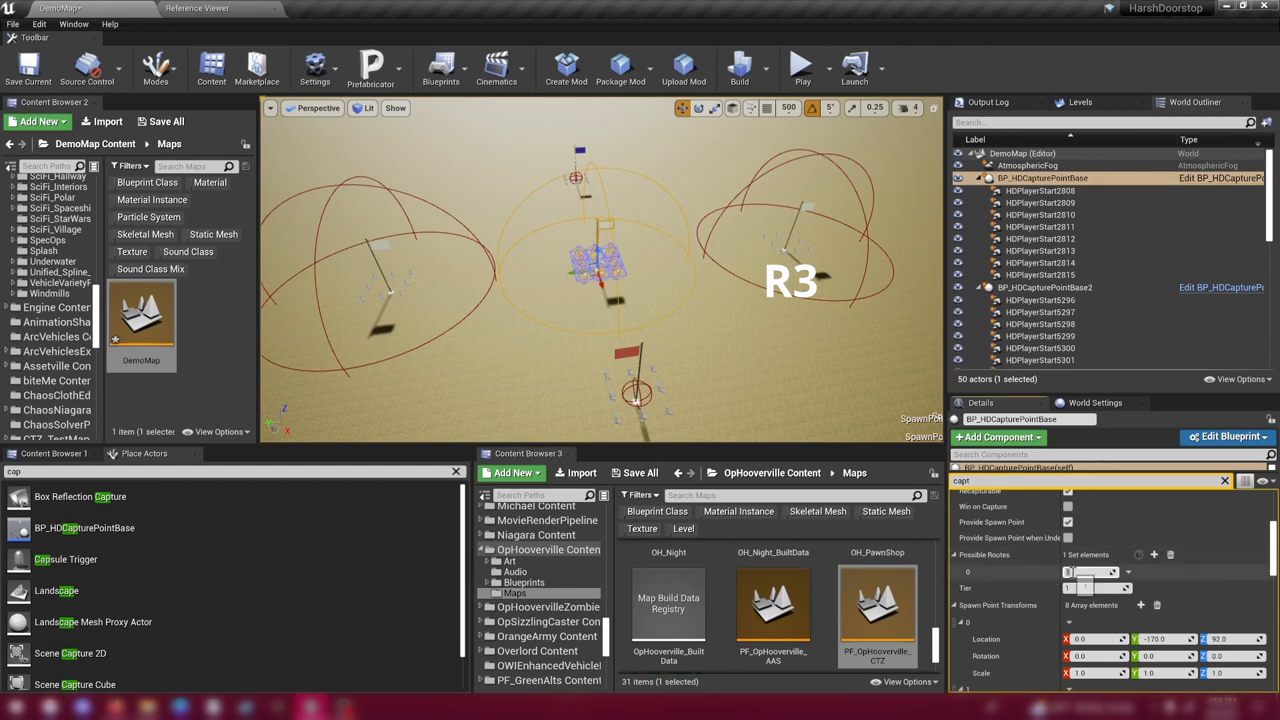
double_click(1072, 572)
type("2")
key("Return")
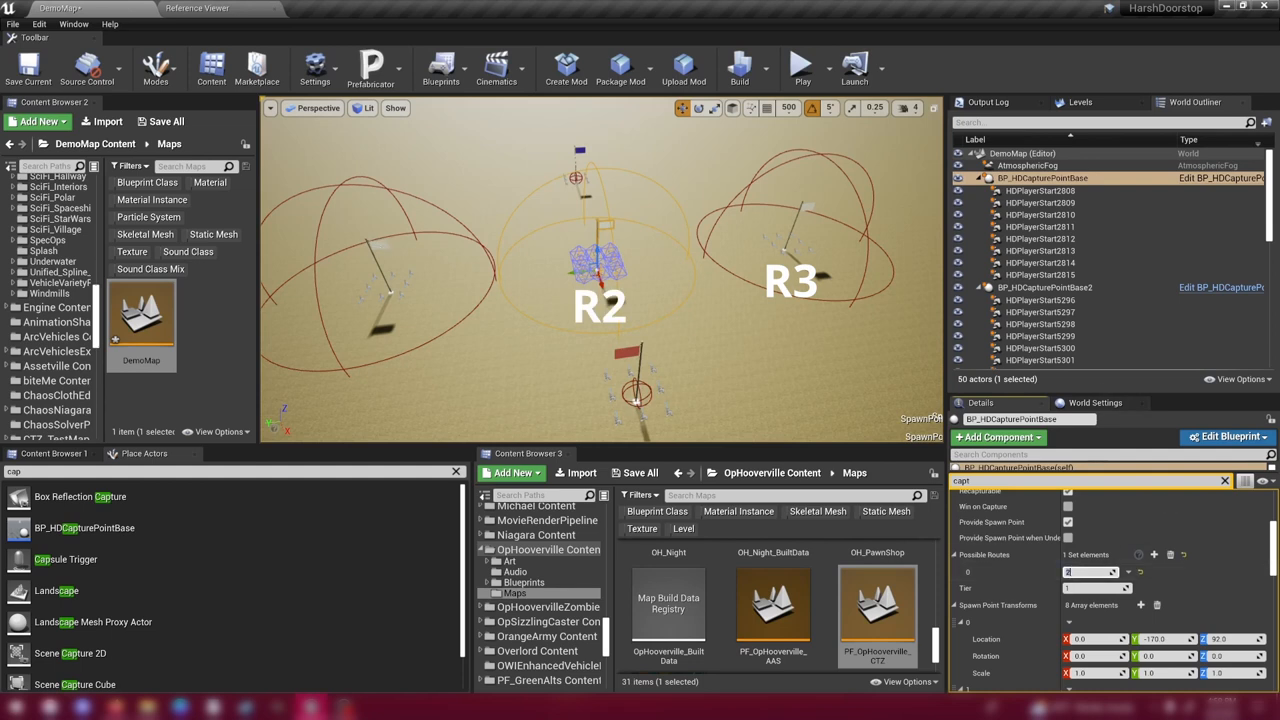
left_click(385, 285)
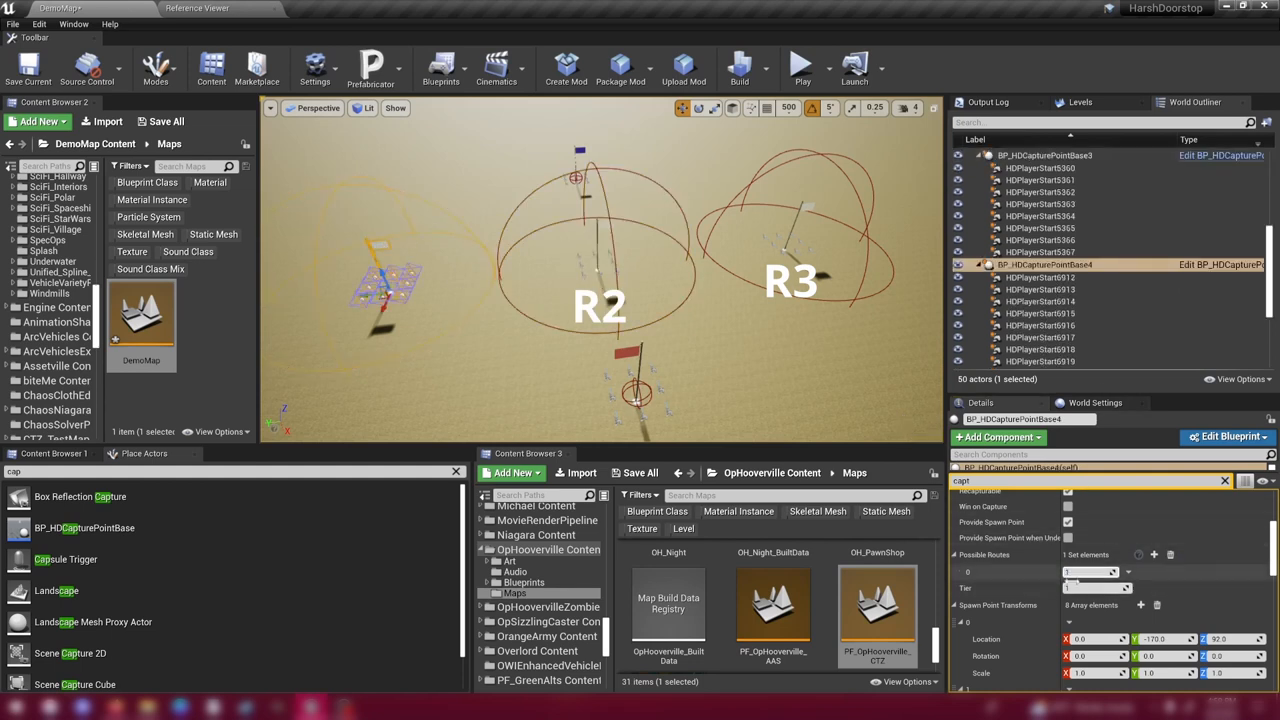
type("1")
key("Return")
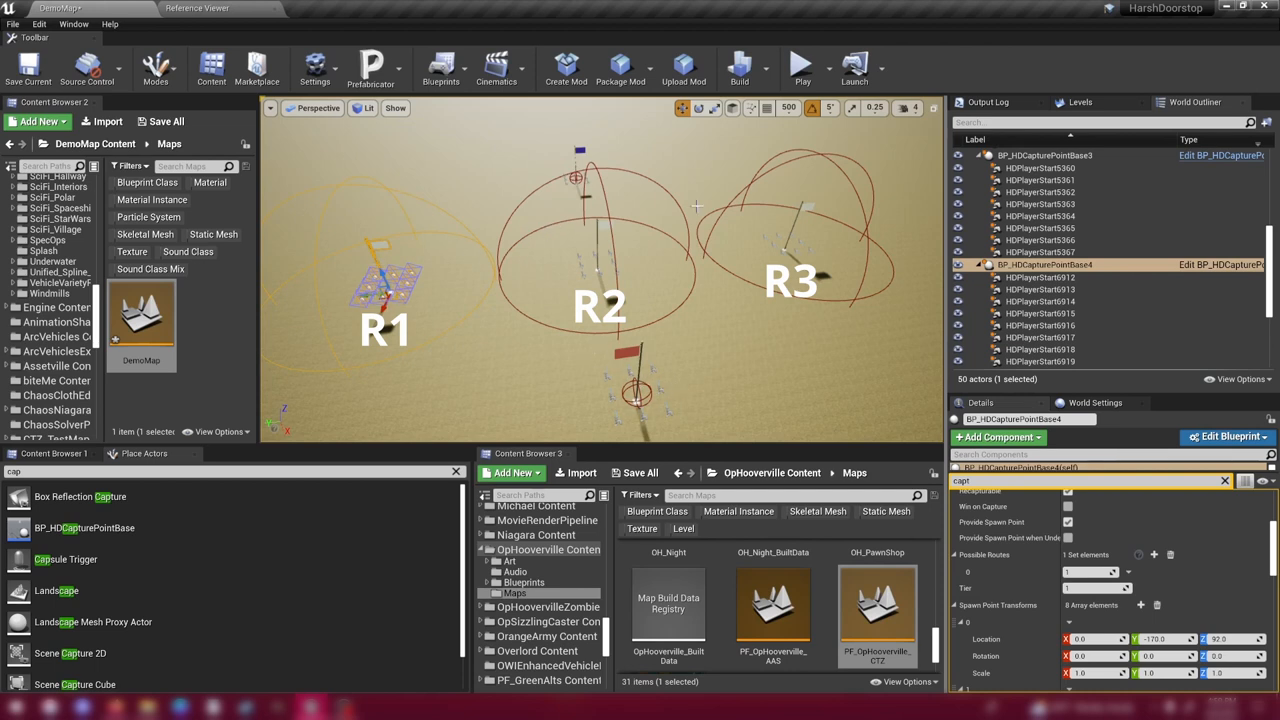
Add route entries 2 and 3 to BP_HDCapturePointBase3 so it lists routes 1, 2 and 3.
left_click(634, 352)
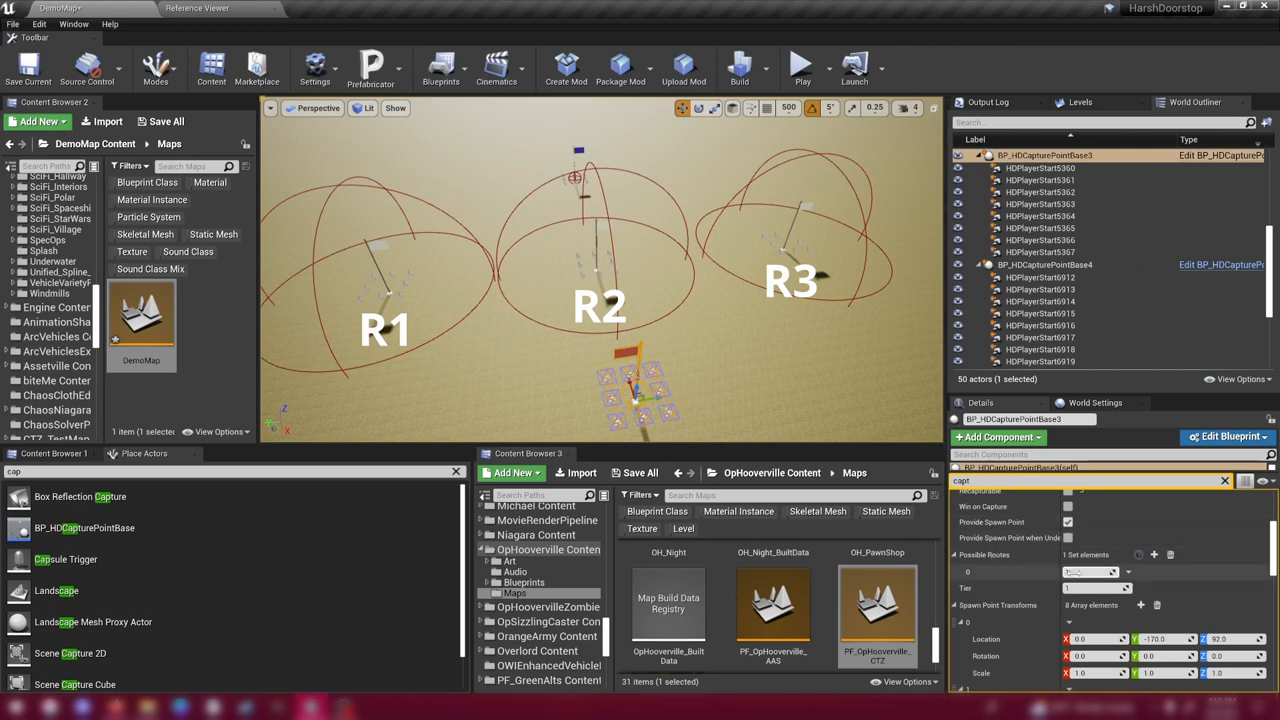
left_click(1154, 554)
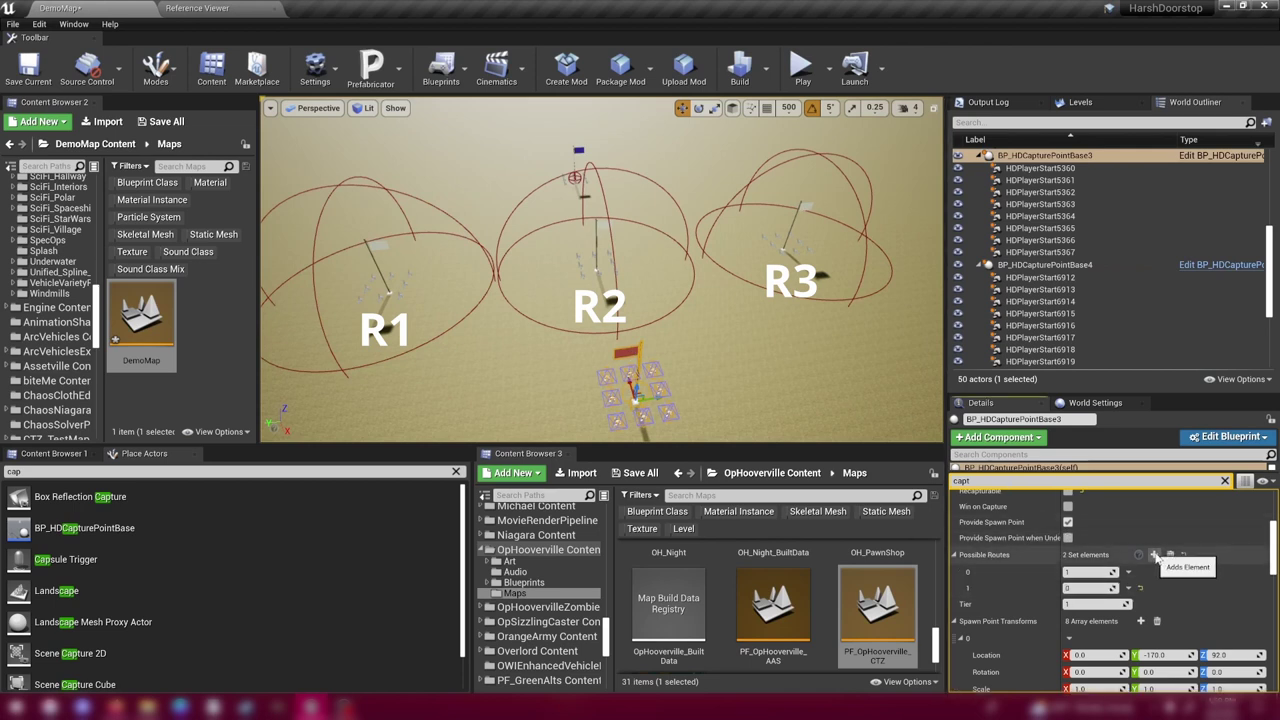
left_click(1080, 588)
type("2")
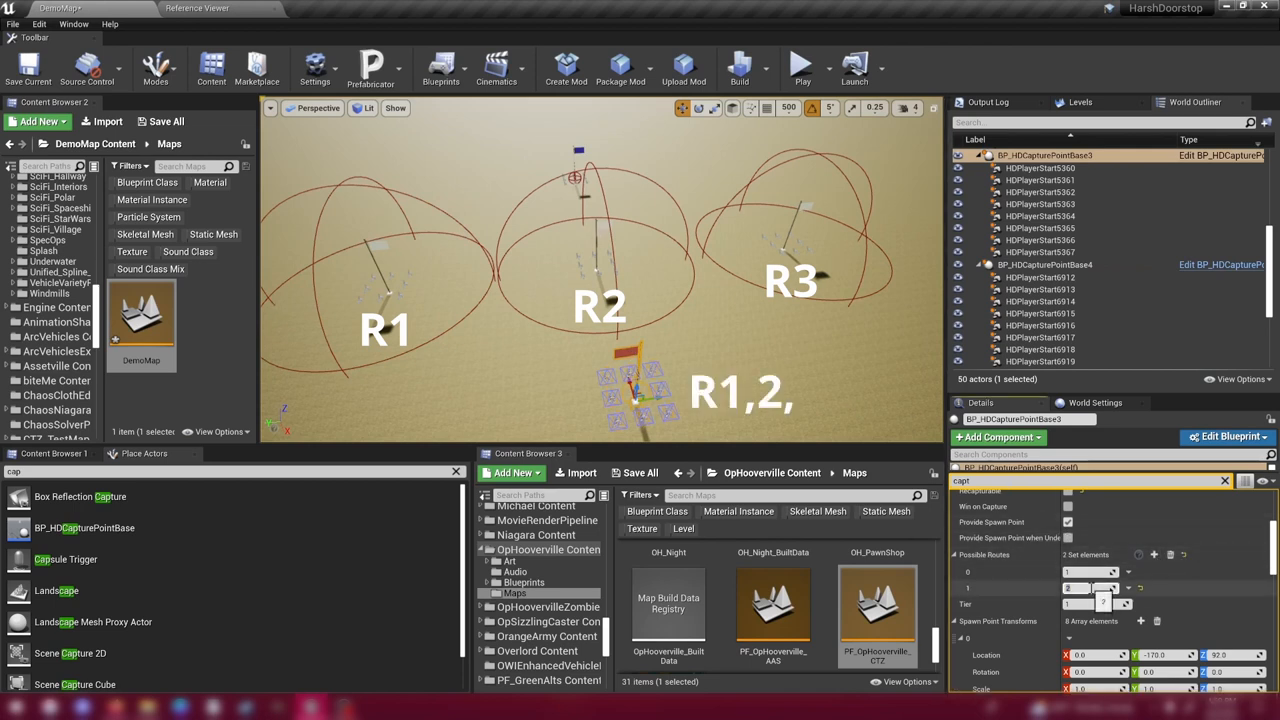
key("Return")
left_click(1154, 554)
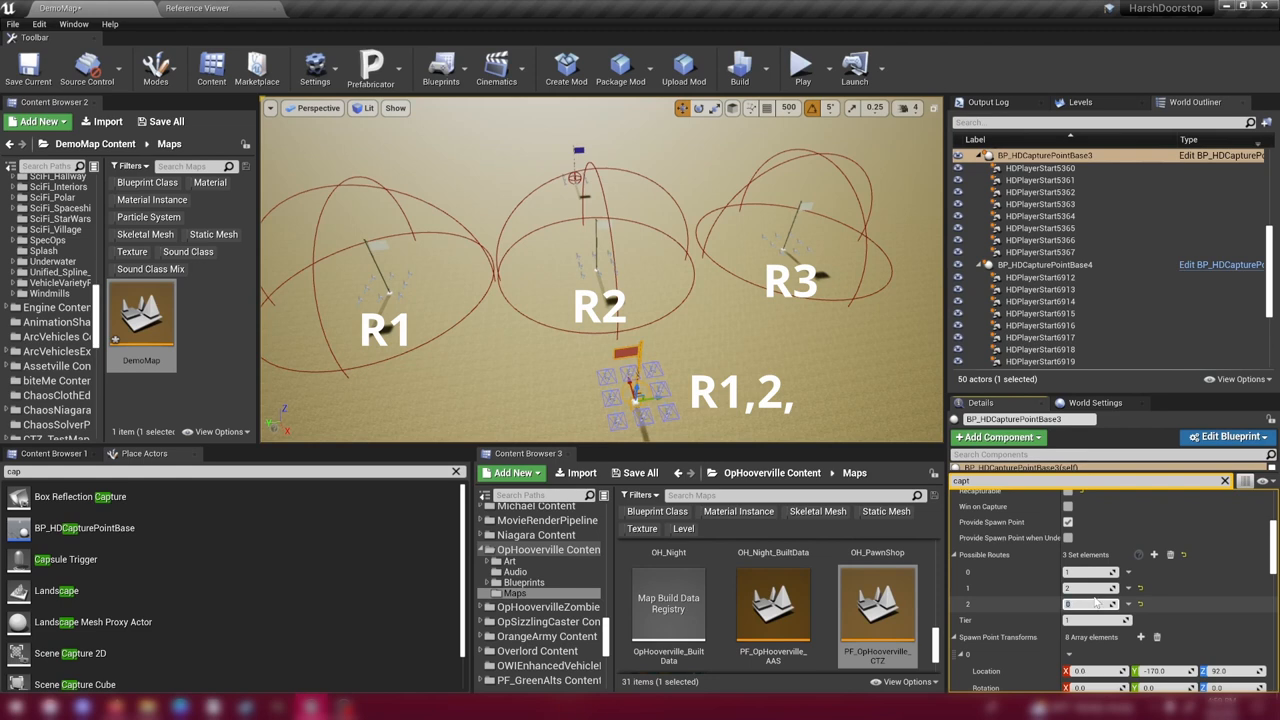
double_click(1088, 604)
type("3")
key("Return")
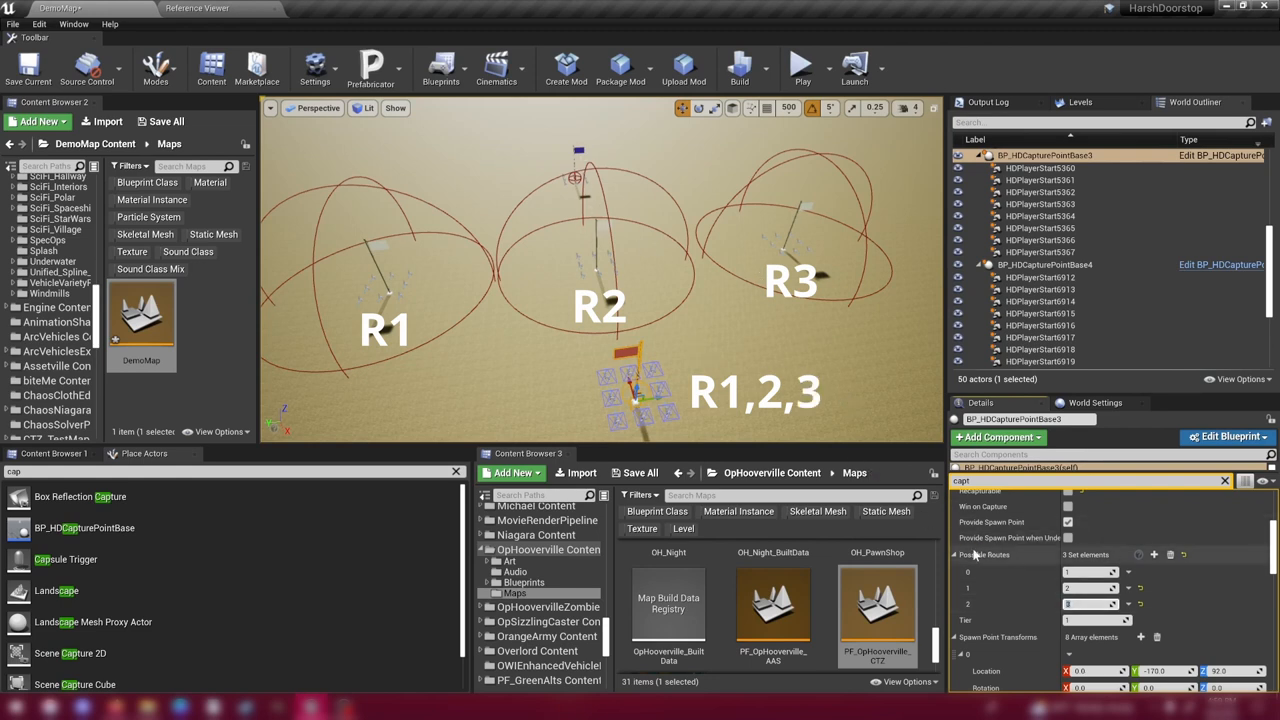
Copy Base3's Possible Routes and paste them onto BP_HDCapturePointBase2, giving it routes 1, 2 and 3.
right_click(1033, 555)
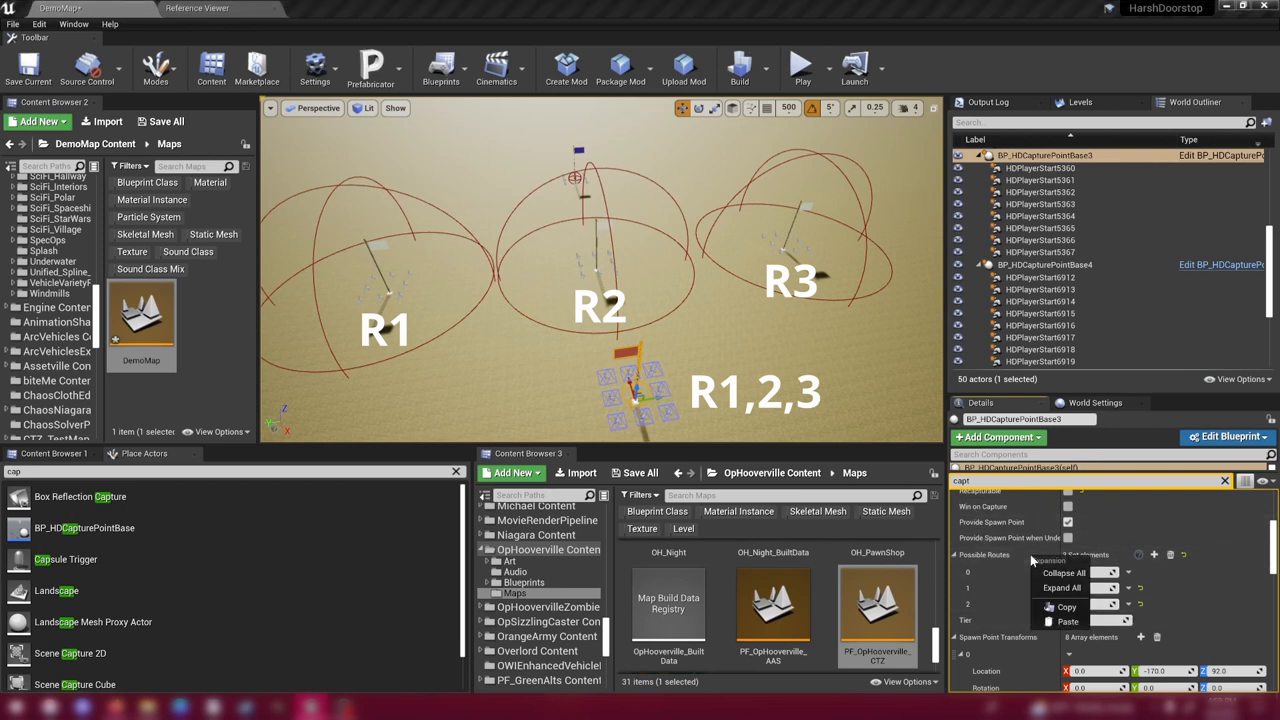
left_click(1066, 605)
left_click(578, 150)
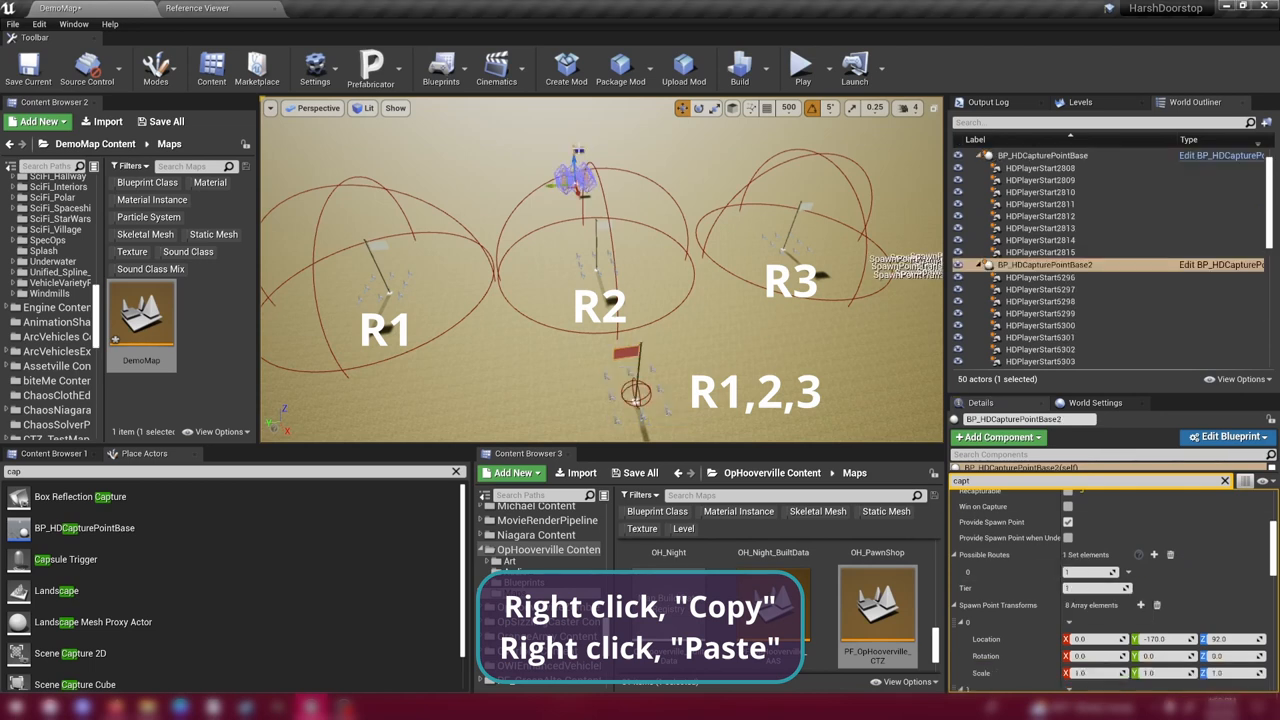
right_click(1033, 605)
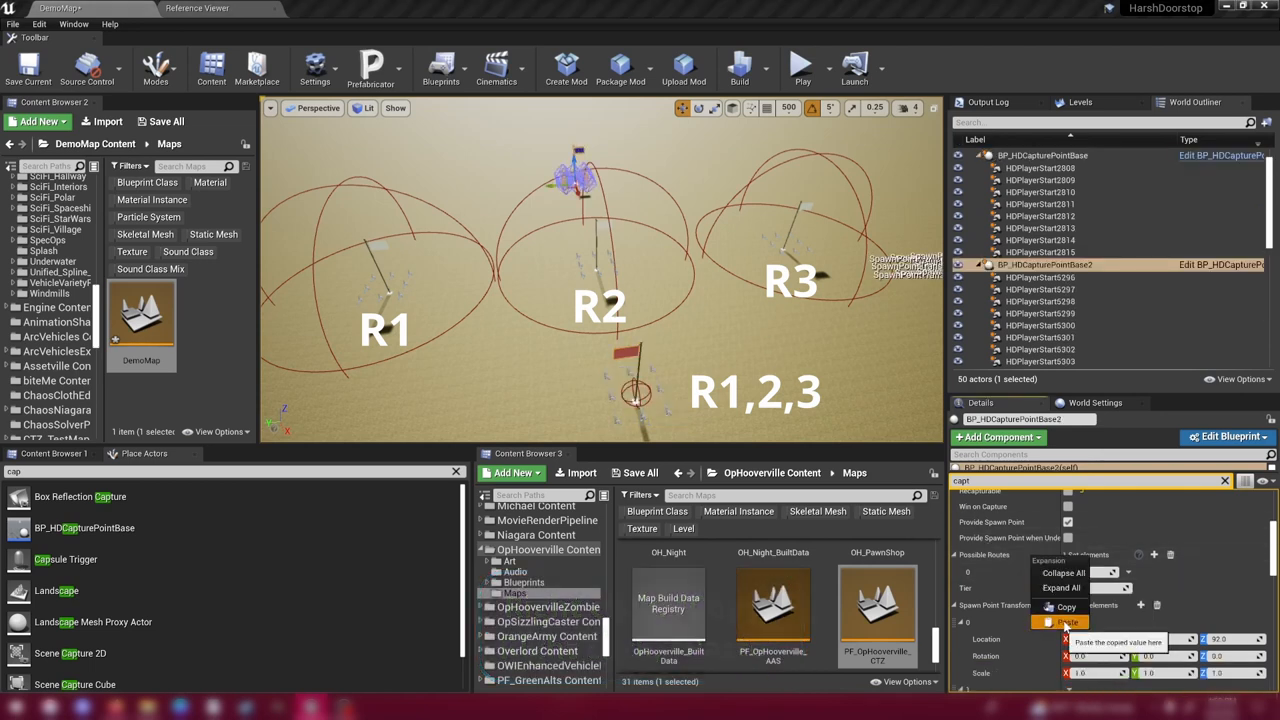
left_click(1067, 621)
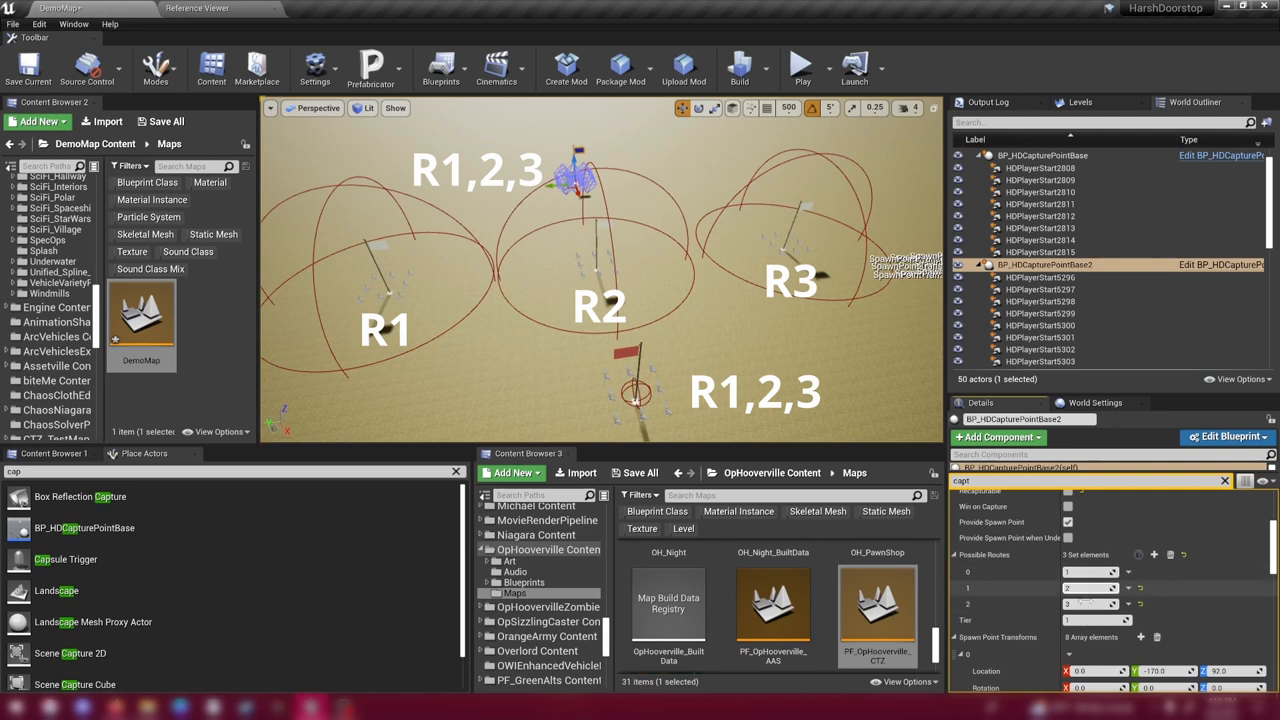
left_click(633, 353)
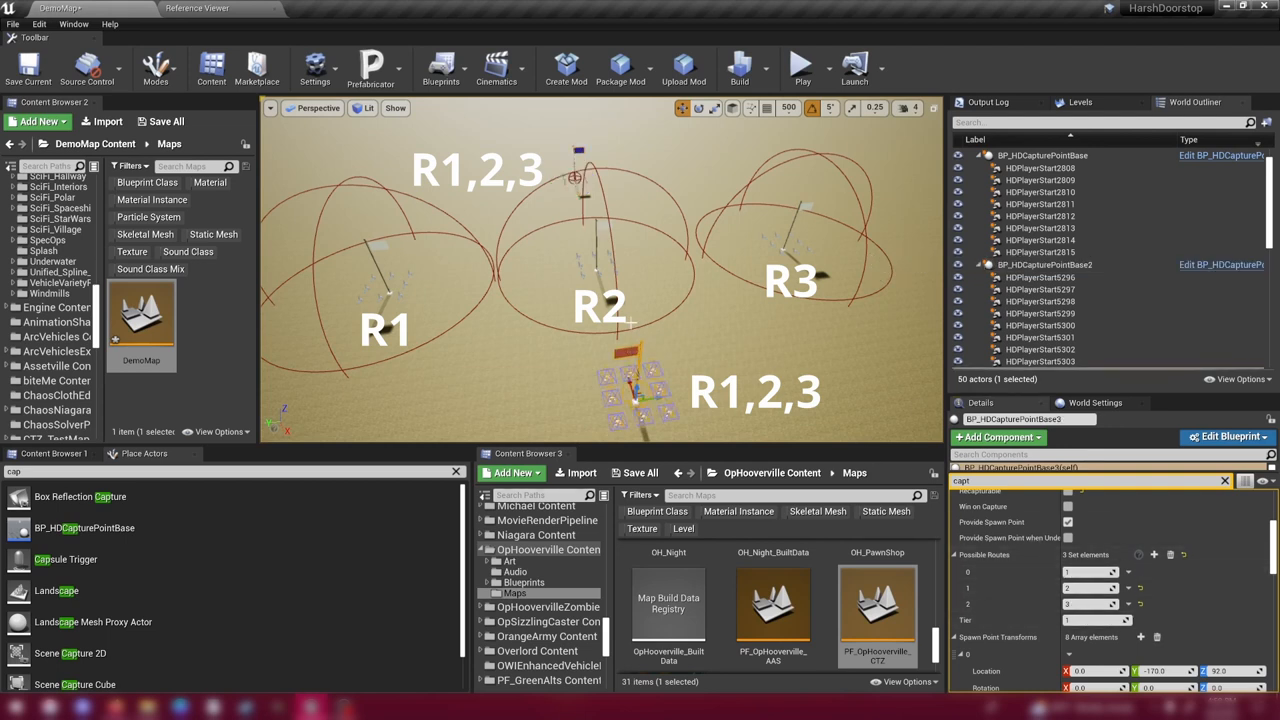
left_click(382, 248)
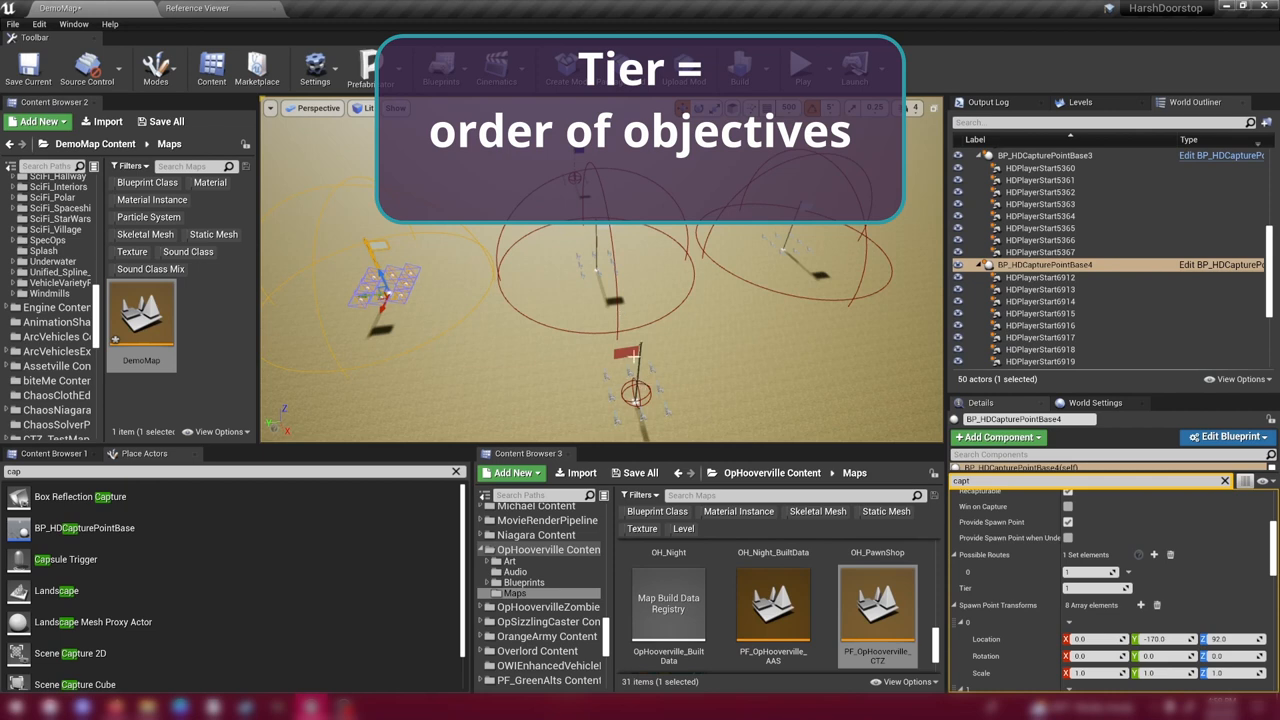
Set the bottom, central and top capture points to tiers 1, 2 and 3 in Details.
left_click(632, 355)
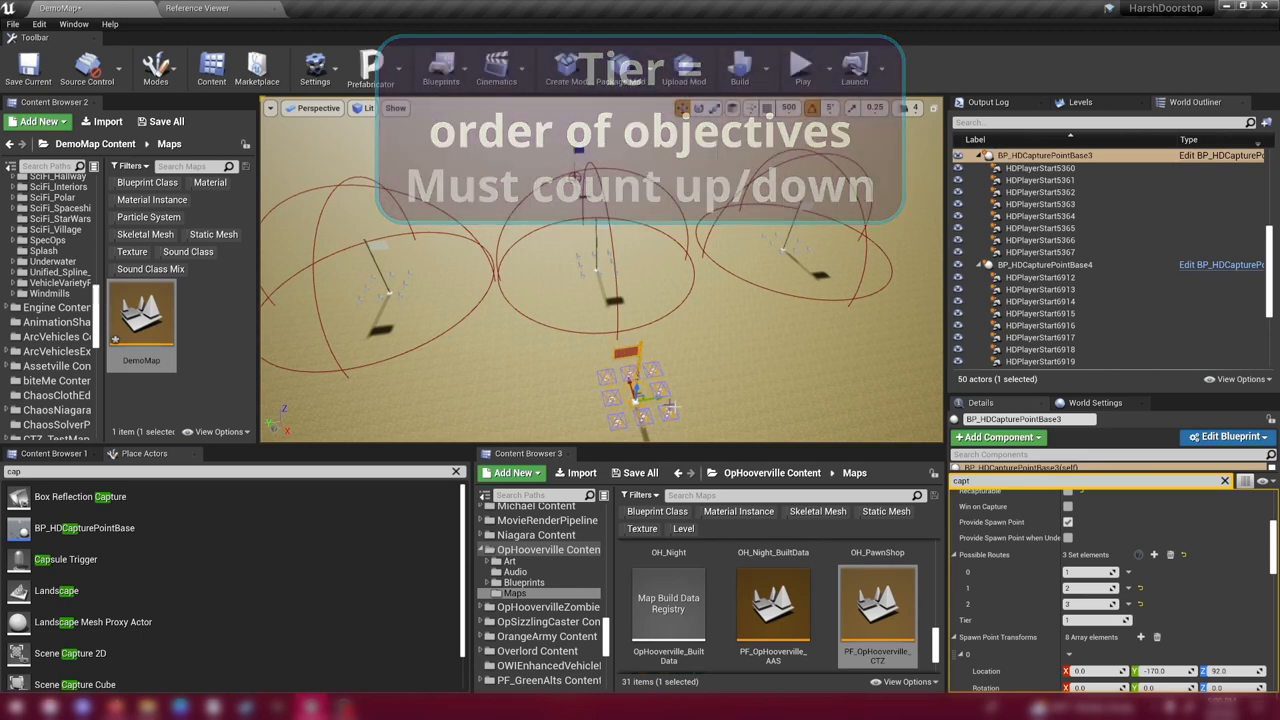
left_click(1090, 620)
type("1")
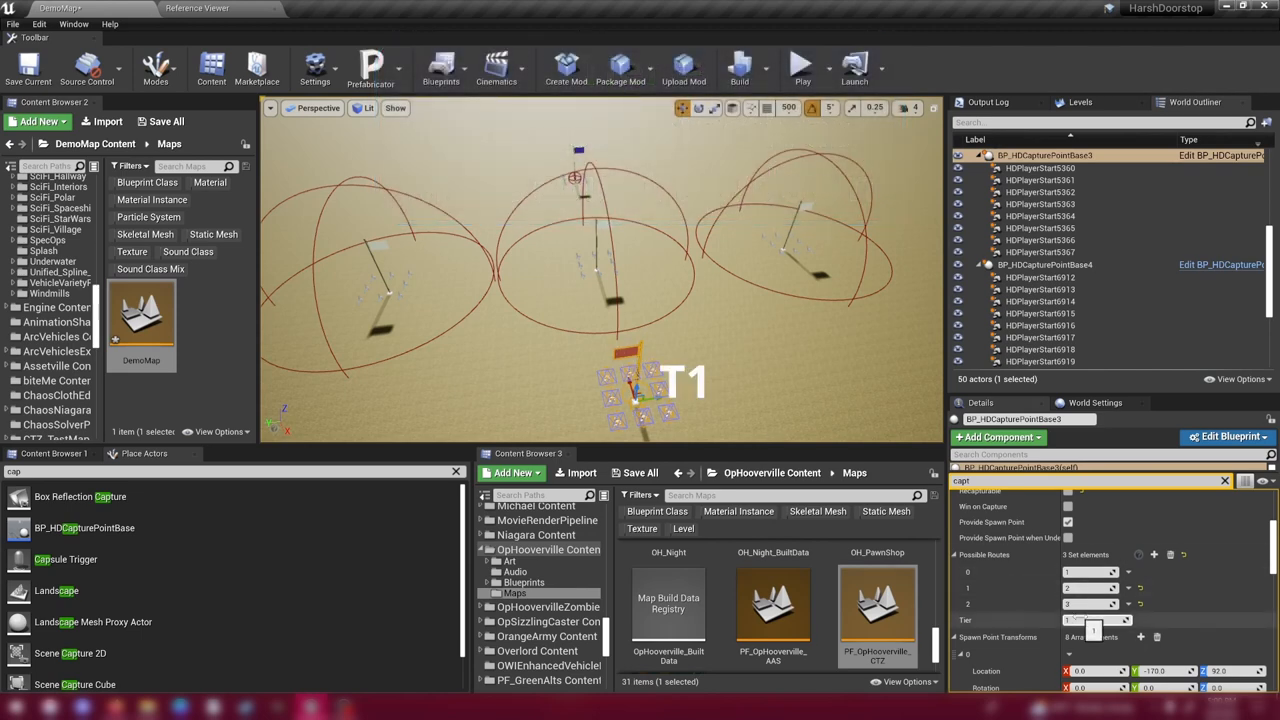
key("Return")
left_click(600, 265)
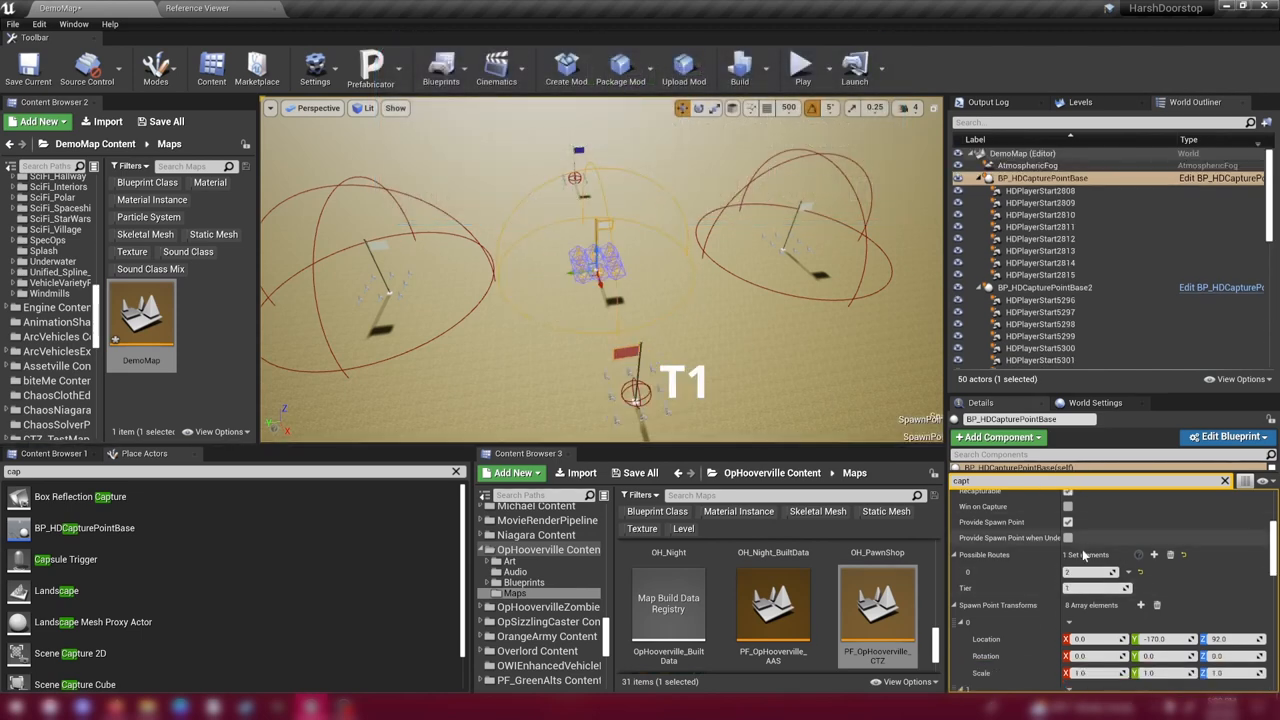
left_click(1090, 587)
key("Return")
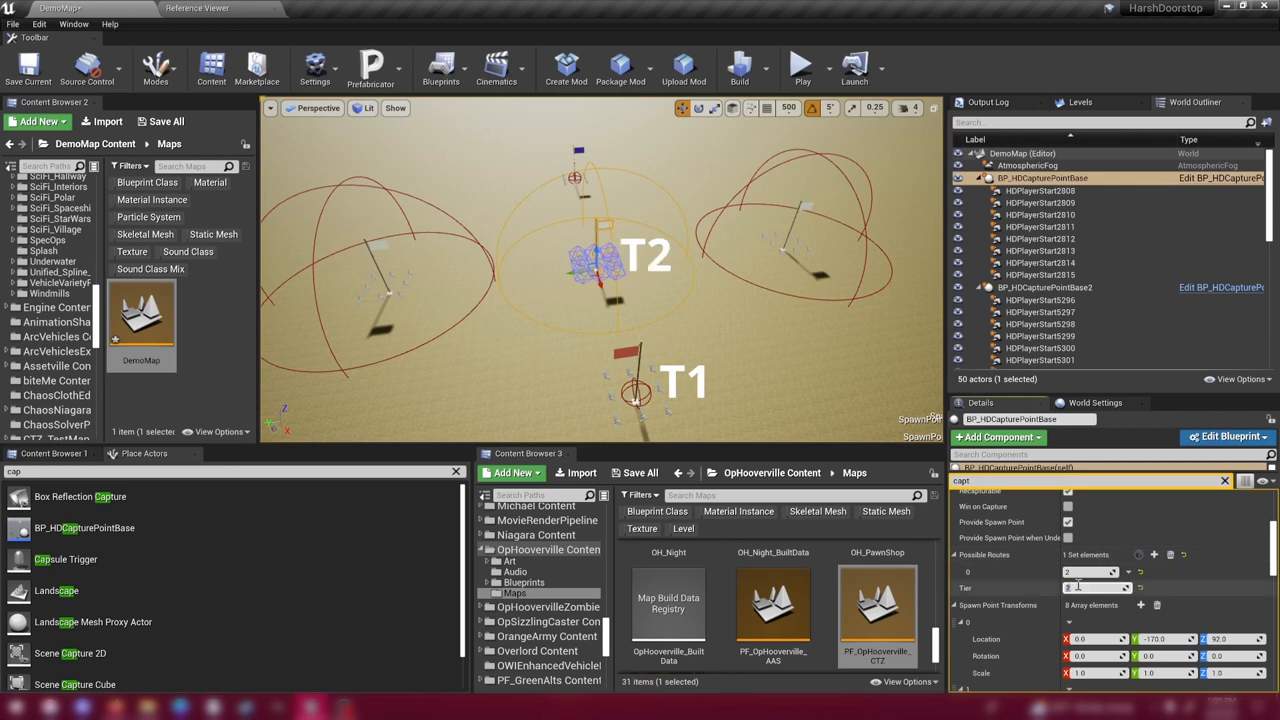
left_click(578, 152)
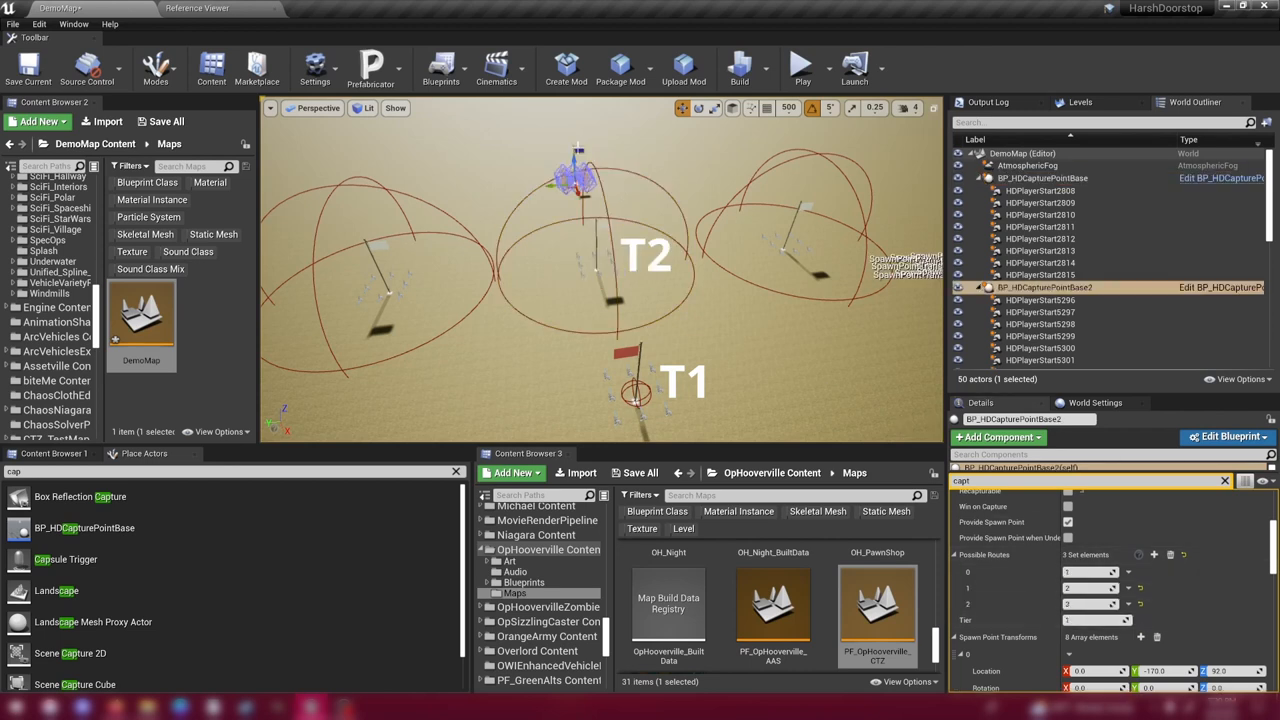
left_click(1090, 620)
type("3")
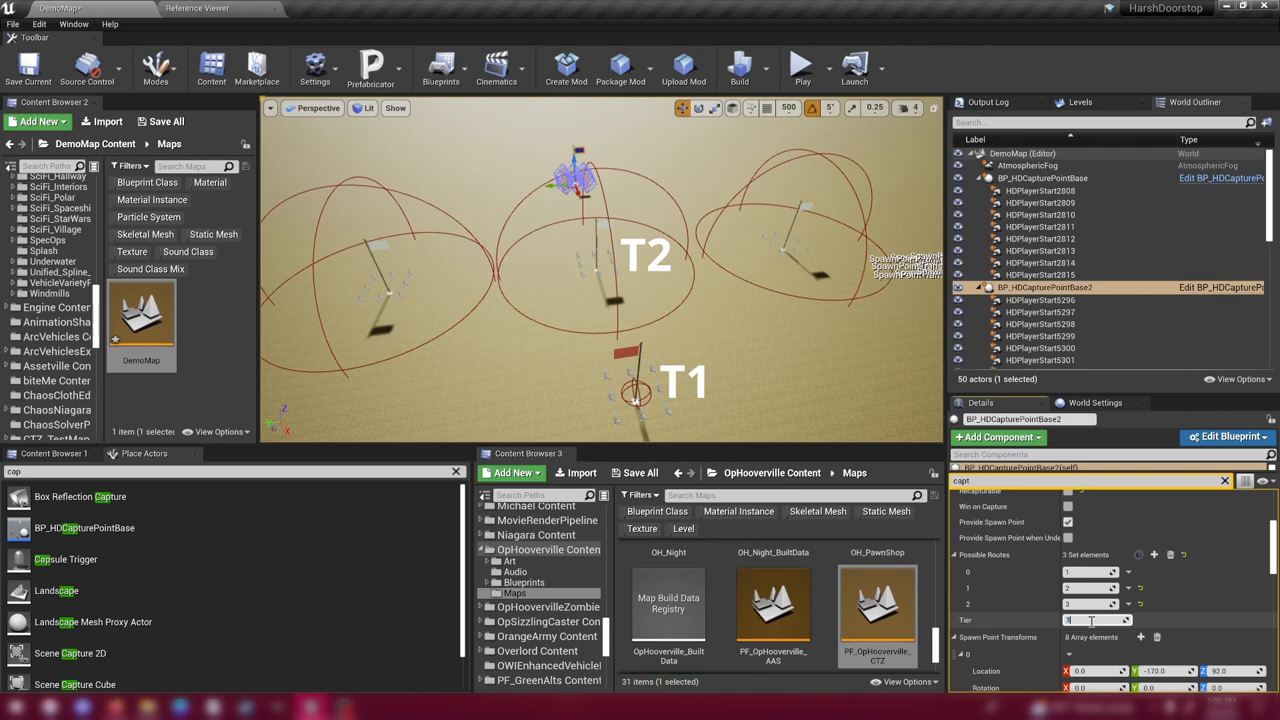
key("Return")
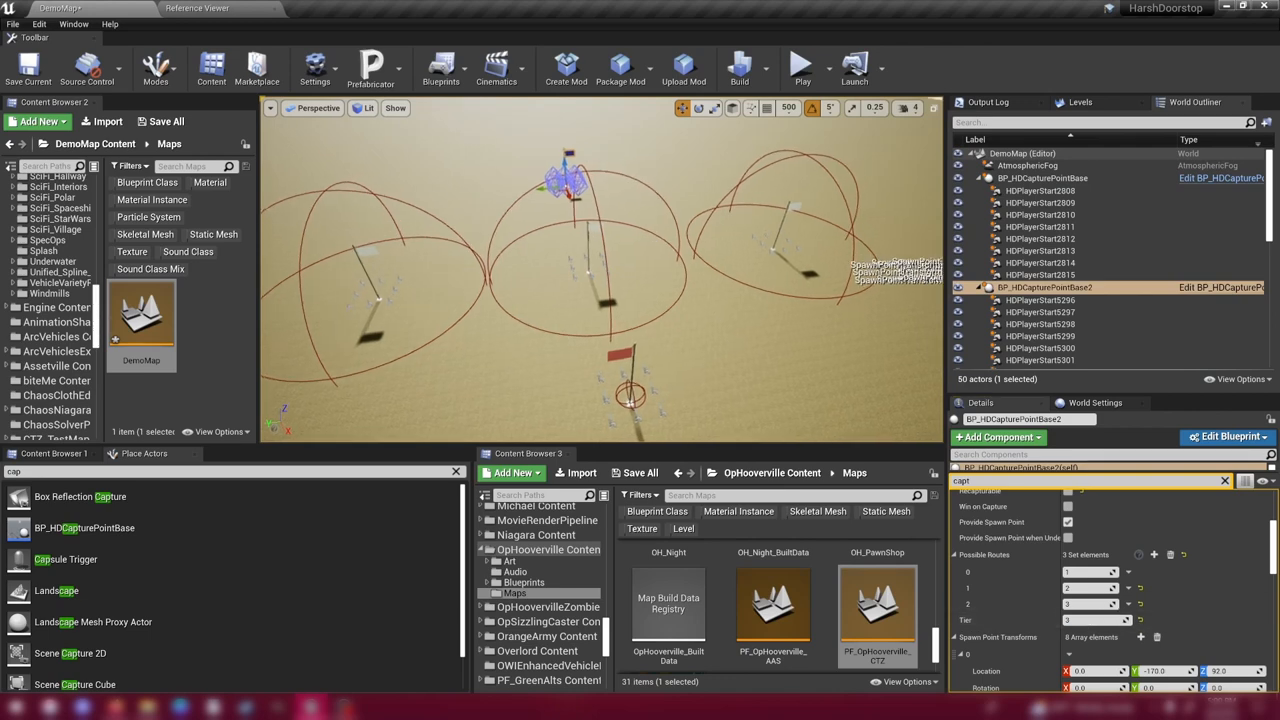
Set the far capture point and the left capture point both to tier 2.
mouse_move(740, 330)
right_mouse_down()
mouse_move(620, 300)
mouse_move(670, 275)
right_mouse_up()
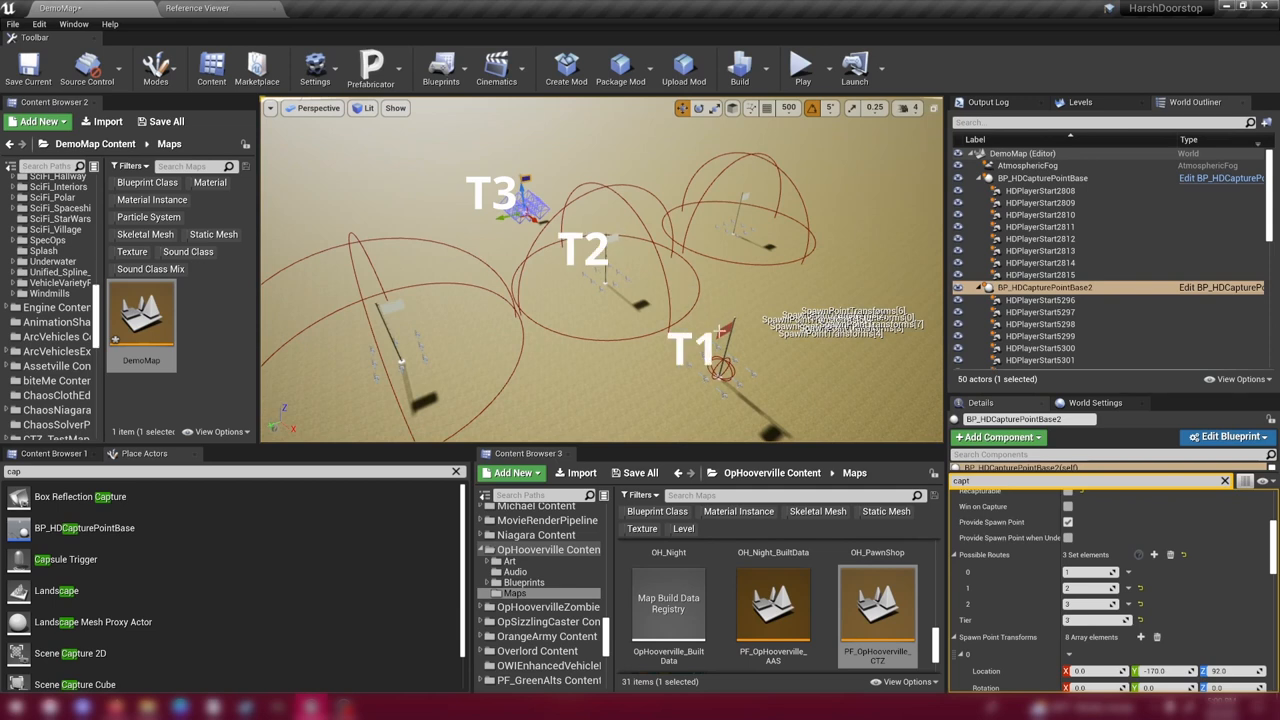
left_click(722, 333)
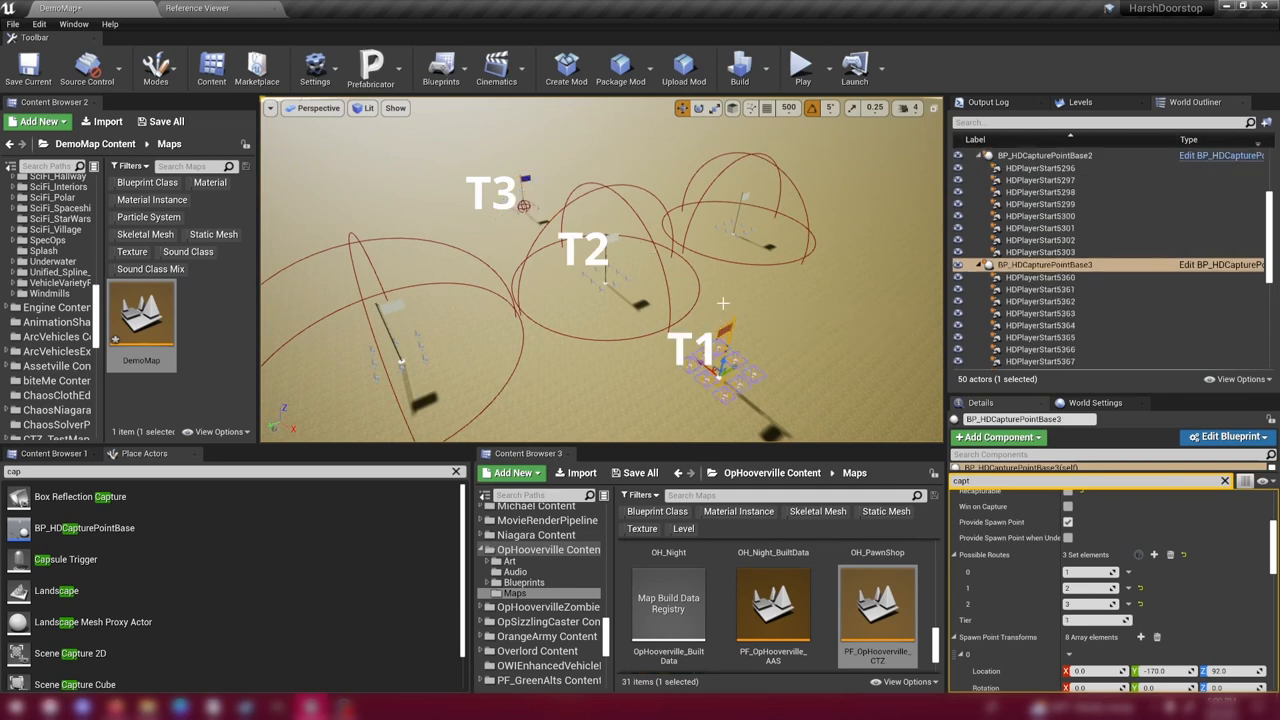
right_click_drag(723, 303, 650, 280)
left_click(710, 215)
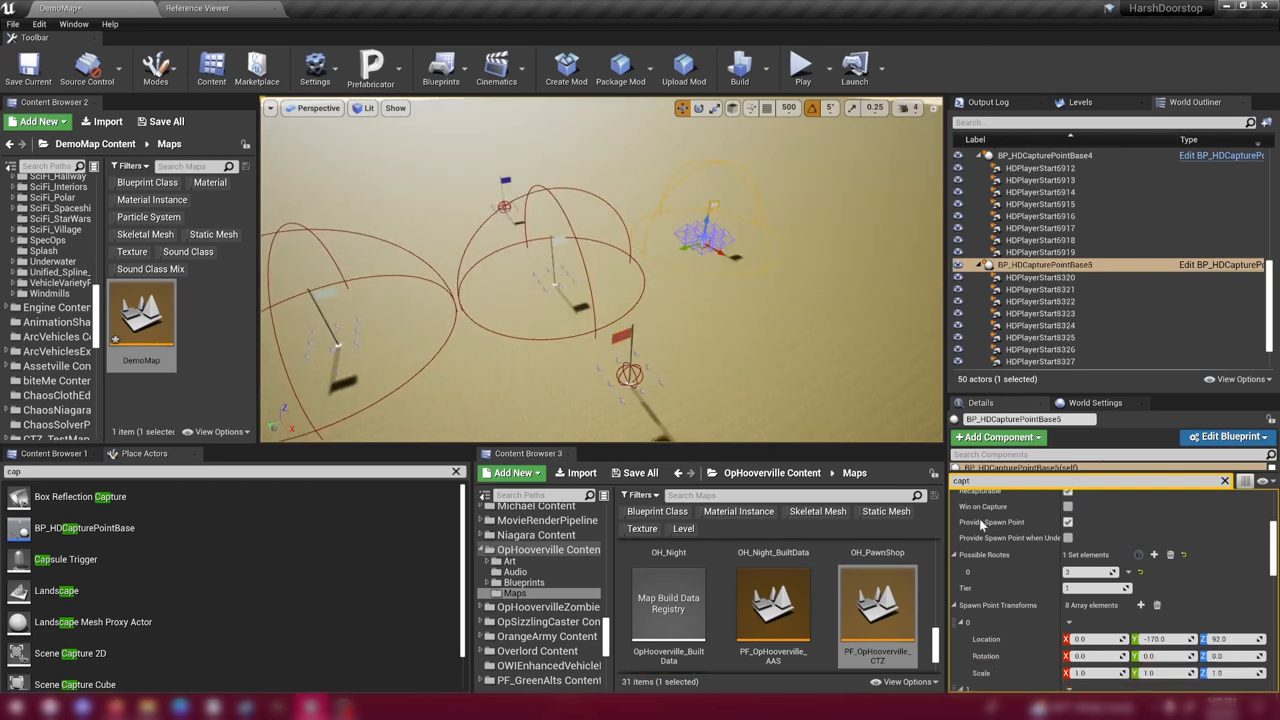
left_click(1095, 588)
type("2")
key("Return")
left_click(338, 290)
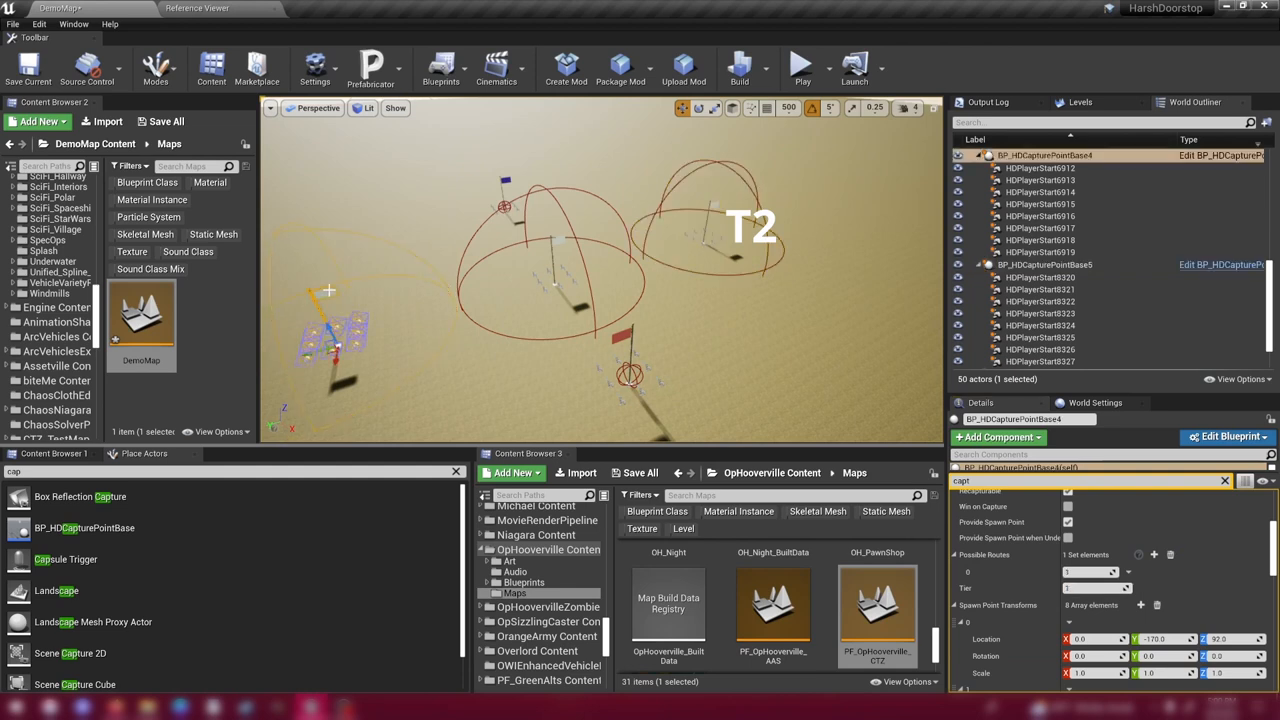
left_click(1095, 588)
type("2")
key("Return")
right_click_drag(590, 328, 388, 352)
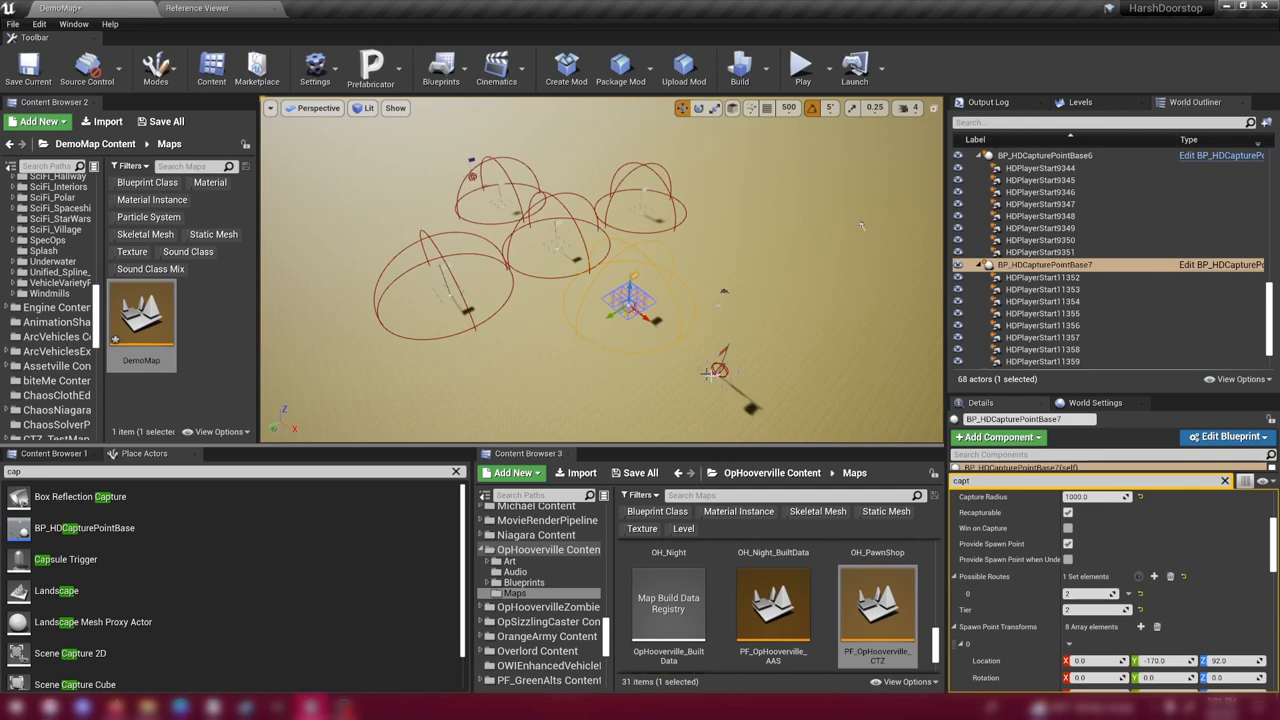
Set the next capture point across the map to tier 3.
left_click(630, 300)
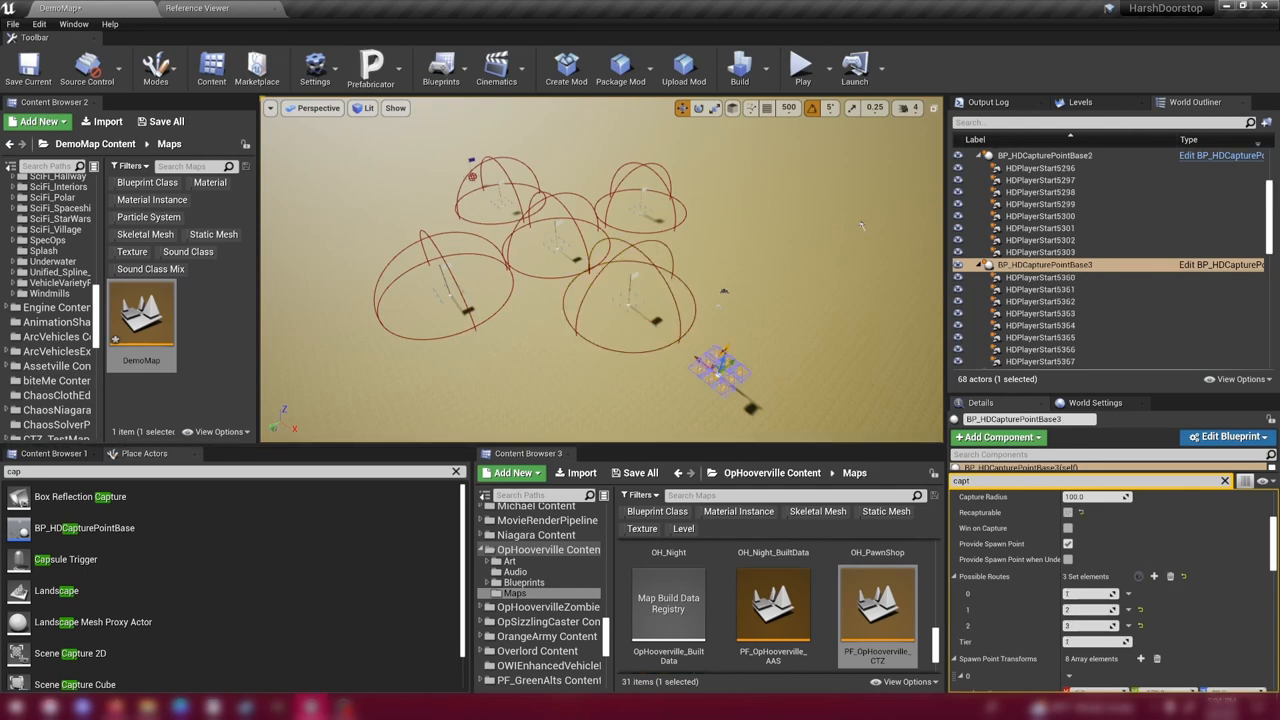
right_click_drag(860, 225, 686, 325)
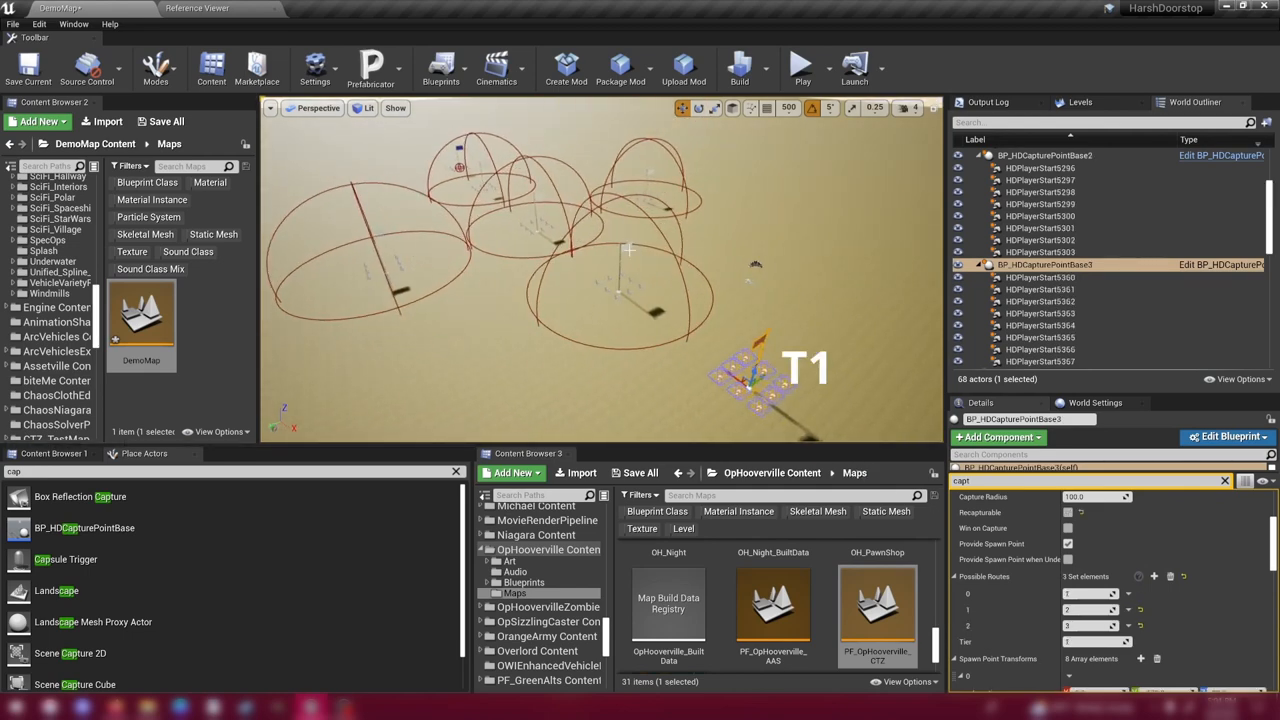
left_click(627, 249)
right_click_drag(627, 260, 480, 300)
left_click(525, 260)
left_click(1095, 610)
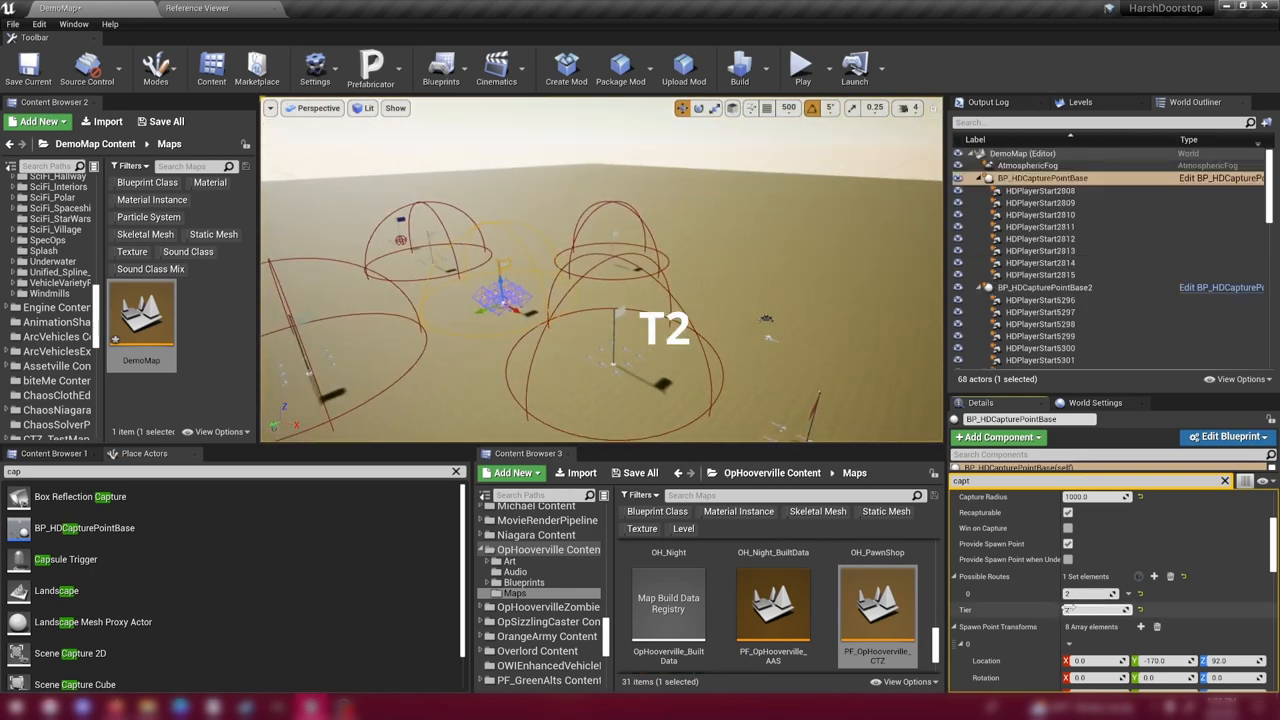
type("3")
key("Return")
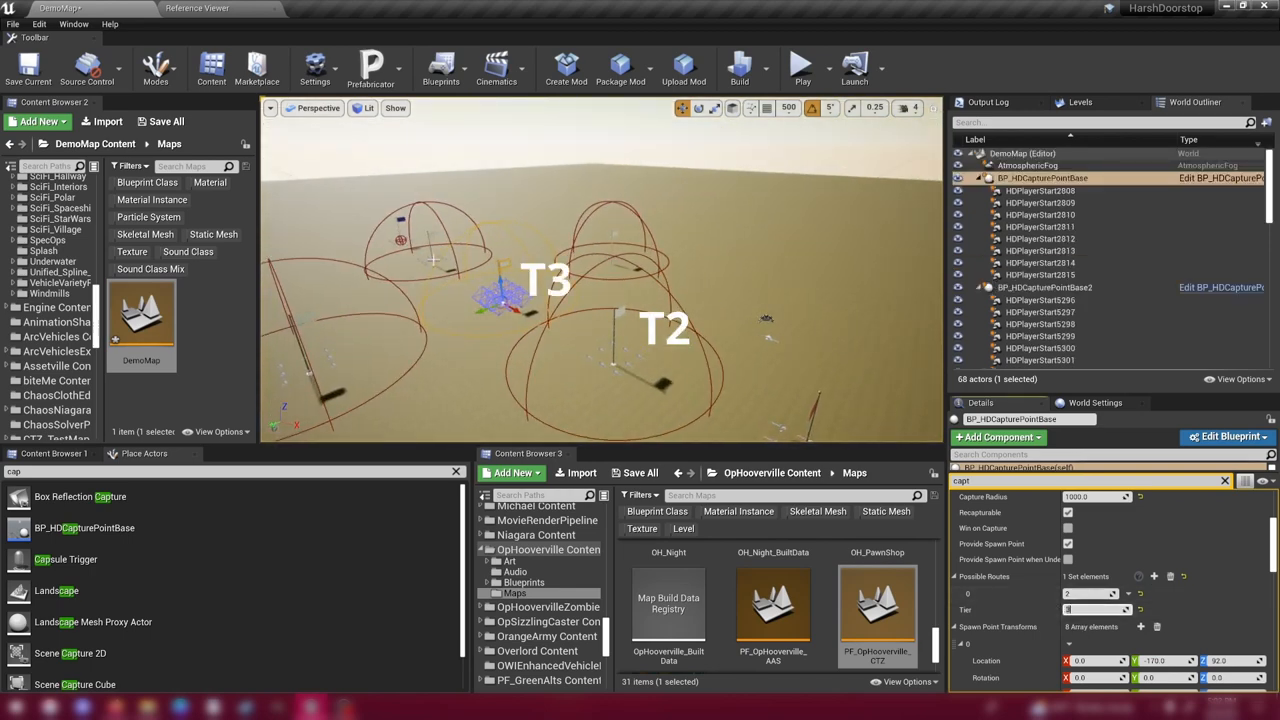
Set the remaining two capture points to tiers 4 and 5, then deselect on the Landscape.
left_click(432, 252)
left_click(1090, 610)
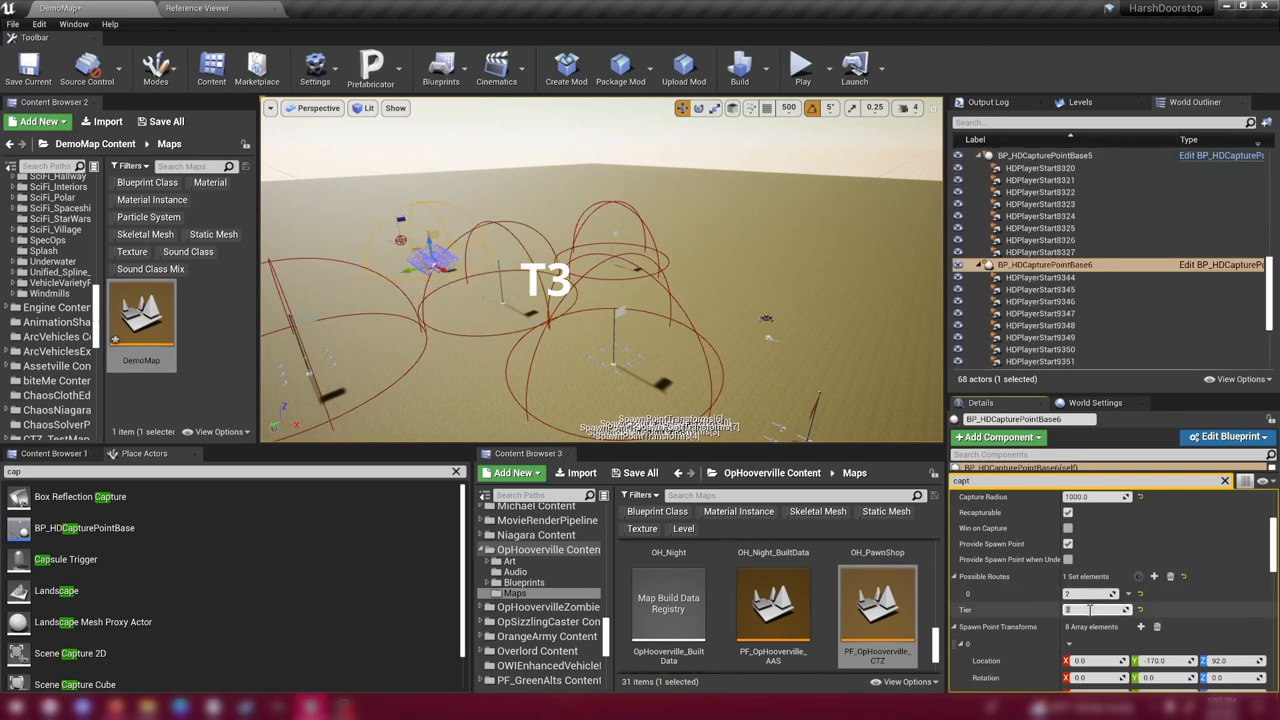
type("4")
key("Return")
key("f")
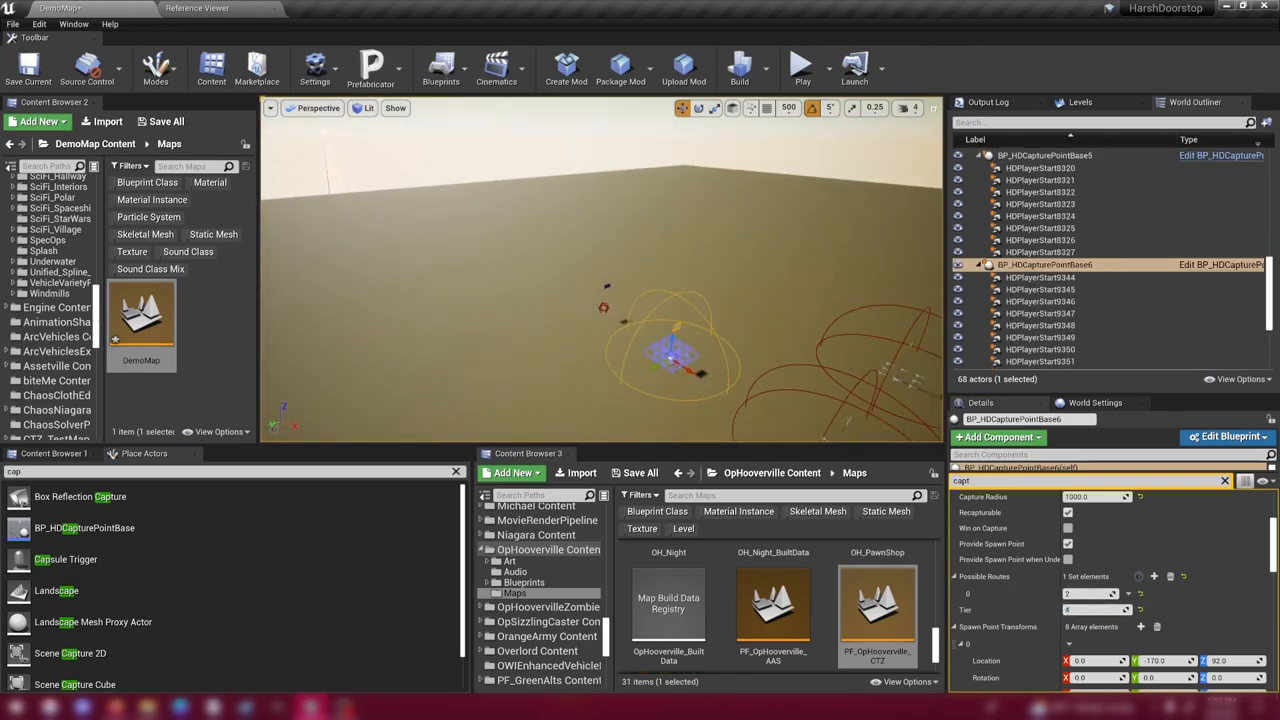
left_click(605, 310)
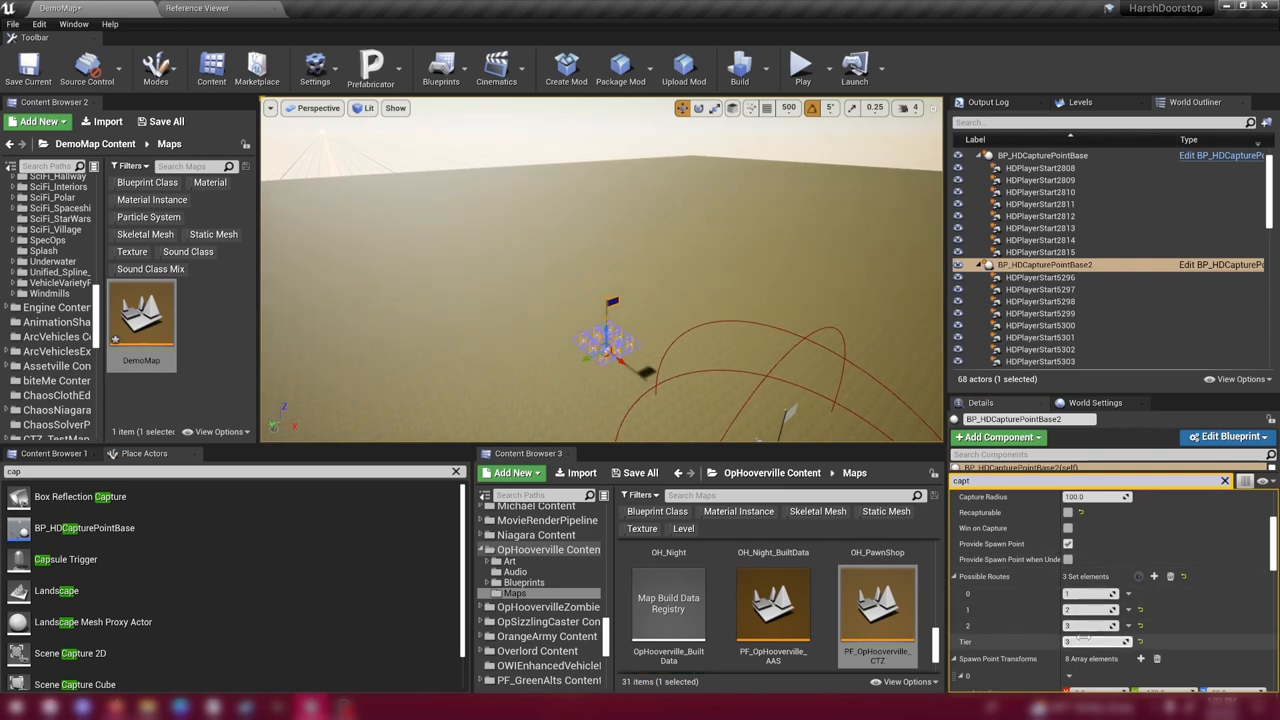
left_click(1084, 641)
type("4")
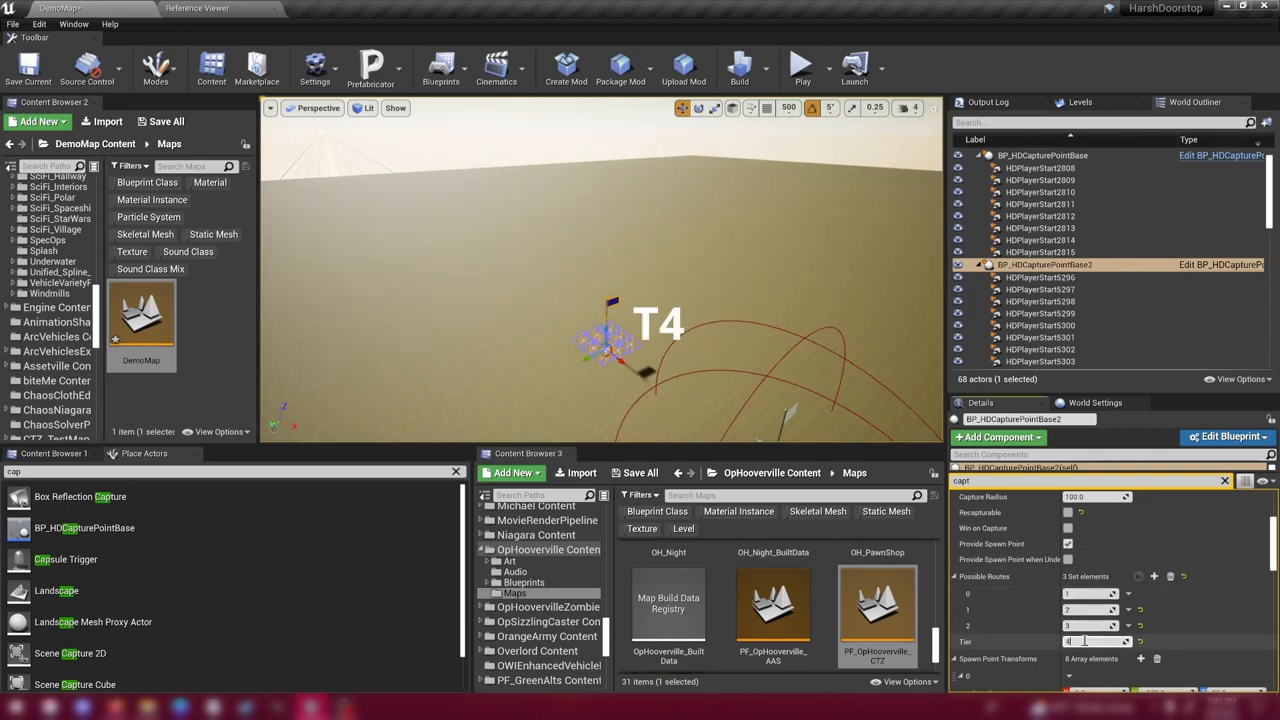
type("5")
key("Return")
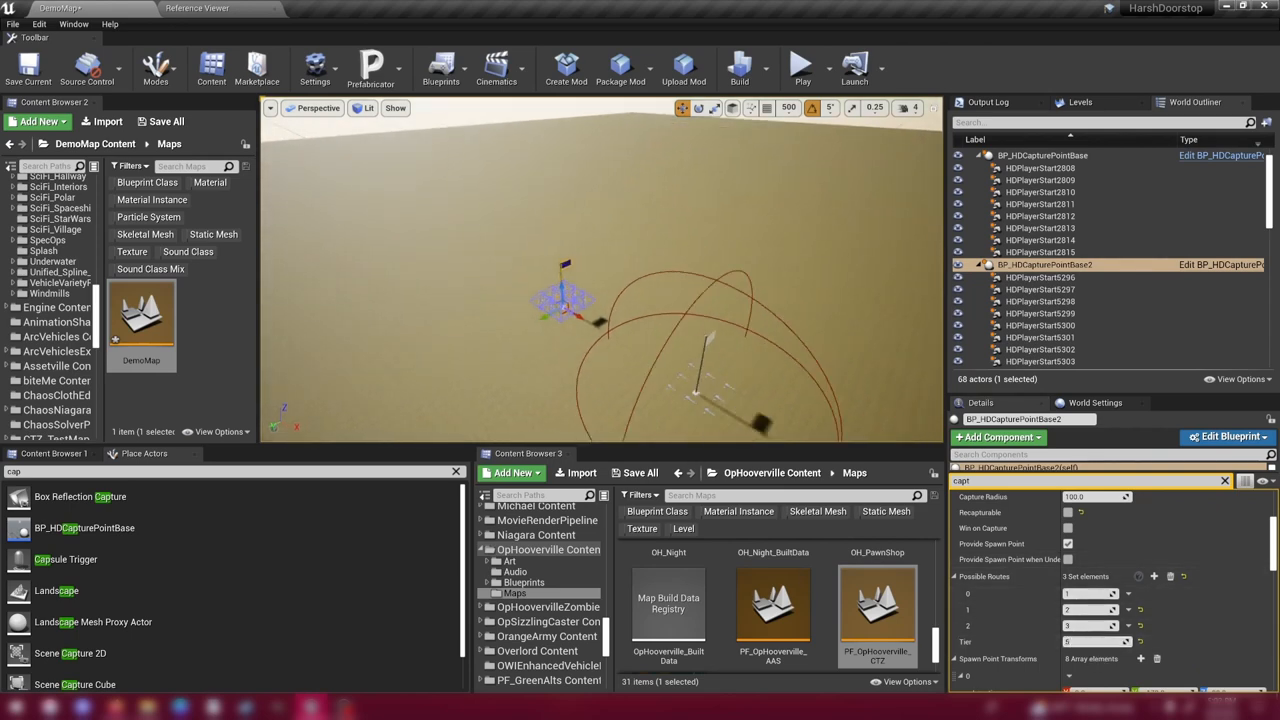
right_click_drag(600, 300, 620, 280)
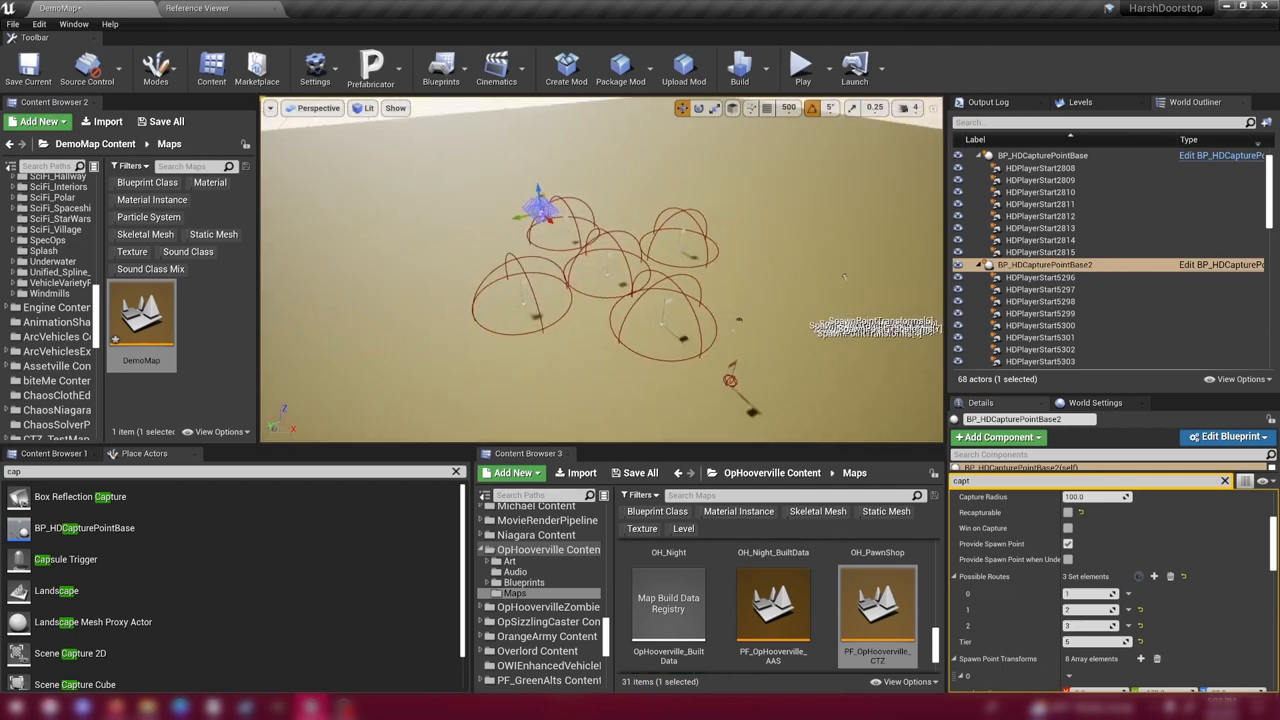
left_click(745, 292)
right_click_drag(745, 300, 746, 328)
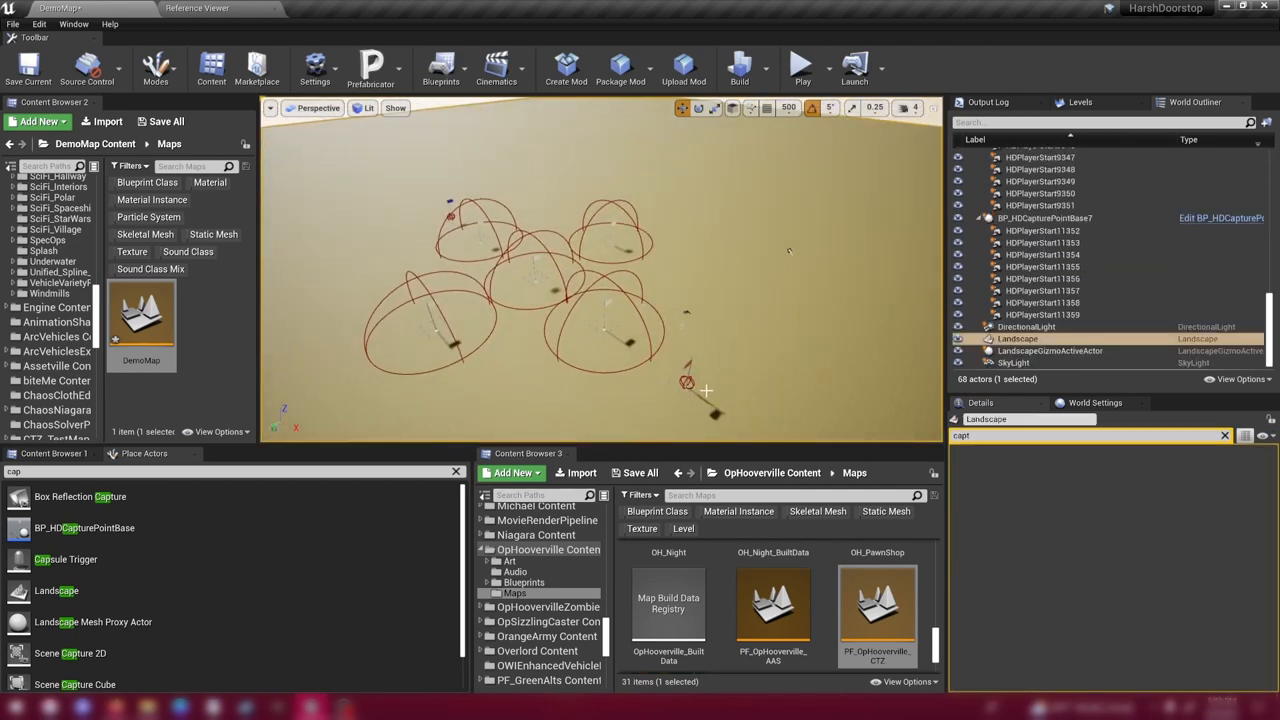
right_click_drag(689, 322, 650, 315)
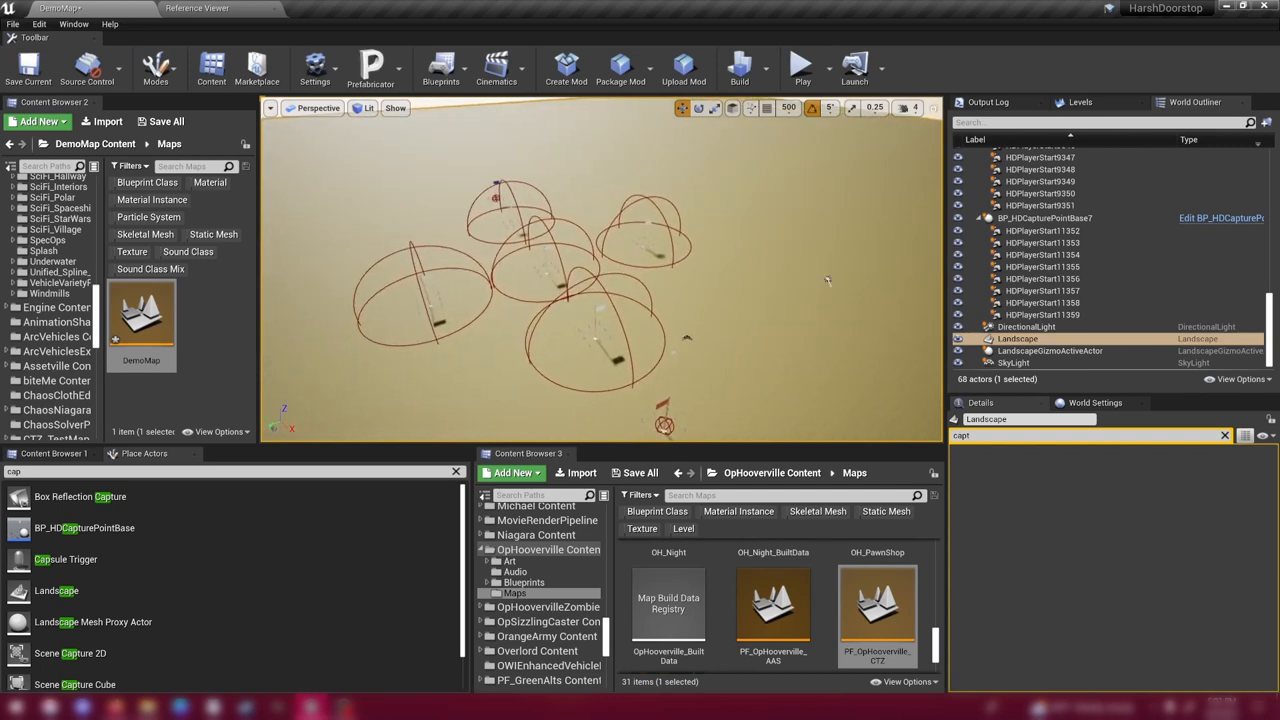
right_click_drag(735, 268, 677, 324)
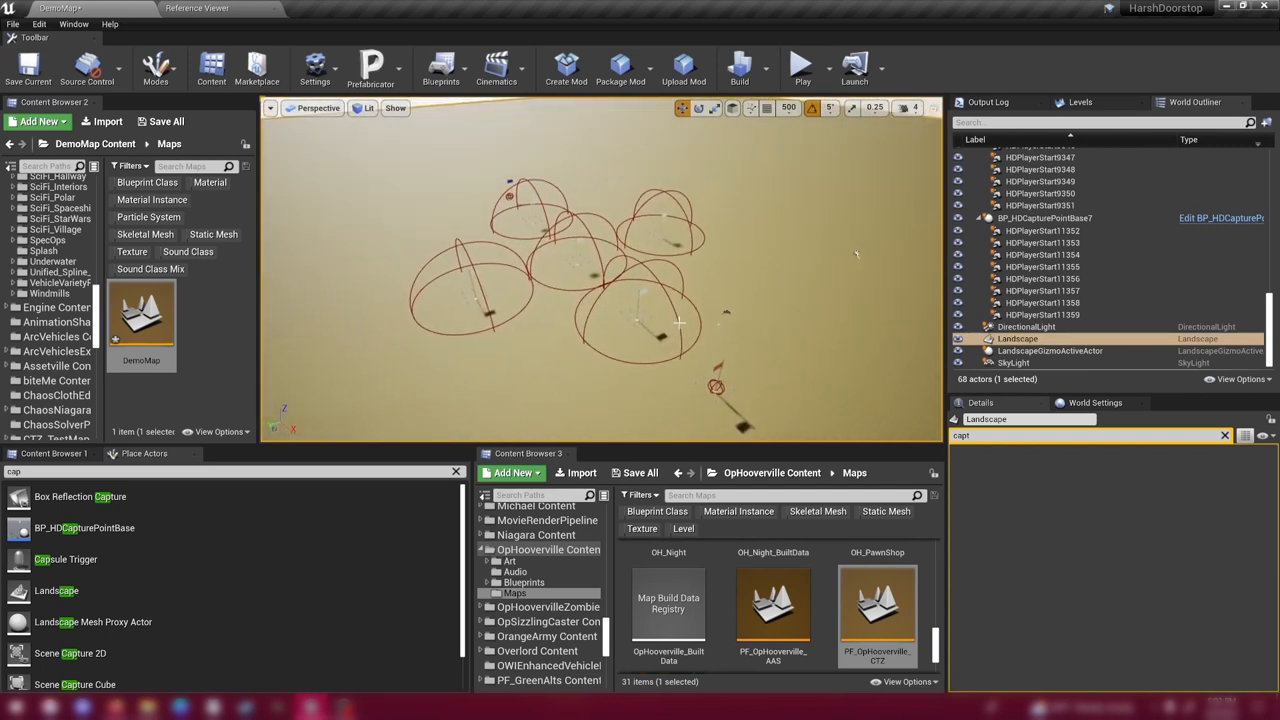
left_click(478, 273)
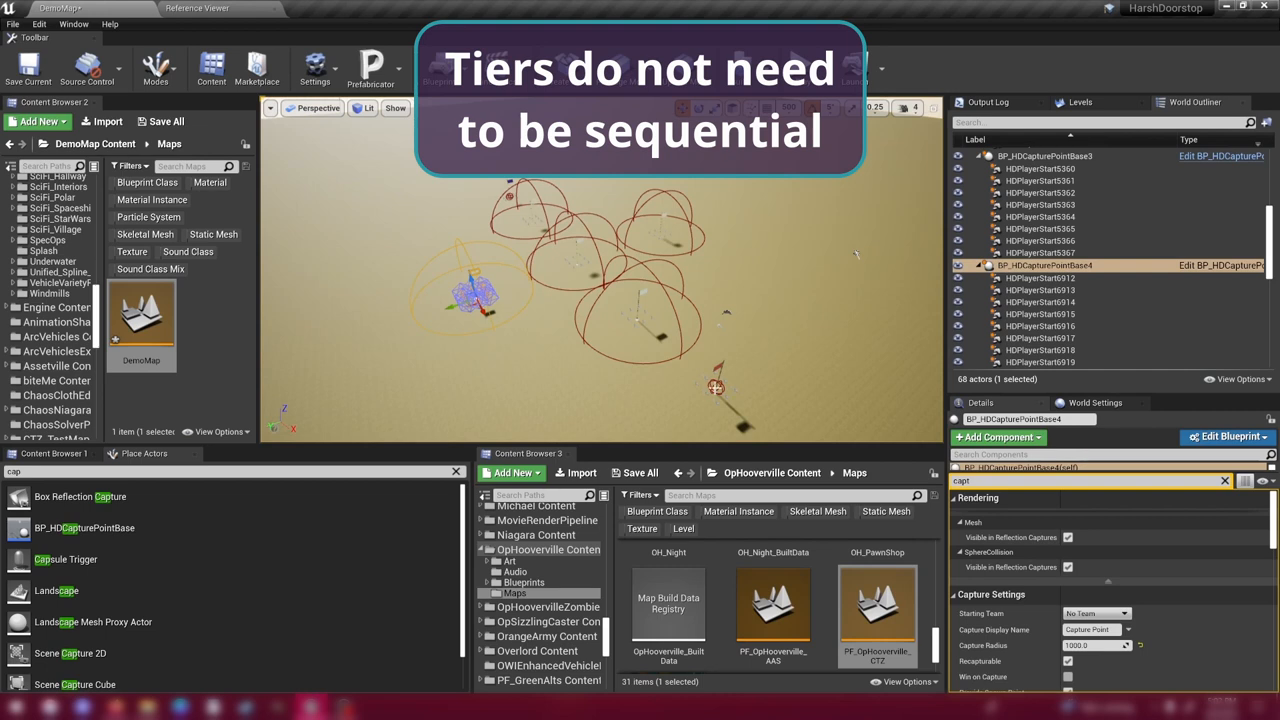
scroll(1037, 621, "down", 4)
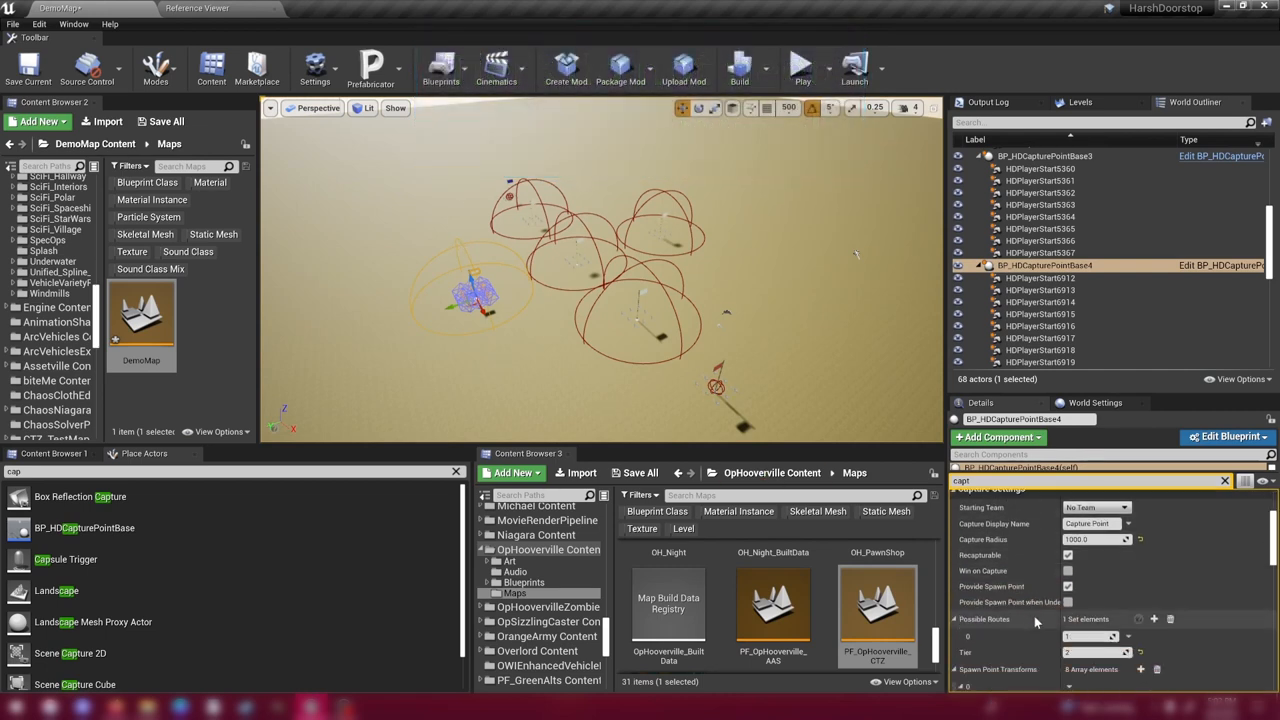
scroll(1037, 621, "down", 2)
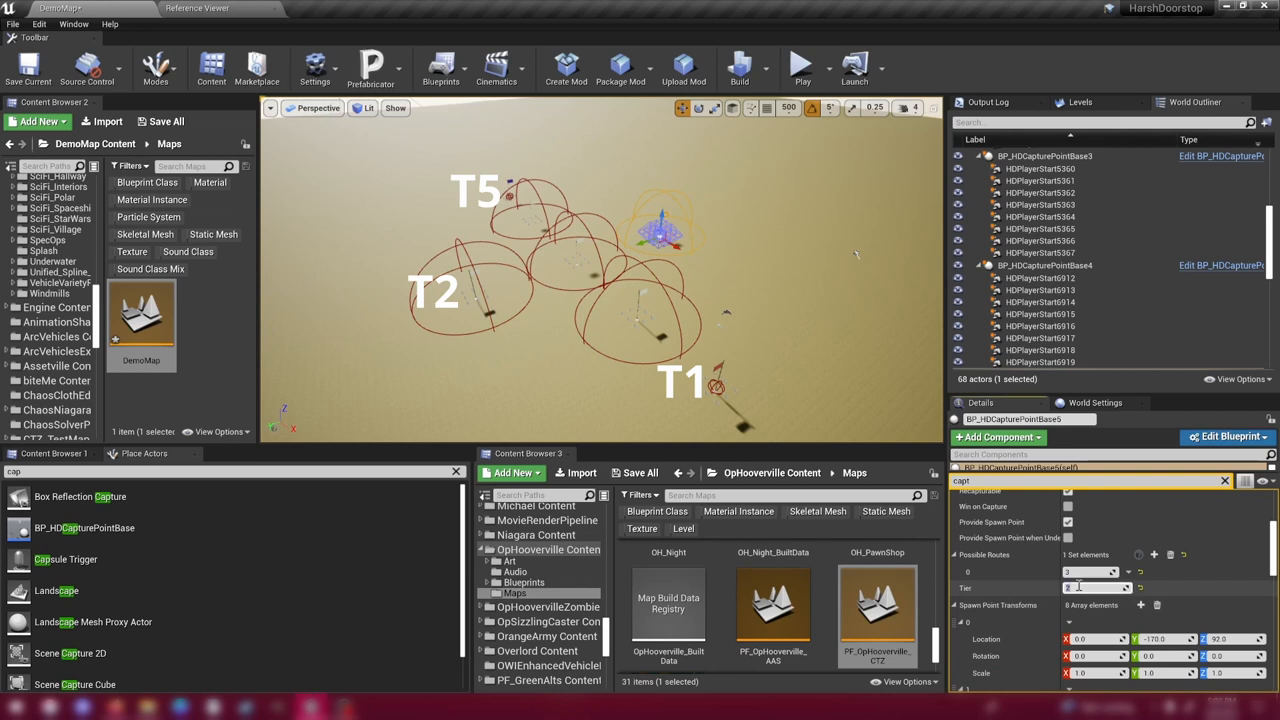
type("4")
key("Return")
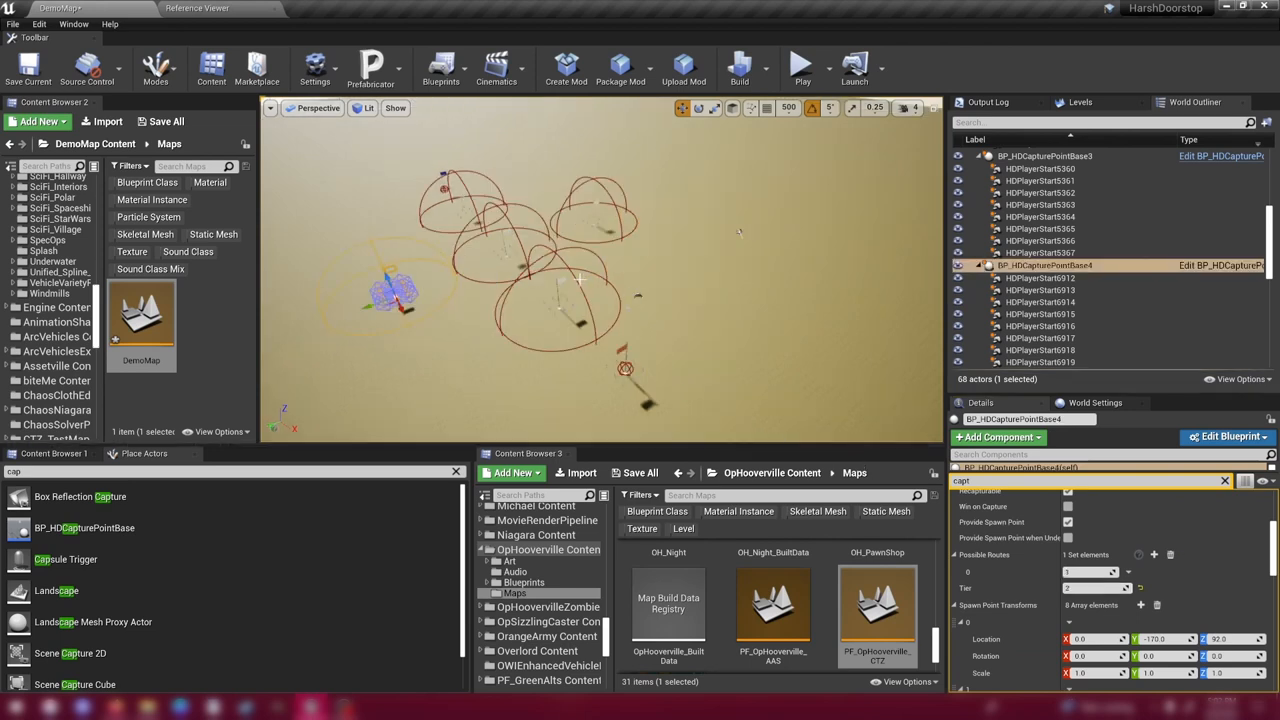
right_click_drag(580, 278, 553, 266)
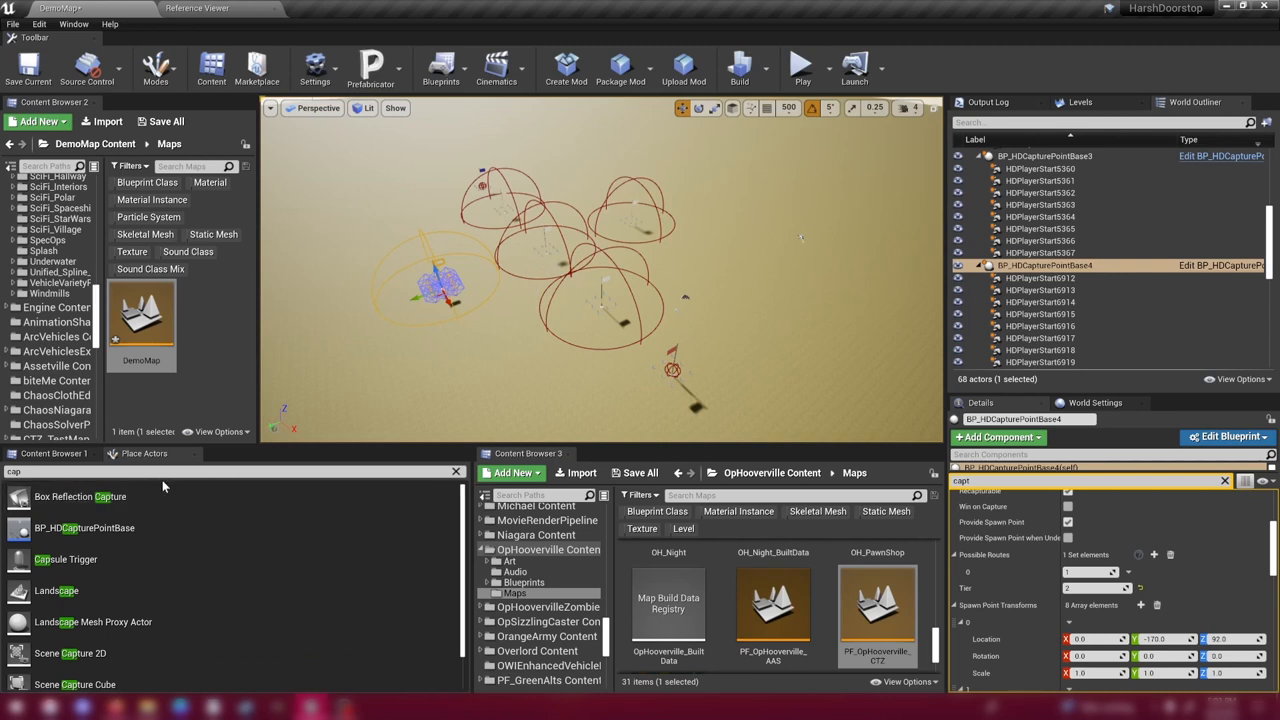
Search Place Actors for 'nav' and drop a Nav Mesh Bounds Volume among the capture points.
left_click_drag(93, 472, 3, 472)
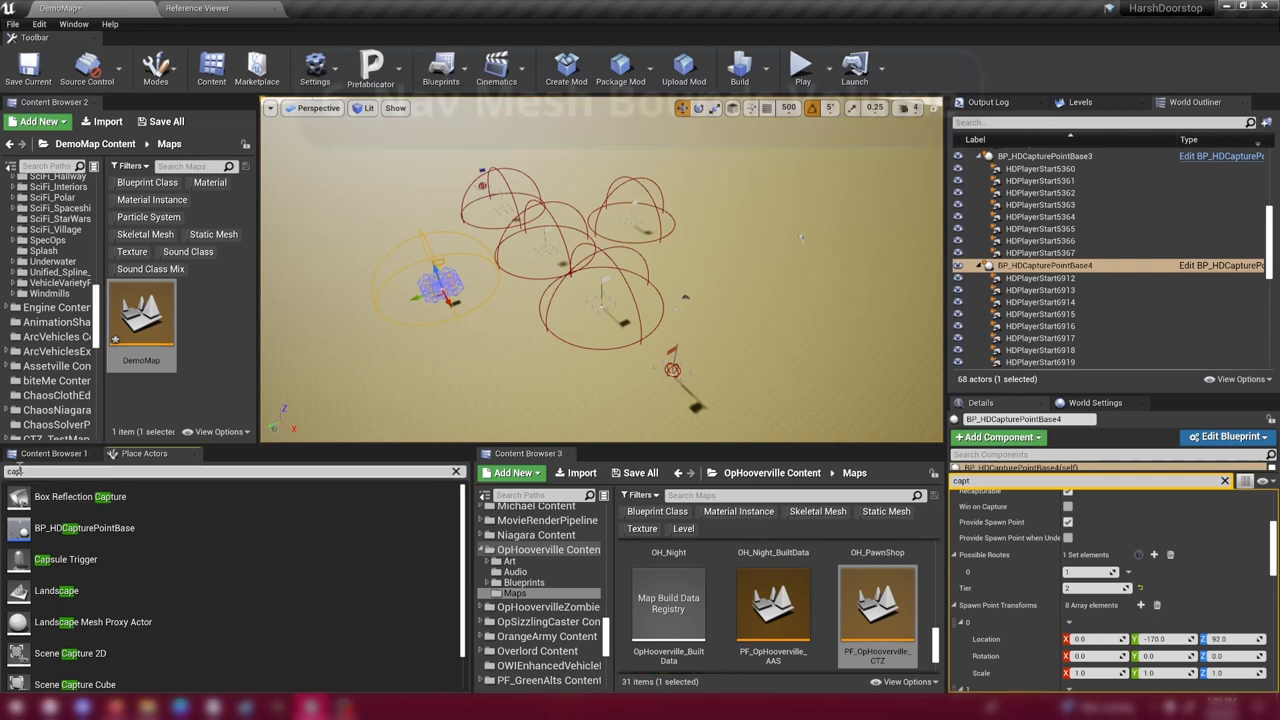
key("BackSpace")
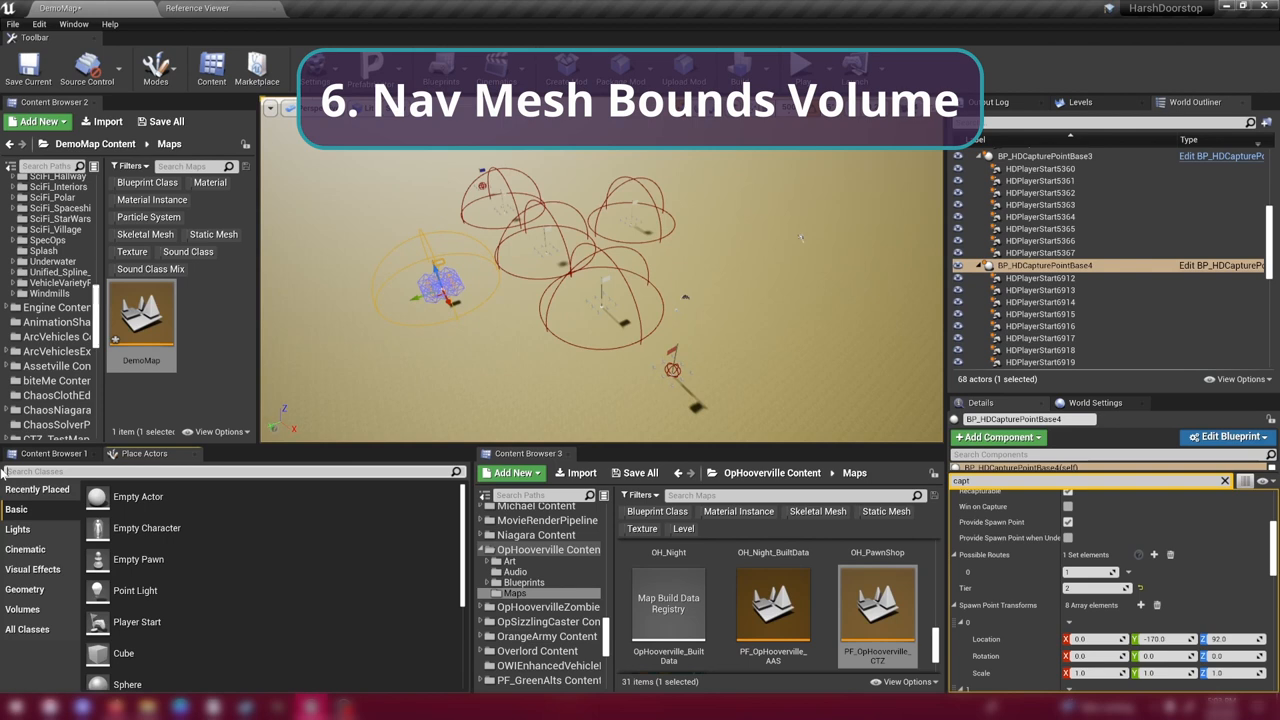
type("nav")
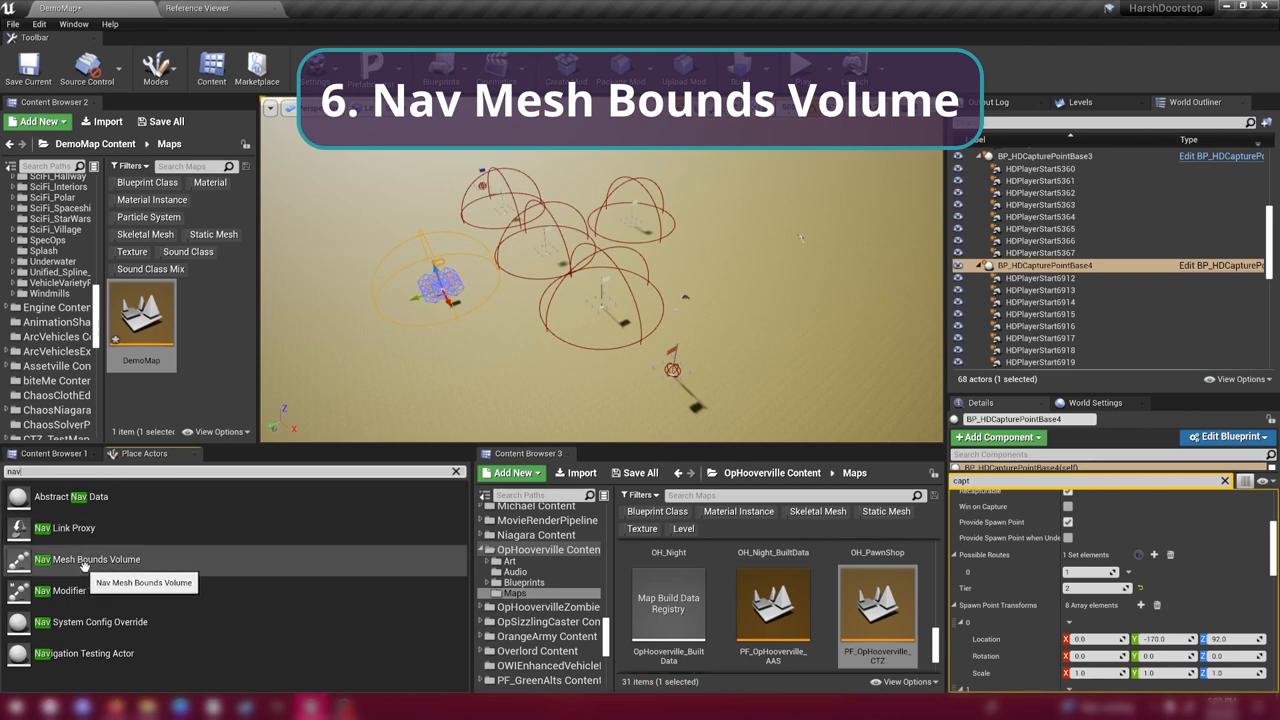
left_click(88, 560)
left_click_drag(88, 560, 540, 280)
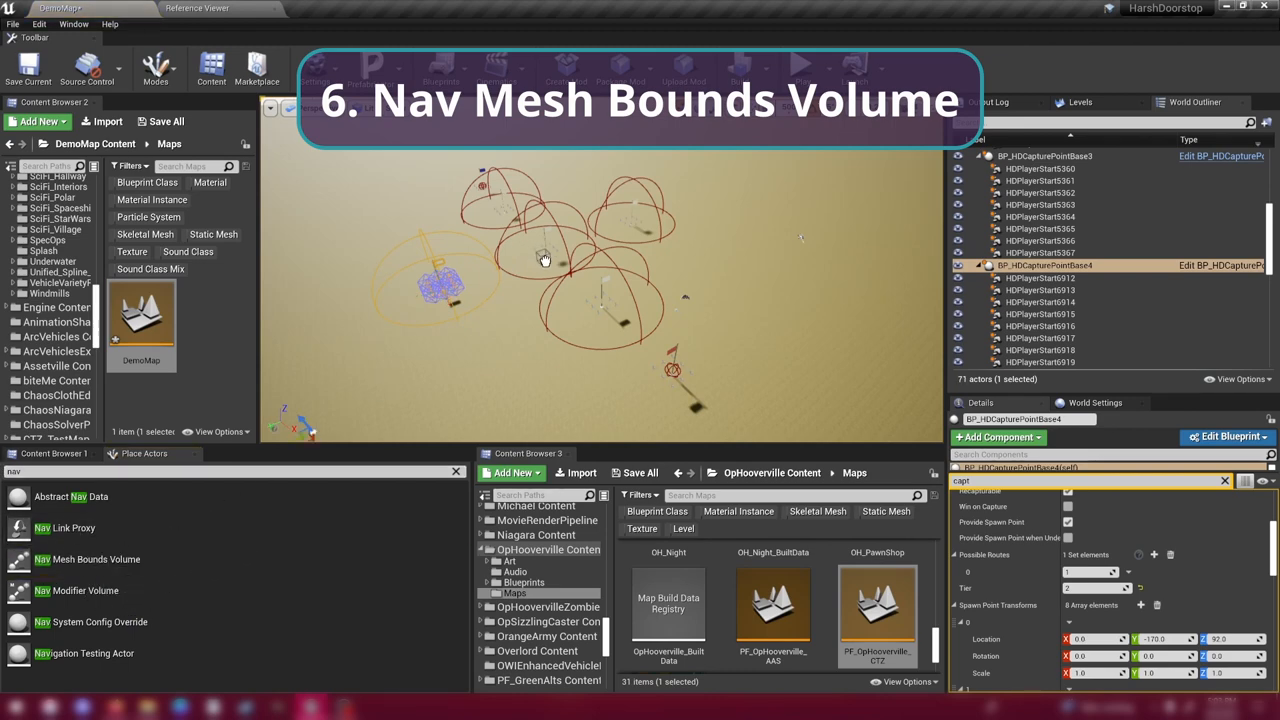
Scale and reposition the Nav Mesh Bounds Volume so it encloses all capture-point domes.
right_click_drag(535, 288, 600, 300)
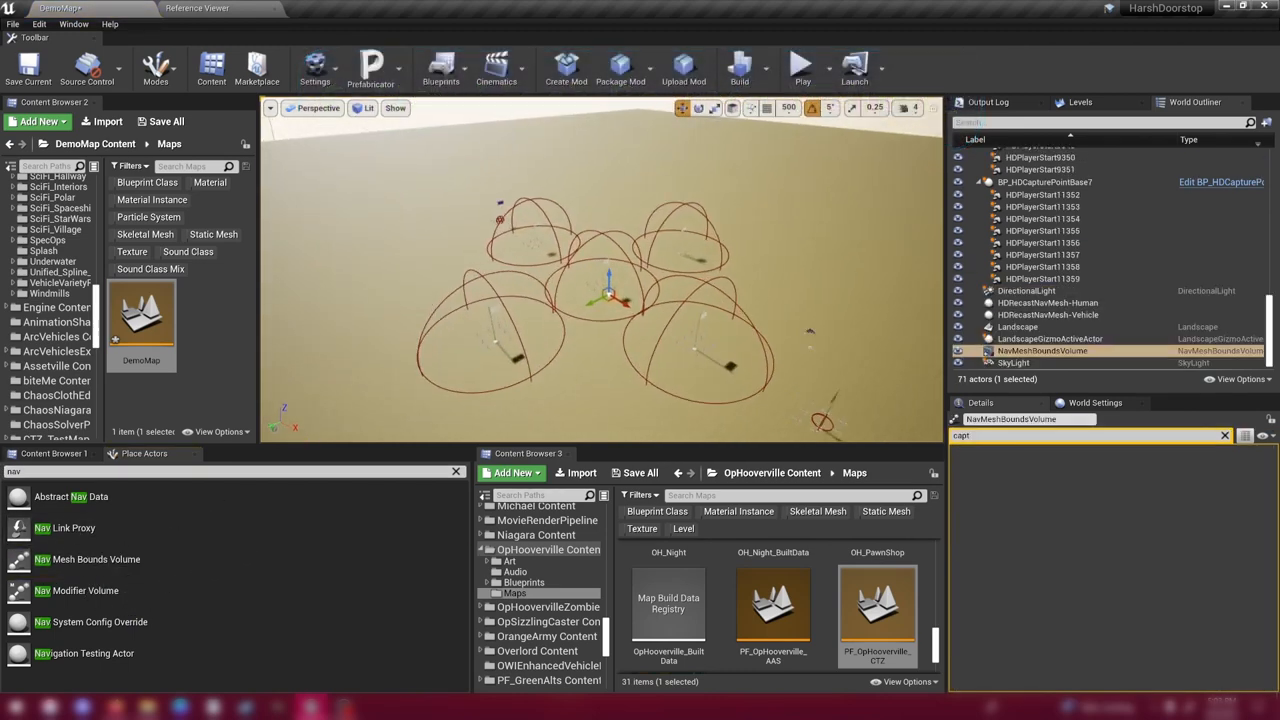
right_click_drag(620, 300, 573, 284)
key("space")
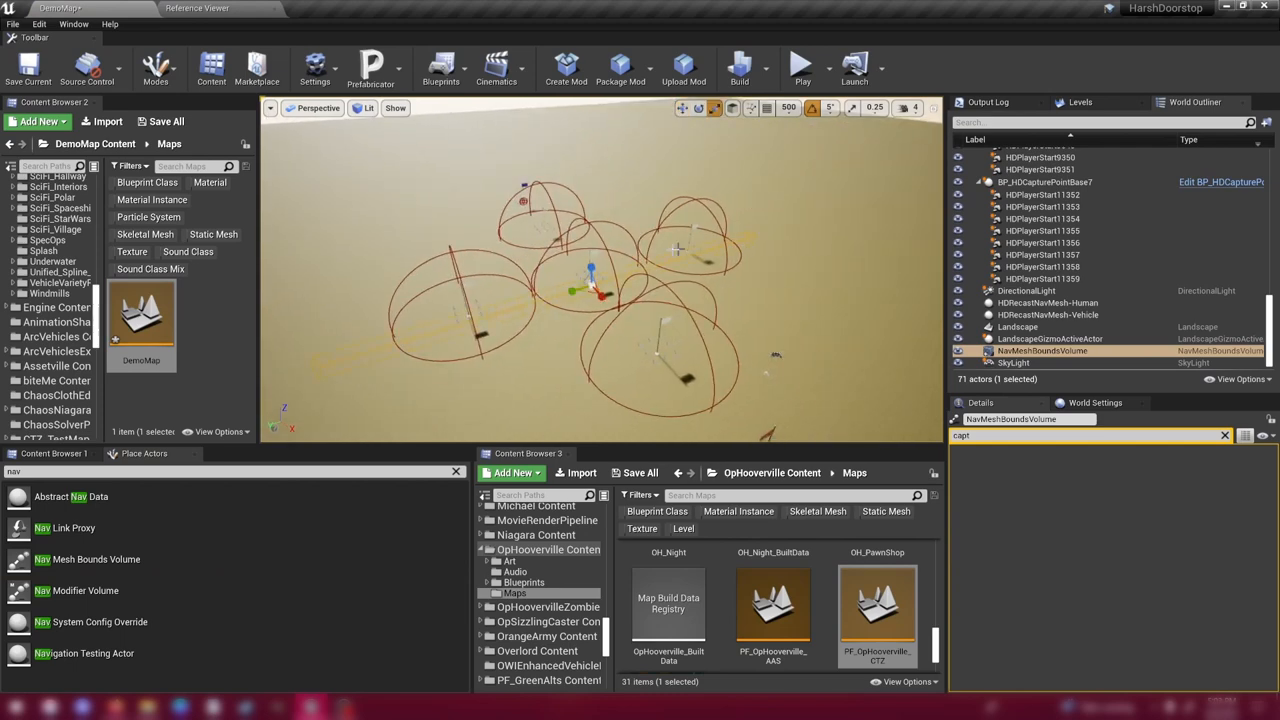
right_click_drag(650, 252, 600, 240)
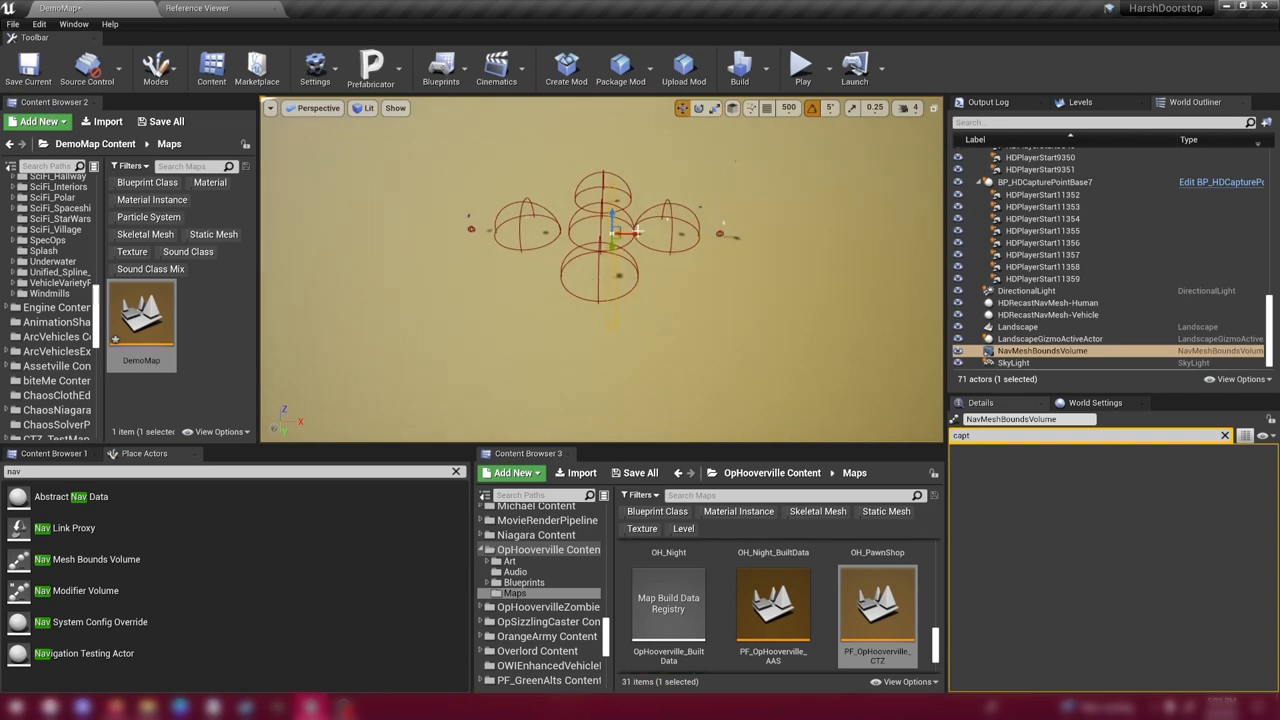
right_click_drag(620, 238, 553, 237)
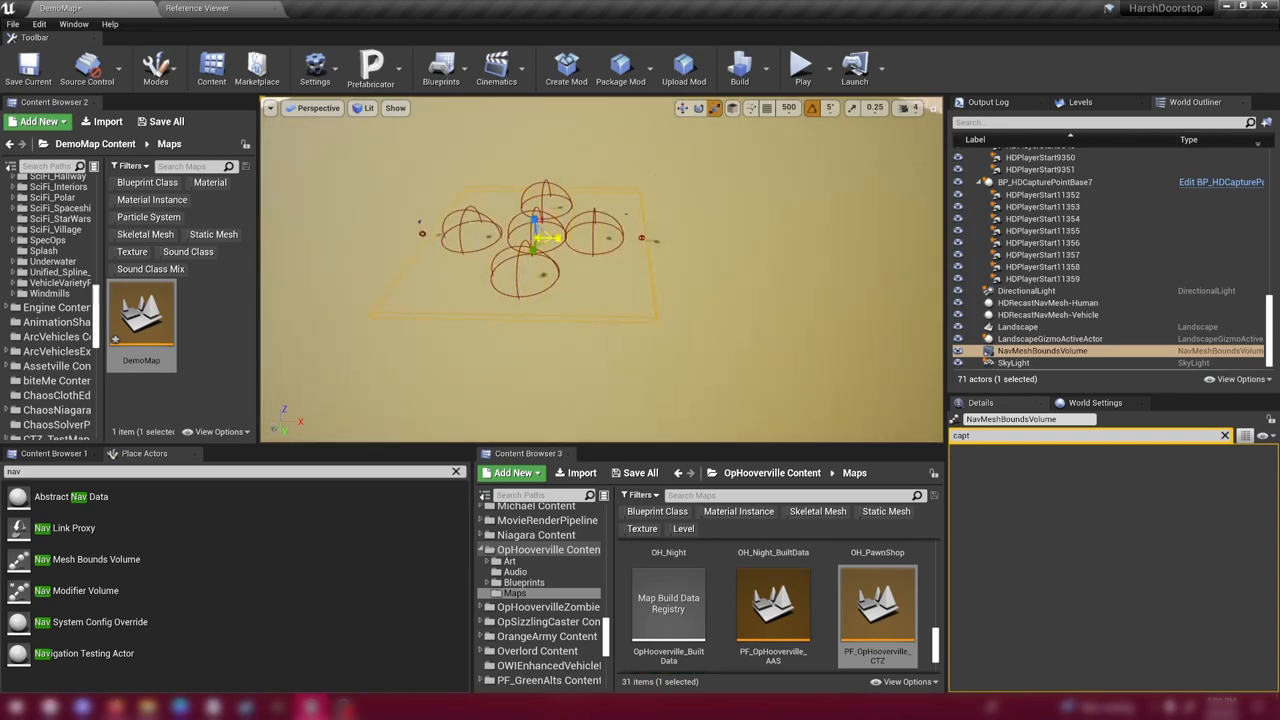
right_click_drag(626, 209, 573, 192)
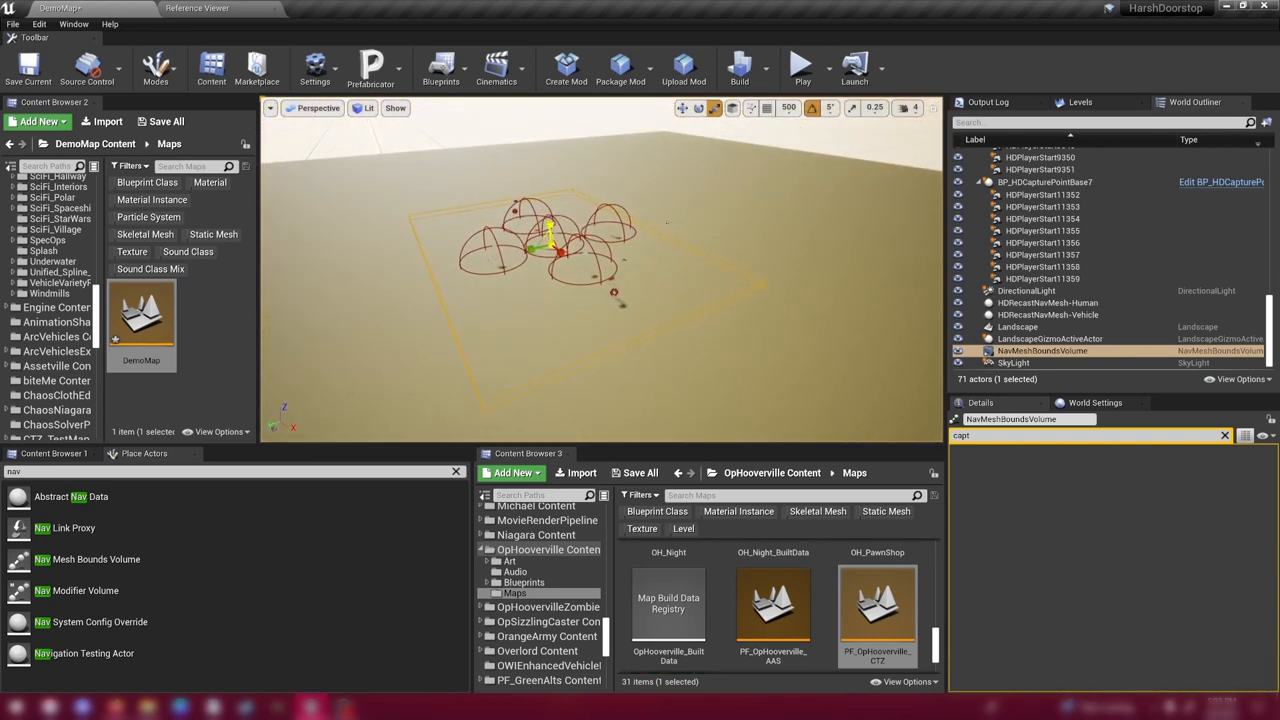
right_click_drag(583, 328, 645, 258)
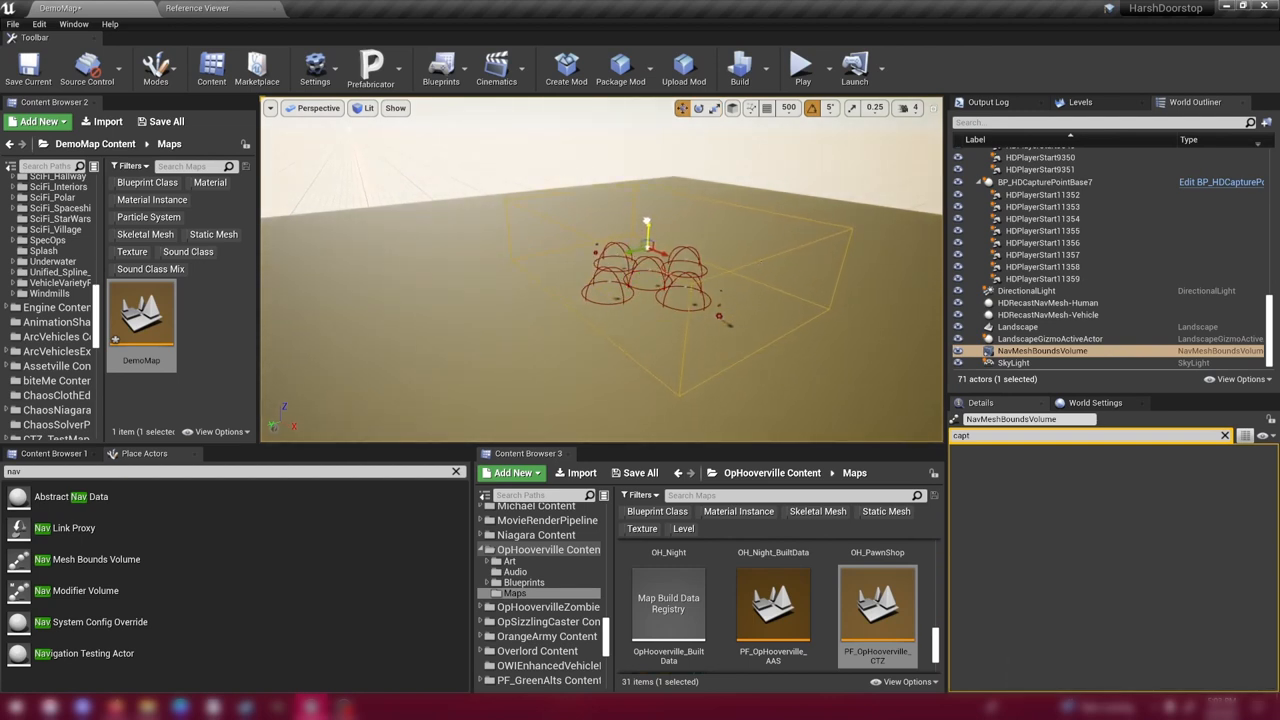
left_click_drag(650, 240, 636, 262)
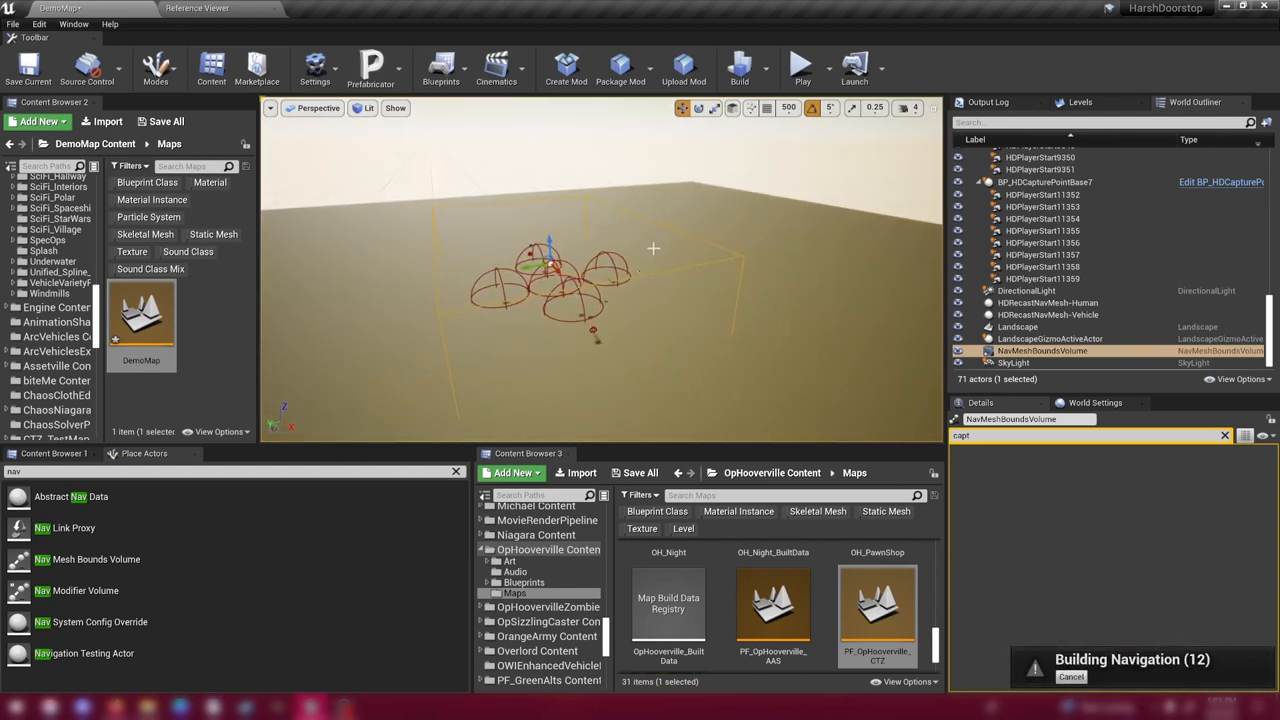
mouse_move(636, 262)
right_mouse_down()
mouse_move(565, 280)
mouse_move(596, 235)
mouse_move(565, 258)
right_mouse_up()
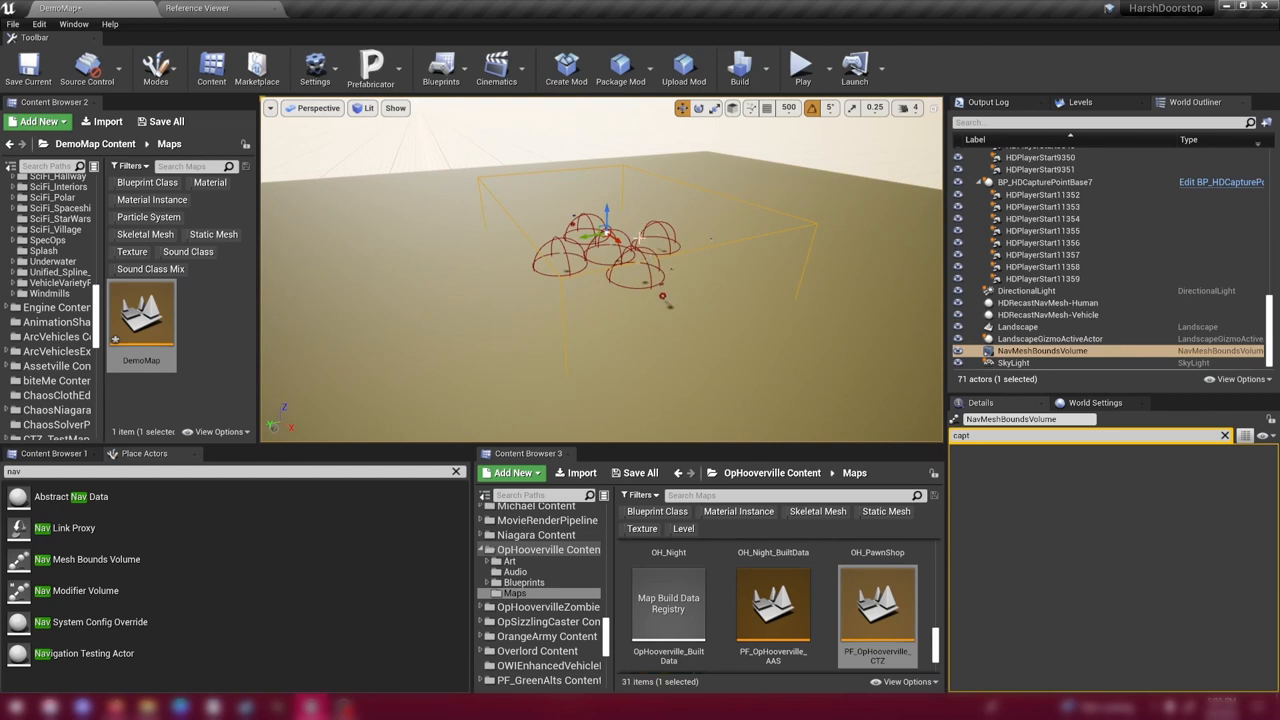
scroll(640, 238, "up", 3)
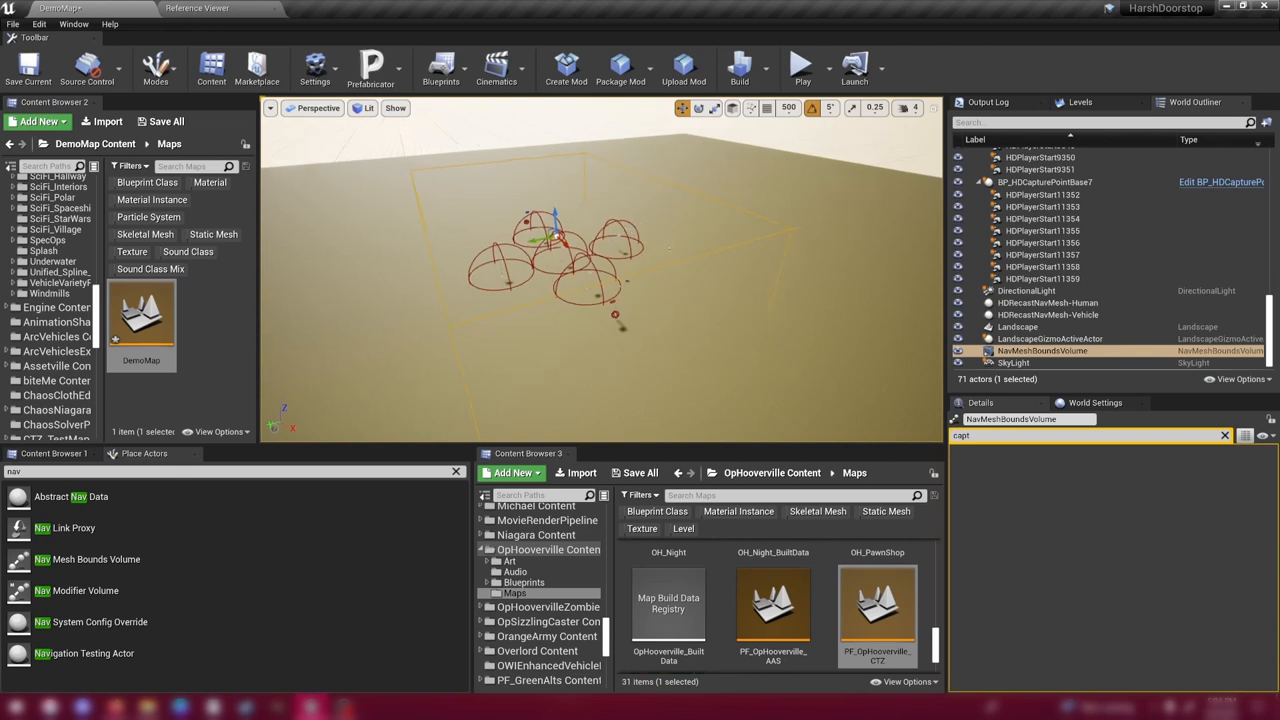
scroll(632, 252, "down", 3)
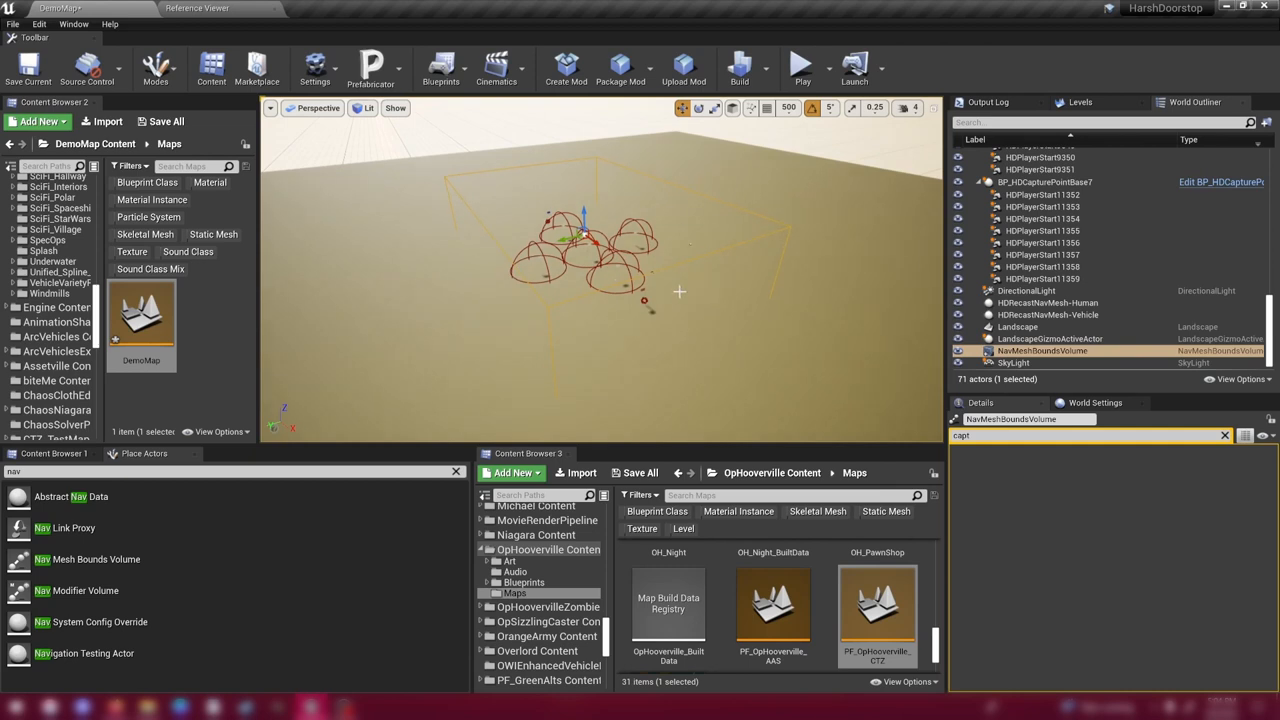
right_click_drag(650, 310, 764, 321)
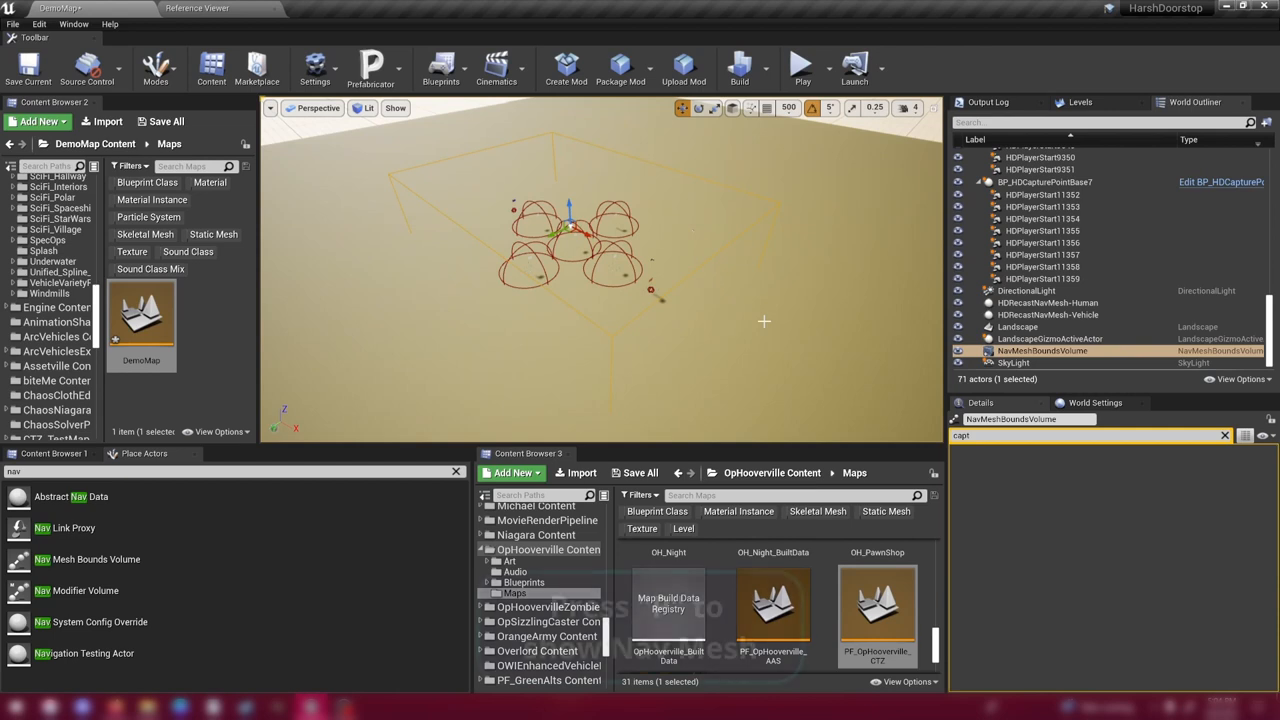
Toggle the nav mesh display with P and fly in toward the capture domes.
key("p")
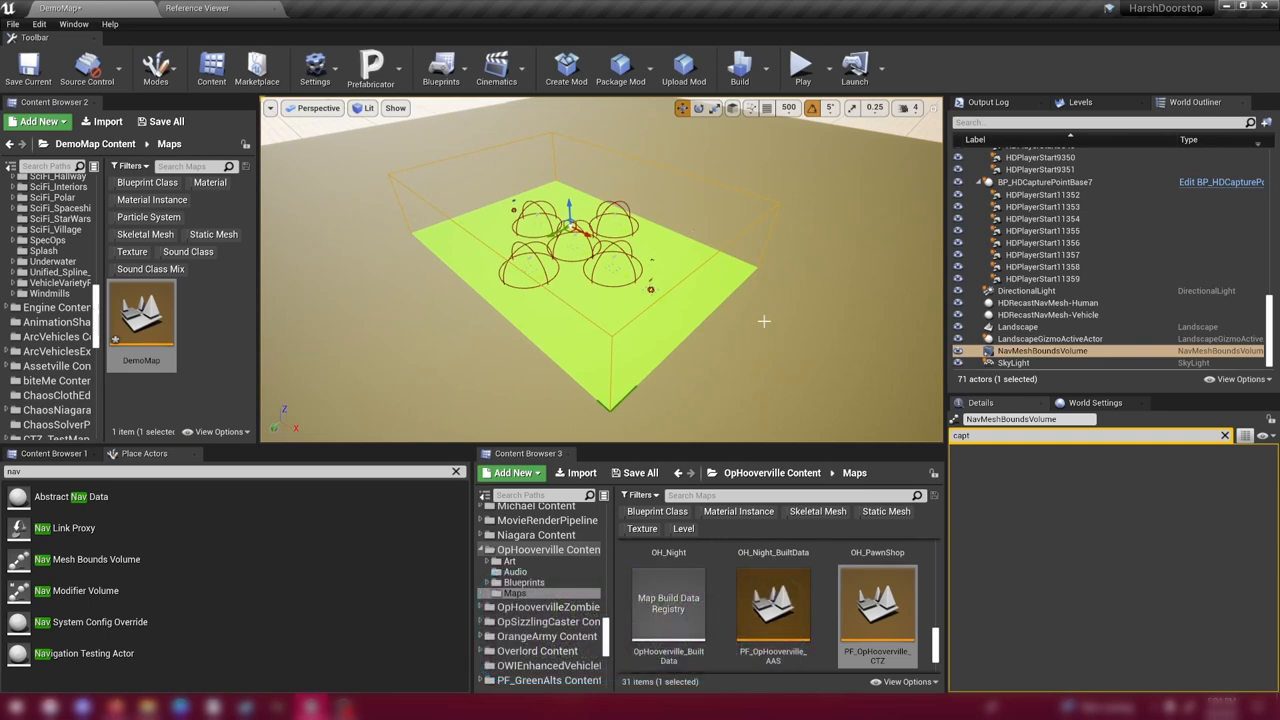
right_click_drag(740, 320, 700, 300)
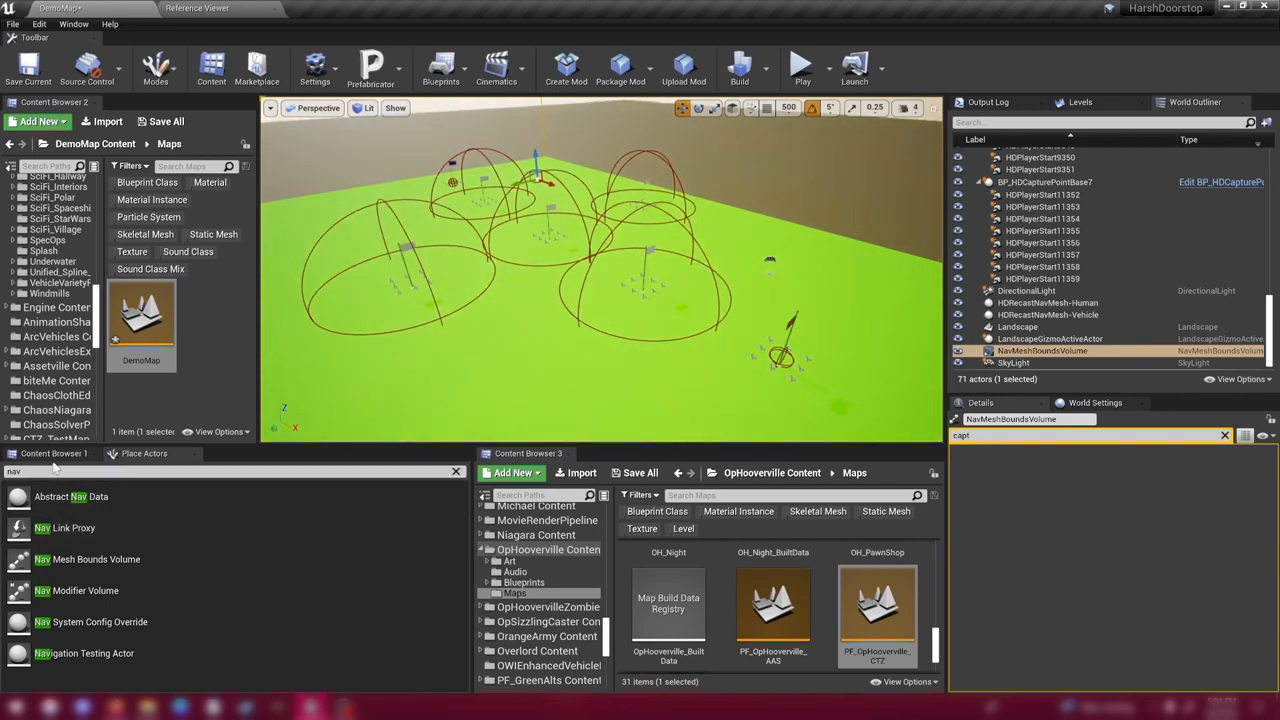
Place SM_VietnamHut_06_M_V2 from MergedBuildings beside the capture points and inspect the rebuilt nav mesh under it.
left_click(54, 453)
mouse_move(404, 612)
left_mouse_down()
mouse_move(453, 572)
mouse_move(500, 330)
left_mouse_up()
scroll(624, 323, "up", 1)
scroll(624, 323, "up", 3)
scroll(622, 280, "up", 2)
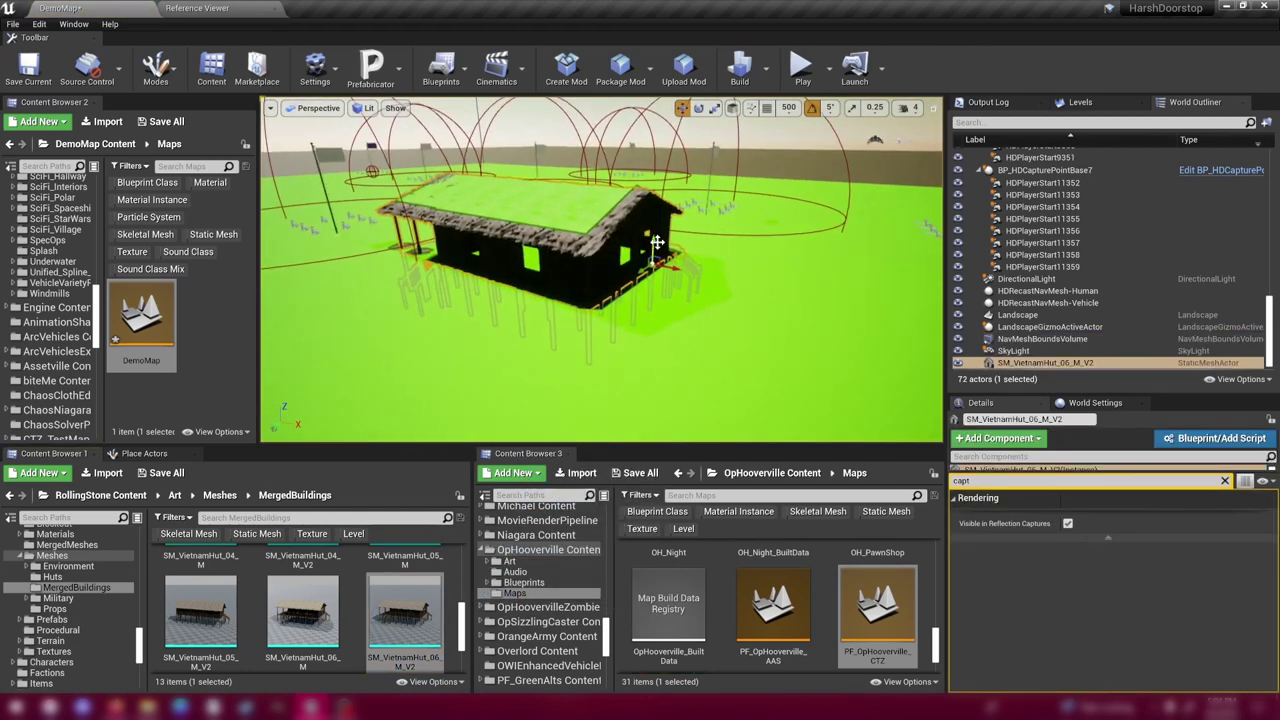
scroll(655, 242, "up", 3)
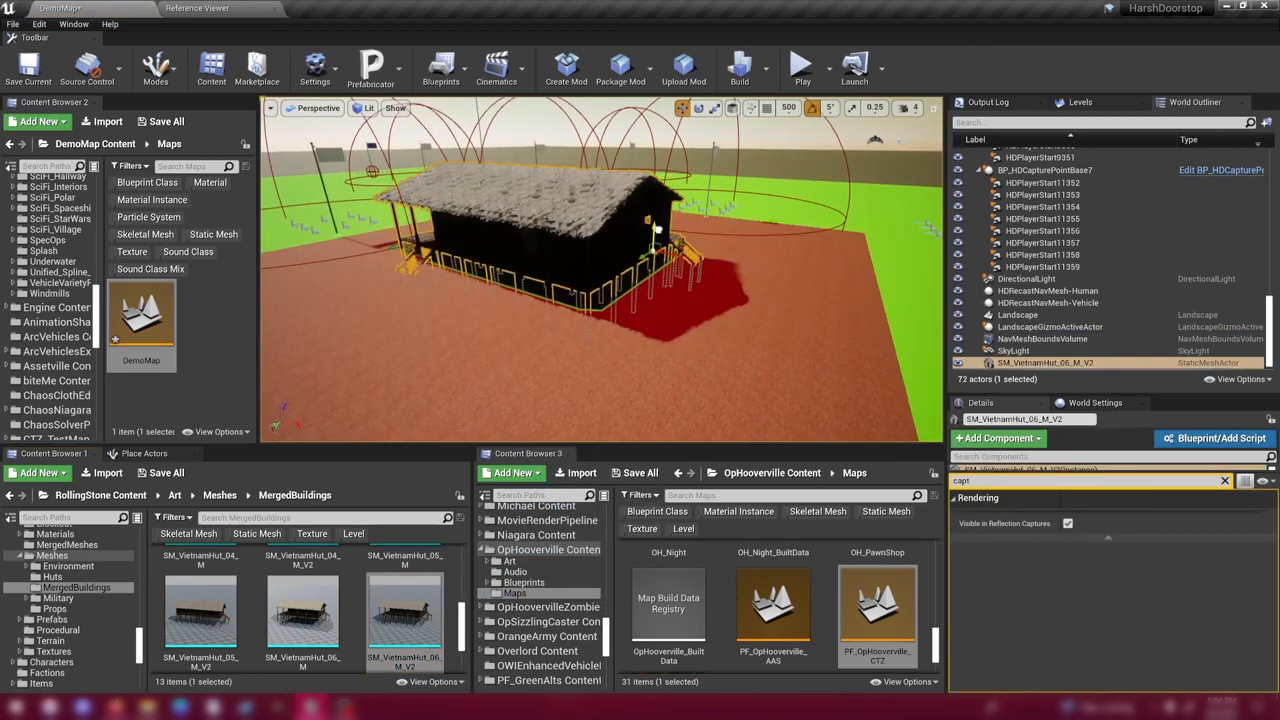
scroll(655, 242, "up", 4)
mouse_move(600, 270)
right_mouse_down()
mouse_move(620, 260)
mouse_move(560, 250)
mouse_move(640, 280)
mouse_move(560, 240)
mouse_move(640, 300)
mouse_move(560, 250)
mouse_move(640, 280)
mouse_move(628, 265)
mouse_move(600, 250)
mouse_move(620, 300)
mouse_move(610, 240)
mouse_move(620, 250)
mouse_move(590, 280)
mouse_move(620, 260)
mouse_move(663, 290)
right_mouse_up()
scroll(600, 270, "down", 5)
scroll(600, 270, "up", 4)
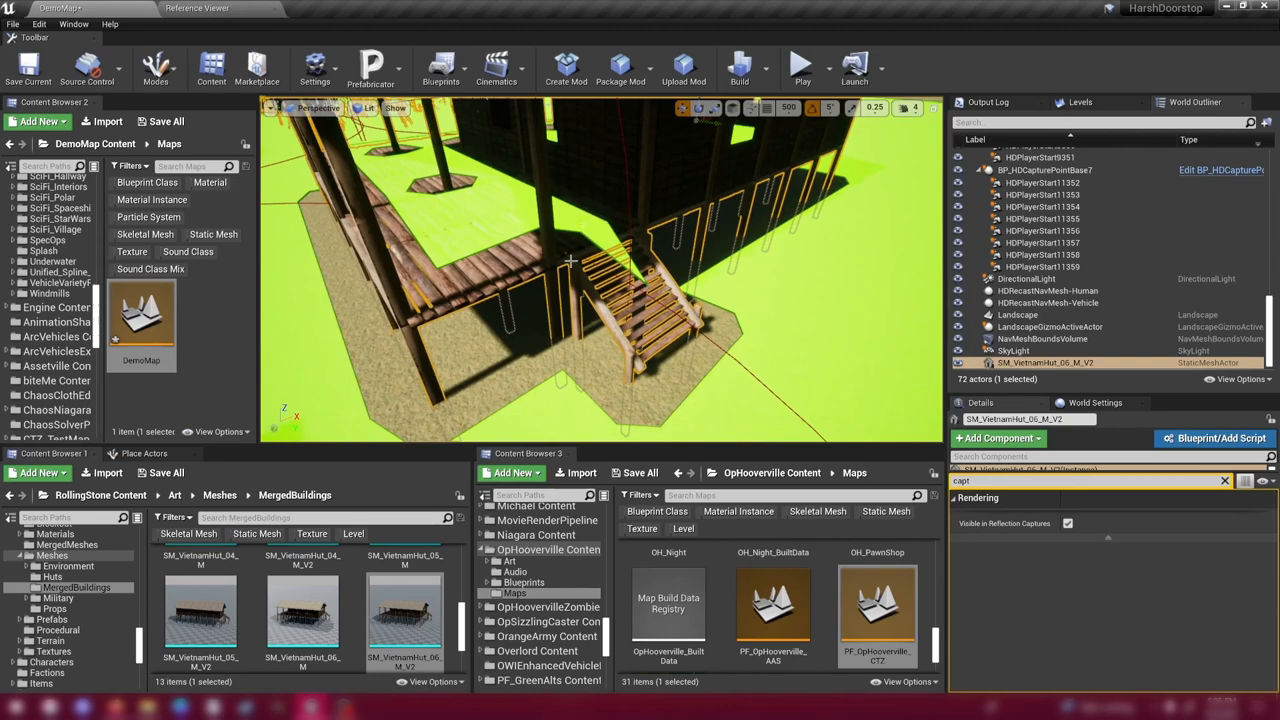
mouse_move(587, 253)
right_mouse_down()
mouse_move(610, 250)
mouse_move(553, 103)
mouse_move(620, 270)
mouse_move(630, 260)
mouse_move(600, 250)
mouse_move(600, 270)
mouse_move(620, 260)
mouse_move(587, 255)
mouse_move(659, 264)
right_mouse_up()
mouse_move(735, 303)
right_mouse_down()
mouse_move(660, 290)
mouse_move(620, 310)
right_mouse_up()
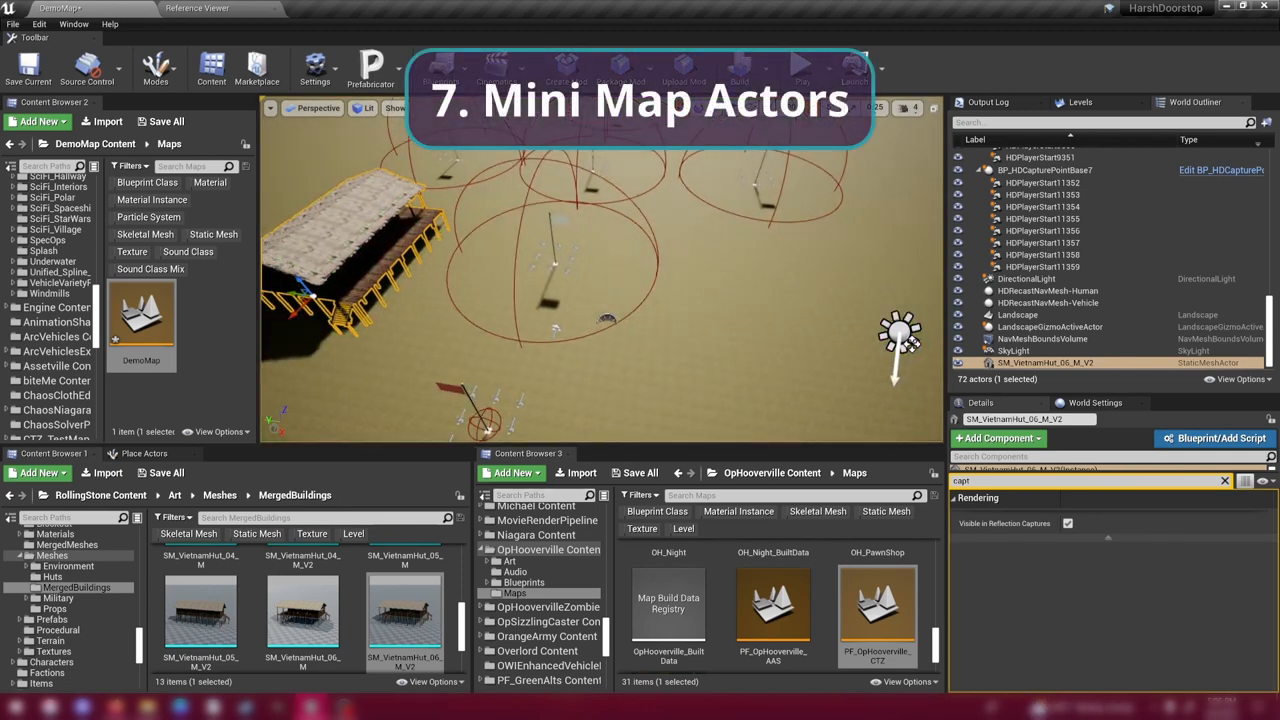
Place an Empty Actor at a landscape corner and rename it Minimap1.
left_click(143, 453)
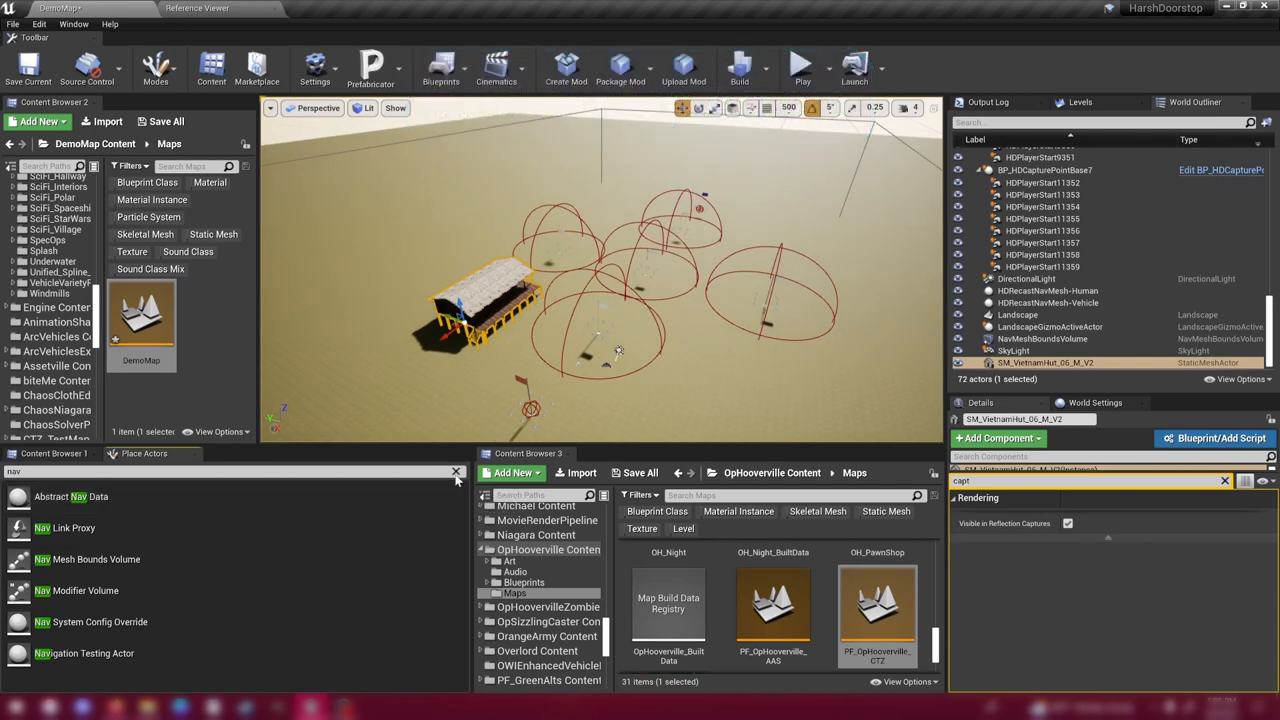
left_click(456, 471)
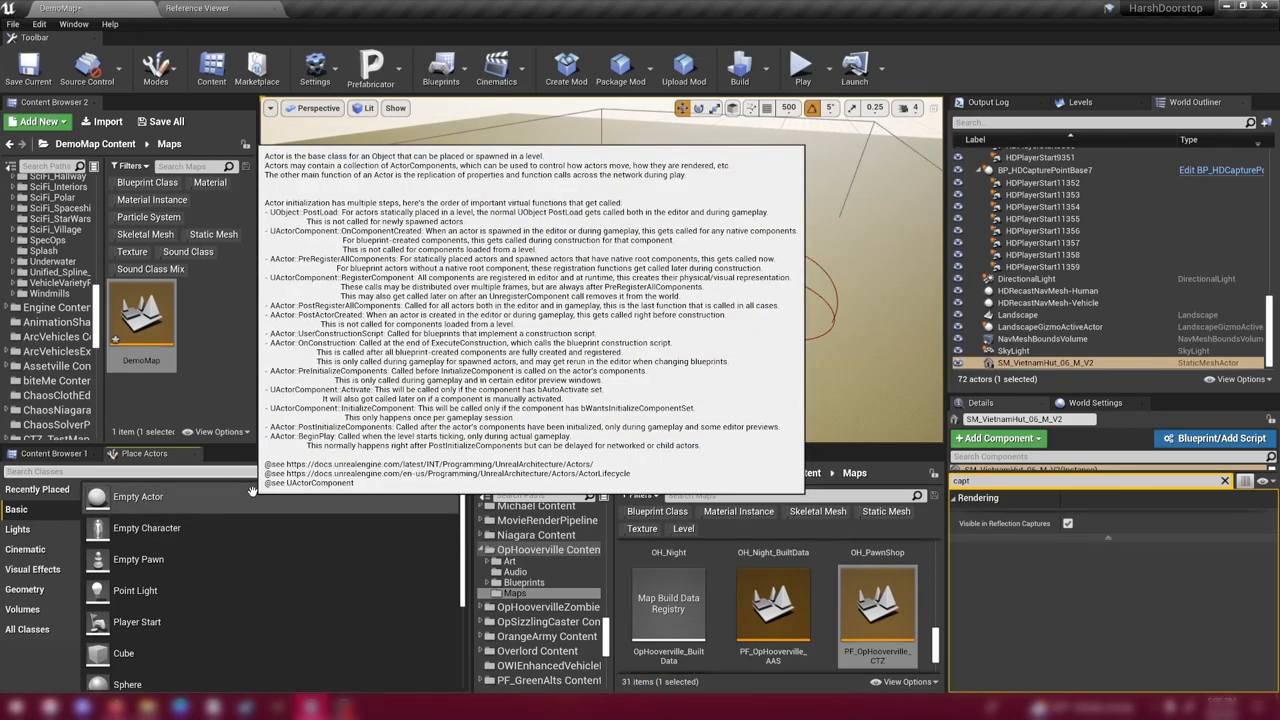
mouse_move(620, 350)
right_mouse_down()
mouse_move(705, 372)
mouse_move(520, 260)
mouse_move(470, 300)
right_mouse_up()
mouse_move(138, 496)
left_mouse_down()
mouse_move(422, 273)
mouse_move(430, 280)
left_mouse_up()
right_click_drag(600, 300, 500, 250)
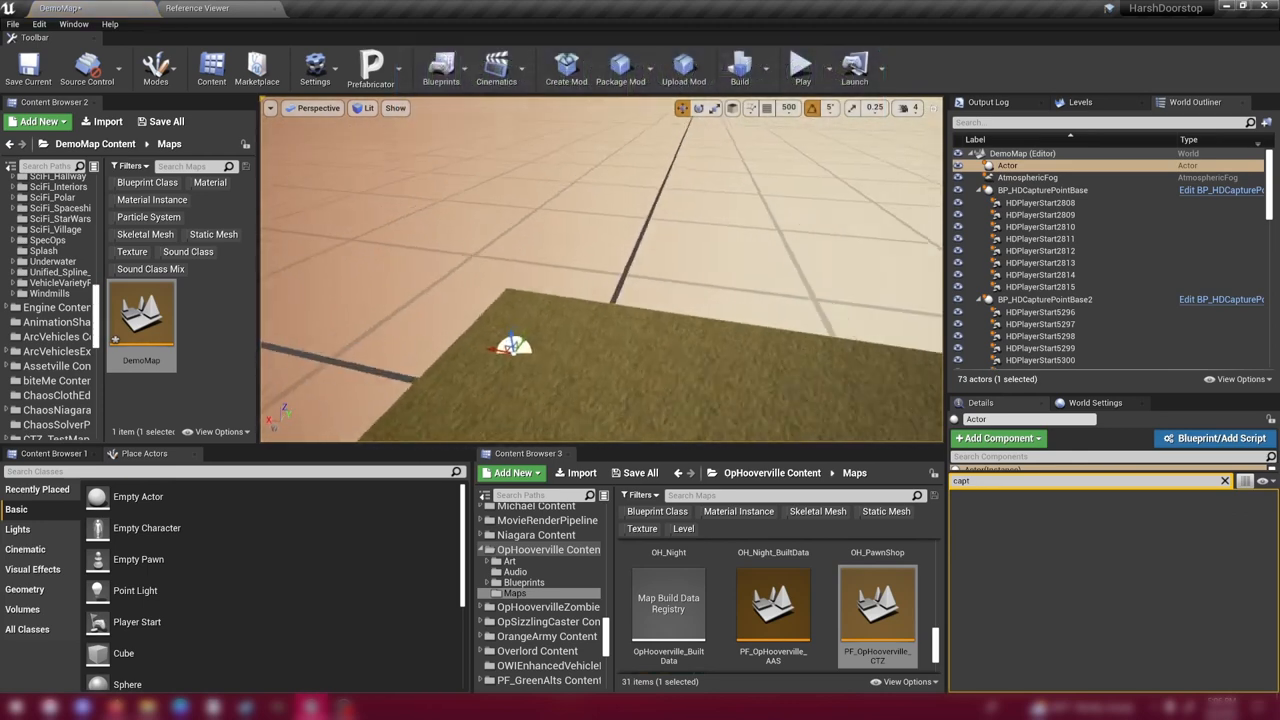
right_click_drag(600, 300, 560, 280)
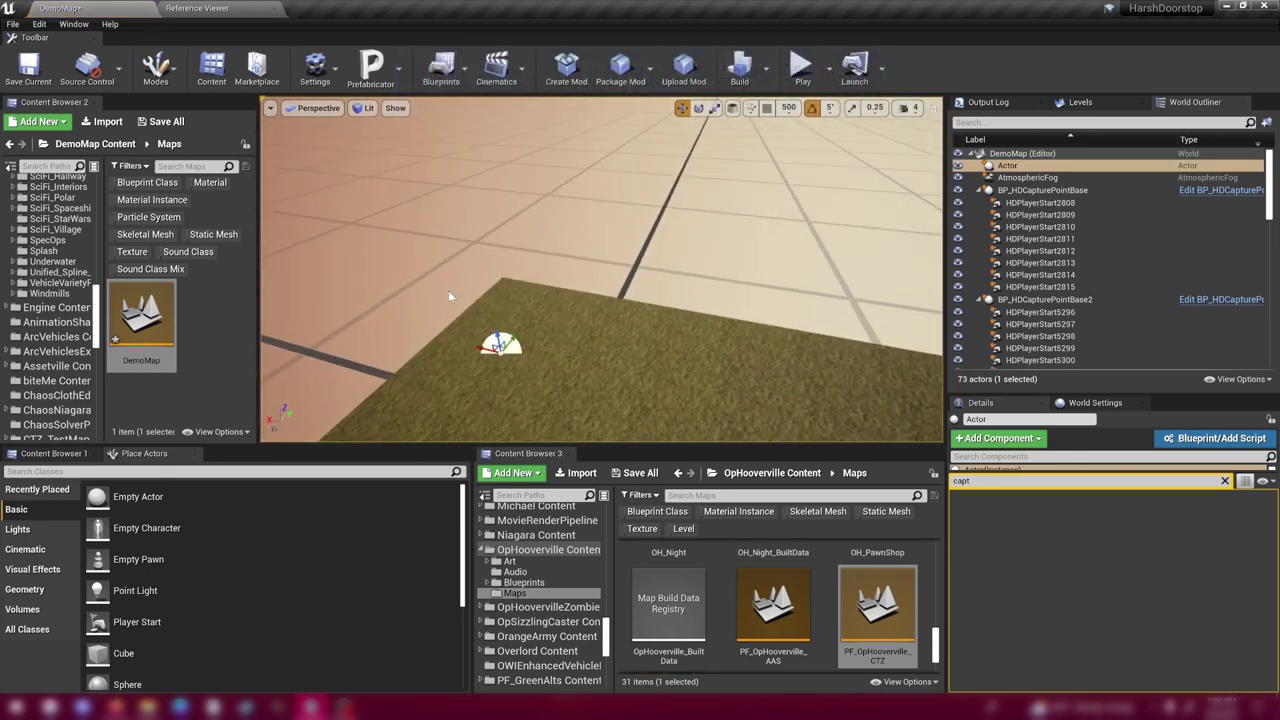
left_click(1018, 166)
key("F2")
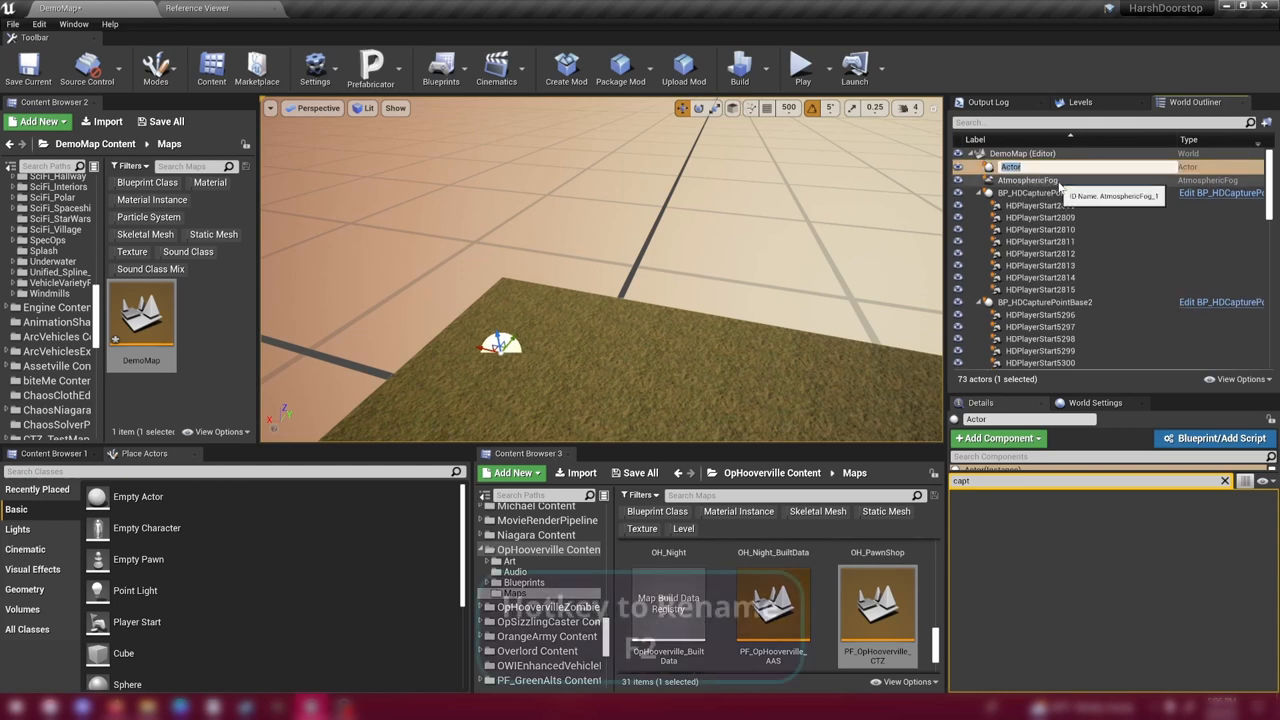
type("Minimap1")
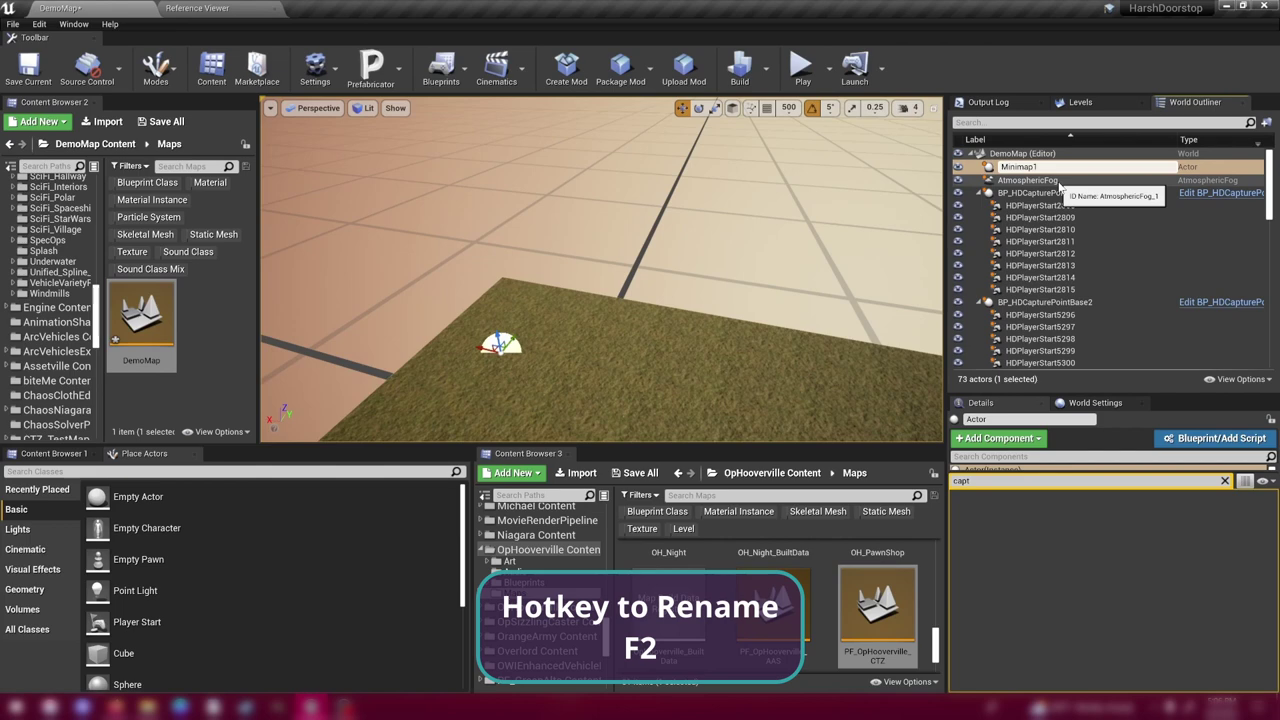
key("Return")
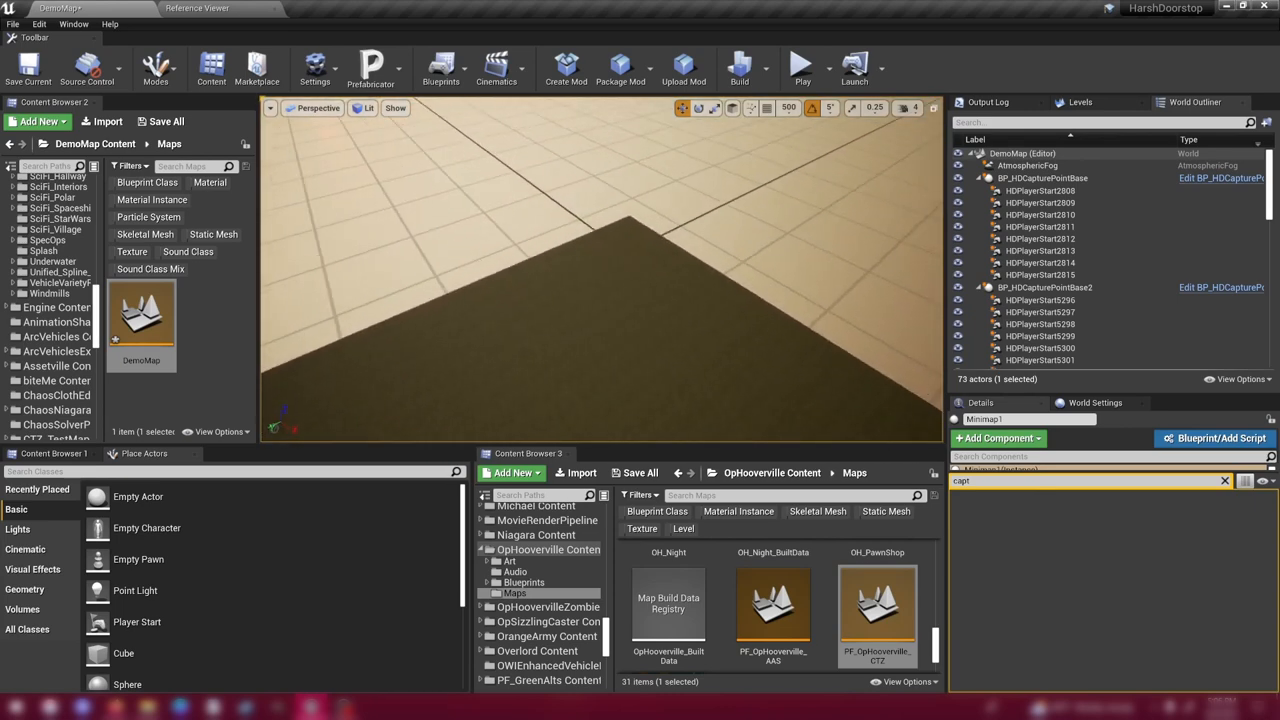
Place a second Empty Actor at another landscape corner and rename it Minimap2.
left_click_drag(138, 496, 637, 235)
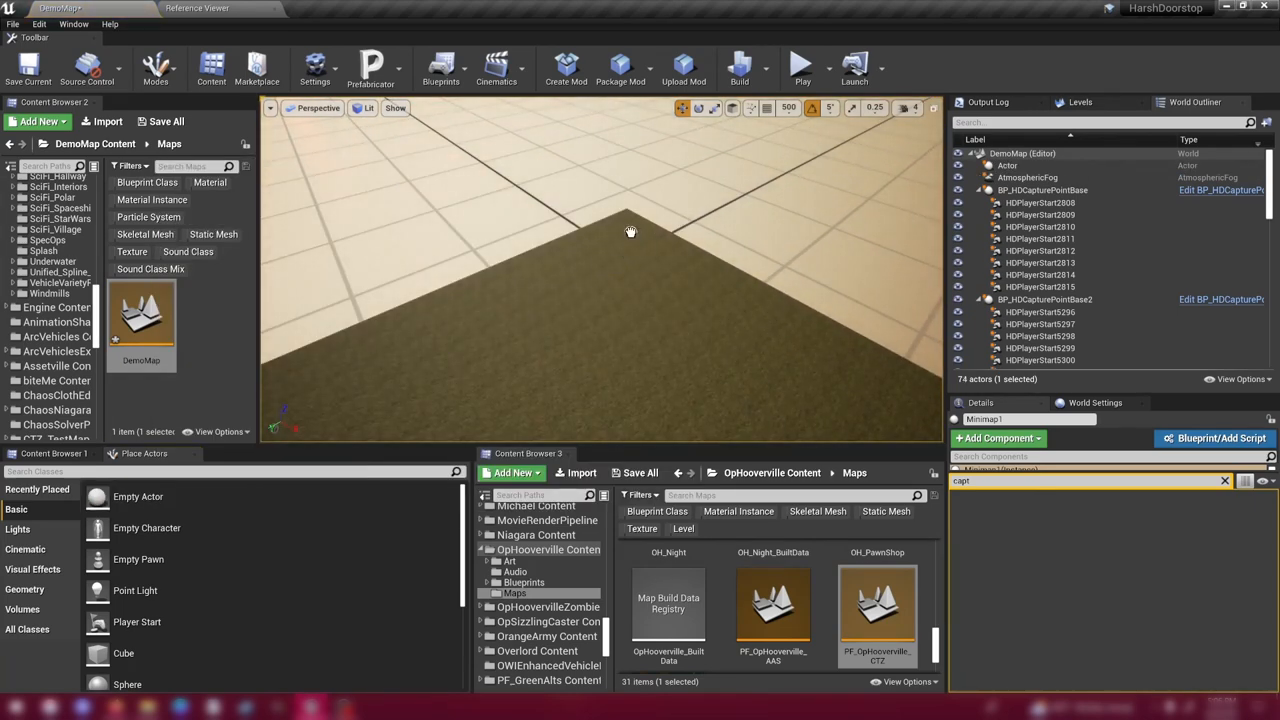
left_click(1010, 165)
key("F2")
type("Minimap2")
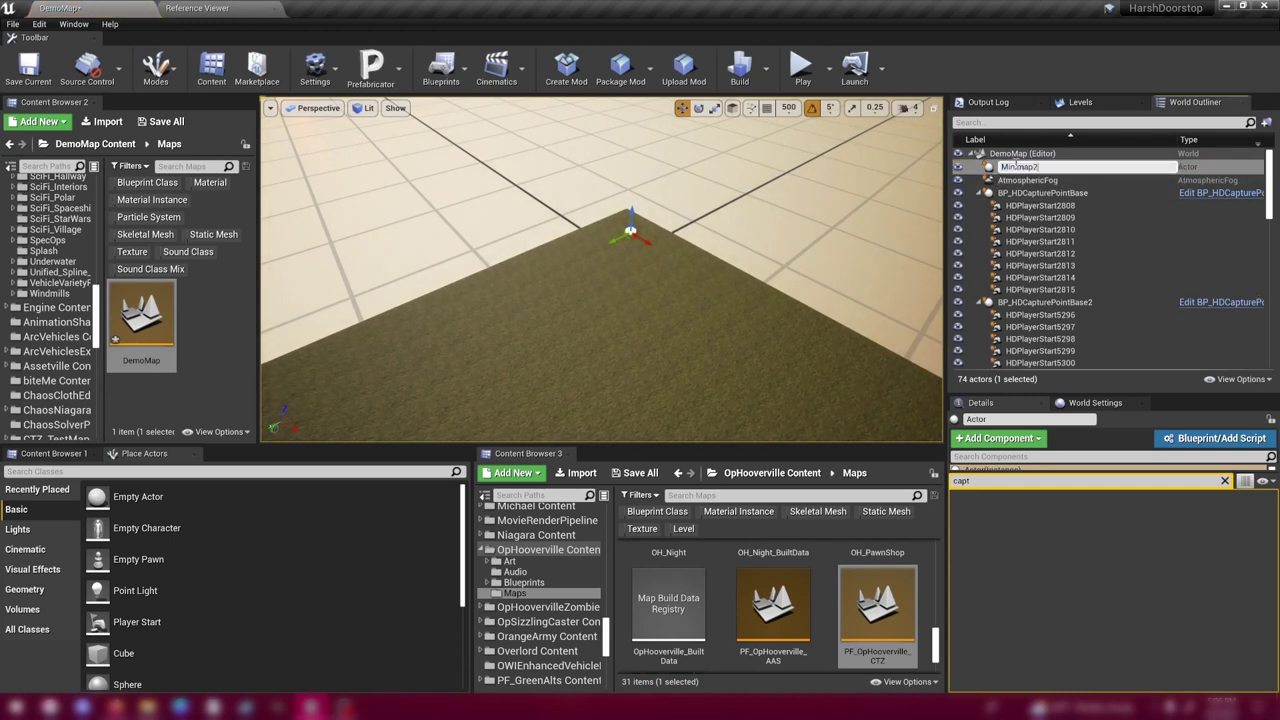
key("Return")
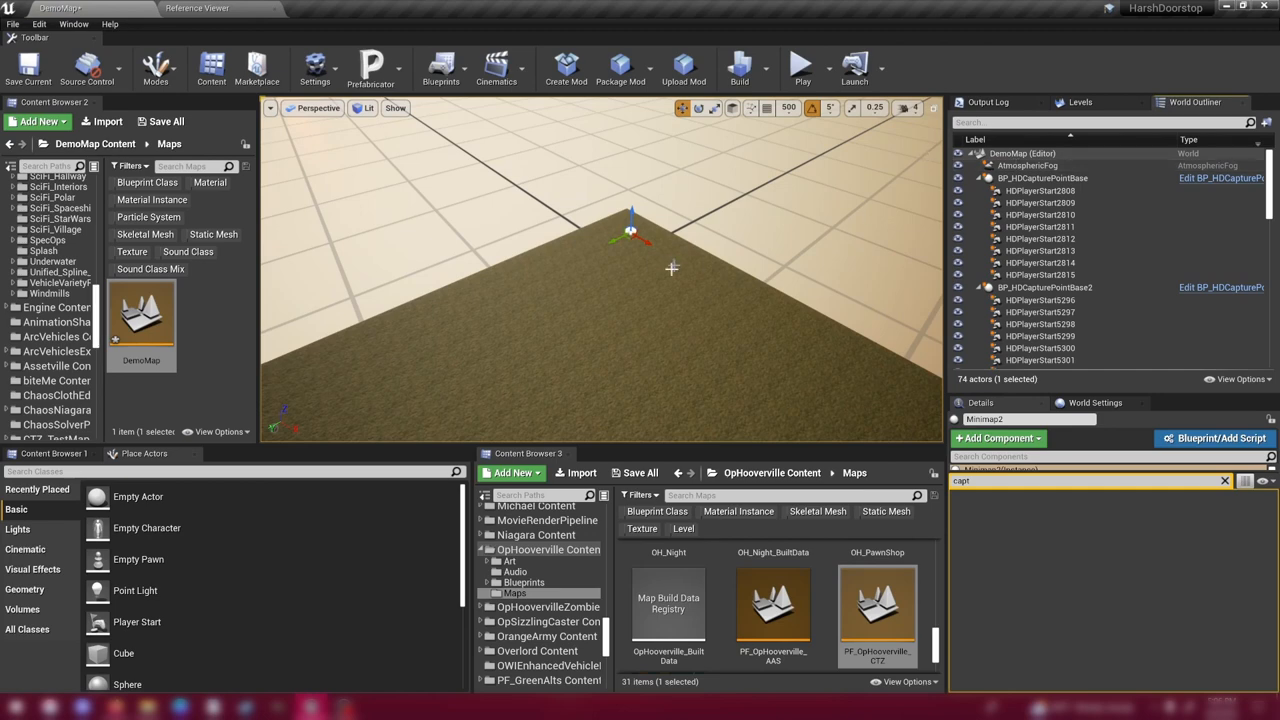
mouse_move(664, 279)
right_mouse_down()
mouse_move(600, 300)
mouse_move(545, 288)
right_mouse_up()
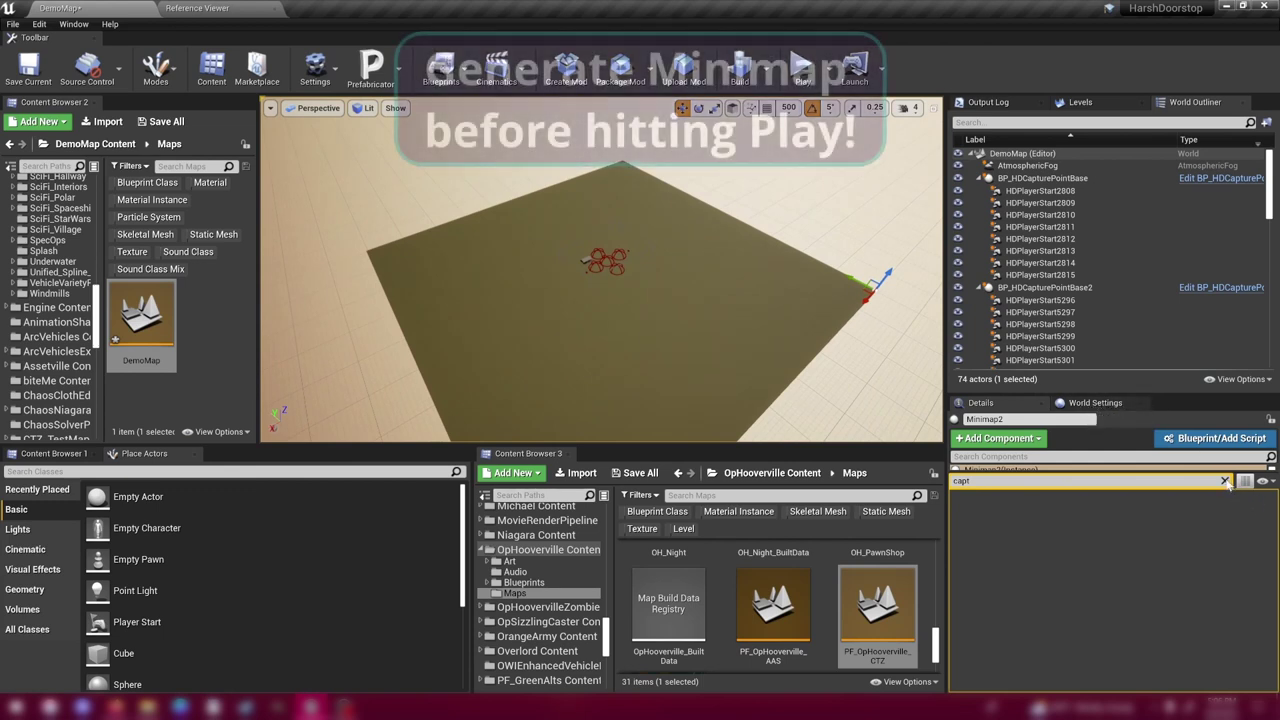
left_click(1225, 481)
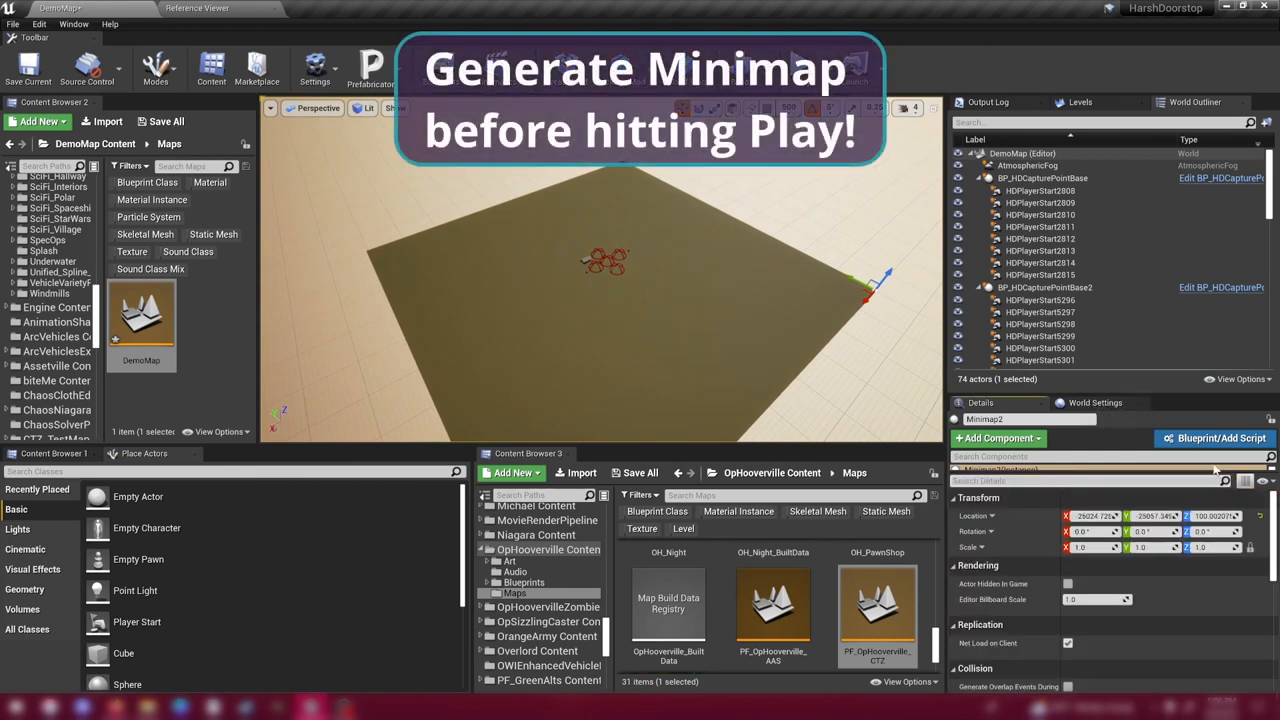
Save DemoMap and open World Settings from the Window menu to the Minimap section.
left_click(28, 70)
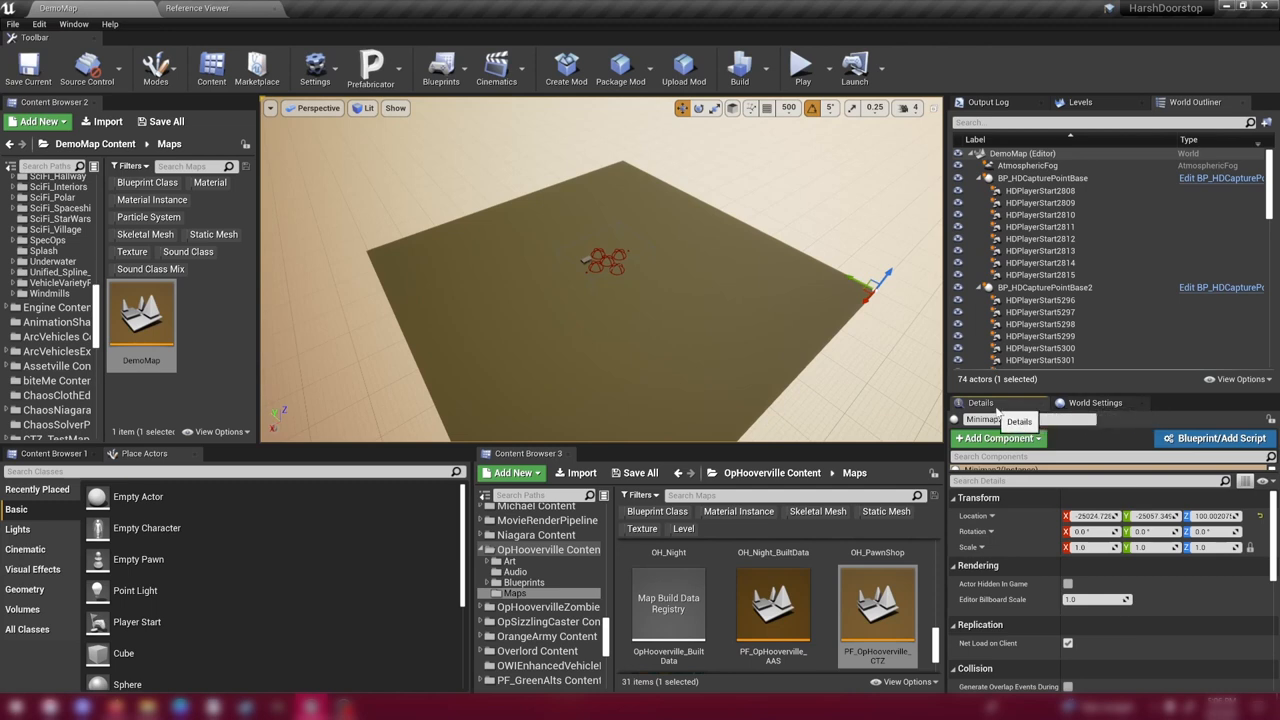
left_click(1095, 404)
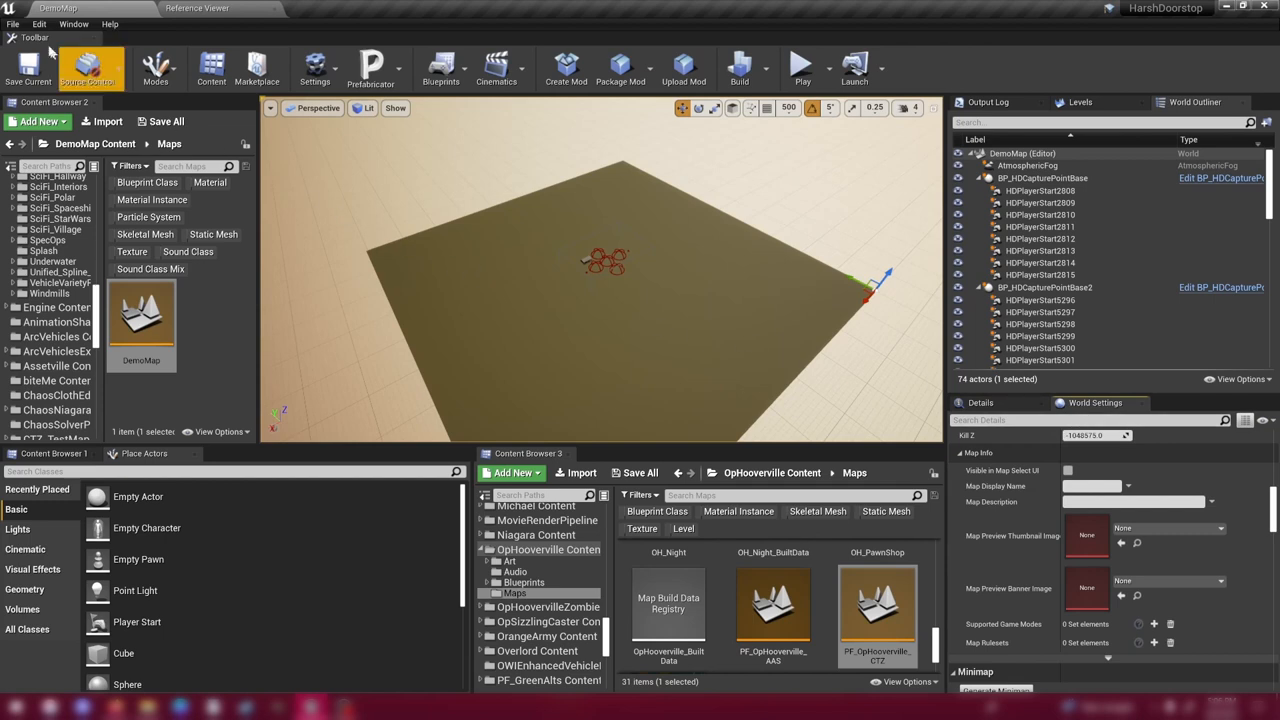
left_click(74, 24)
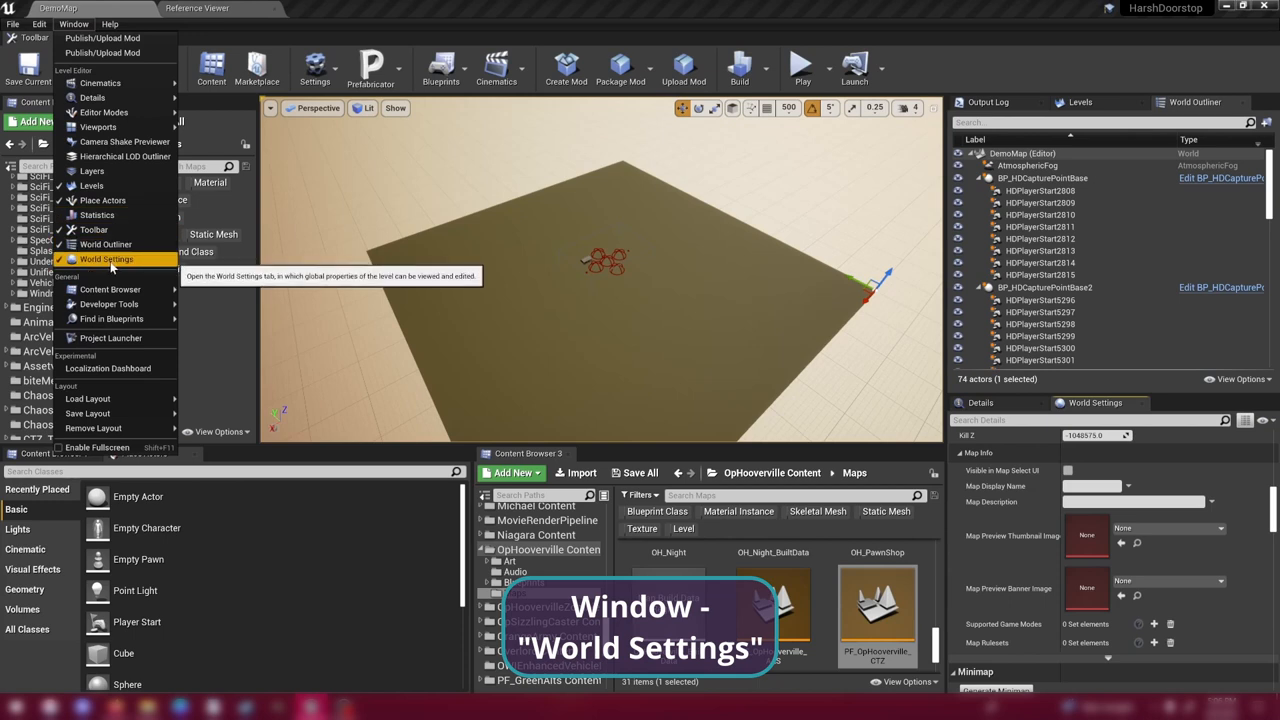
left_click(112, 260)
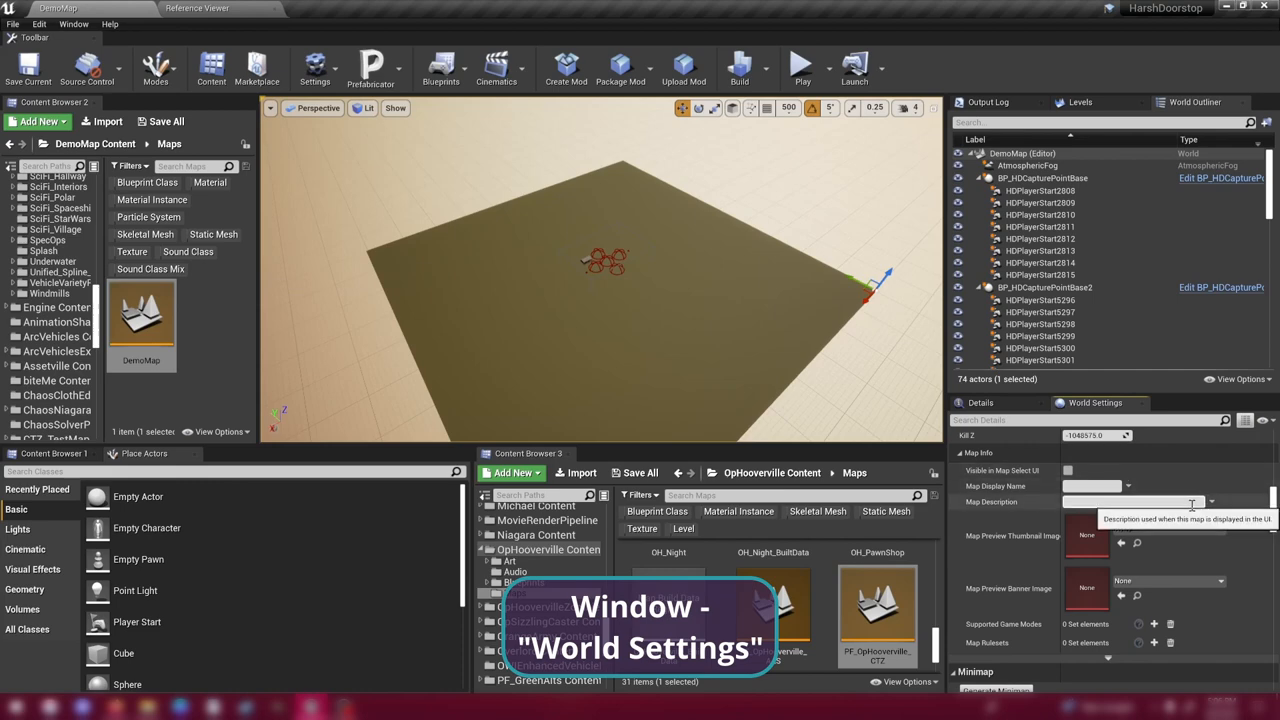
scroll(1184, 501, "down", 6)
scroll(1184, 501, "down", 6)
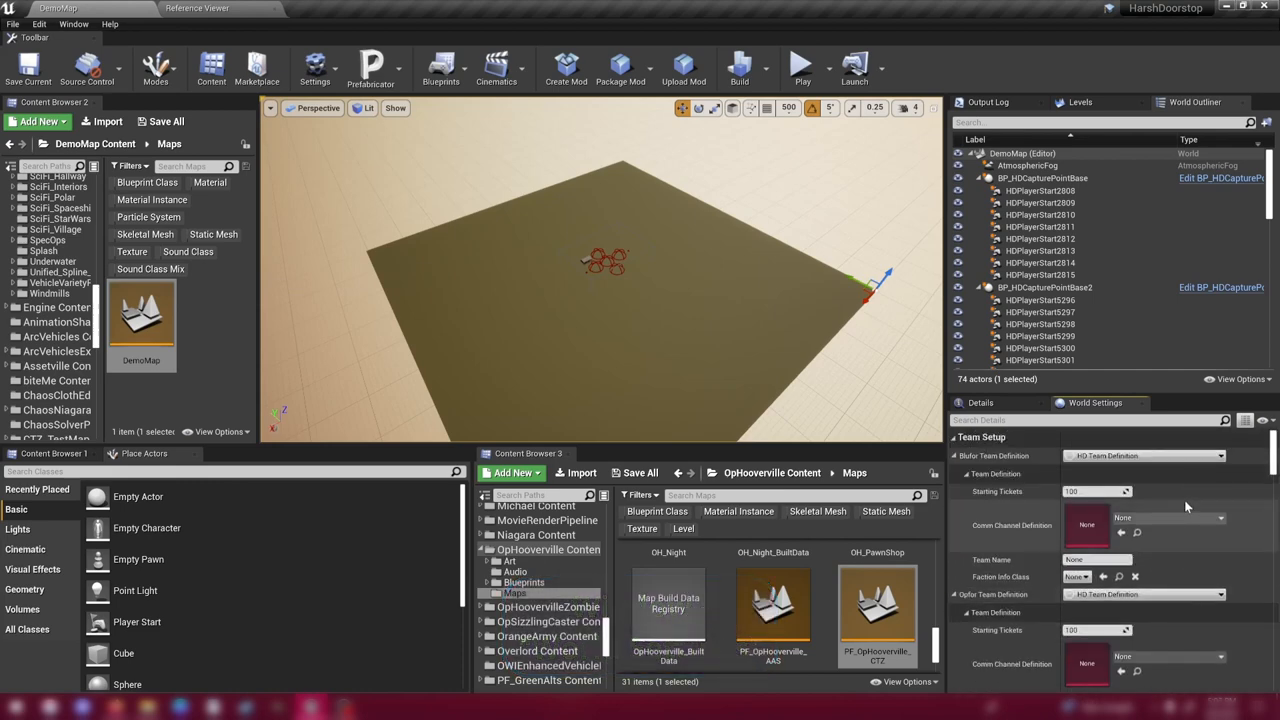
scroll(1184, 501, "up", 5)
scroll(1150, 510, "up", 5)
scroll(1129, 514, "up", 4)
scroll(1129, 514, "down", 5)
scroll(1125, 511, "down", 5)
scroll(1124, 513, "down", 3)
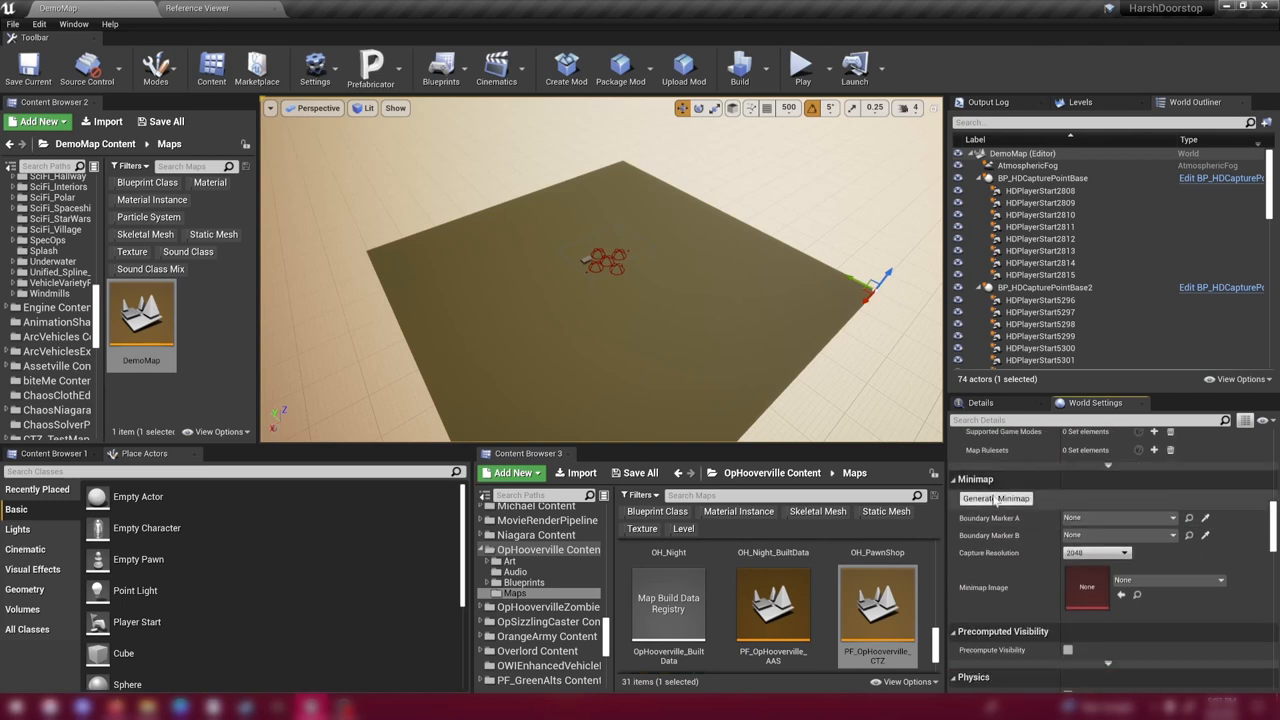
Set Minimap1 and Minimap2 as minimap boundary markers and generate T_DemoMap_Minimap.
left_click(1113, 519)
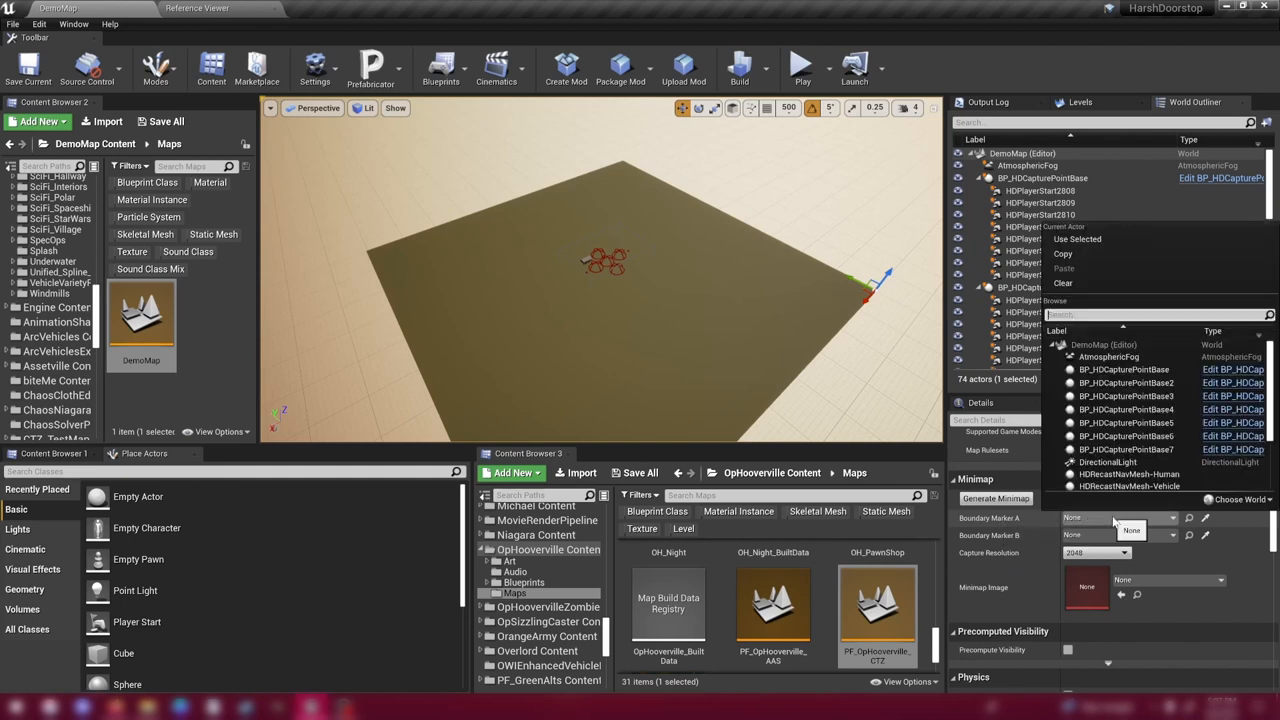
scroll(1148, 445, "down", 3)
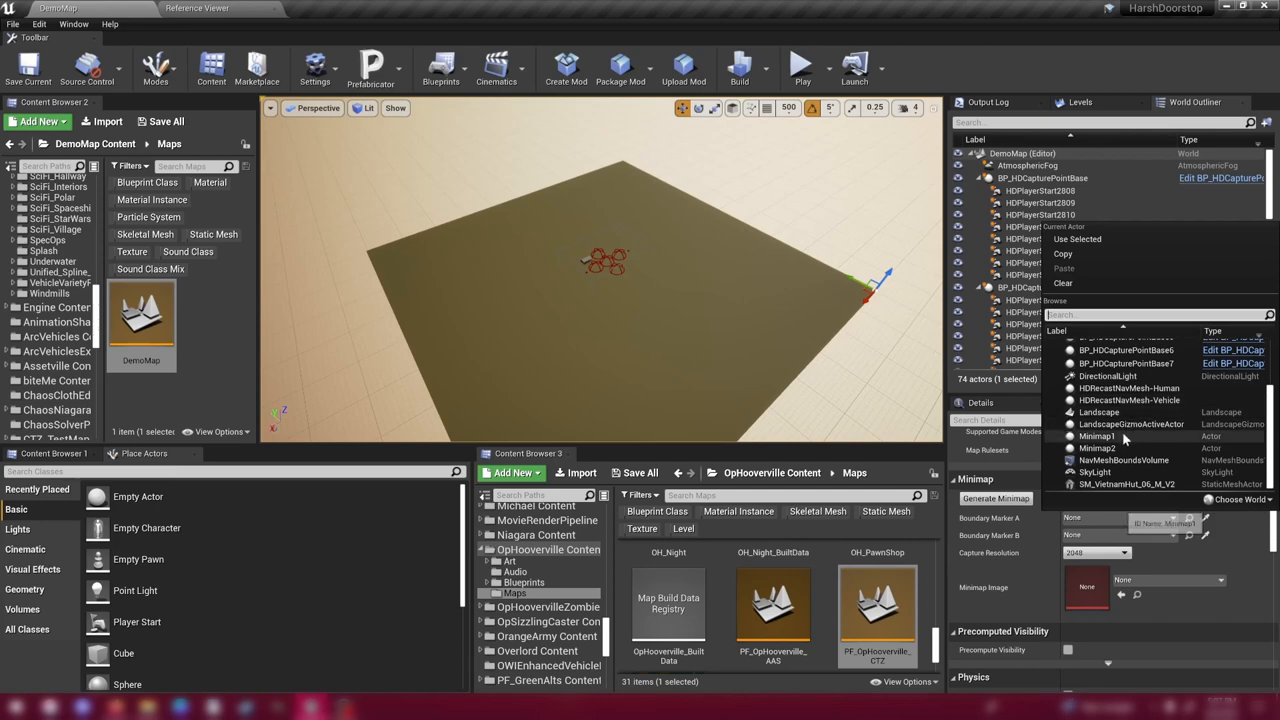
left_click(1122, 436)
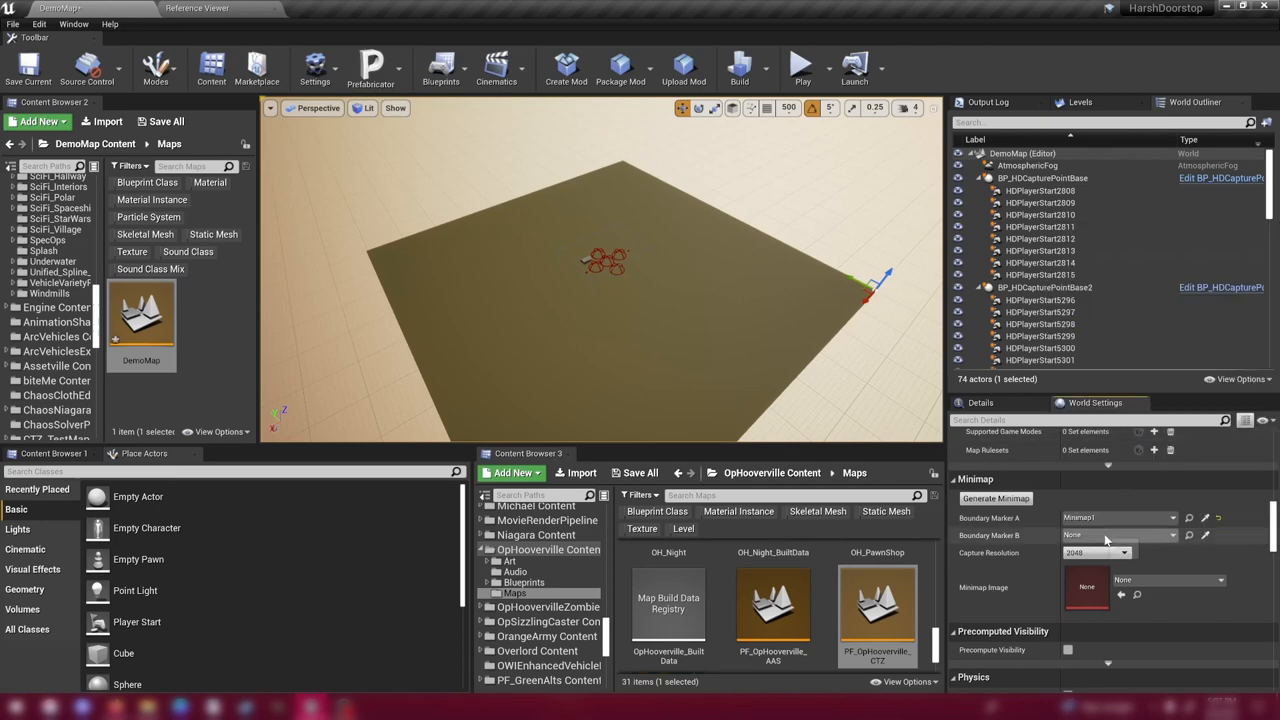
left_click(1105, 536)
scroll(1120, 420, "down", 3)
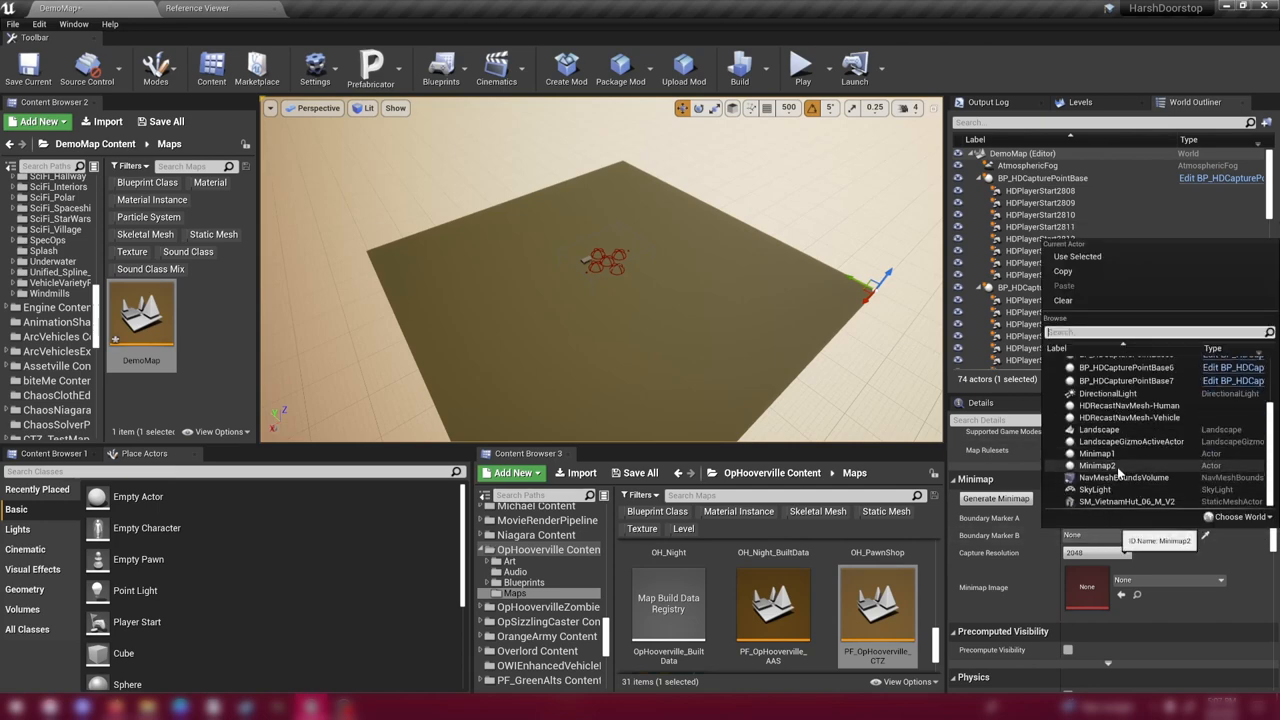
left_click(1117, 467)
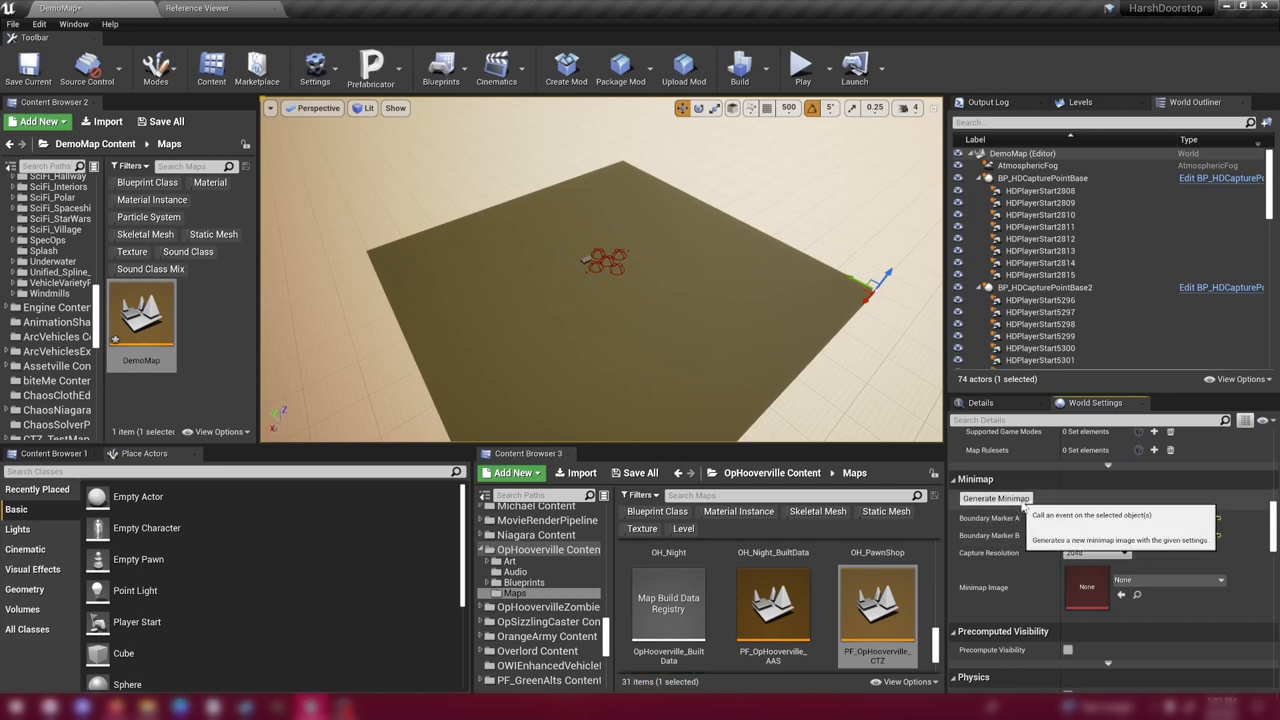
left_click(996, 498)
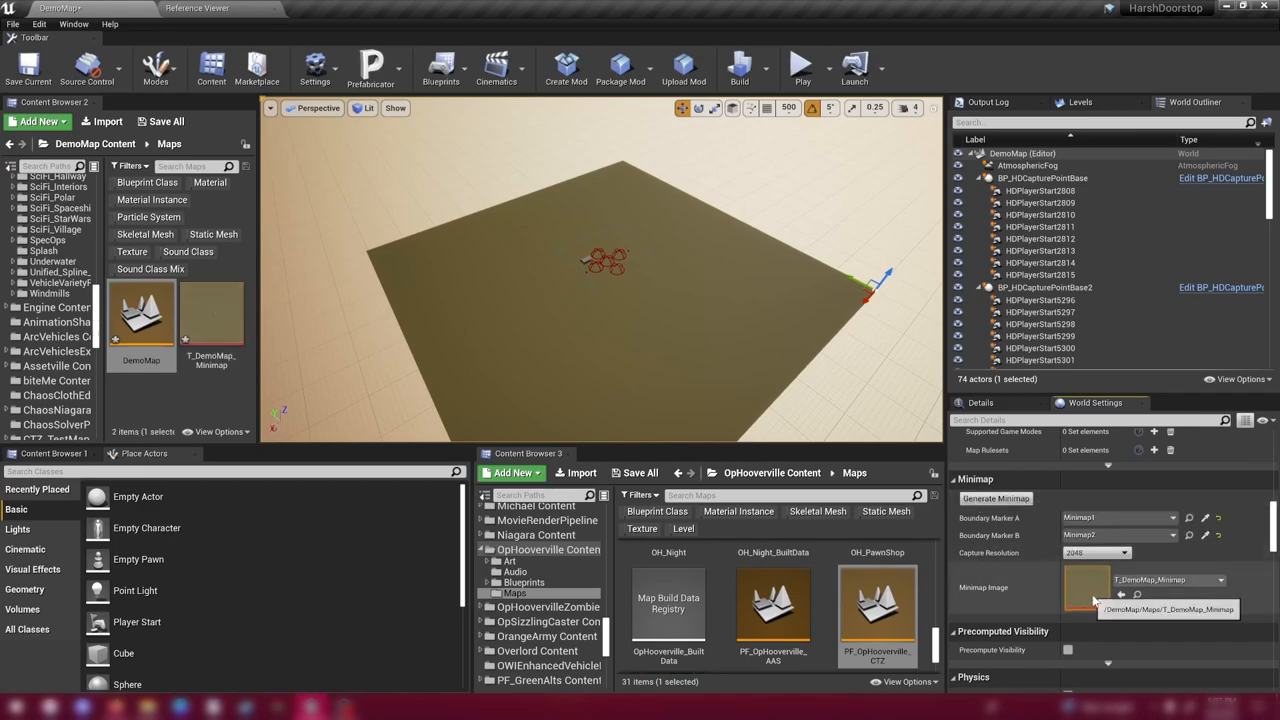
double_click(1087, 590)
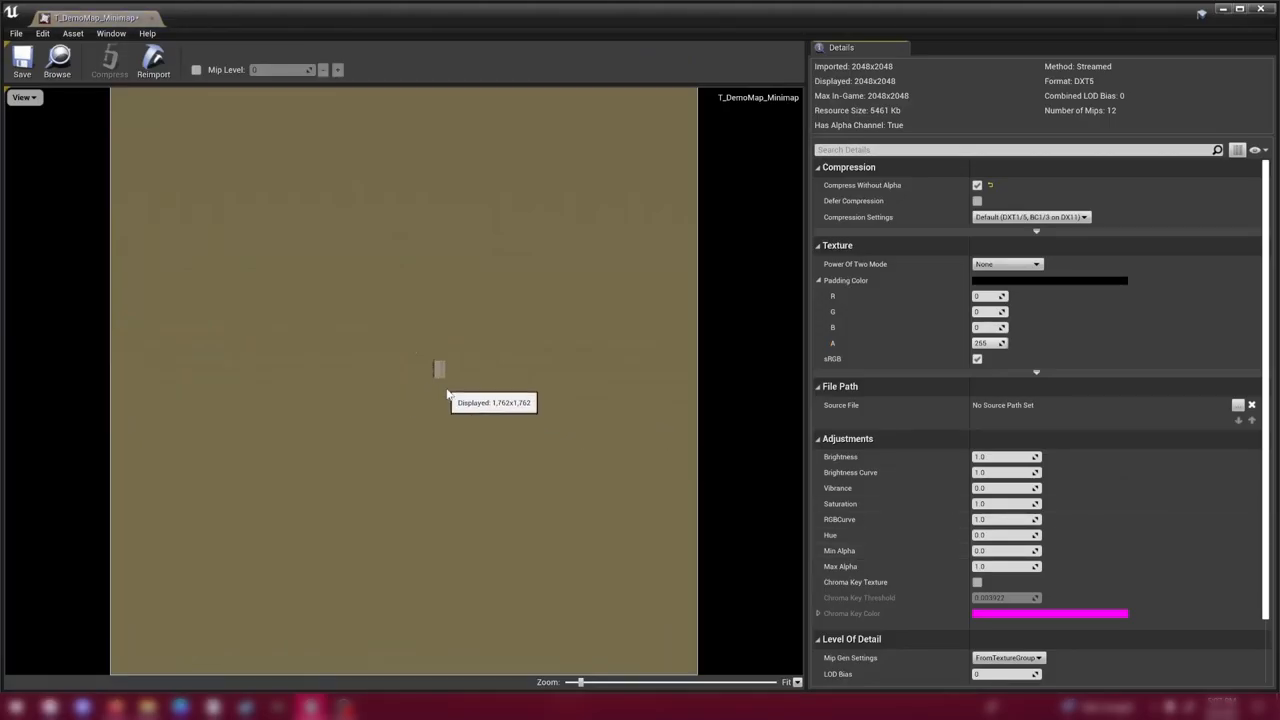
scroll(448, 398, "up", 3)
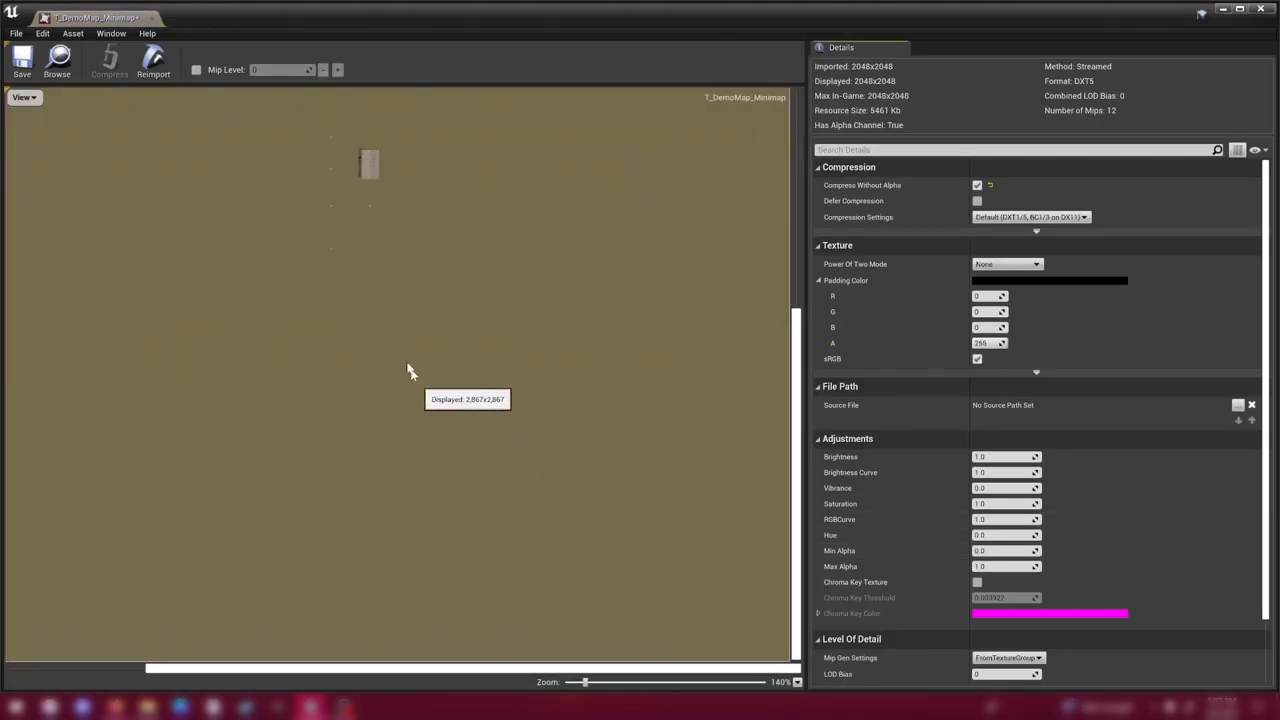
scroll(490, 439, "up", 1)
right_click_drag(430, 315, 370, 225)
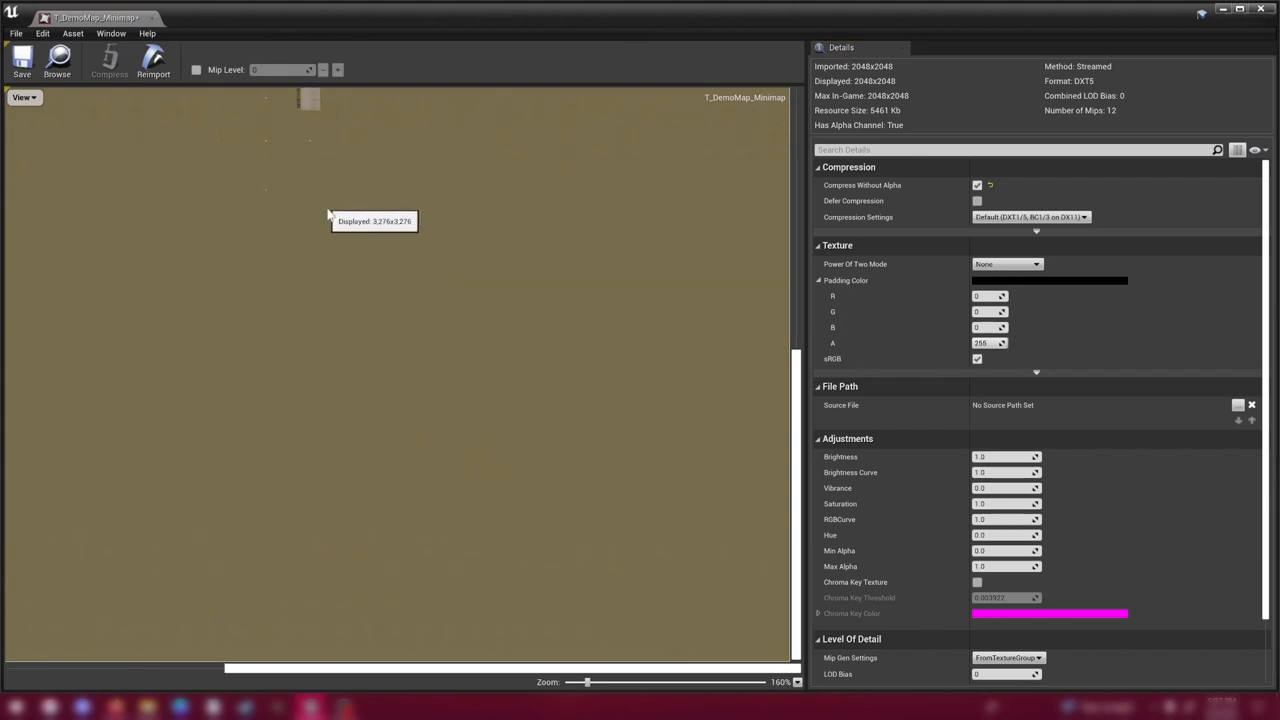
right_click_drag(310, 150, 259, 243)
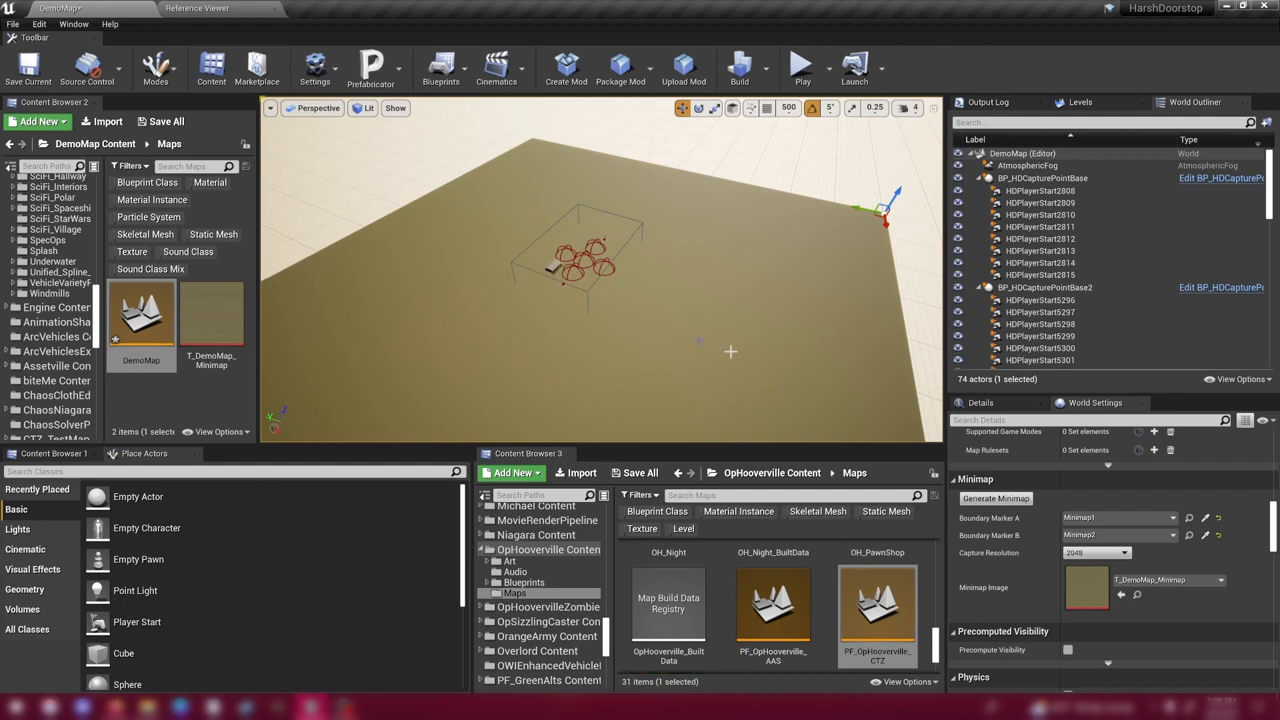
scroll(1122, 540, "down", 3)
scroll(1122, 540, "down", 3)
scroll(1122, 540, "down", 3)
scroll(1122, 540, "down", 2)
scroll(1110, 540, "up", 3)
scroll(1105, 535, "up", 3)
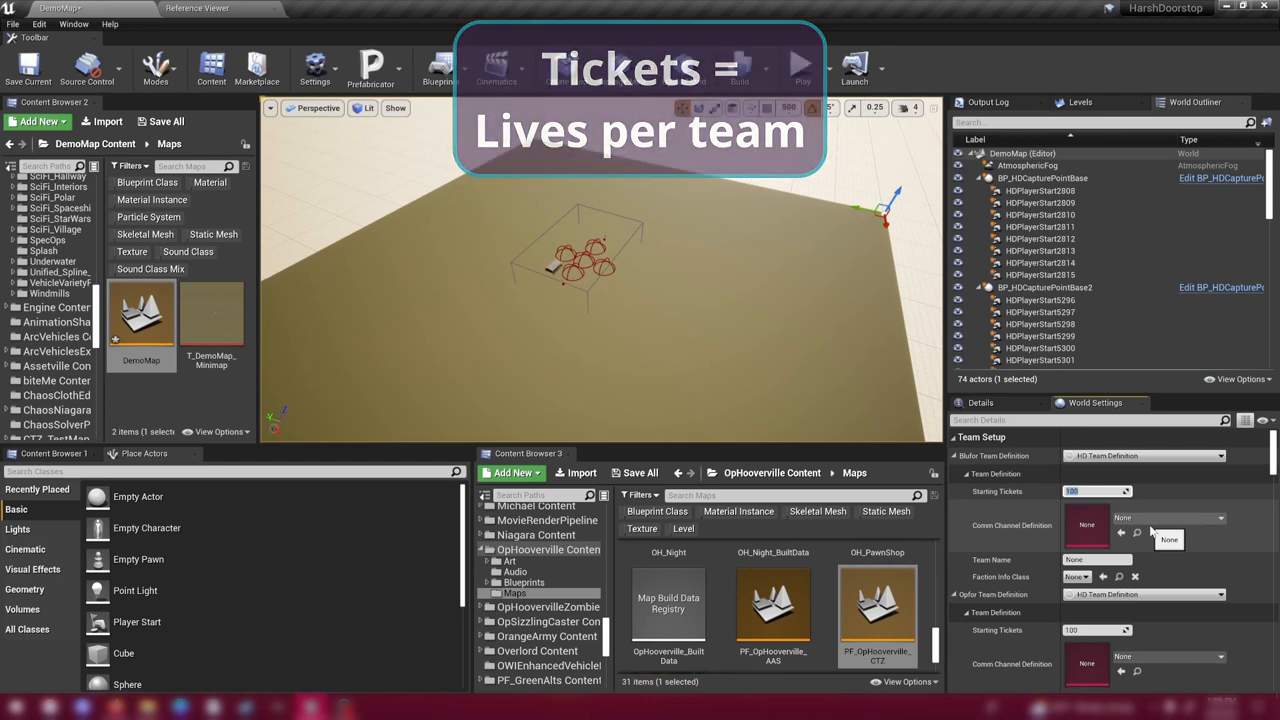
type("250")
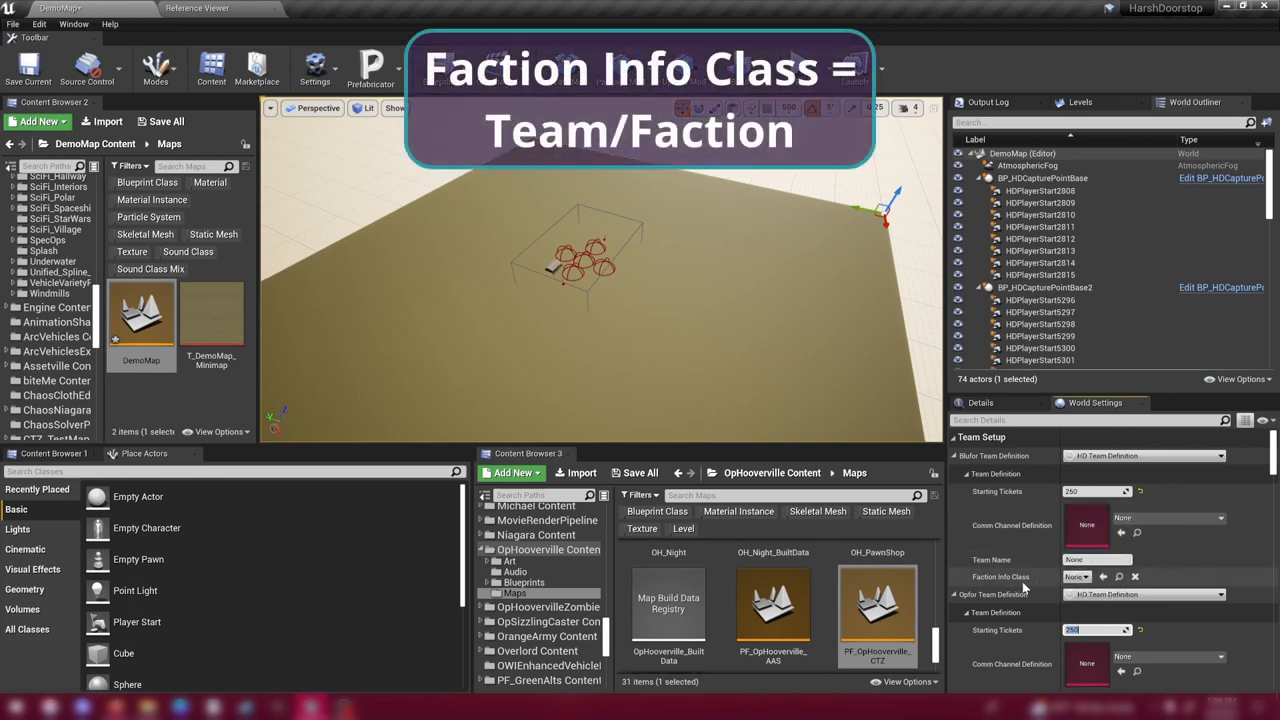
Assign BP_HDFactionInfo_PMC as the Blufor faction and BP_HDFactionInfo_Insurgents as Opfor.
left_click(1072, 577)
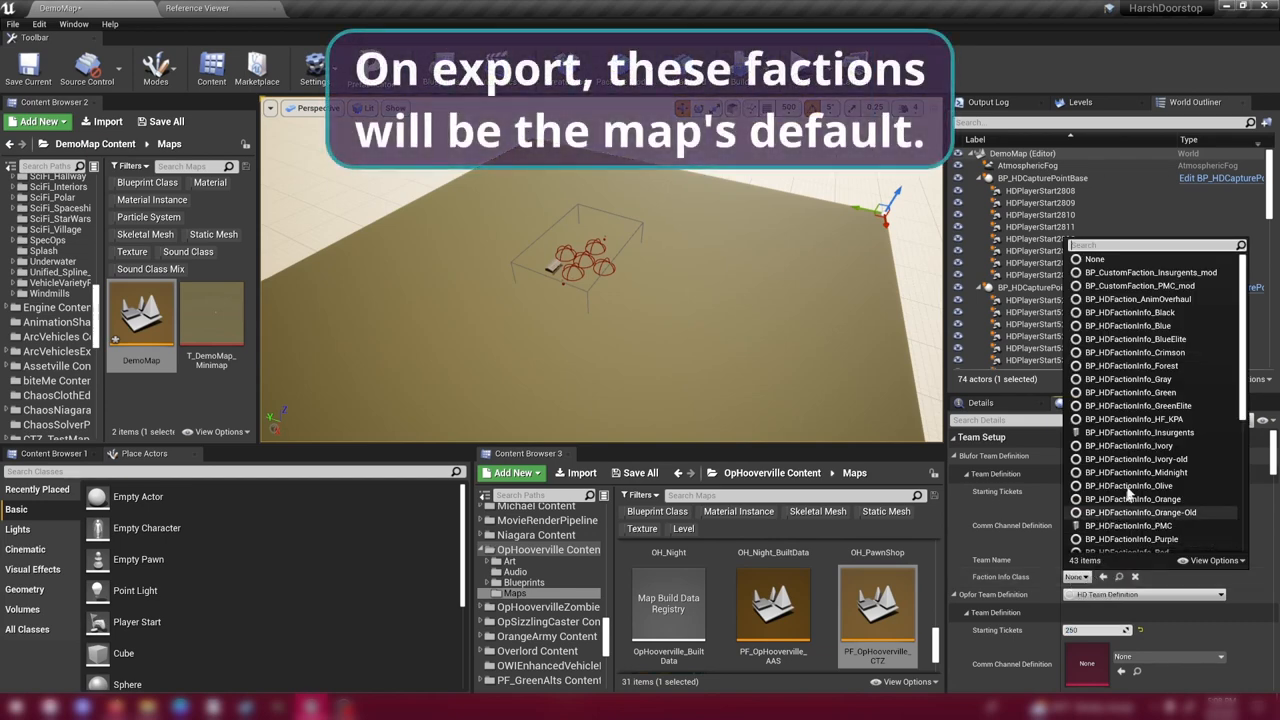
scroll(1165, 441, "down", 3)
scroll(1165, 441, "down", 3)
scroll(1140, 460, "down", 3)
scroll(1124, 470, "down", 1)
scroll(1150, 420, "up", 4)
left_click(1128, 376)
scroll(1140, 516, "down", 3)
scroll(1140, 516, "down", 1)
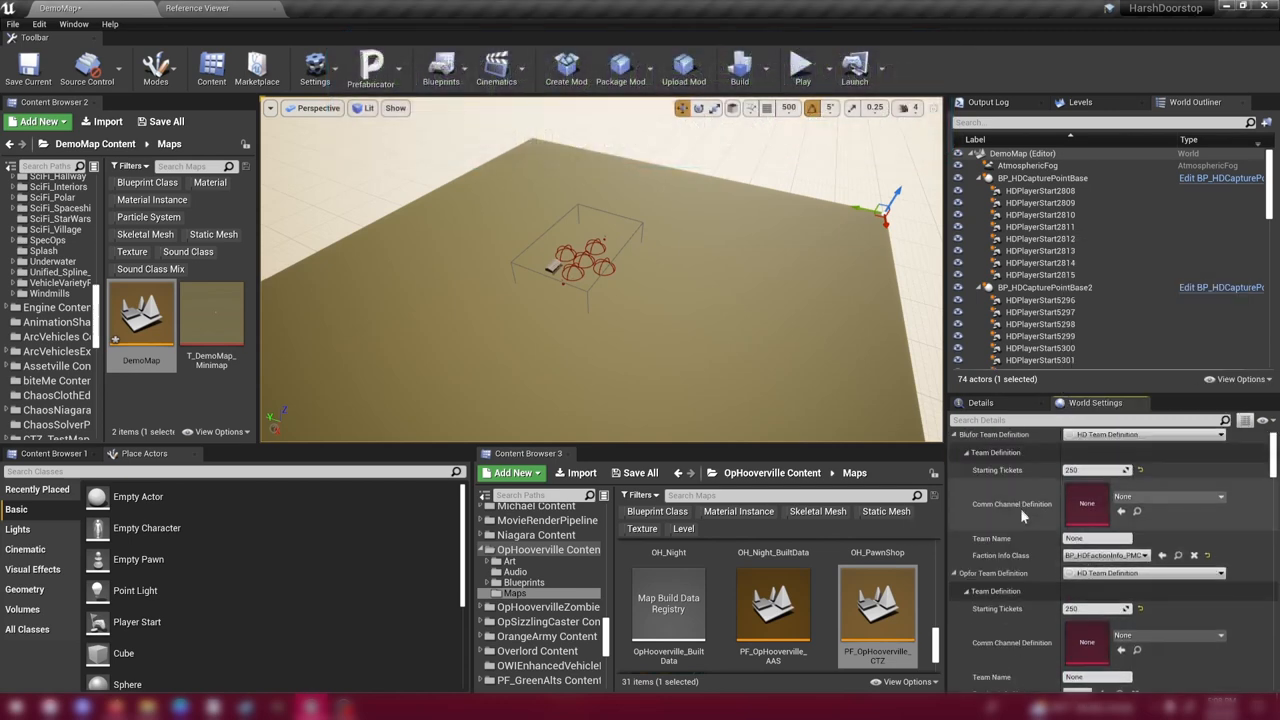
scroll(1024, 513, "up", 1)
scroll(996, 477, "down", 2)
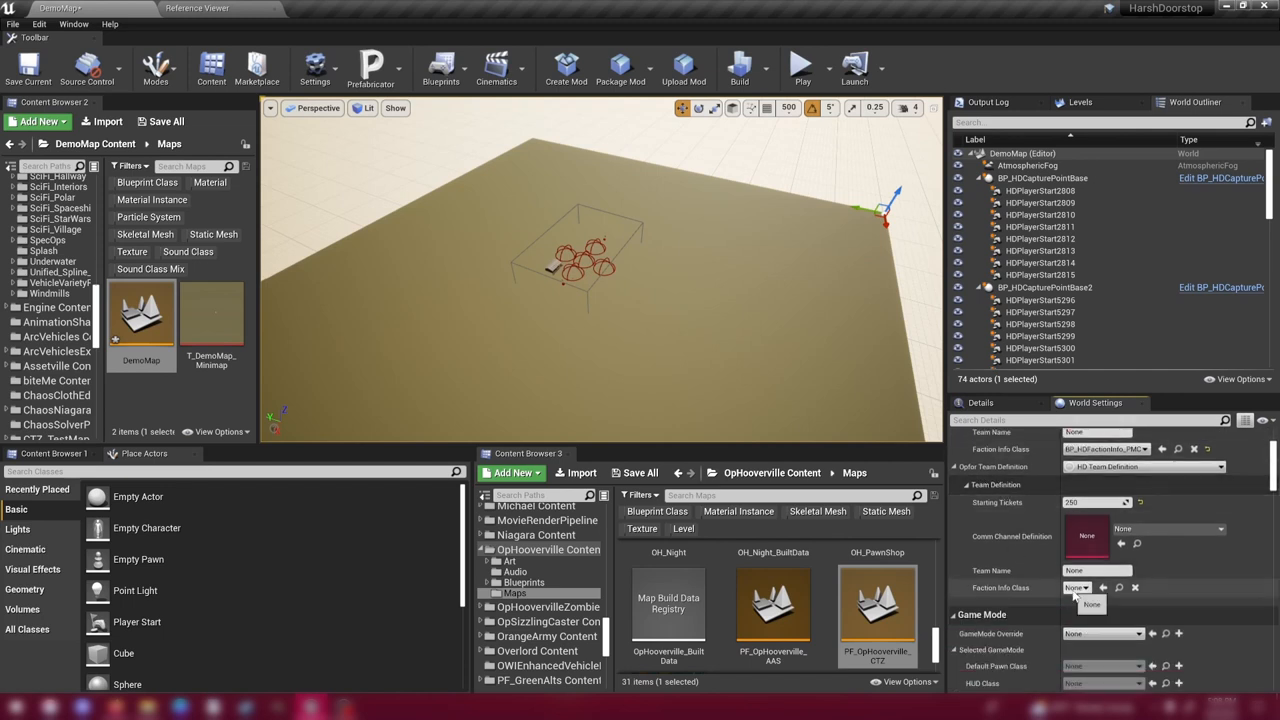
left_click(1078, 587)
left_click(1140, 443)
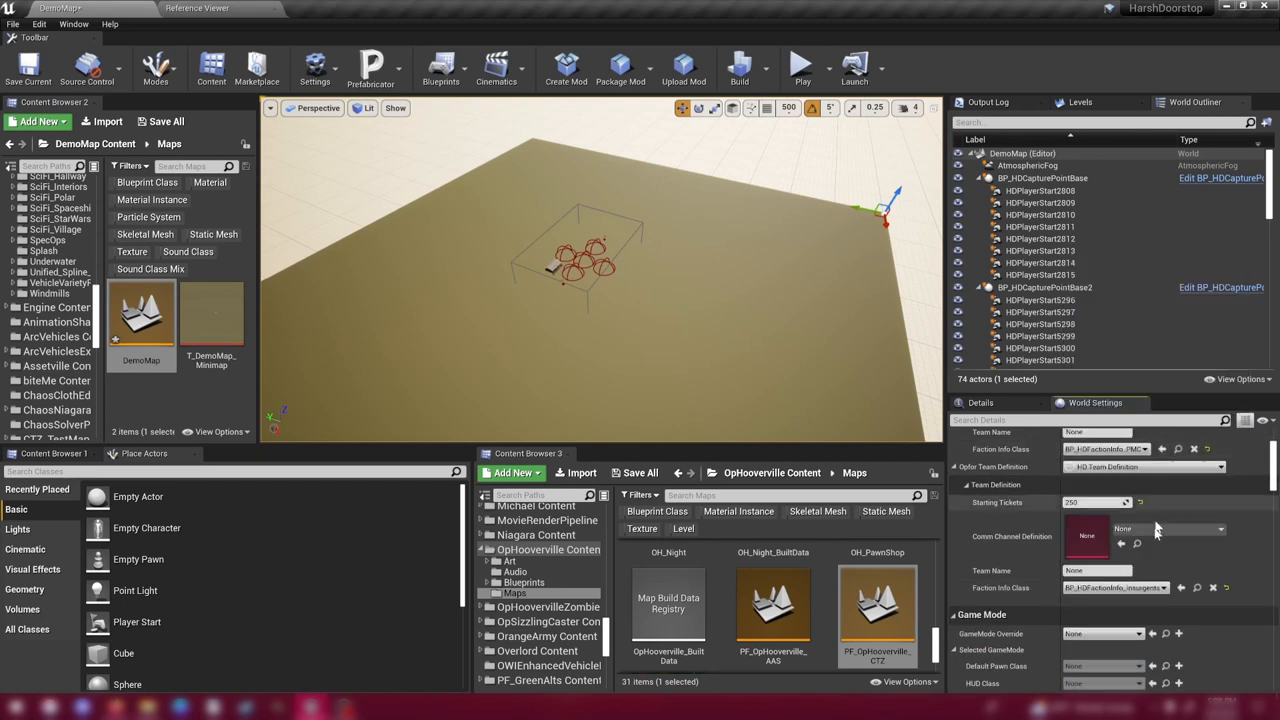
scroll(1166, 572, "up", 2)
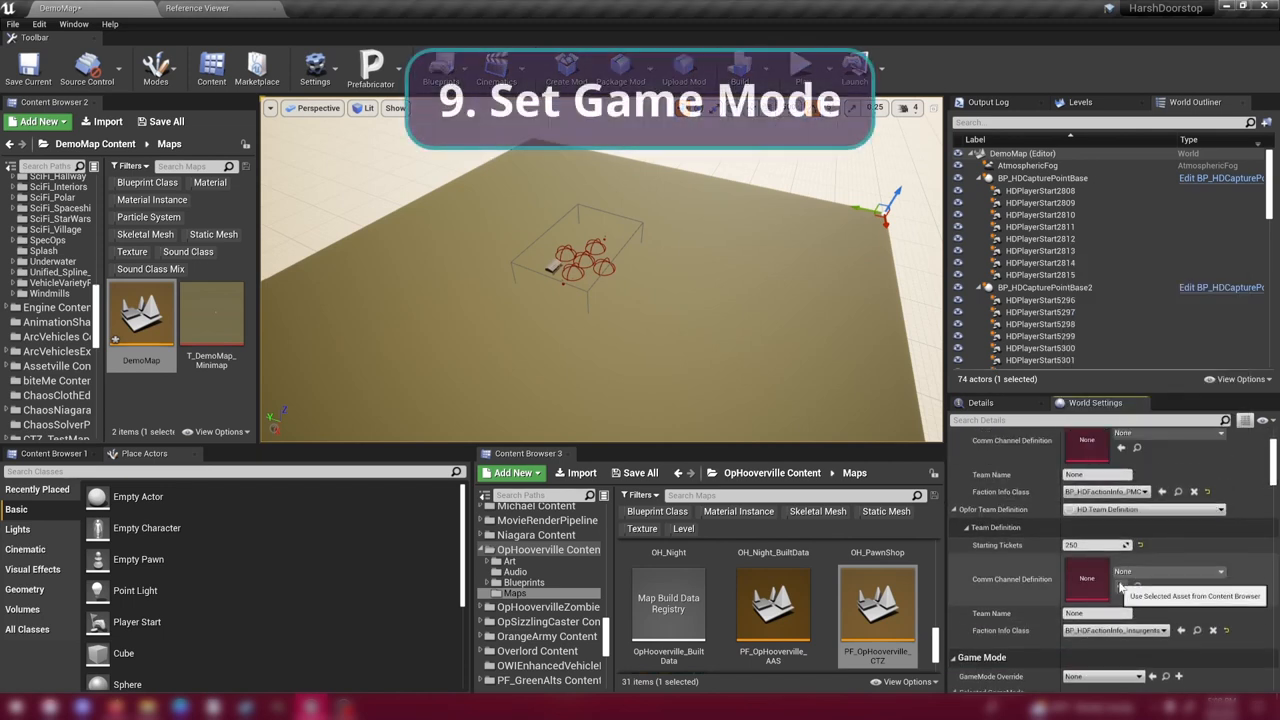
scroll(1110, 560, "up", 1)
scroll(1100, 540, "down", 1)
scroll(1094, 528, "down", 3)
scroll(1088, 520, "down", 2)
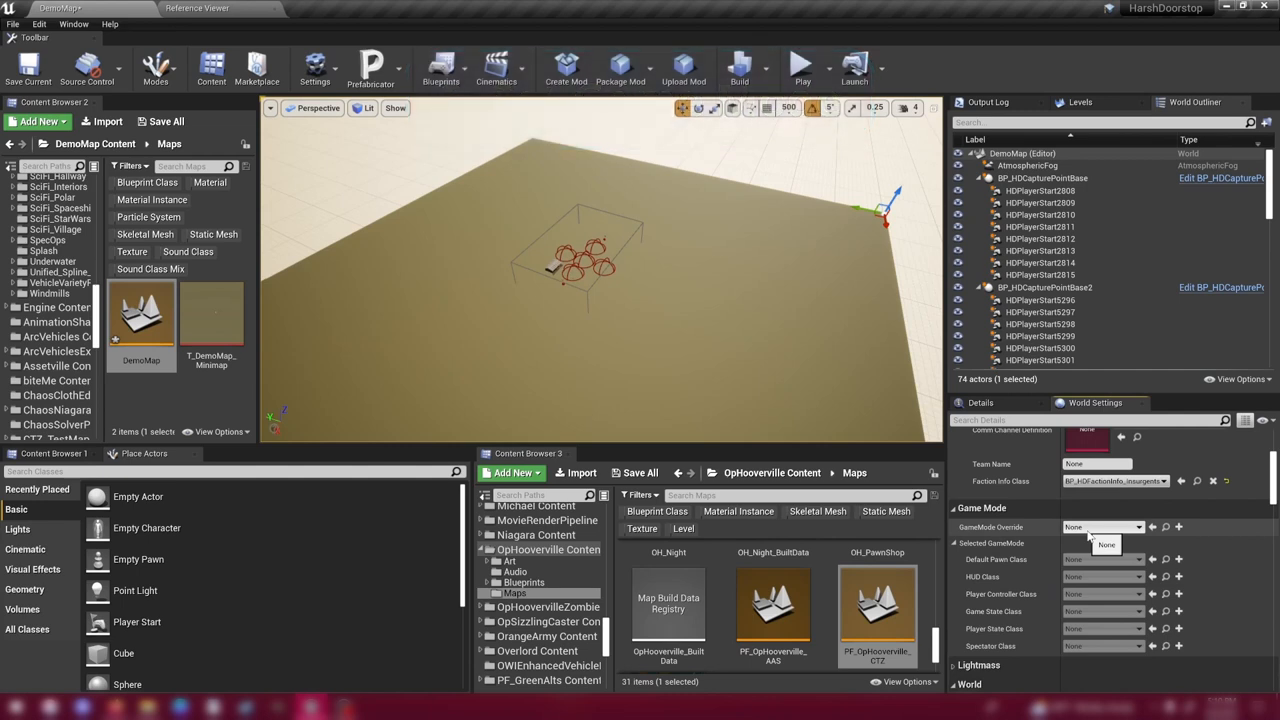
scroll(1088, 536, "down", 1)
Set GameMode Override to BP_HDGame_AdvanceAndSecure in World Settings.
left_click(1100, 484)
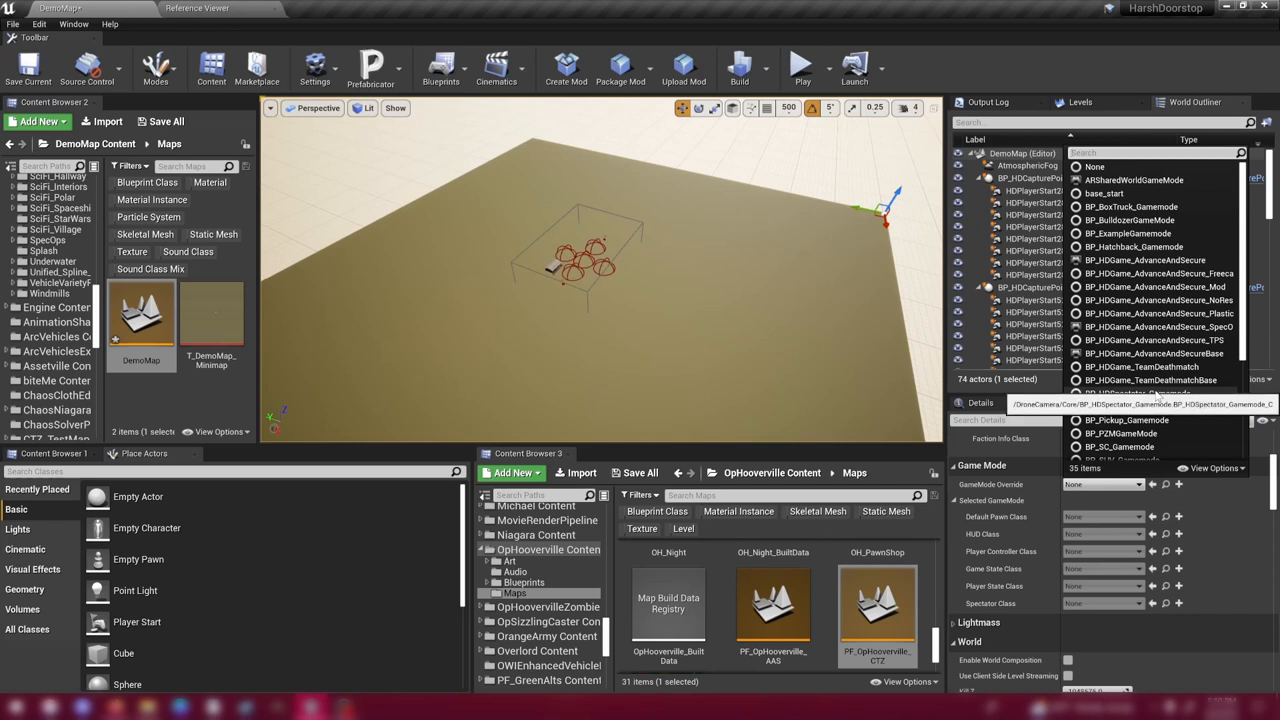
left_click(1170, 272)
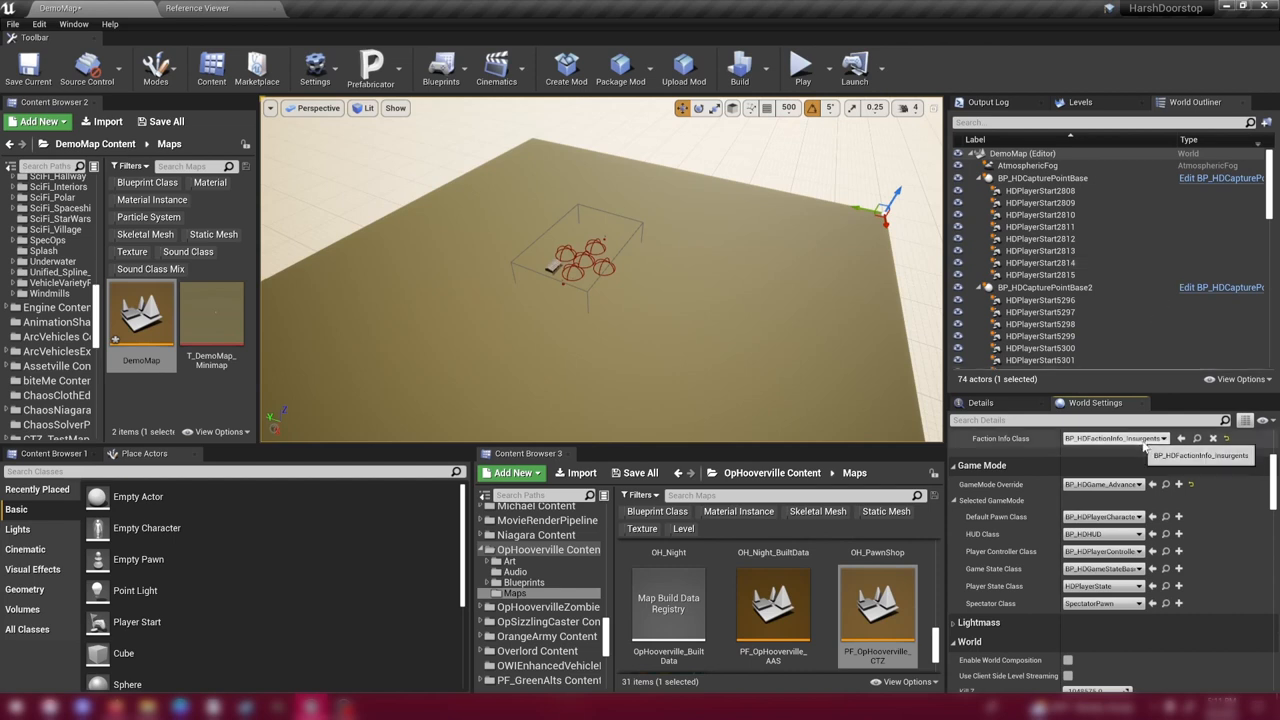
scroll(1147, 460, "down", 2)
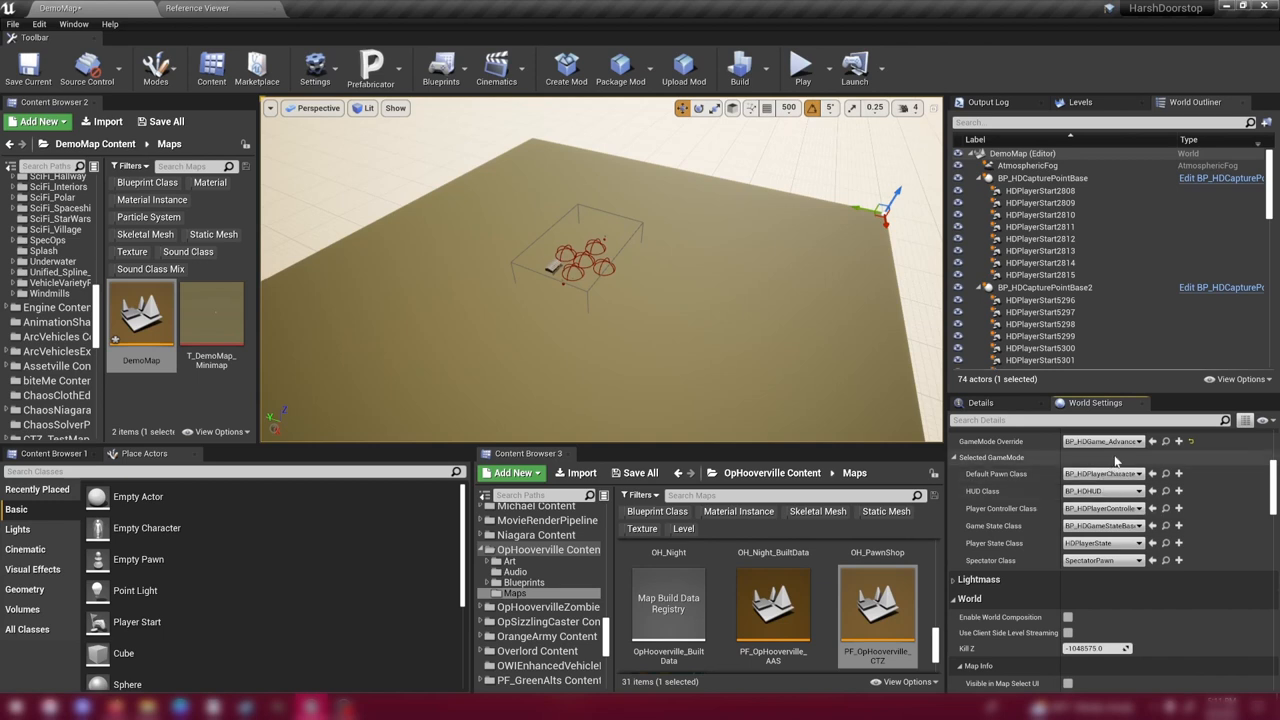
scroll(1116, 459, "up", 1)
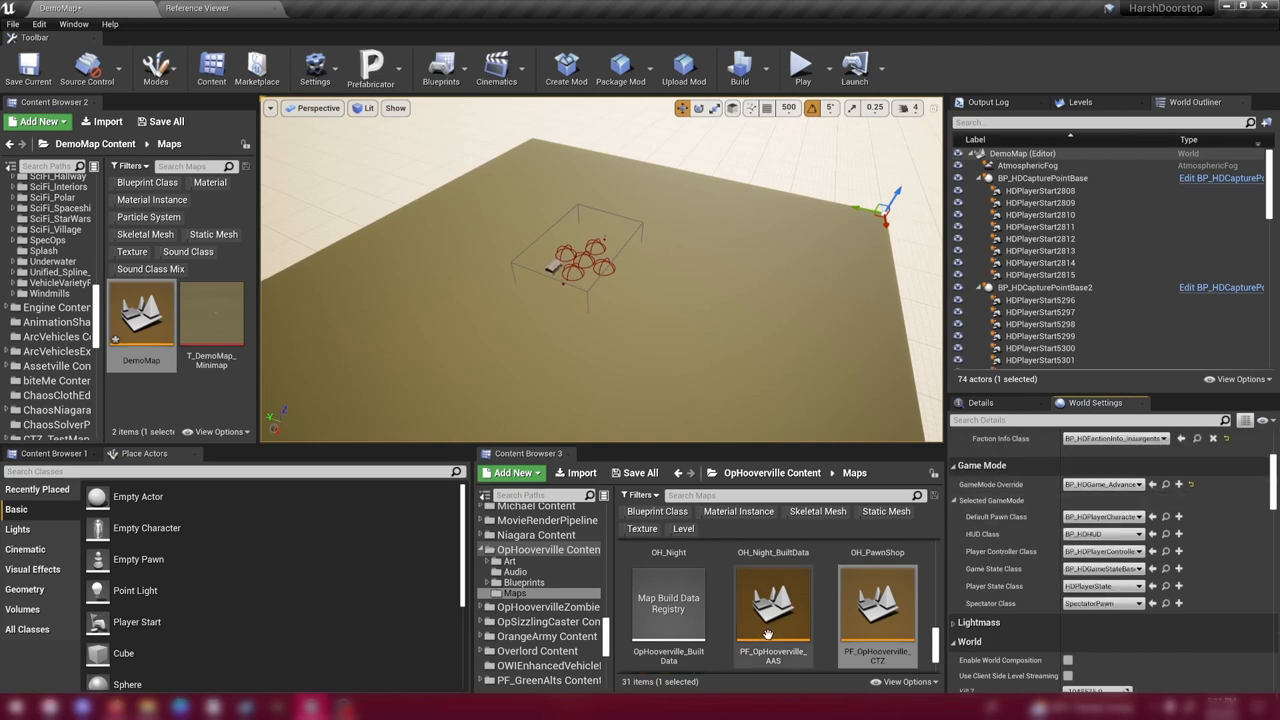
scroll(1093, 543, "down", 4)
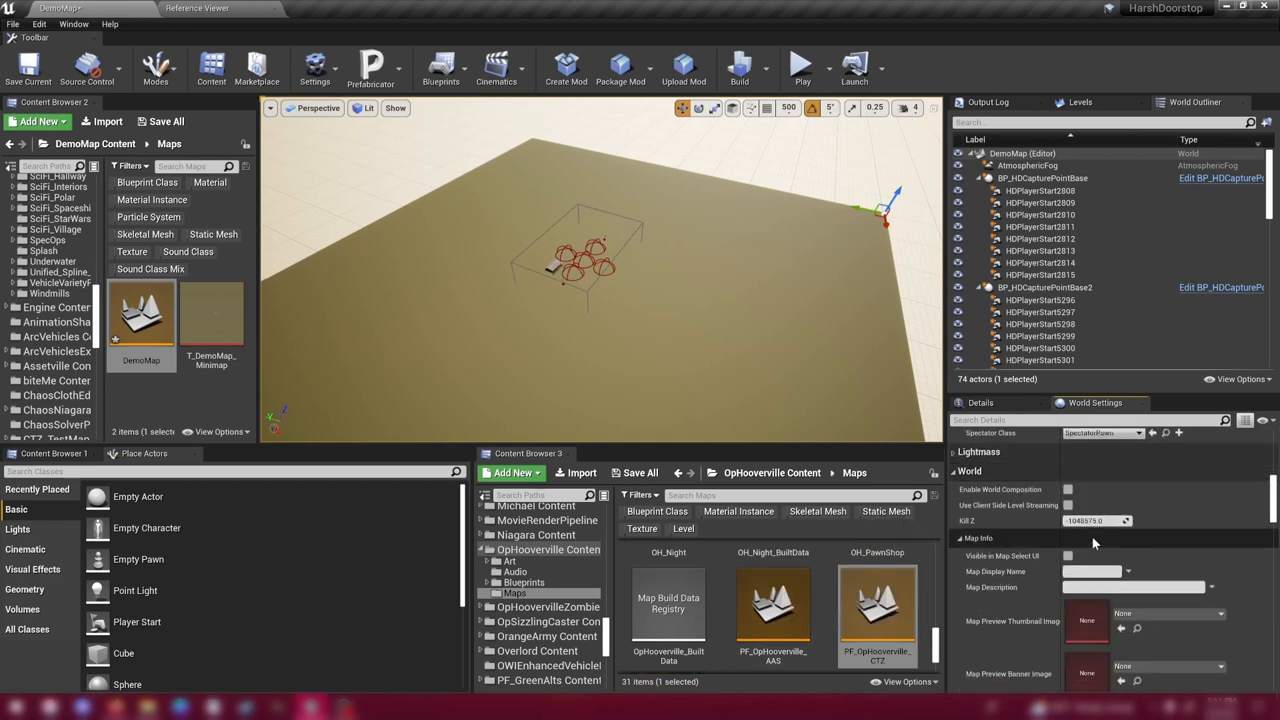
scroll(1091, 535, "down", 1)
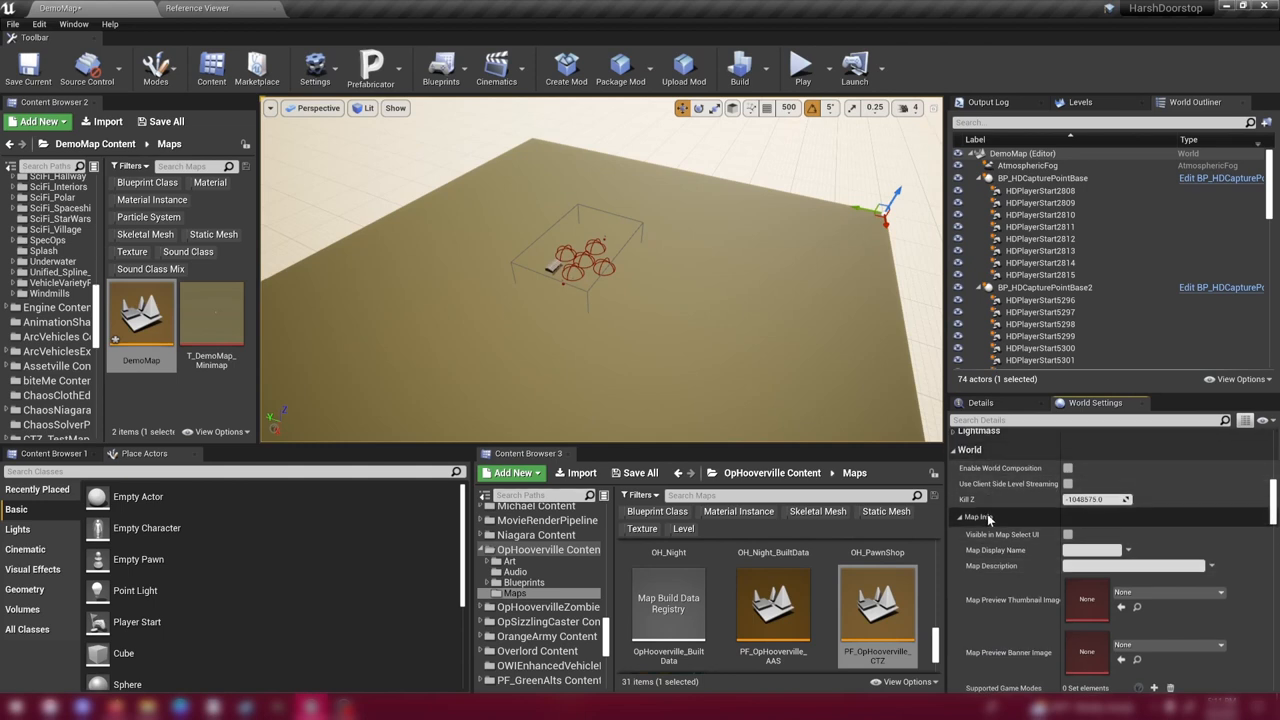
scroll(988, 518, "up", 1)
scroll(988, 518, "down", 2)
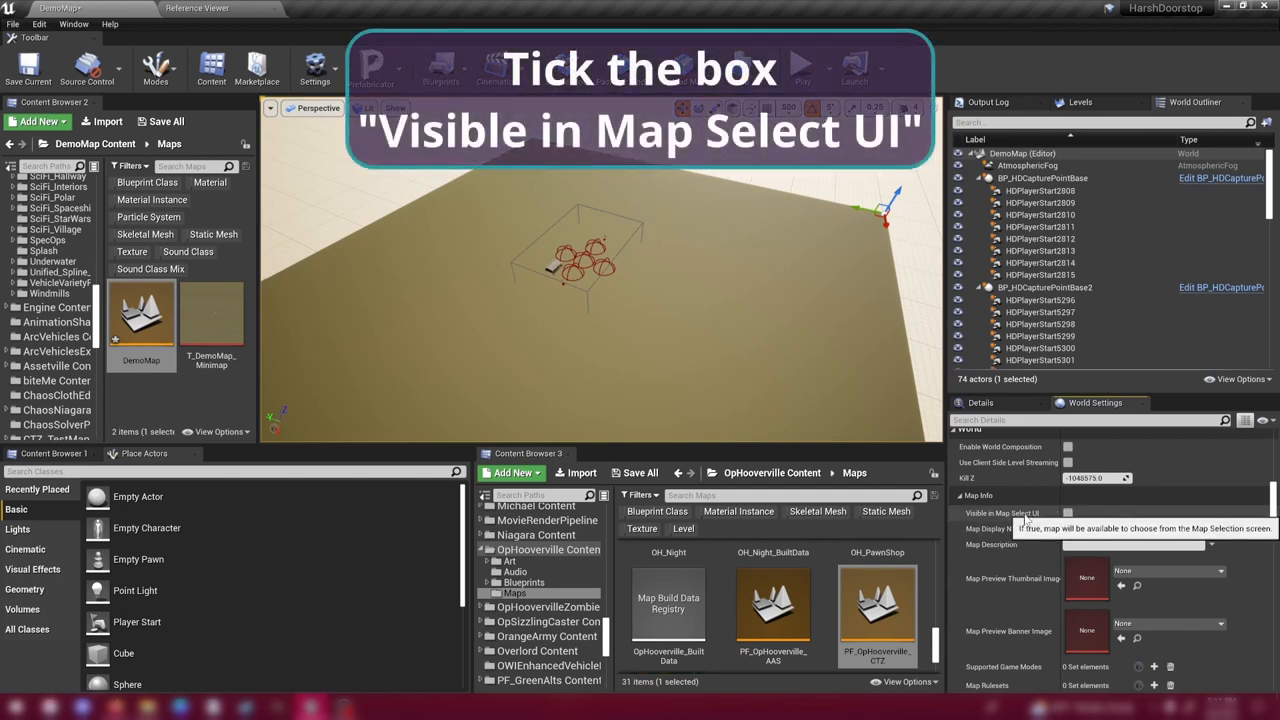
Tick Visible in Map Select UI and review the map description and preview thumbnail fields.
left_click(1068, 514)
scroll(1090, 520, "down", 1)
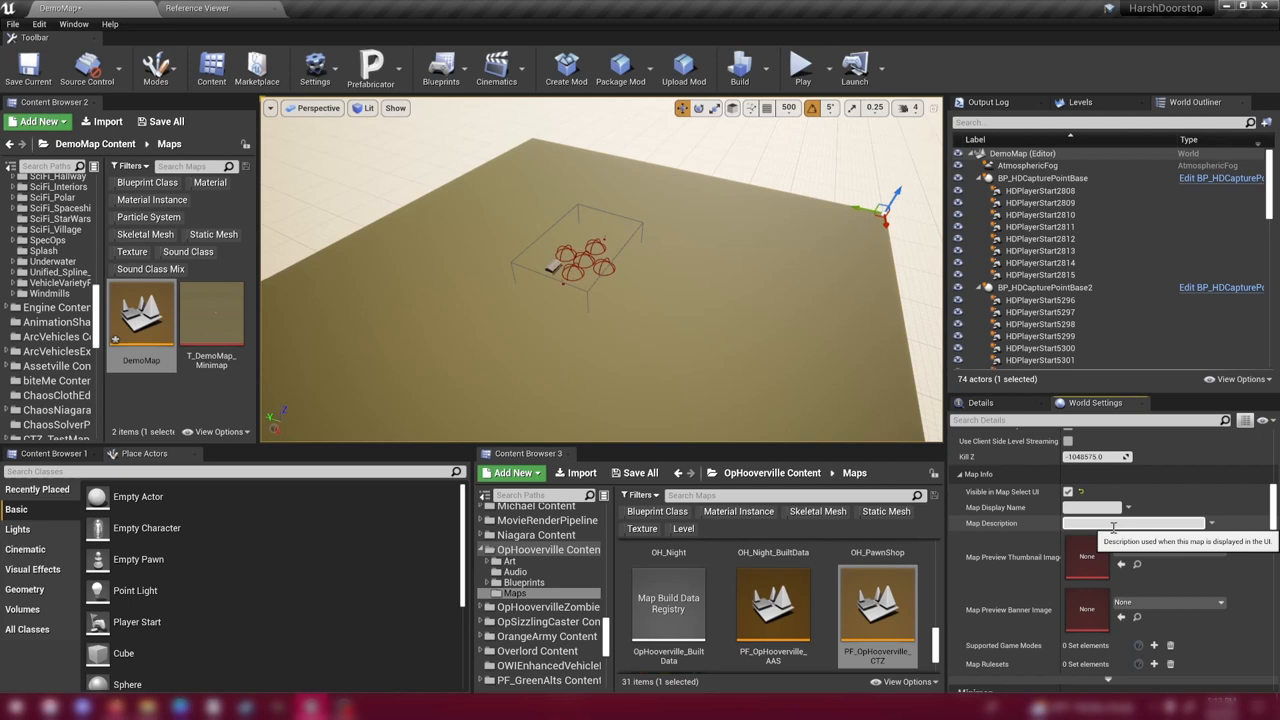
scroll(1113, 525, "down", 1)
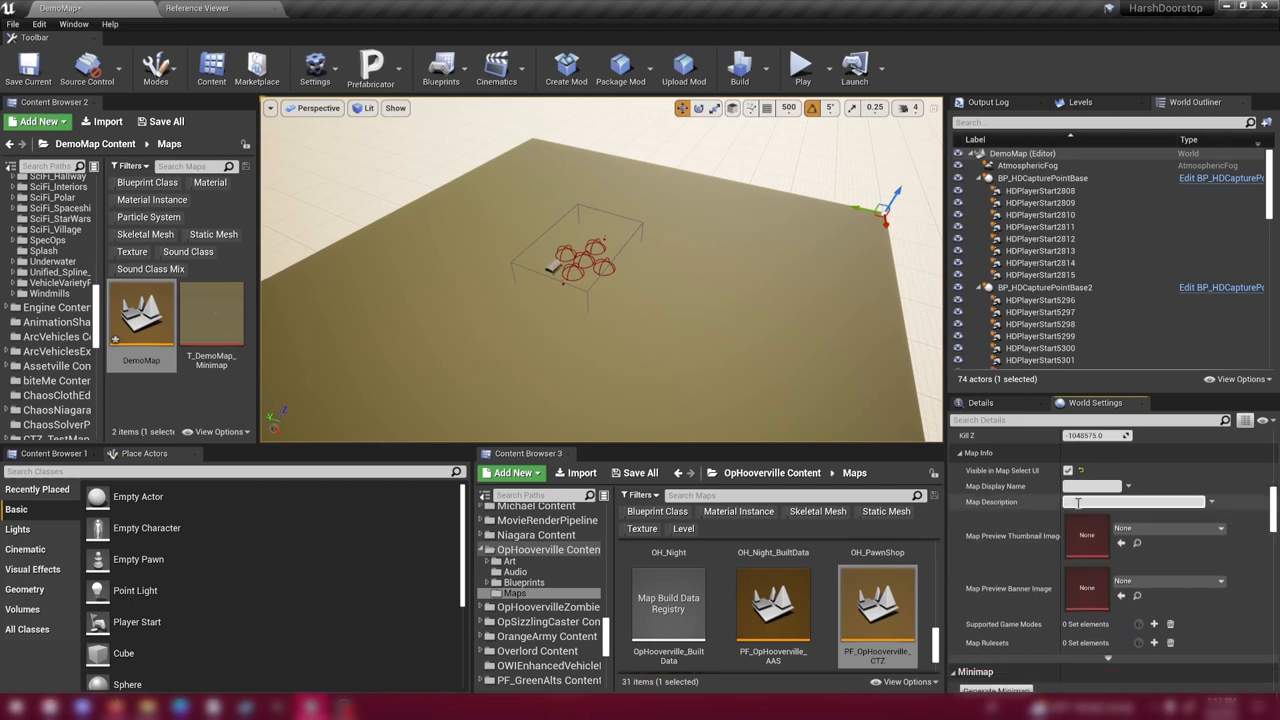
left_click(1086, 486)
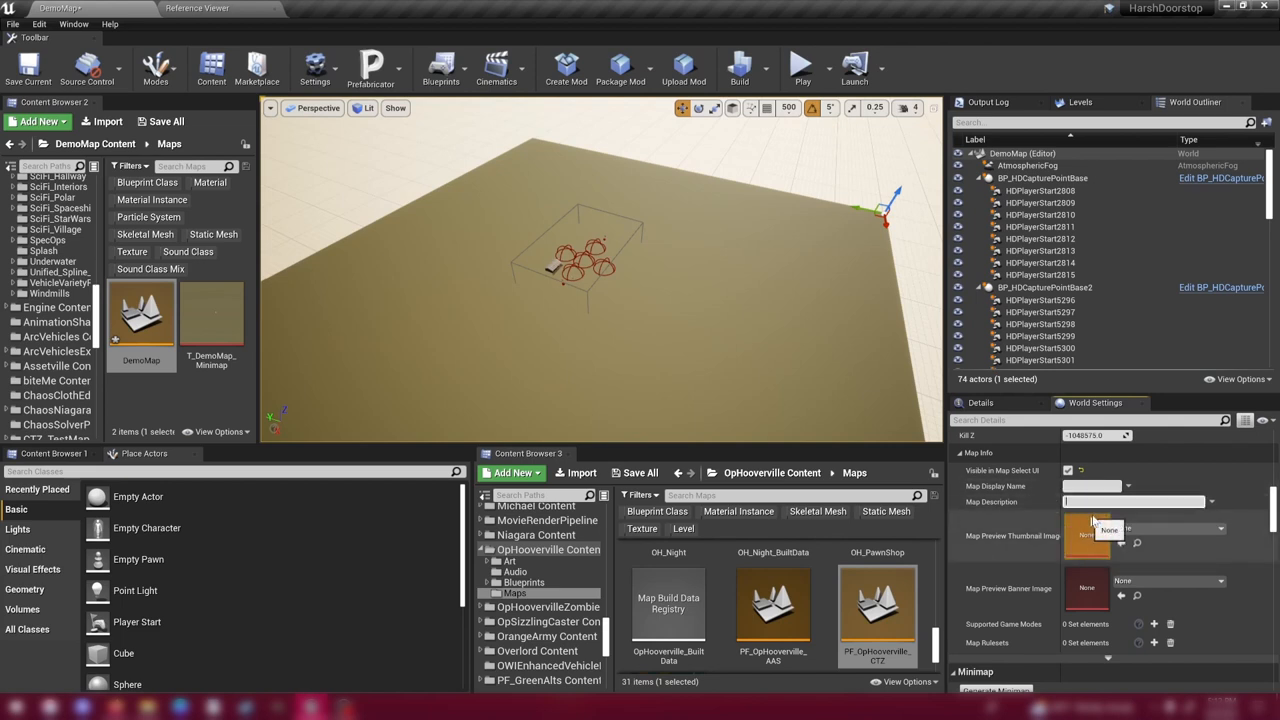
scroll(1110, 508, "down", 1)
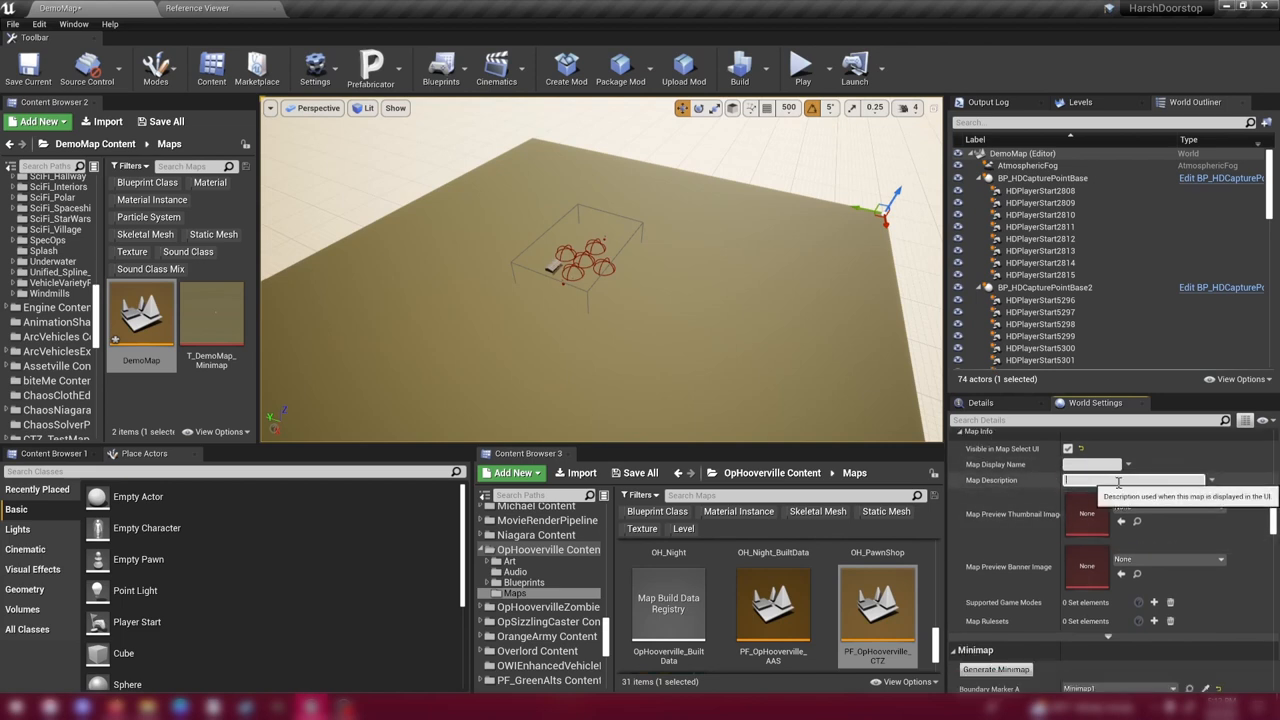
left_click(1168, 507)
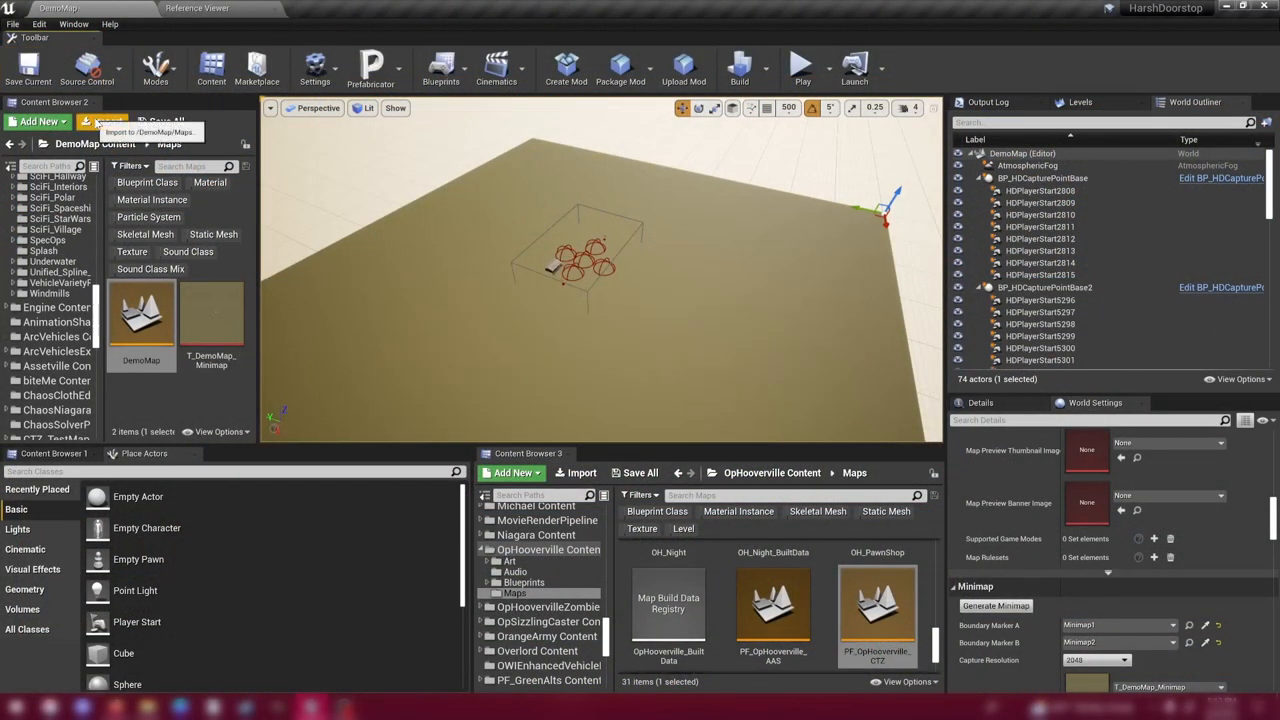
Start a play-test and run RestartLevel from the in-game console.
left_click(803, 70)
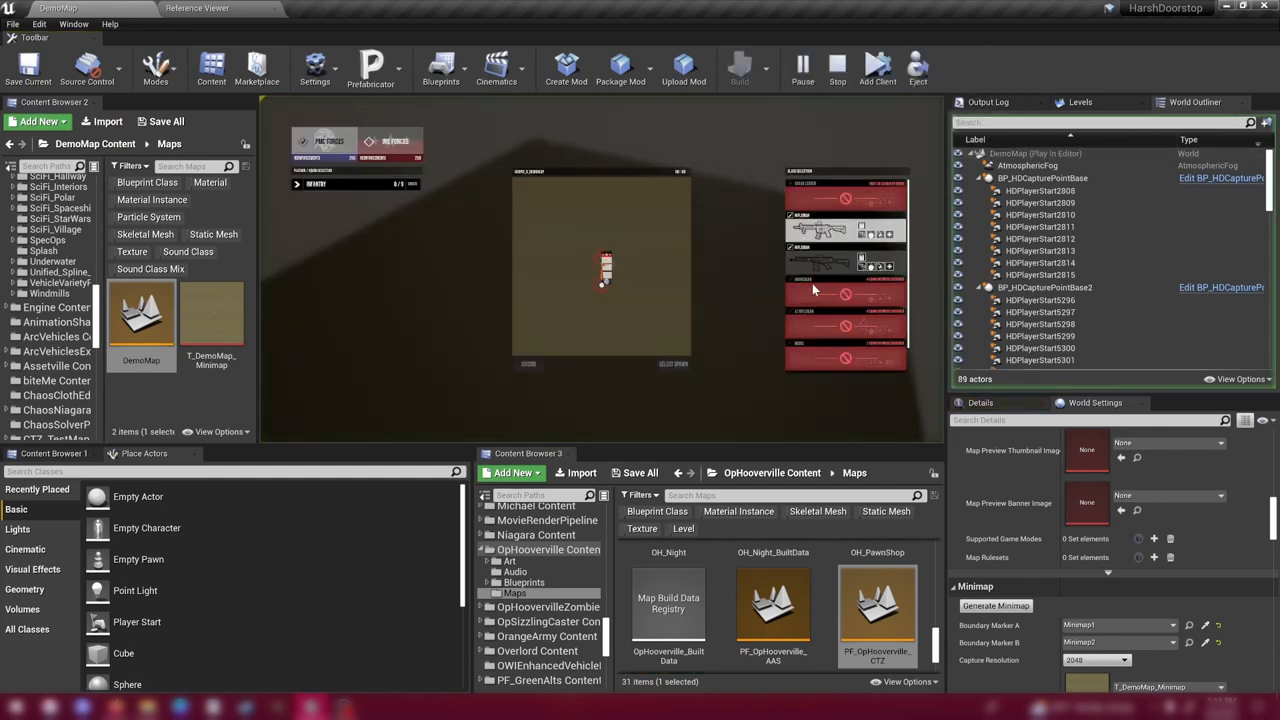
scroll(623, 271, "up", 2)
scroll(620, 292, "down", 3)
scroll(595, 280, "up", 3)
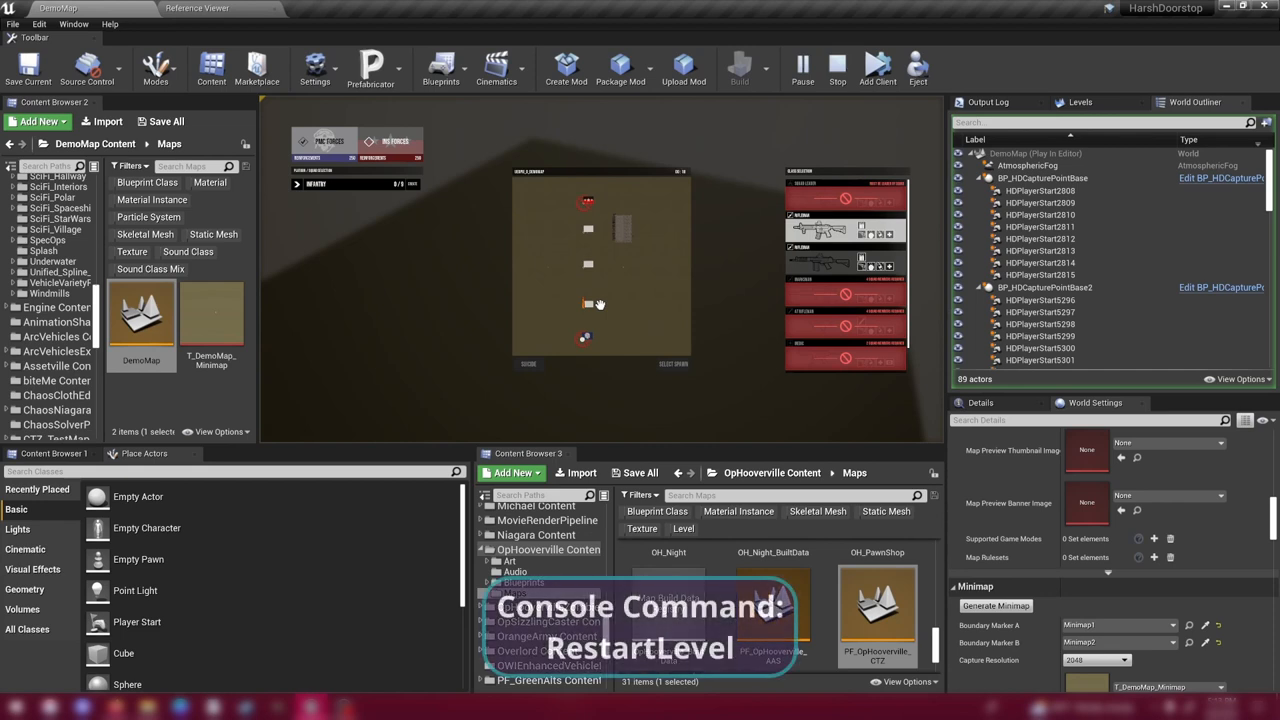
key("grave")
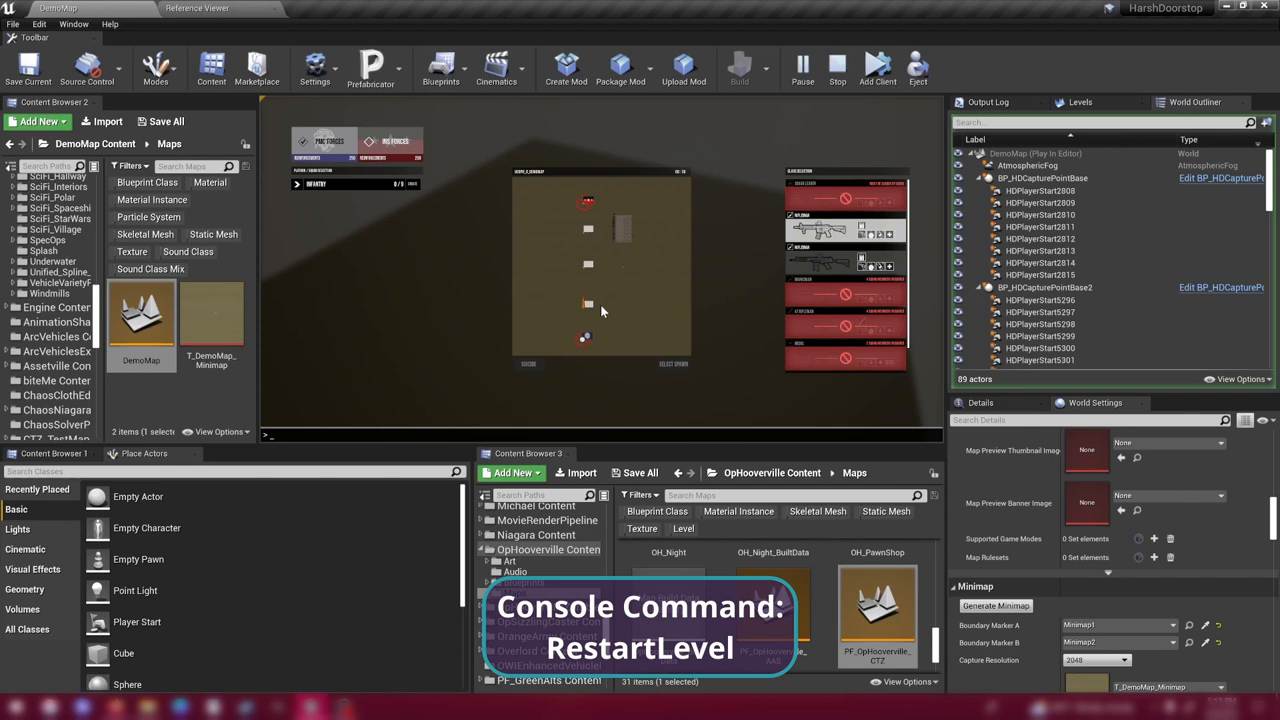
key("Up")
key("Up")
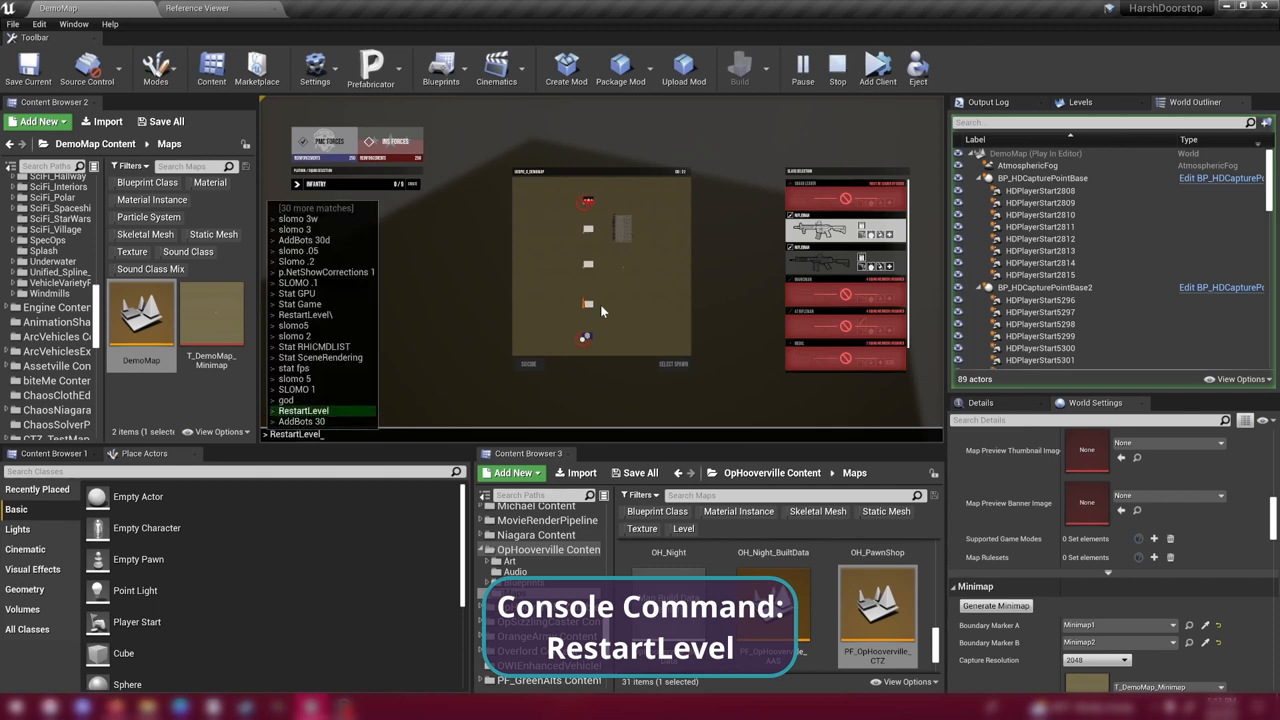
key("Return")
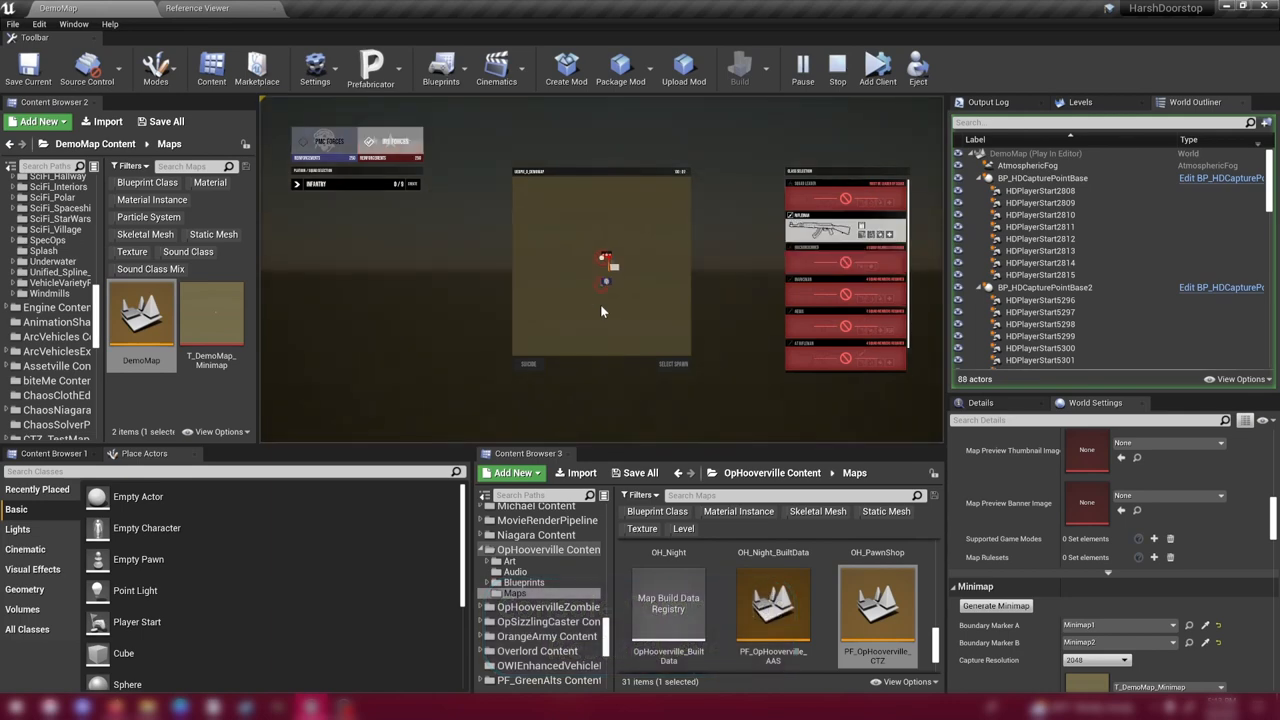
scroll(600, 304, "up", 3)
Restart the level again and check the minimap on the deploy screen.
left_click_drag(598, 256, 596, 254)
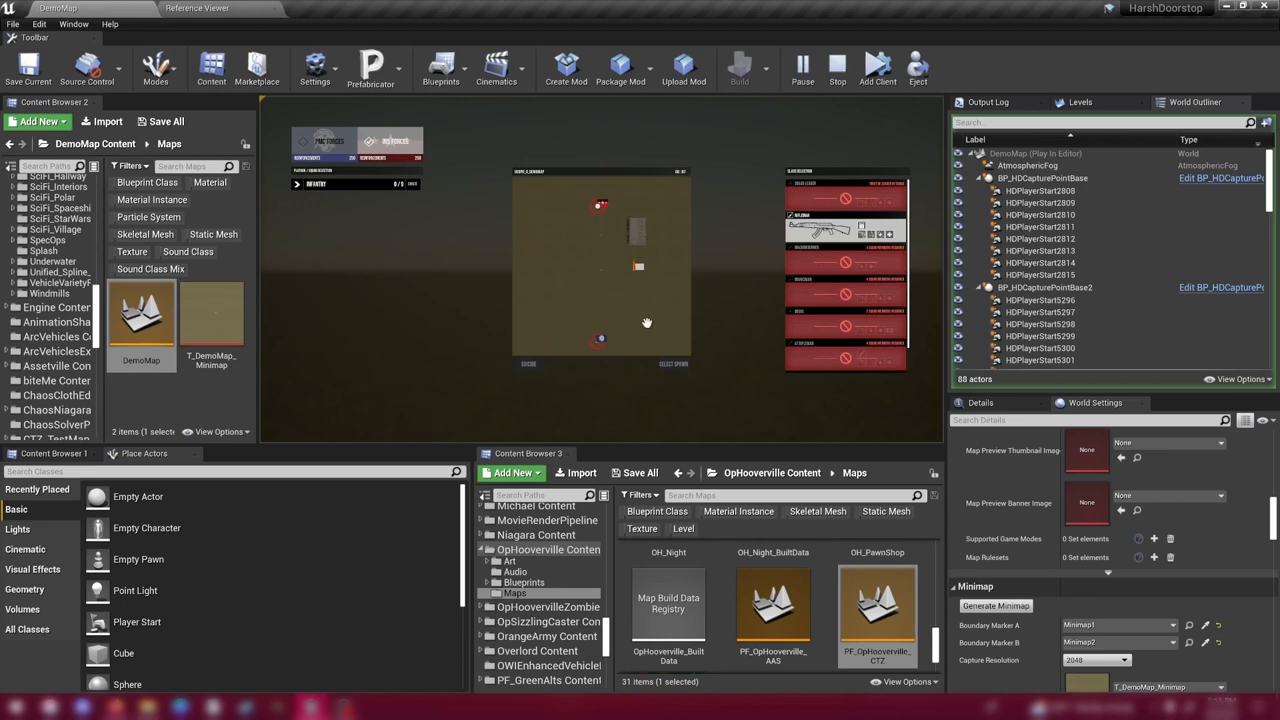
key("grave")
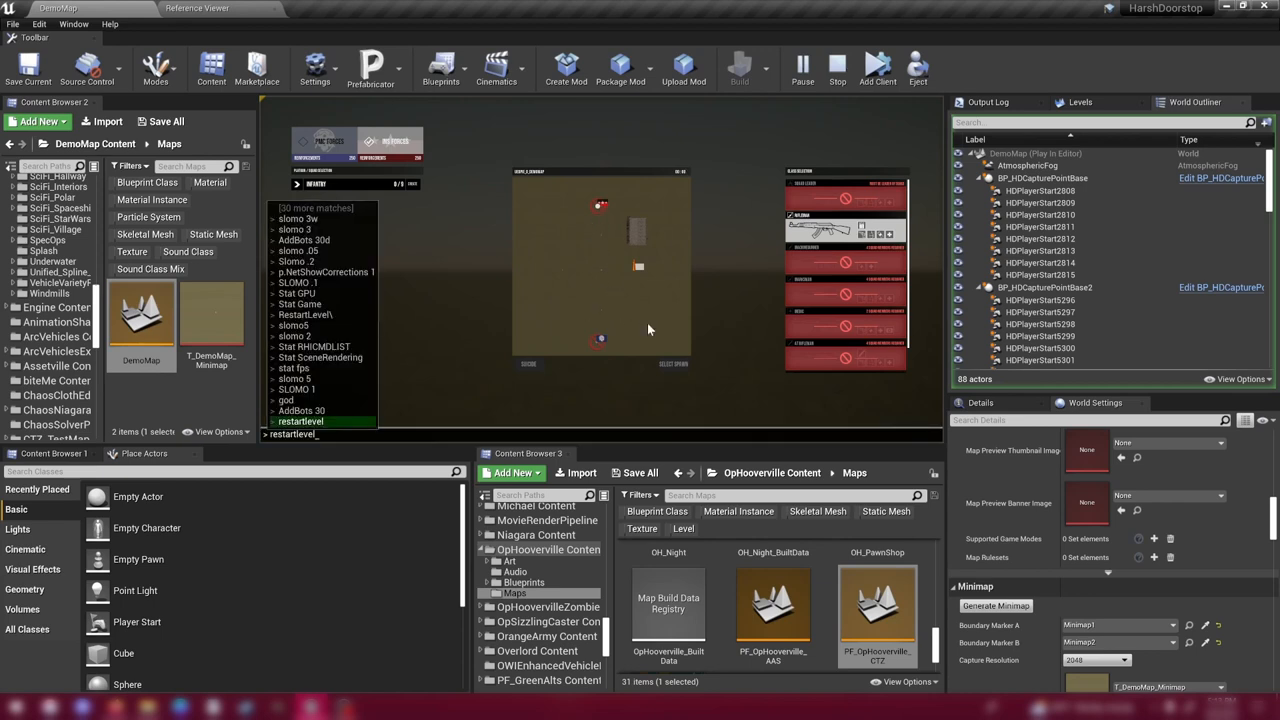
key("Return")
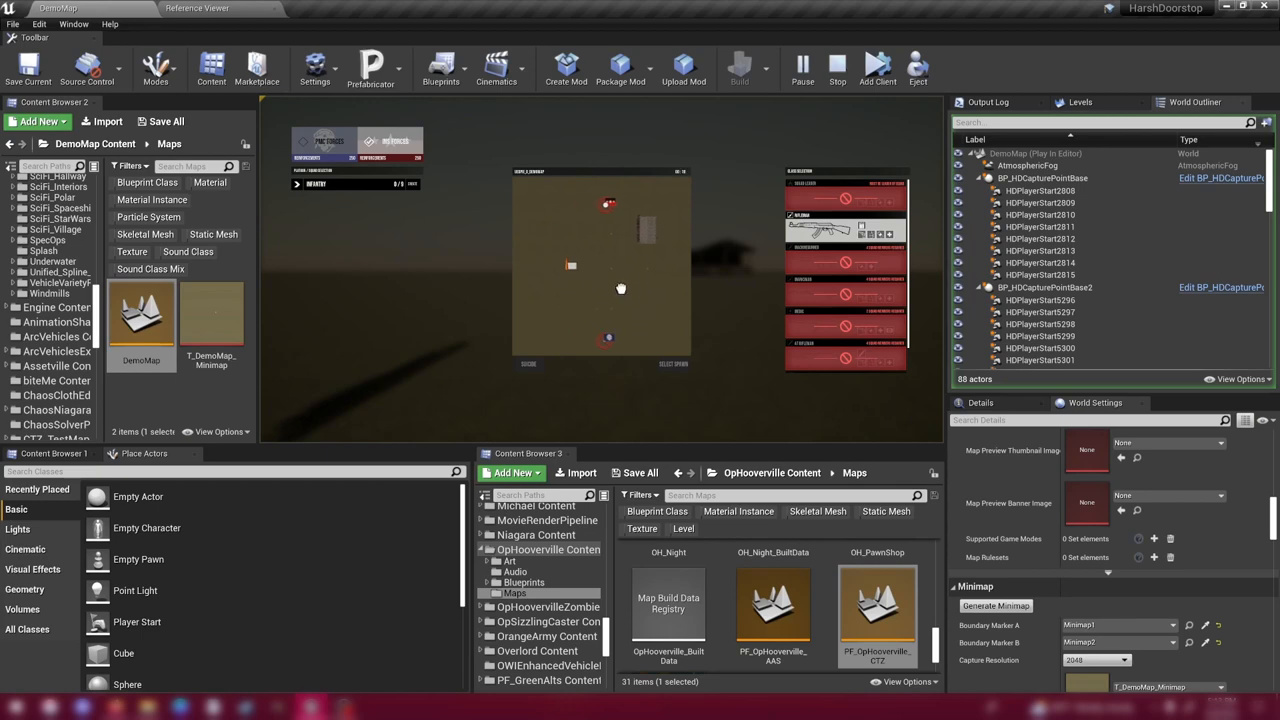
left_click_drag(593, 289, 619, 294)
End the play-test and move the Minimap1 marker in close to the capture flags.
key("Escape")
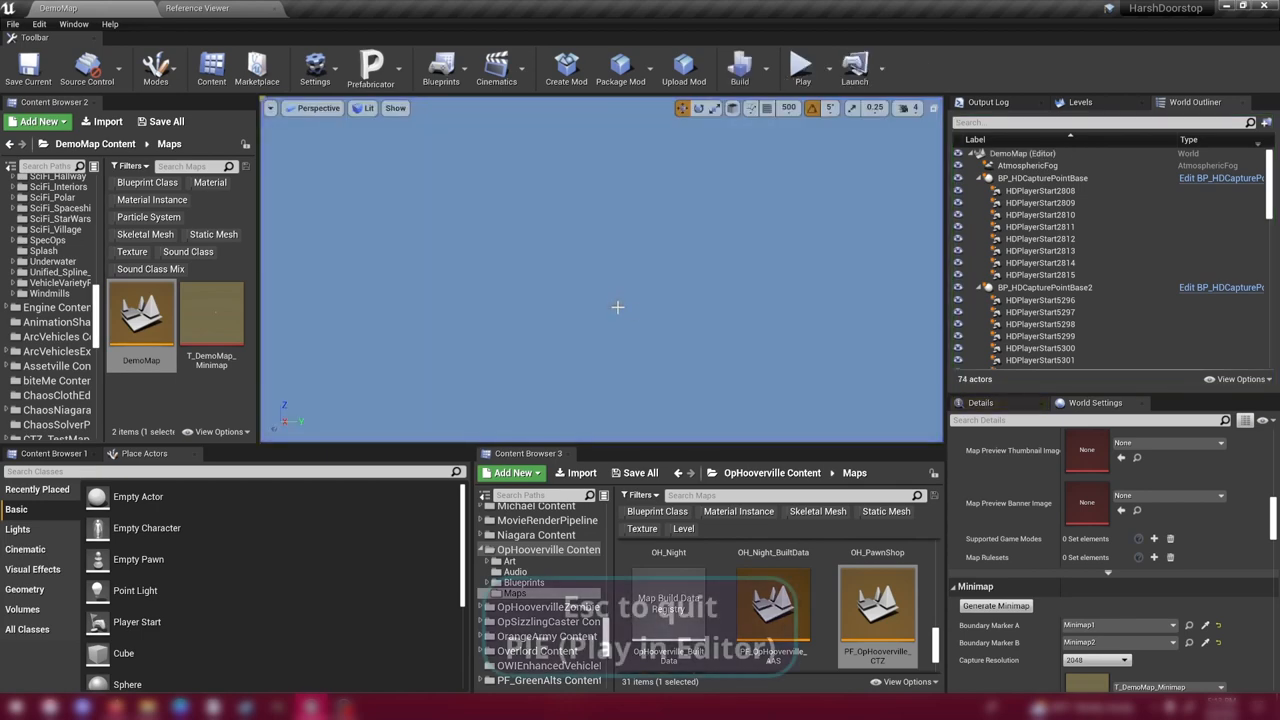
right_click_drag(600, 300, 650, 250)
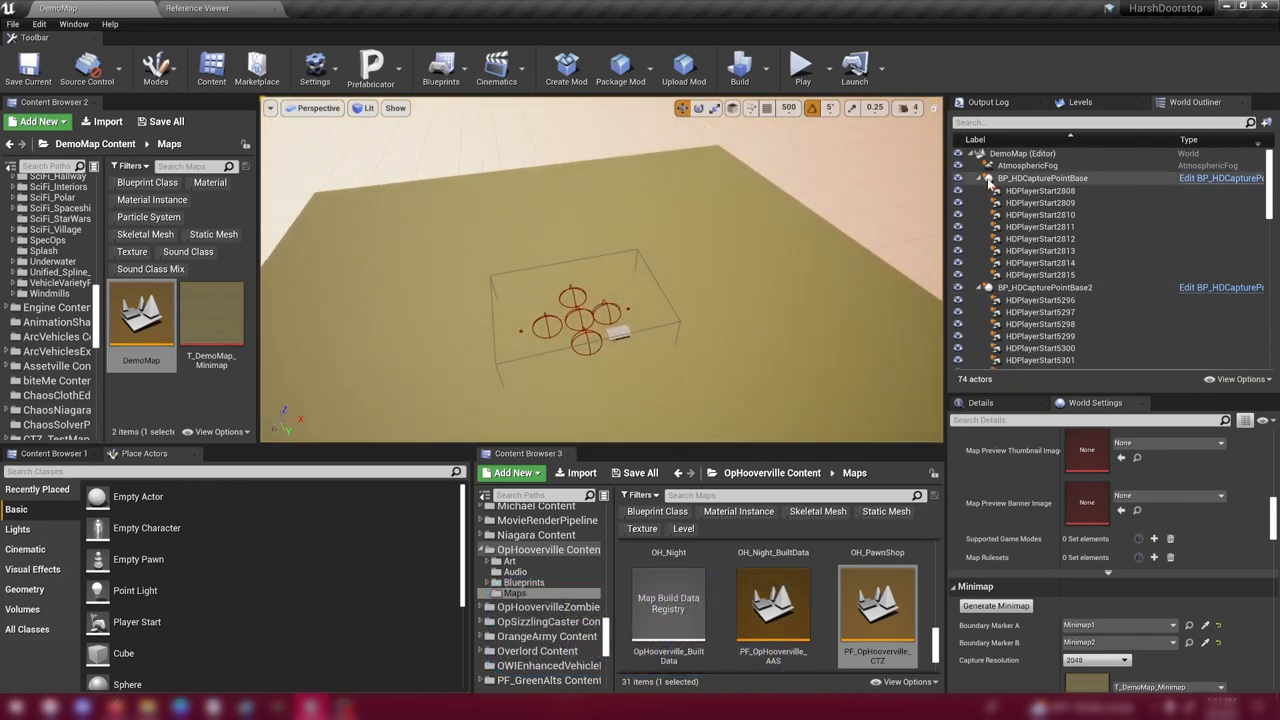
scroll(1020, 250, "down", 8)
scroll(1030, 260, "down", 8)
left_click(1016, 315)
key("f")
mouse_move(813, 202)
left_mouse_down()
mouse_move(796, 345)
mouse_move(600, 285)
left_mouse_up()
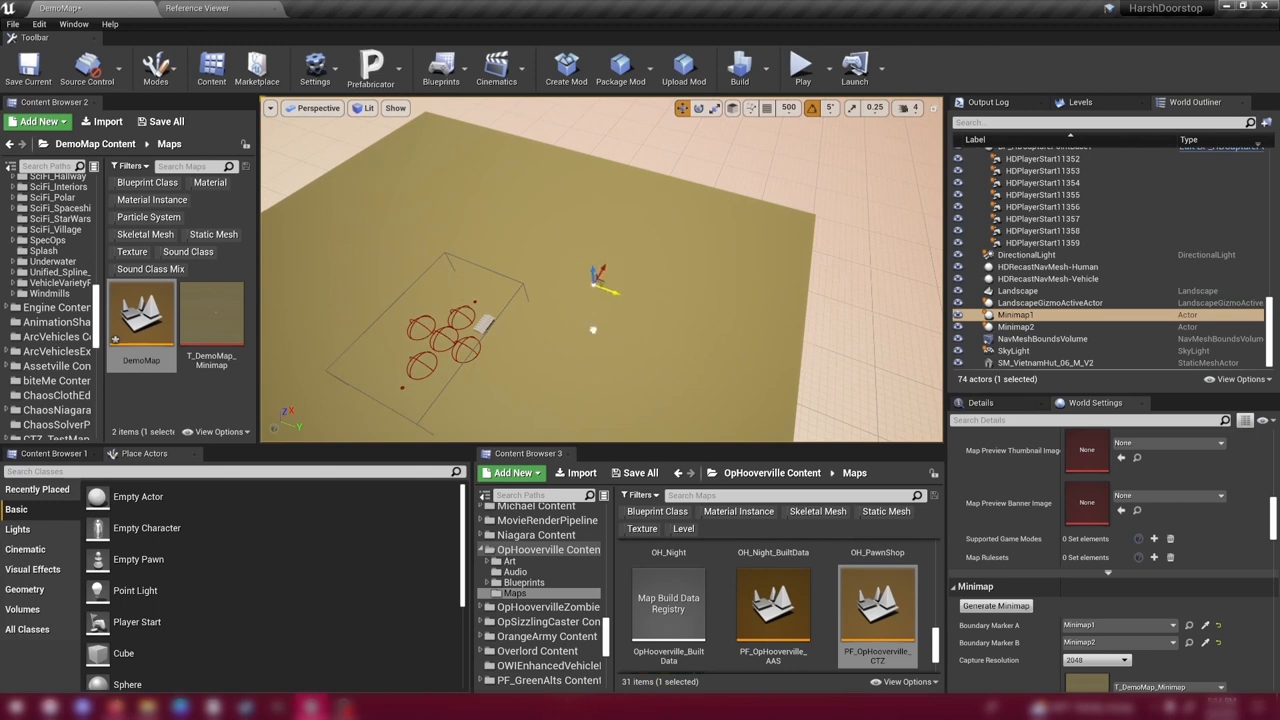
mouse_move(600, 285)
right_mouse_down()
mouse_move(630, 300)
mouse_move(733, 288)
right_mouse_up()
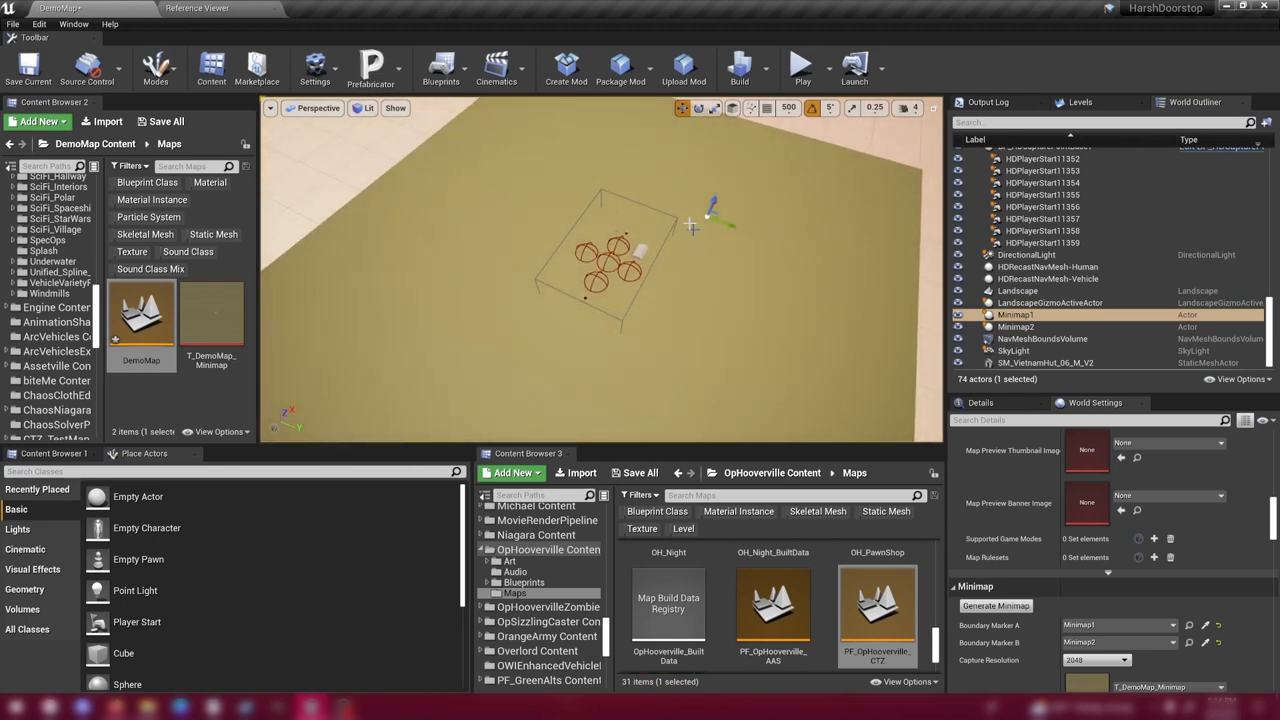
right_click_drag(636, 252, 607, 244)
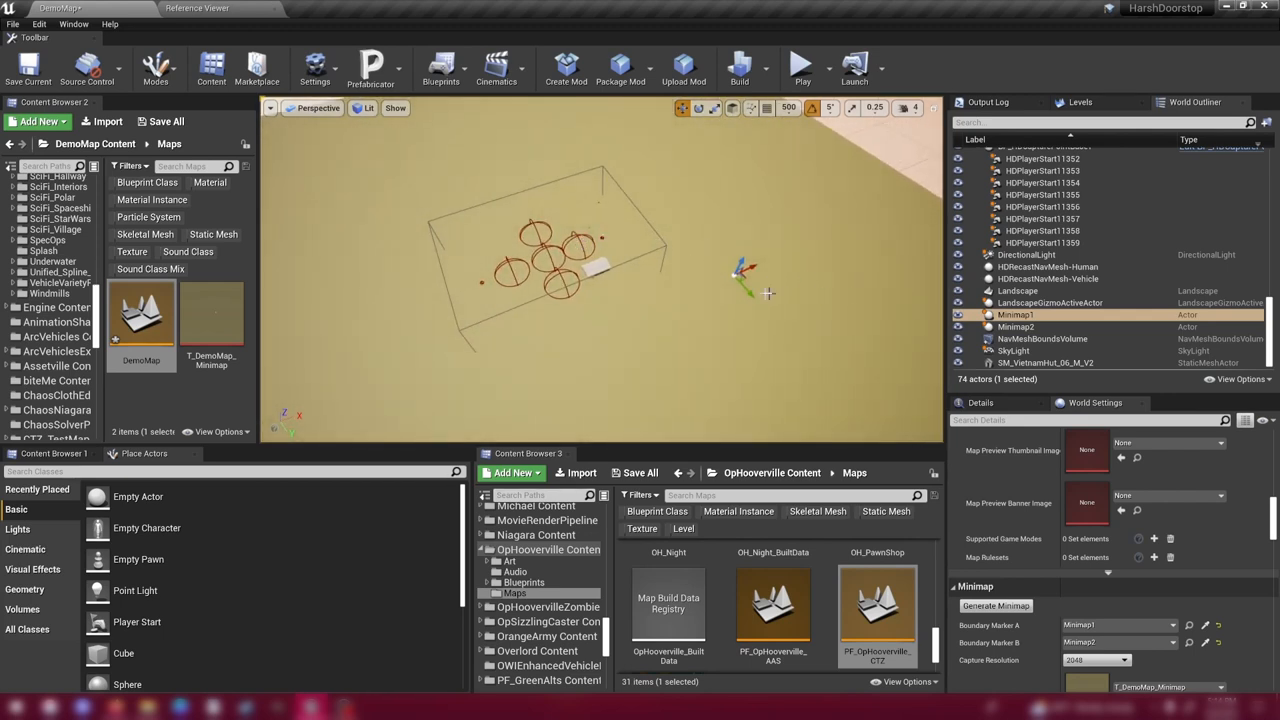
Move the Minimap2 marker in close to the capture flags as well.
right_click_drag(737, 293, 808, 298)
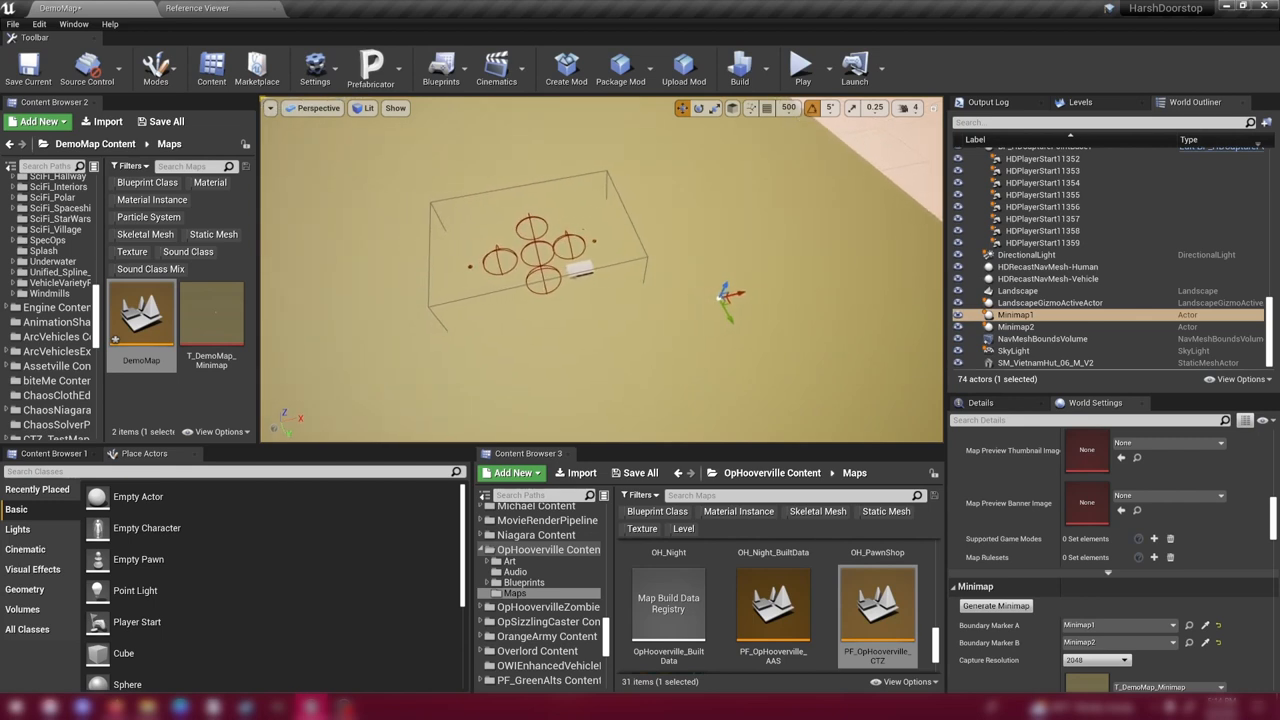
scroll(718, 298, "down", 3)
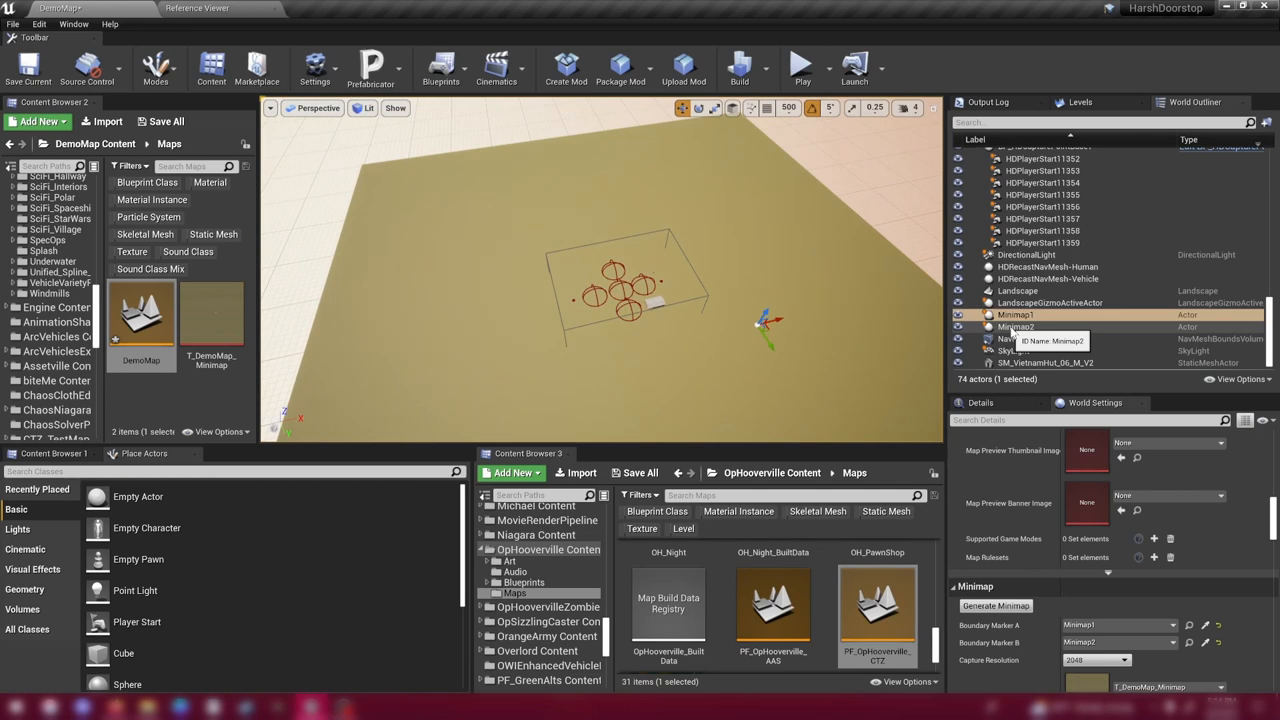
left_click(1015, 327)
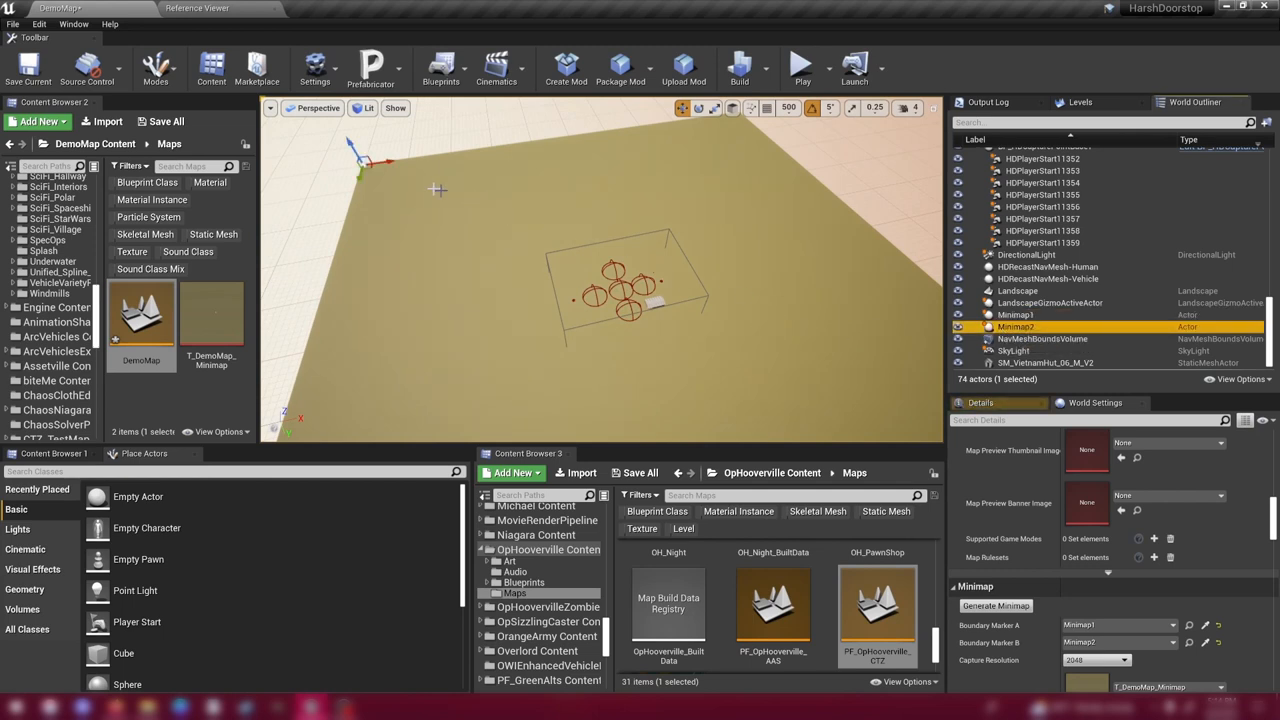
left_click_drag(370, 162, 492, 240)
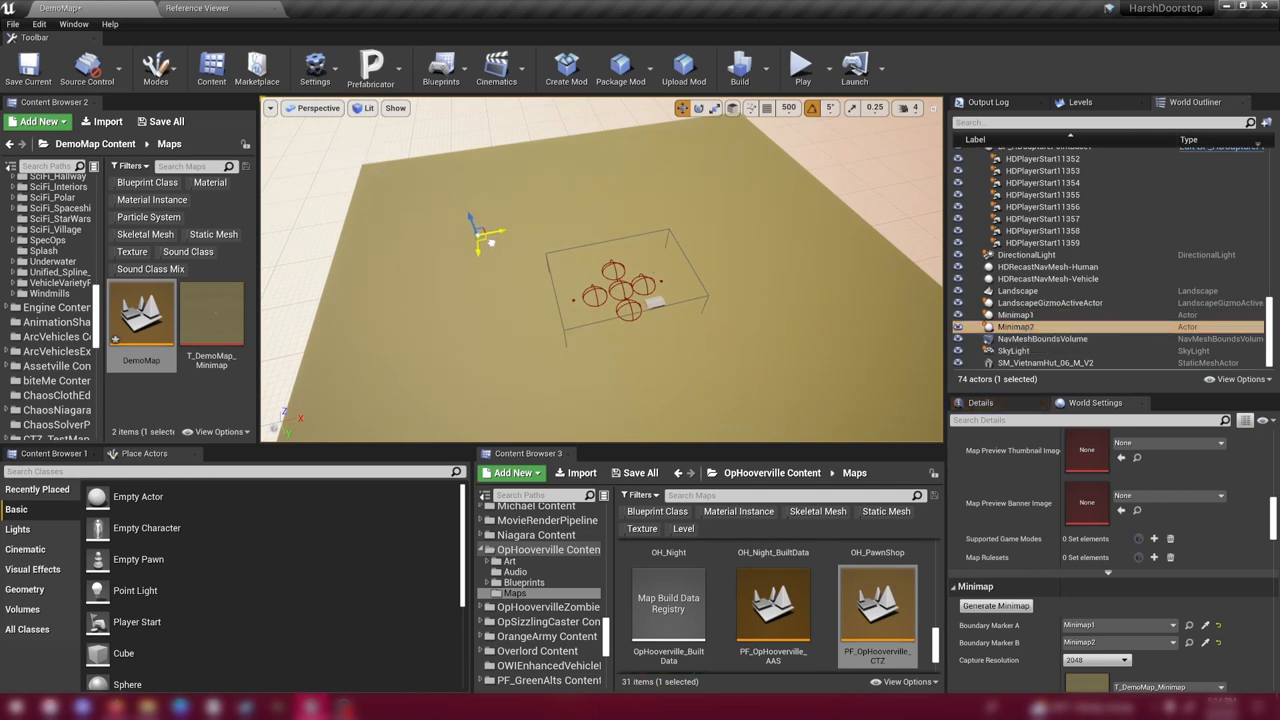
right_click_drag(600, 300, 560, 280)
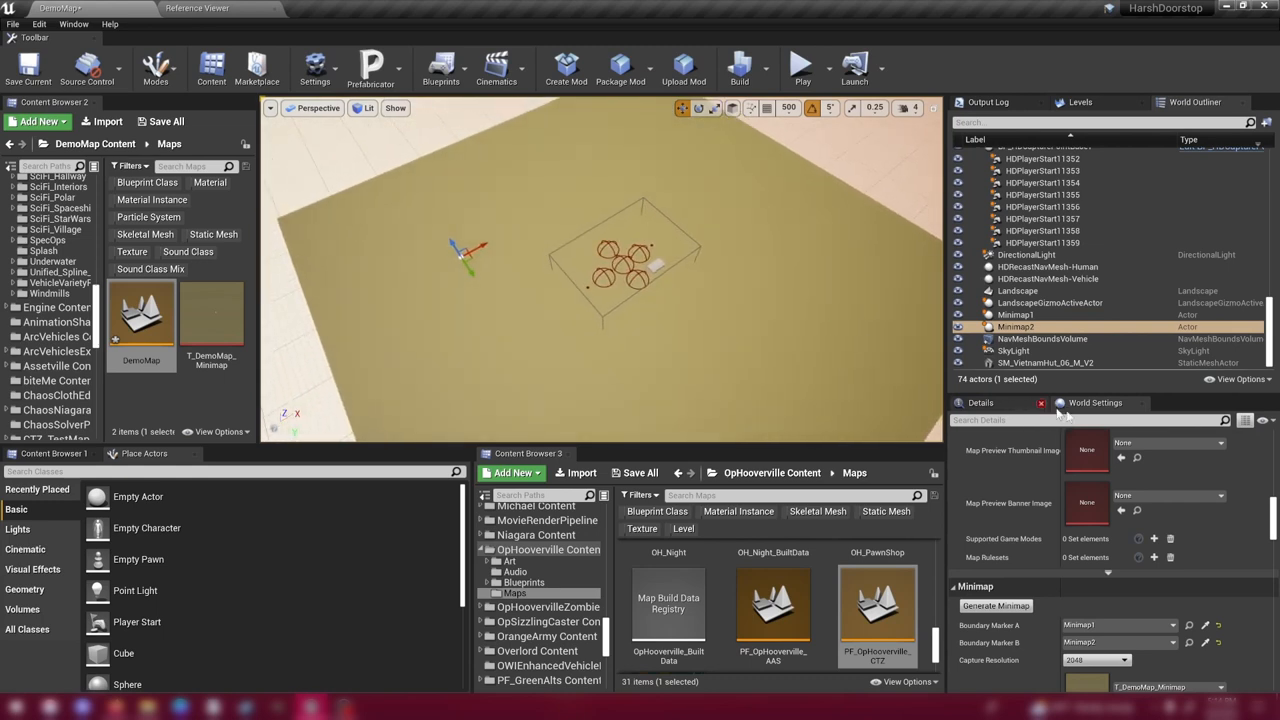
scroll(1080, 500, "down", 3)
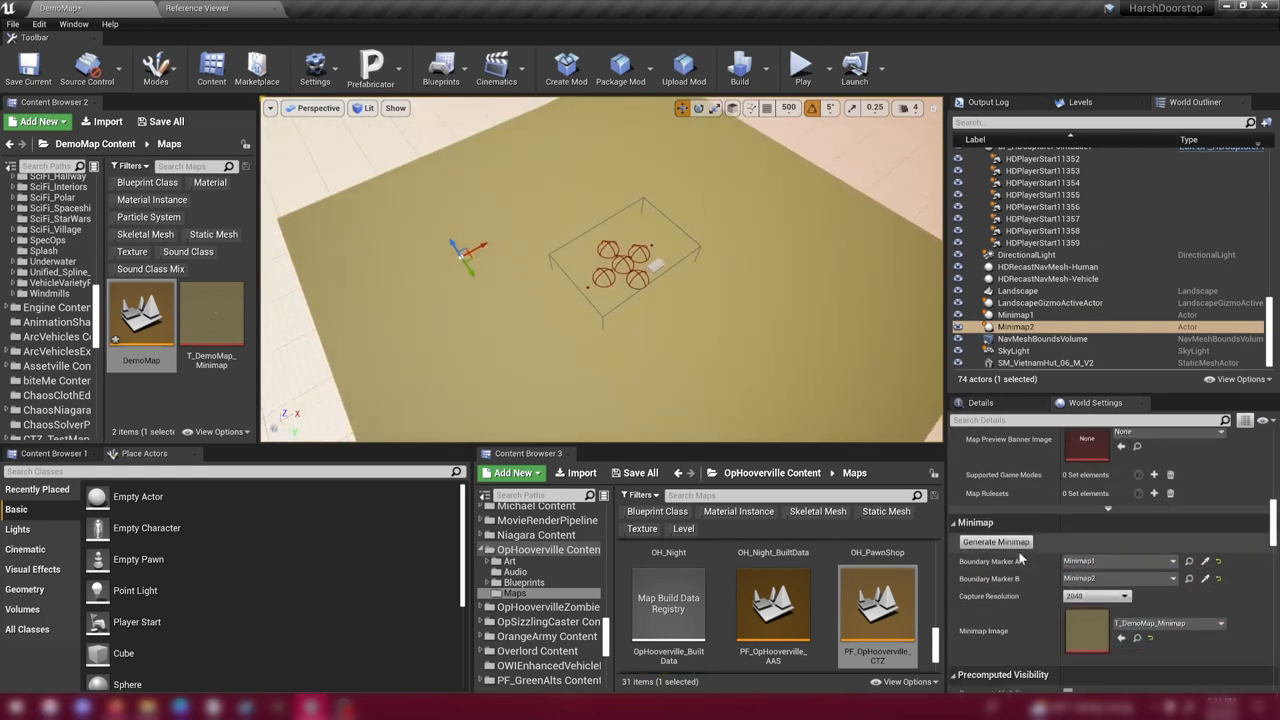
Generate the minimap and inspect the new T_DemoMap_Minimap1 texture.
left_click(1017, 548)
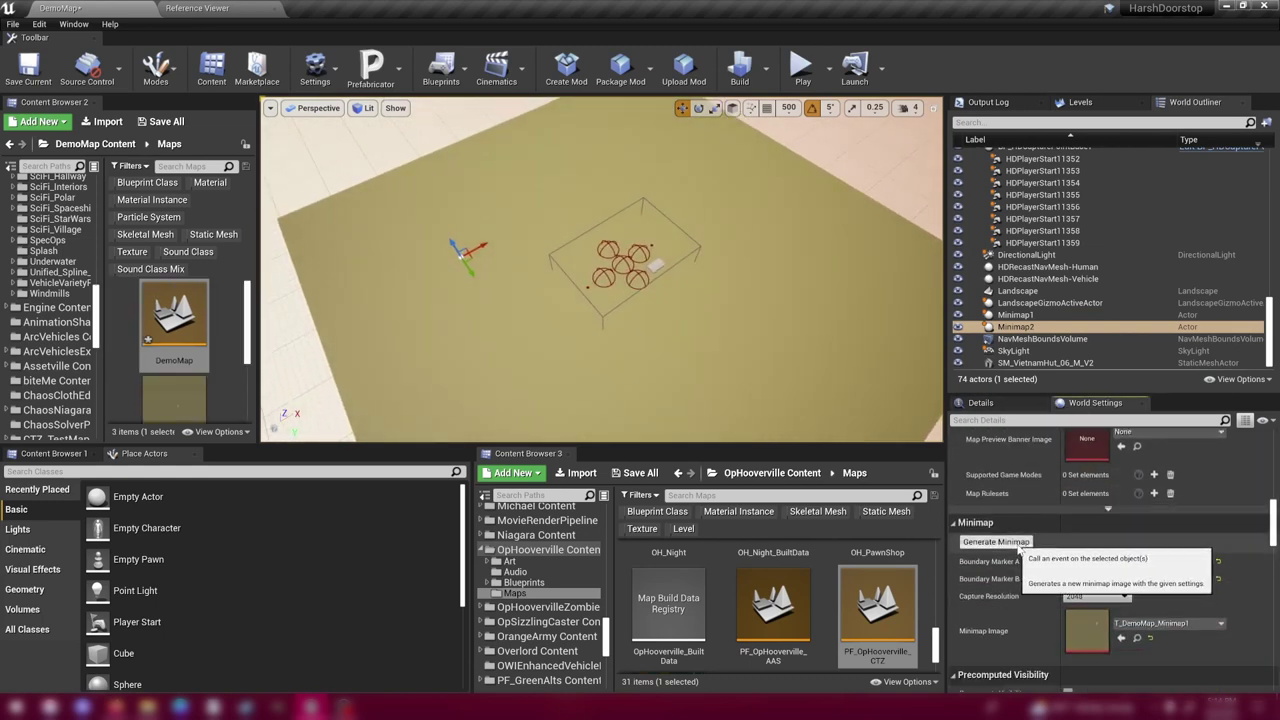
double_click(1087, 635)
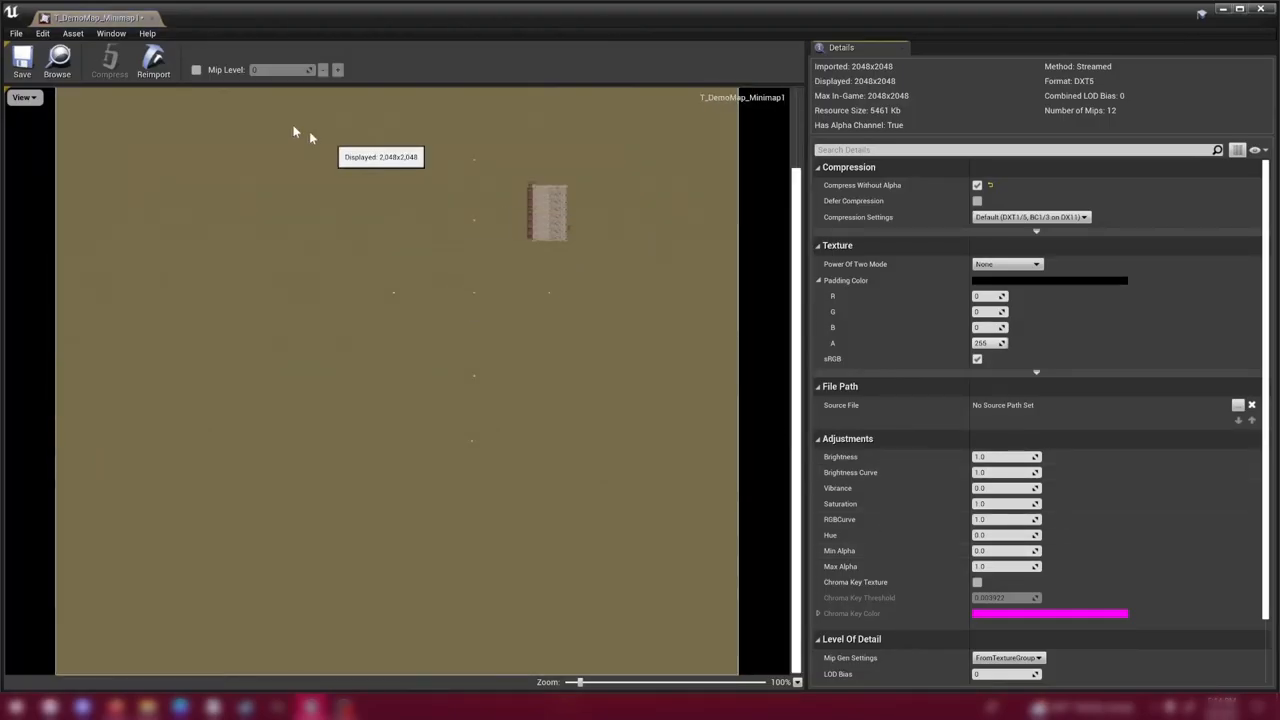
left_click(142, 18)
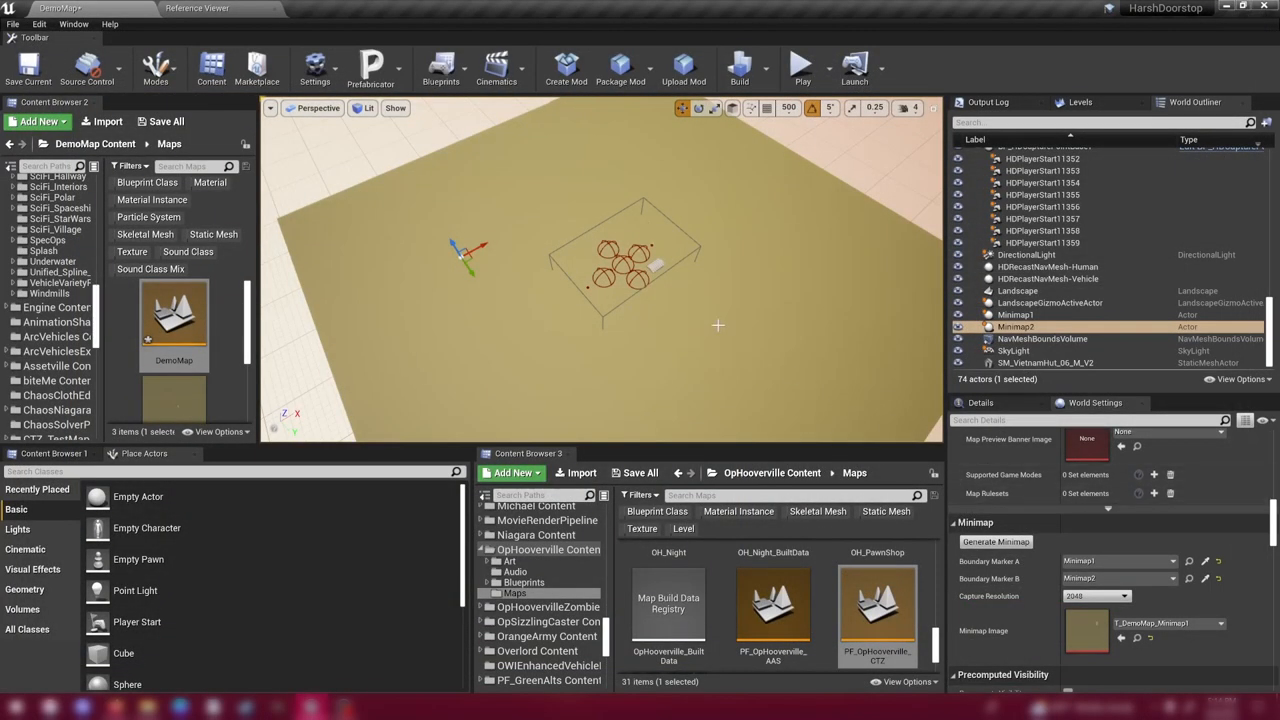
mouse_move(715, 324)
right_mouse_down()
mouse_move(600, 300)
mouse_move(725, 330)
right_mouse_up()
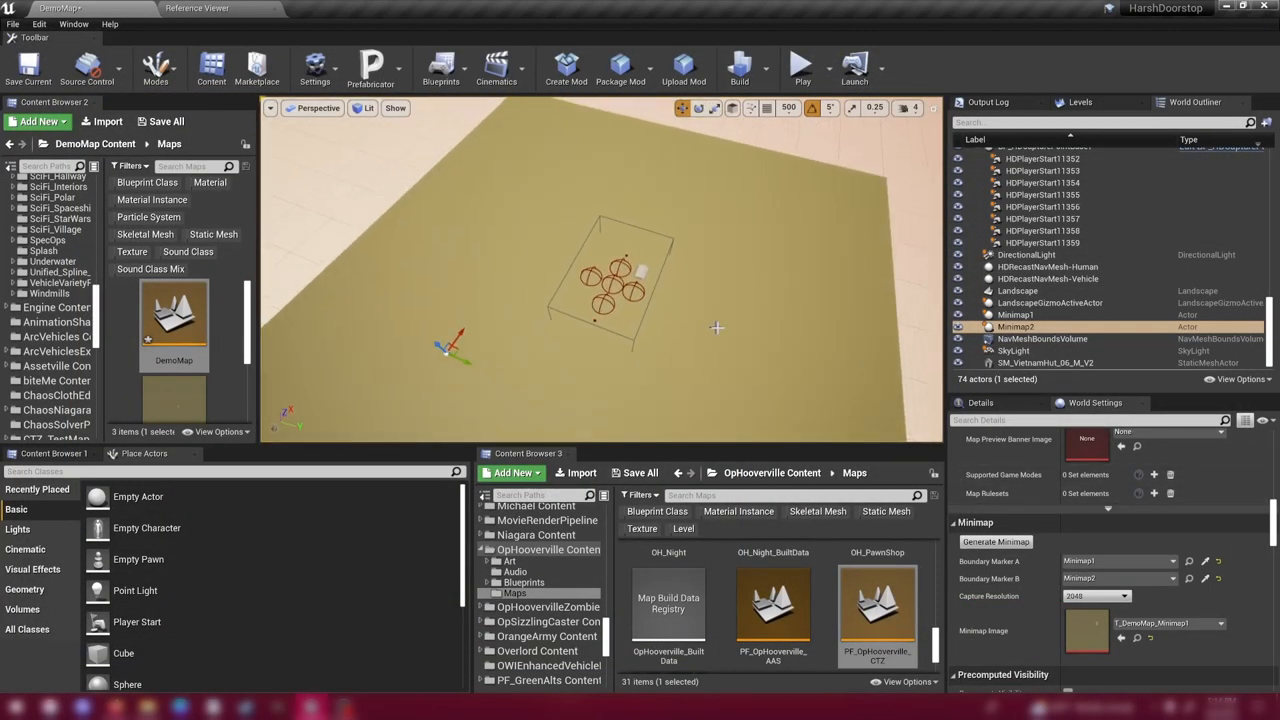
Start a play-test and run addbots 30 from the in-game console.
left_click(802, 70)
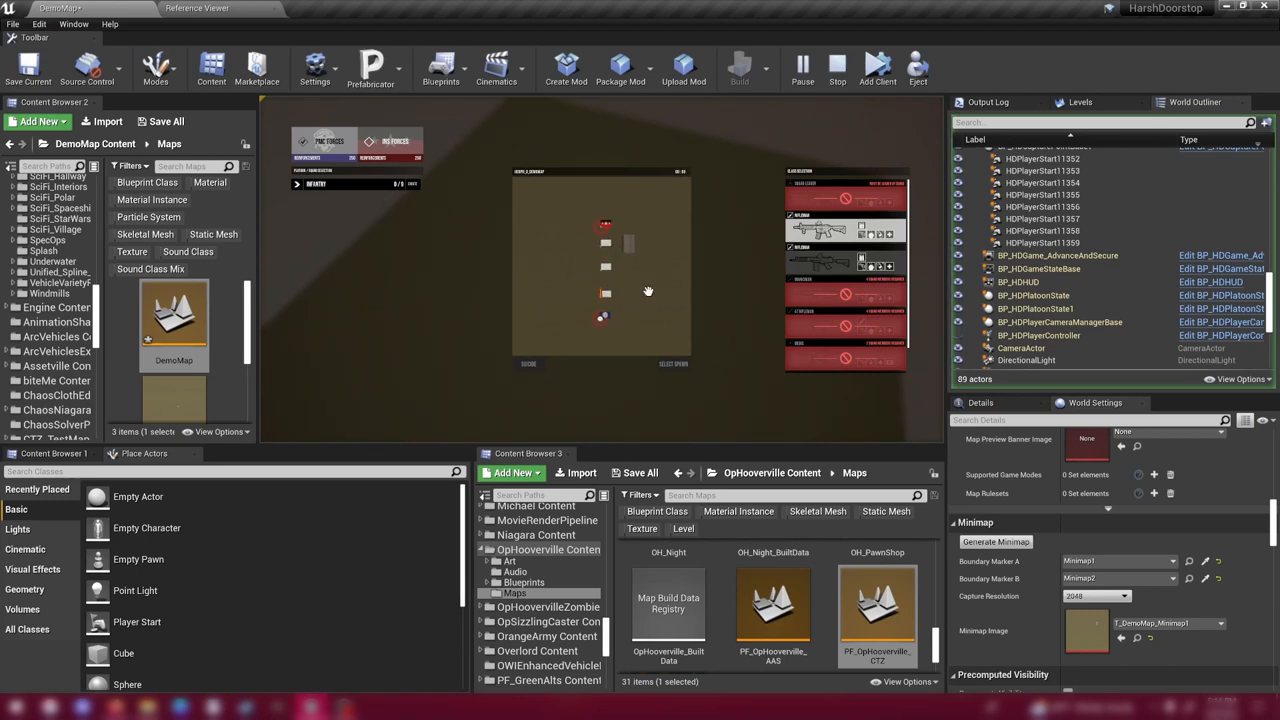
key("grave")
key("Up")
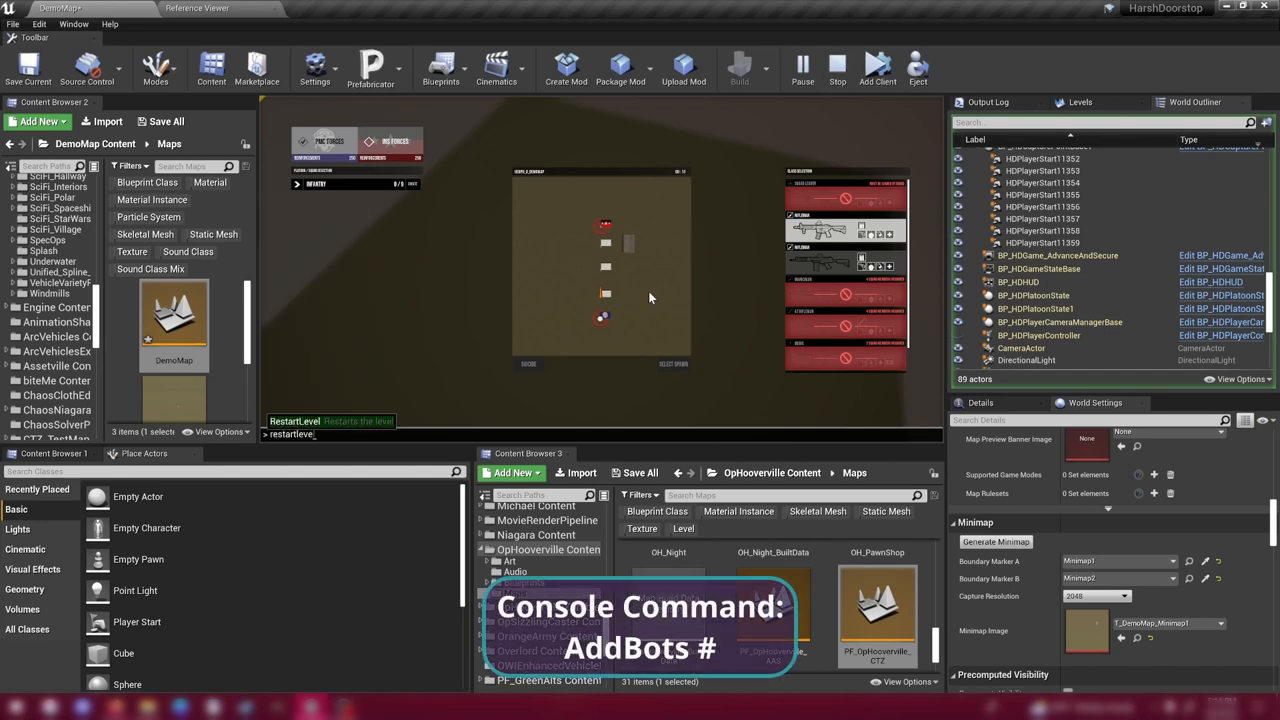
key("ctrl+a")
type("addbots")
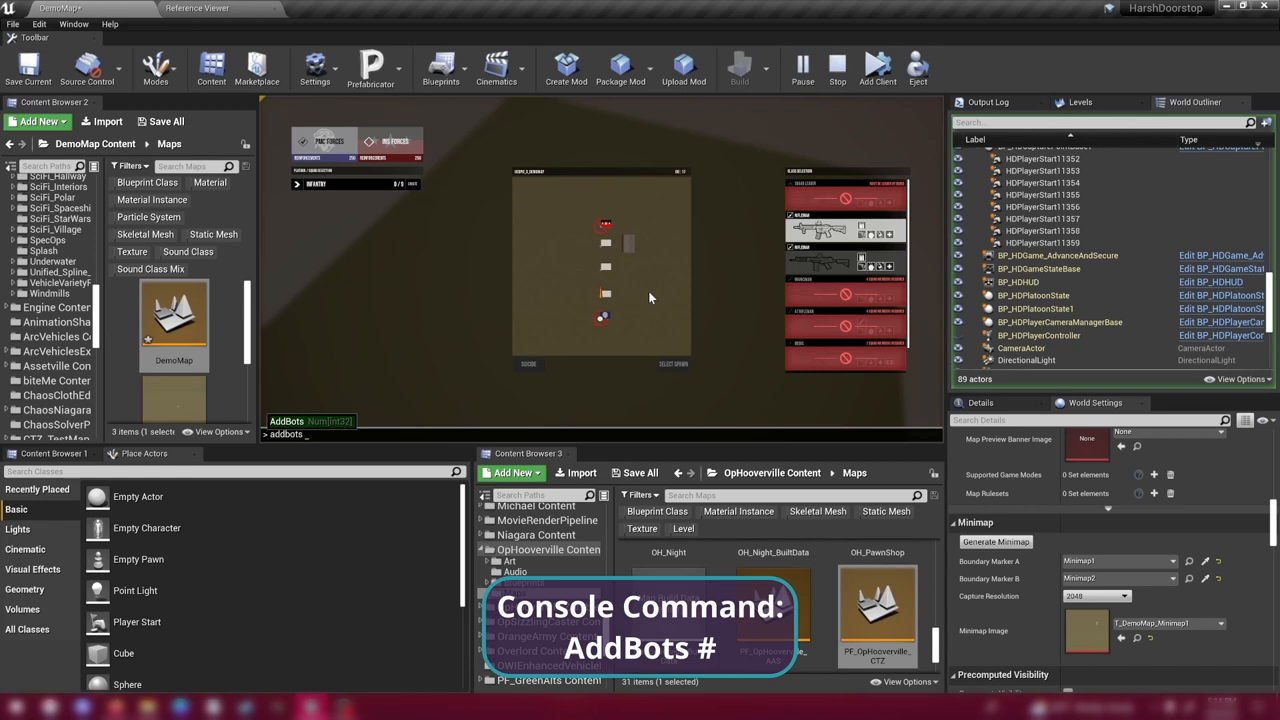
key("Return")
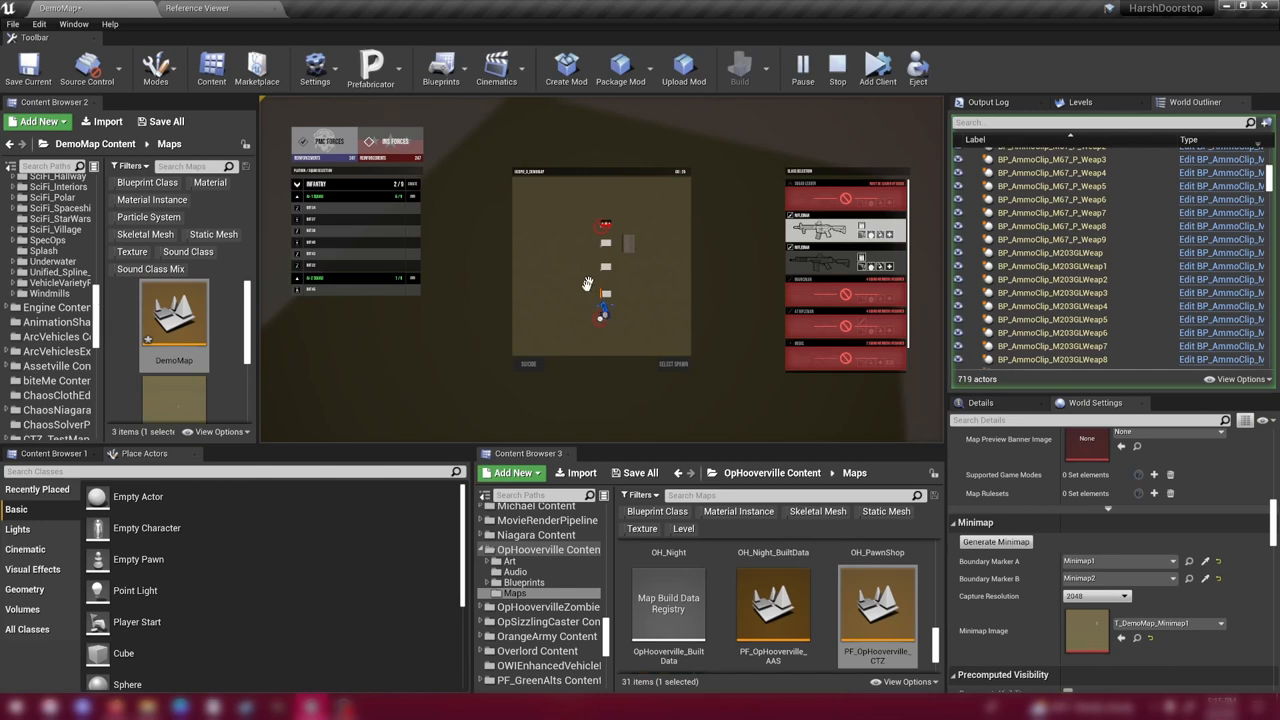
Deploy from a chosen spawn point, then aim, fire and reload against the bots.
left_click(603, 312)
left_click(673, 364)
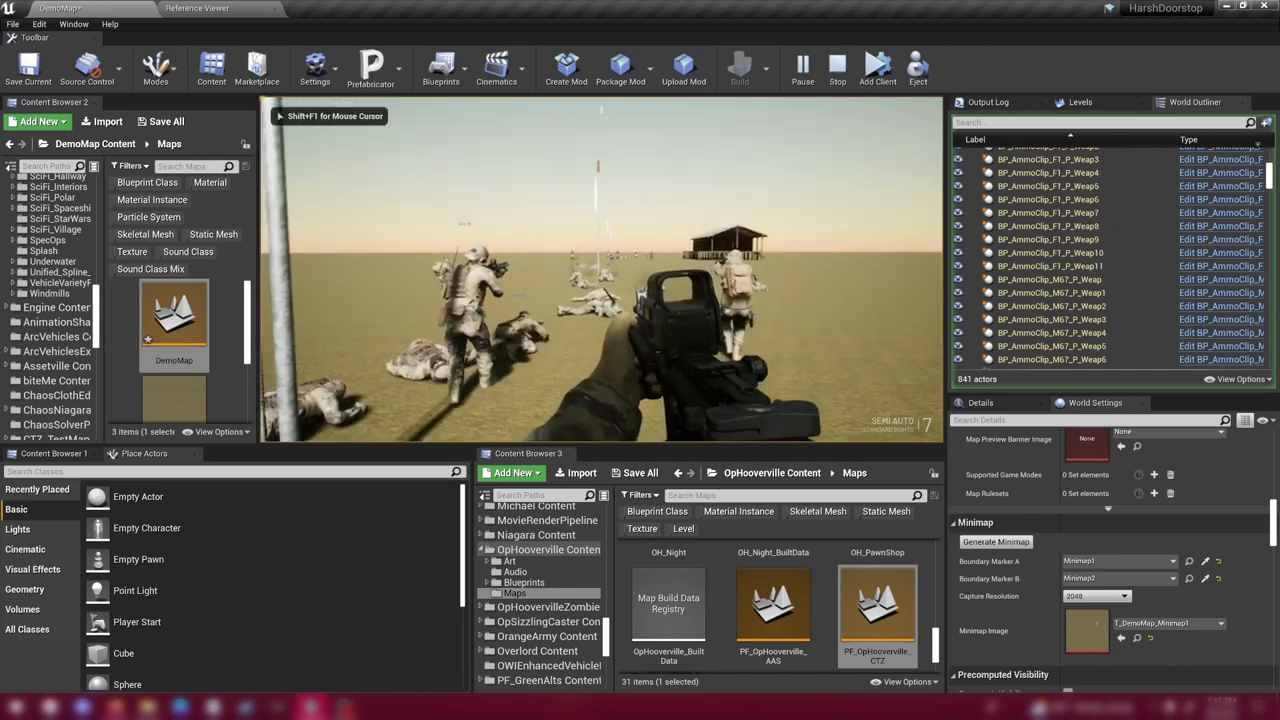
right_click(600, 280)
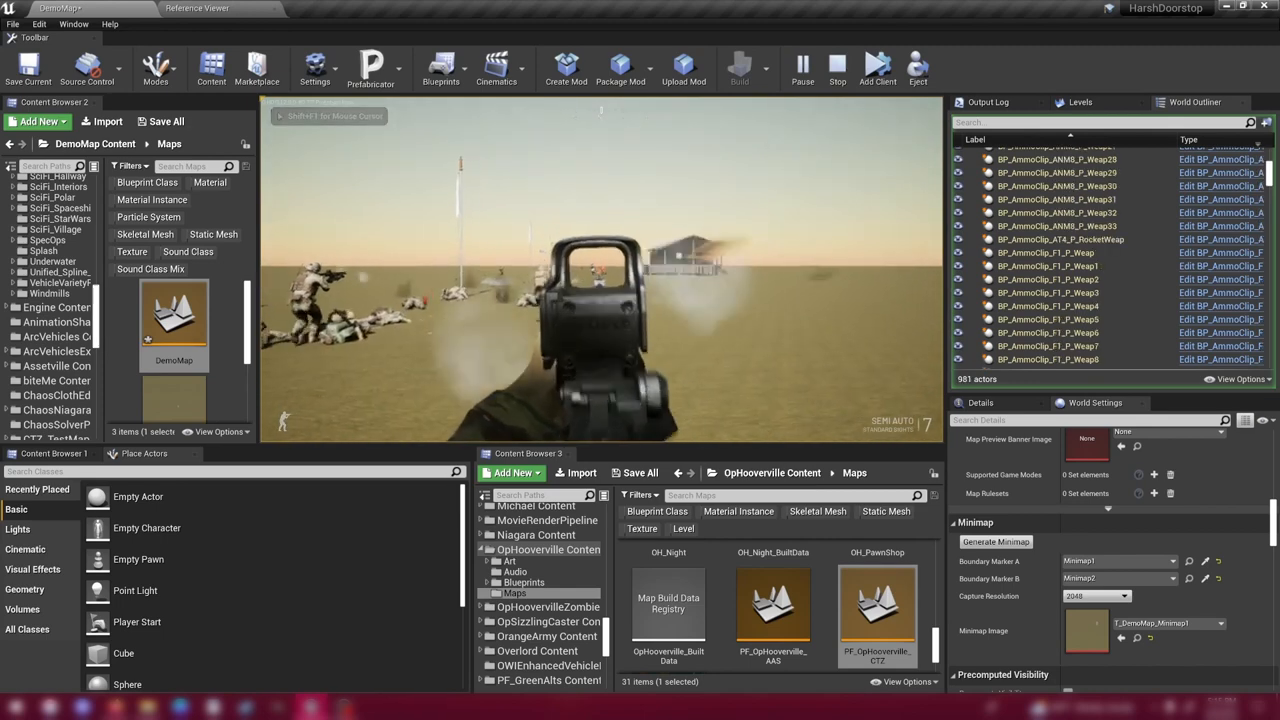
left_click(600, 280)
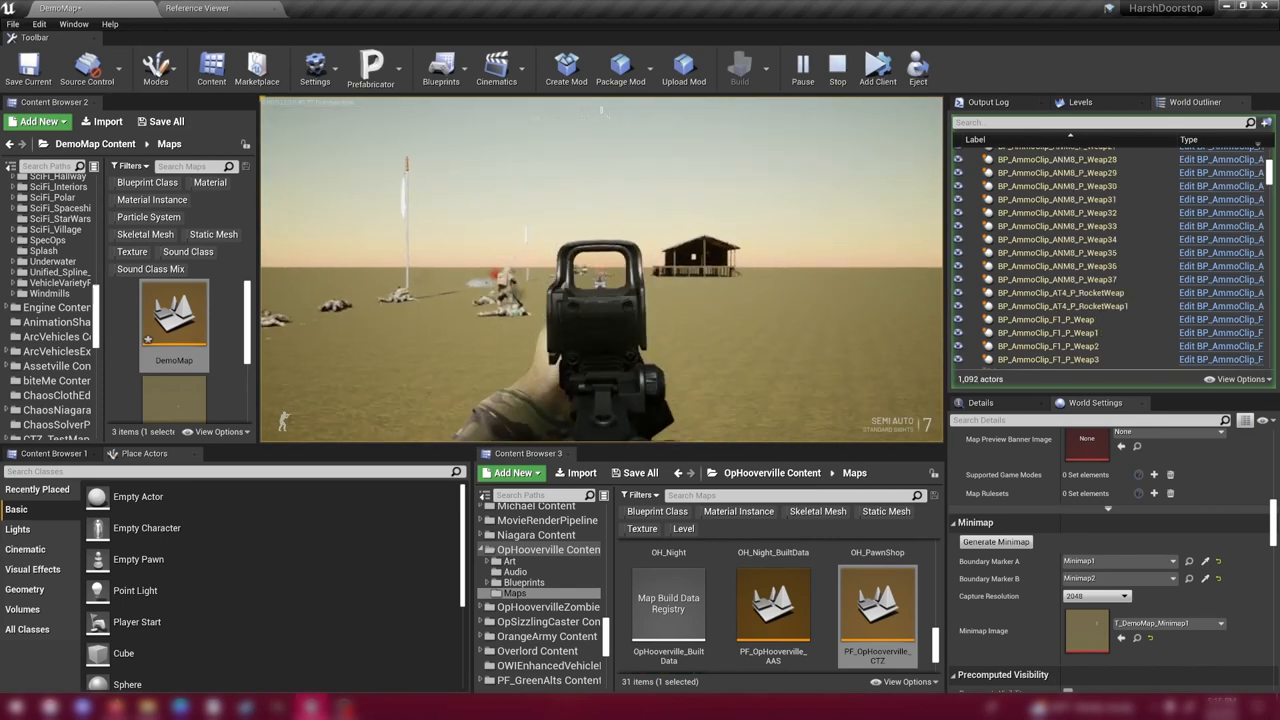
key("r")
right_click(600, 270)
left_click(600, 280)
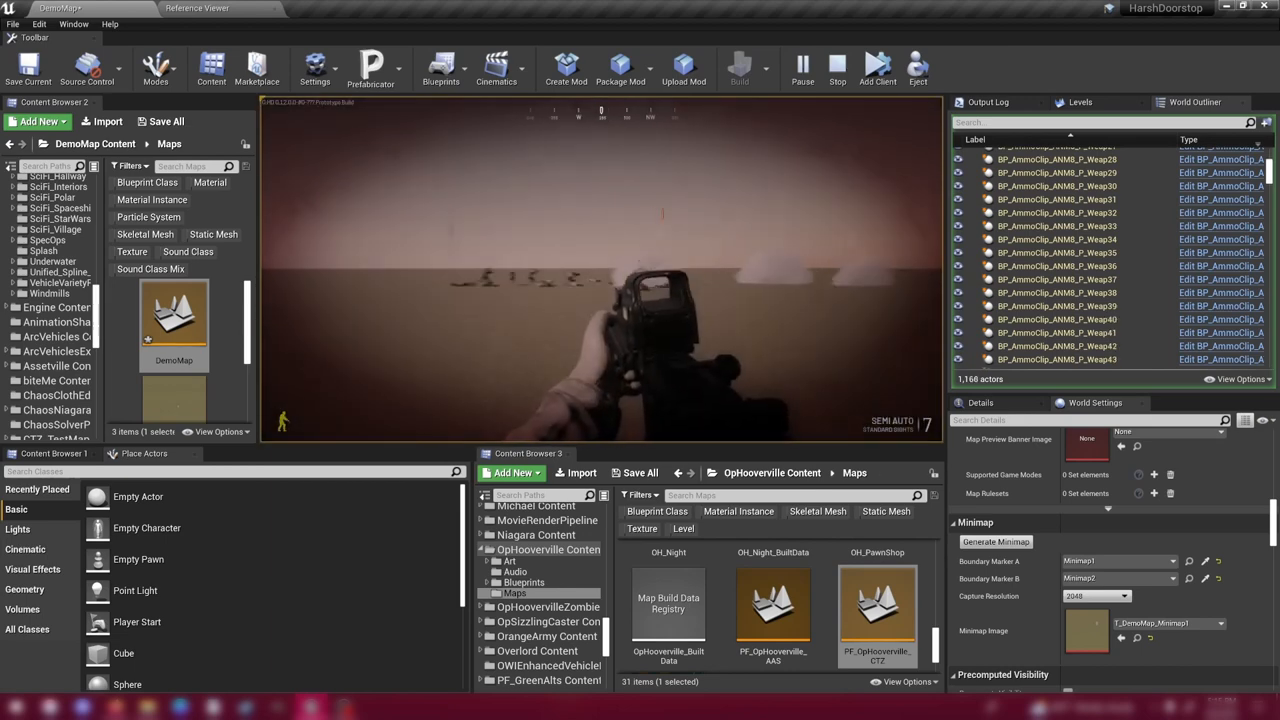
Turn toward the hut to aim, then end the play-test session.
left_click_drag(600, 270, 450, 270)
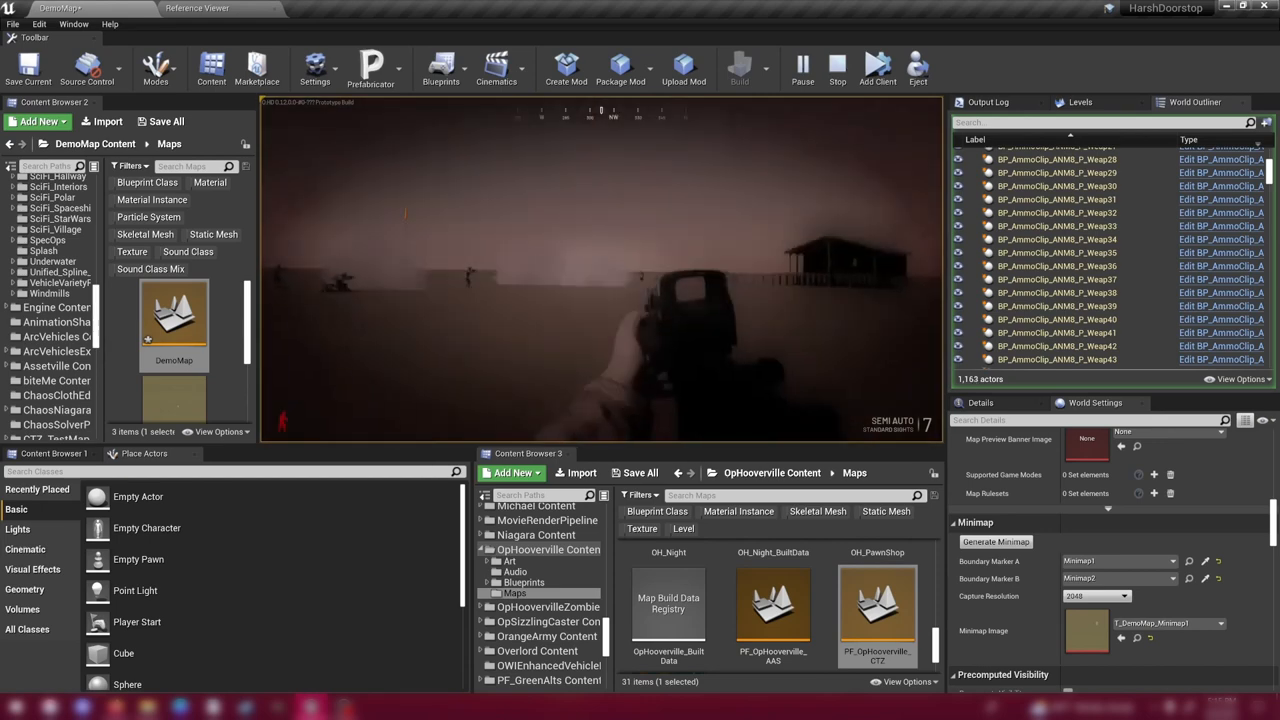
right_click(600, 280)
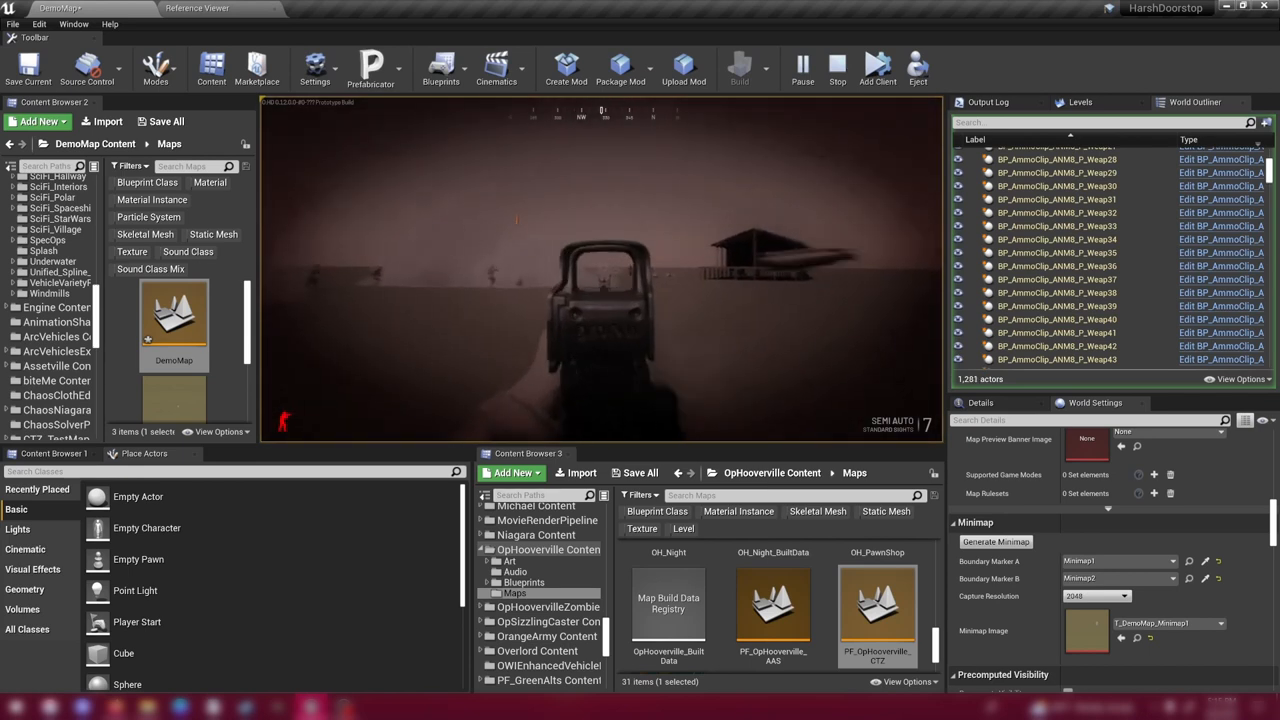
key("shift+F1")
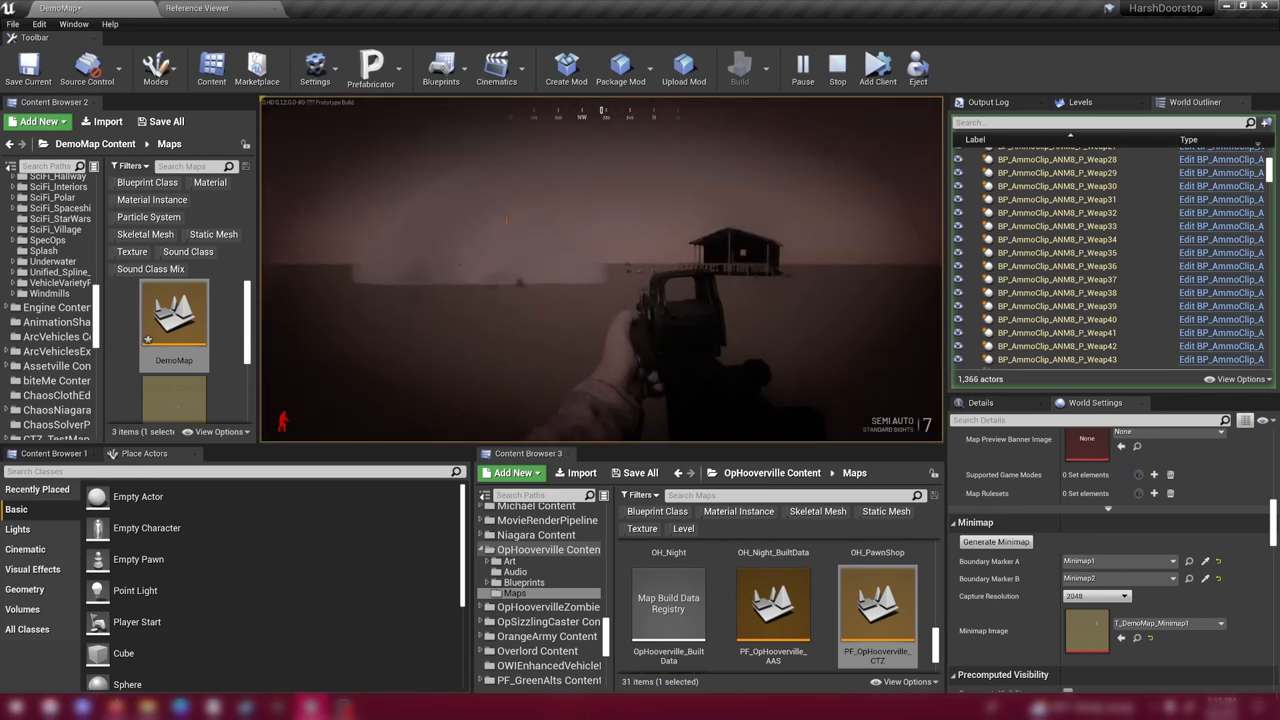
key("Escape")
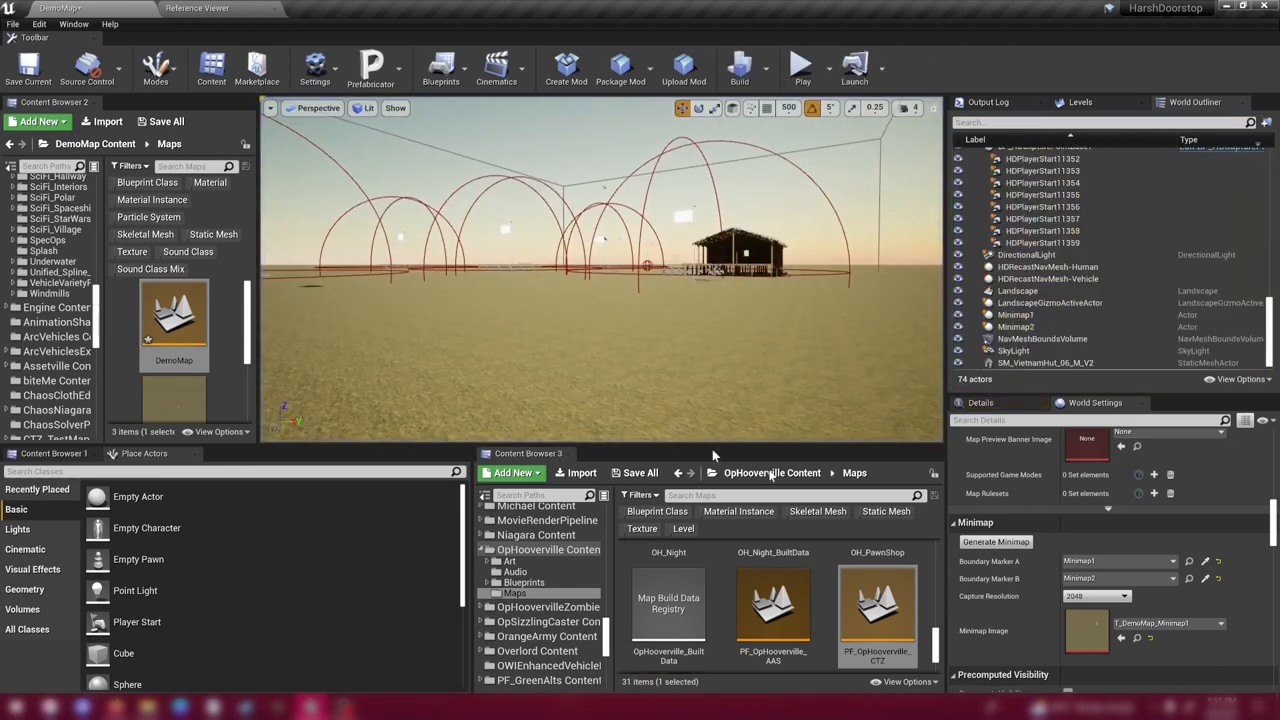
right_click_drag(760, 312, 600, 260)
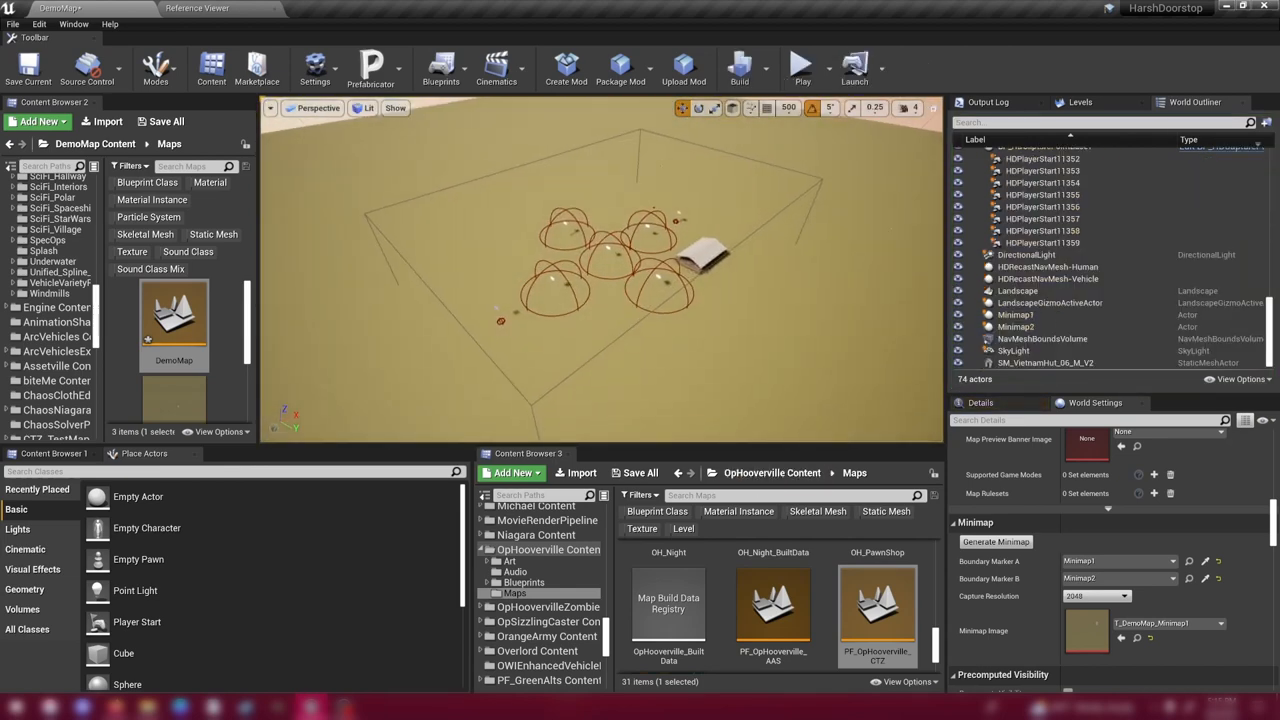
right_click_drag(755, 311, 755, 311)
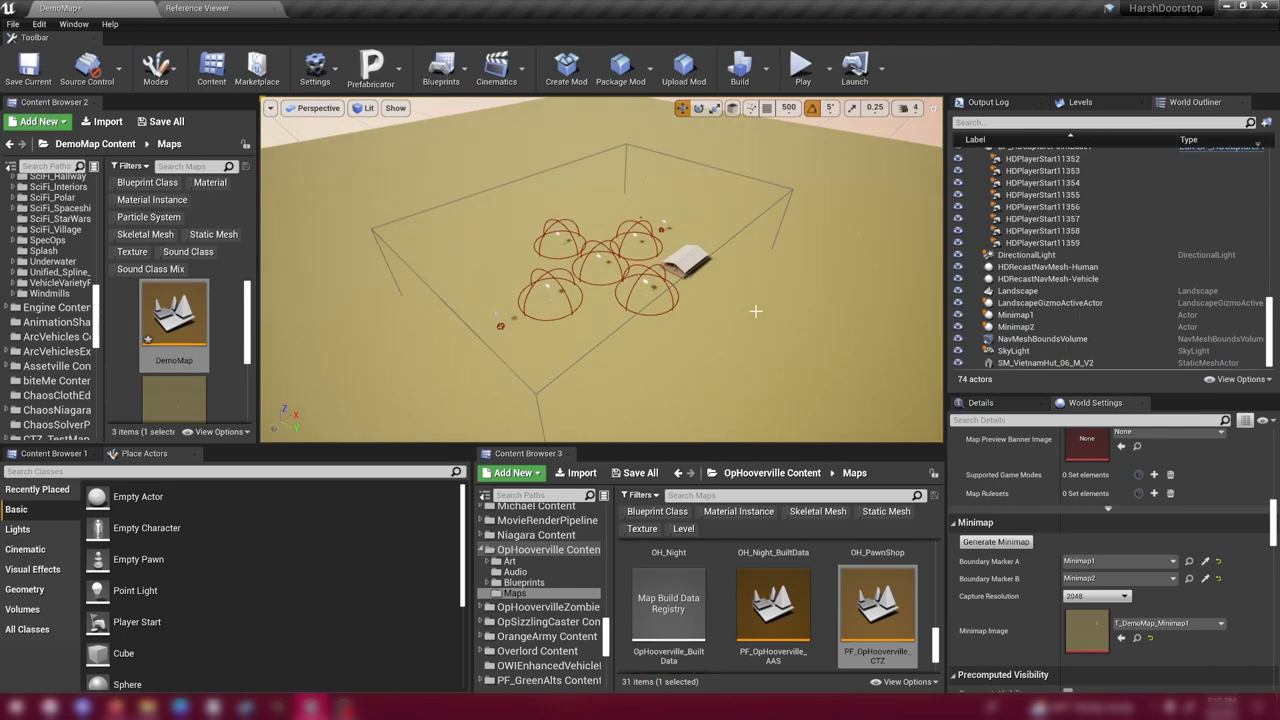